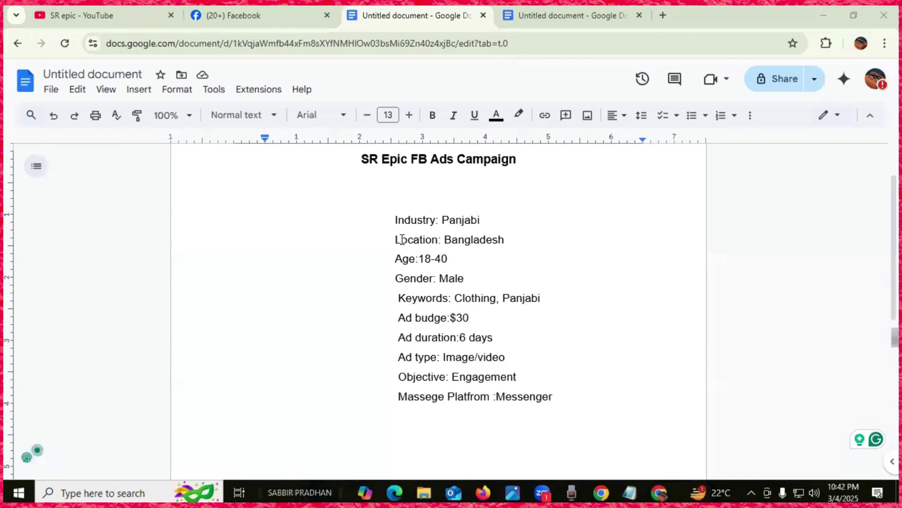
Step: Review the SR Epic FB Ads Campaign brief, examining its title and the industry, objective and message platform lines
left_click_drag(394, 217, 567, 407)
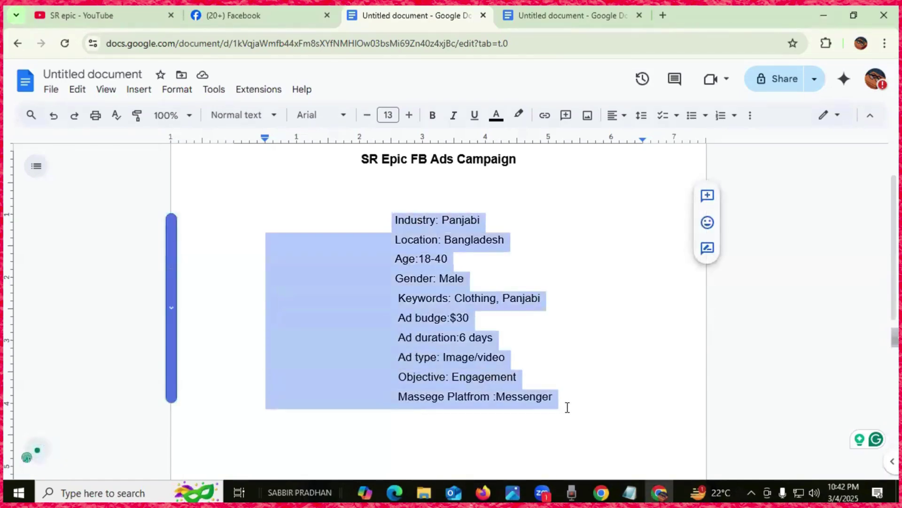
left_click(587, 360)
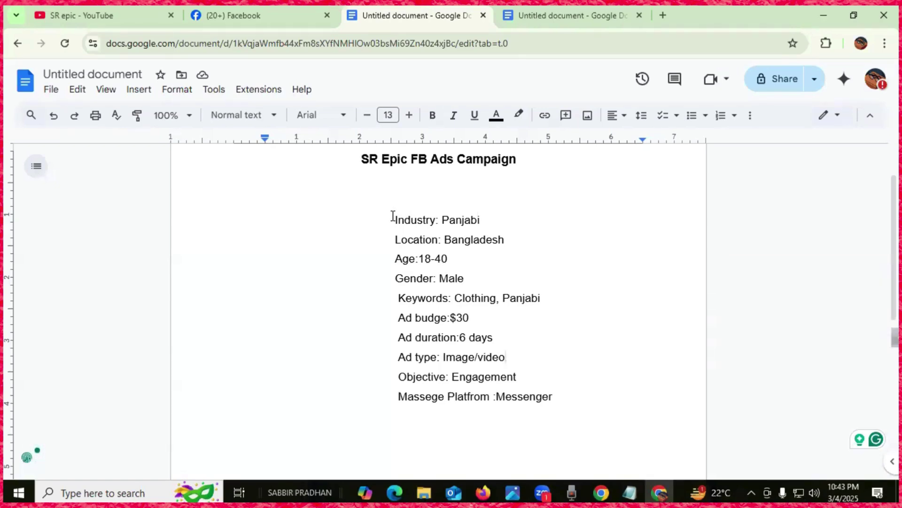
left_click_drag(393, 215, 563, 397)
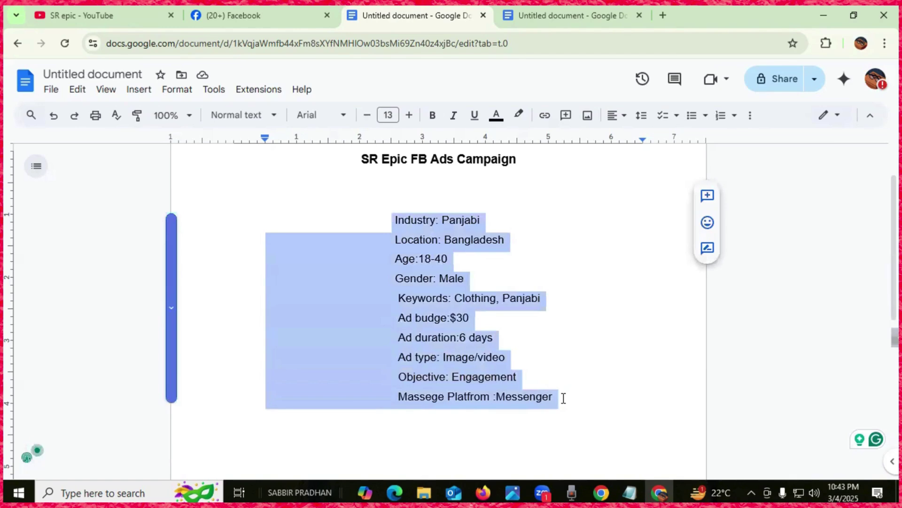
left_click(564, 397)
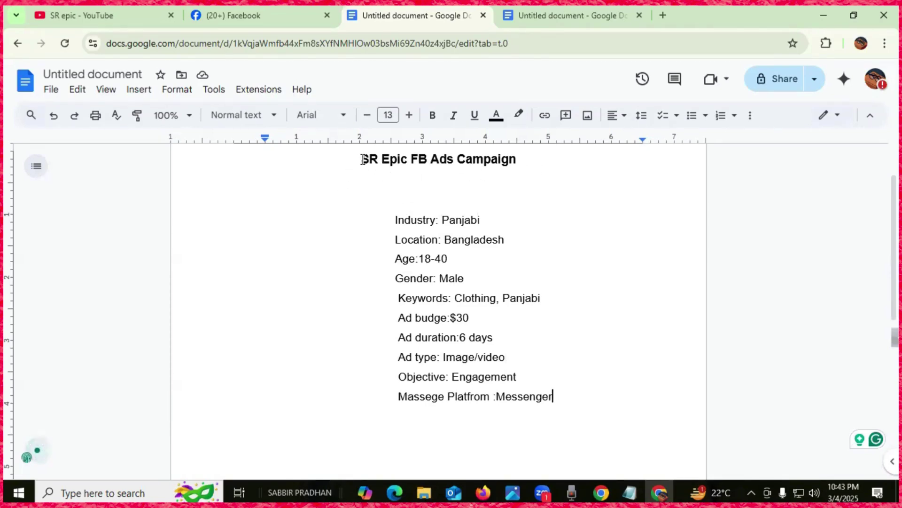
left_click_drag(362, 160, 407, 160)
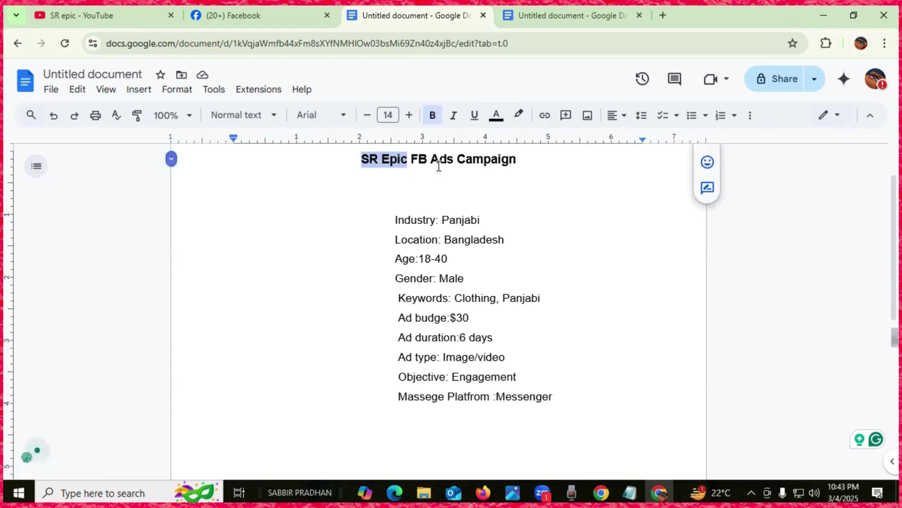
left_click(531, 202)
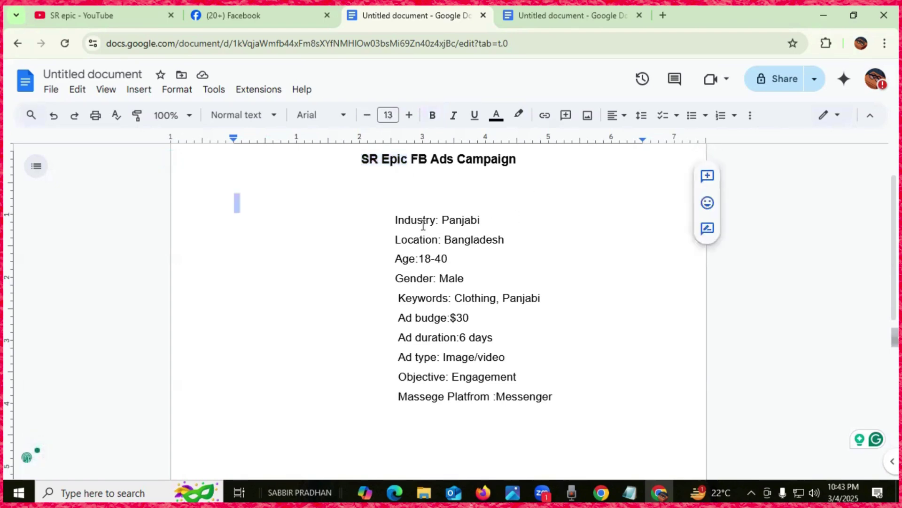
left_click_drag(404, 218, 530, 218)
left_click(530, 218)
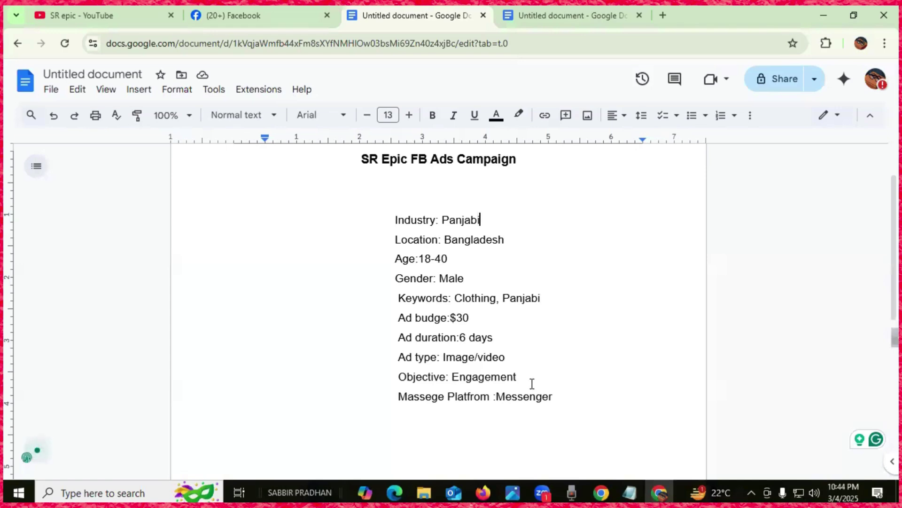
left_click_drag(400, 376, 533, 371)
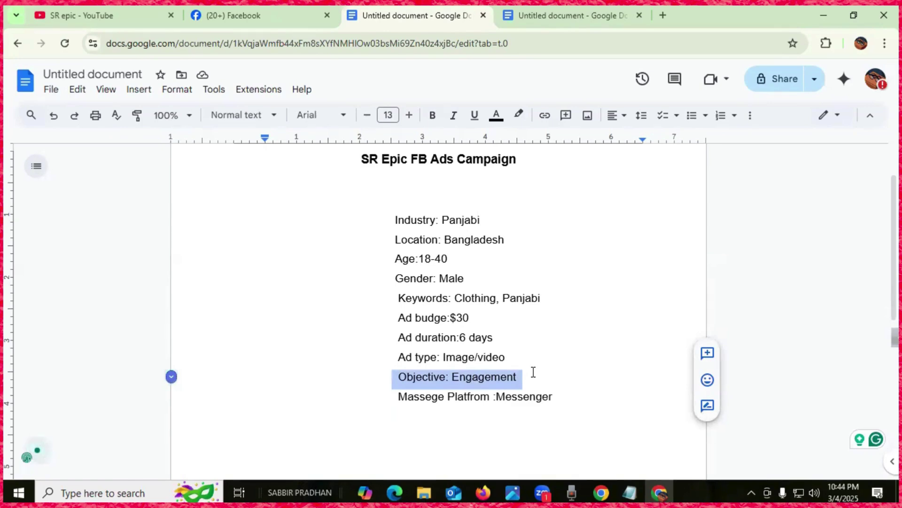
left_click(533, 372)
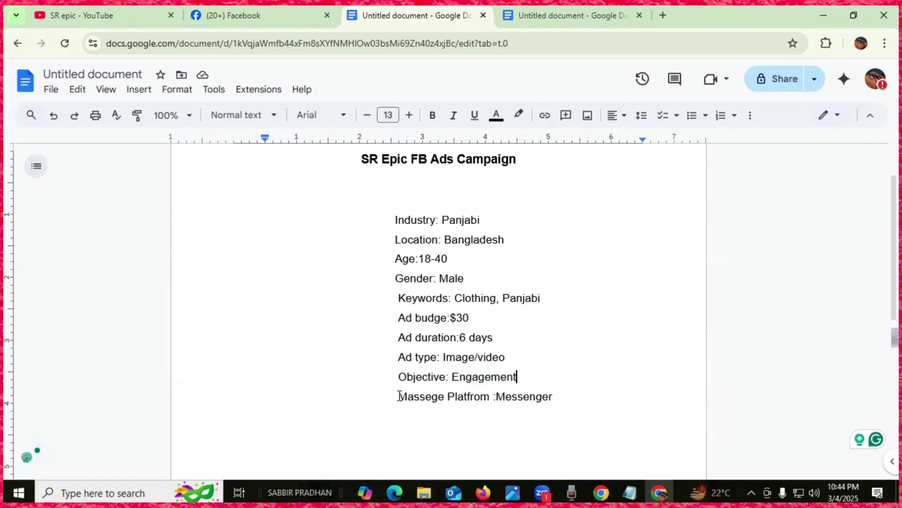
left_click_drag(399, 396, 492, 397)
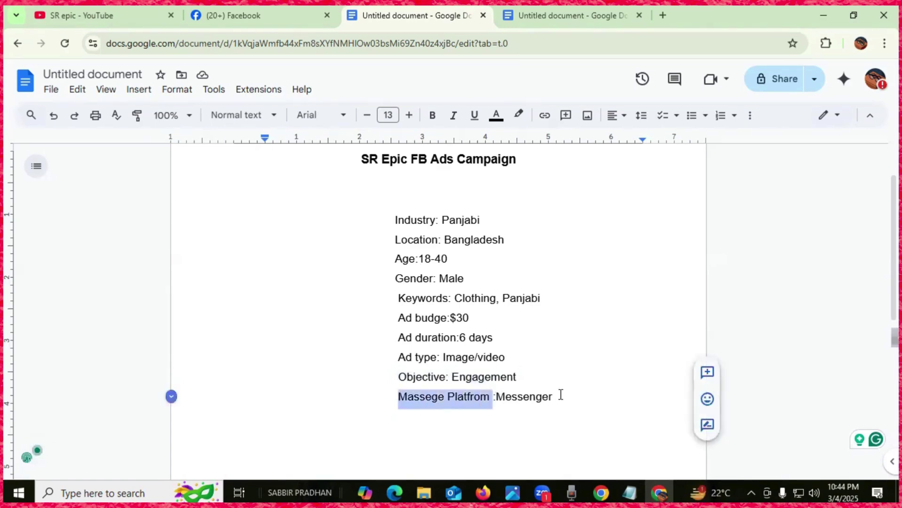
left_click(560, 395)
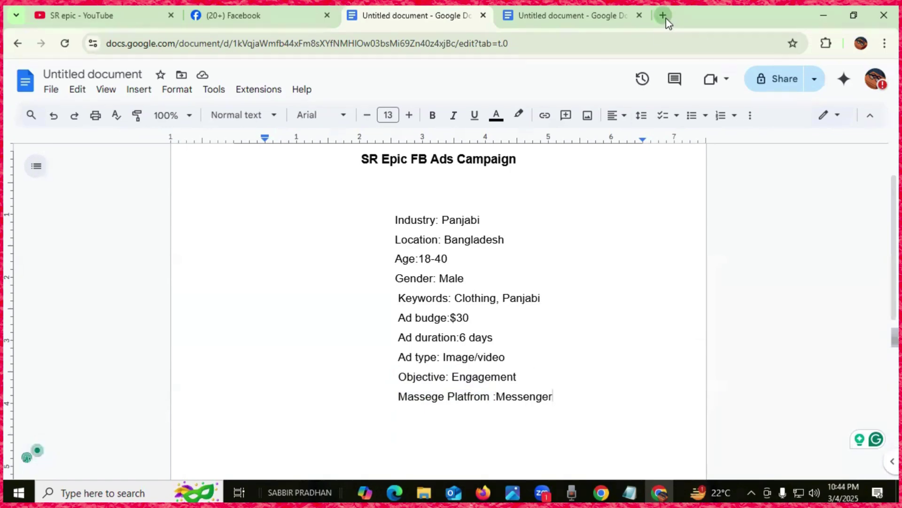
Step: Reread the full list of campaign settings, from the industry line down to the message platform line
left_click_drag(389, 219, 586, 415)
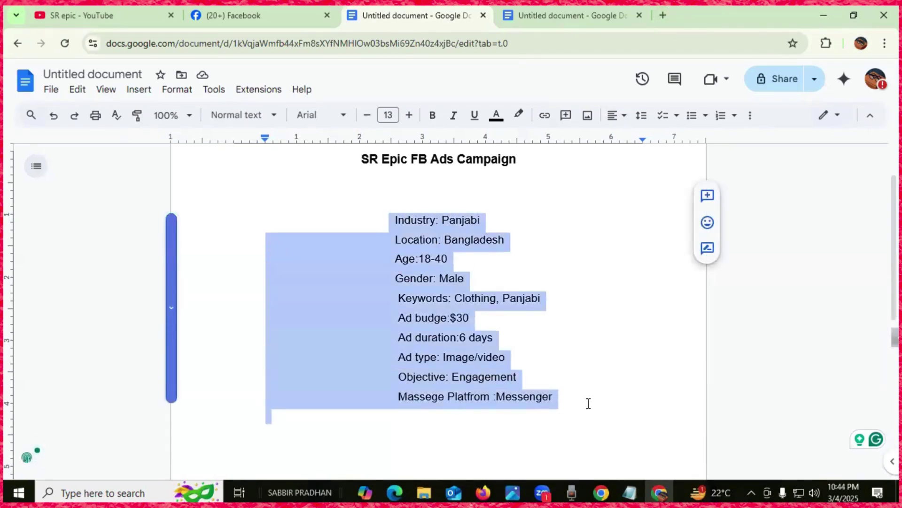
left_click(588, 403)
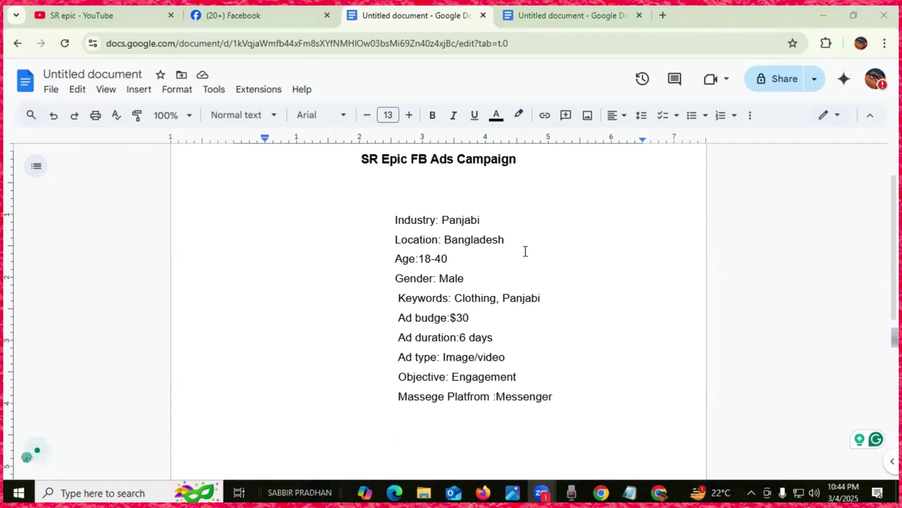
left_click_drag(273, 206, 530, 396)
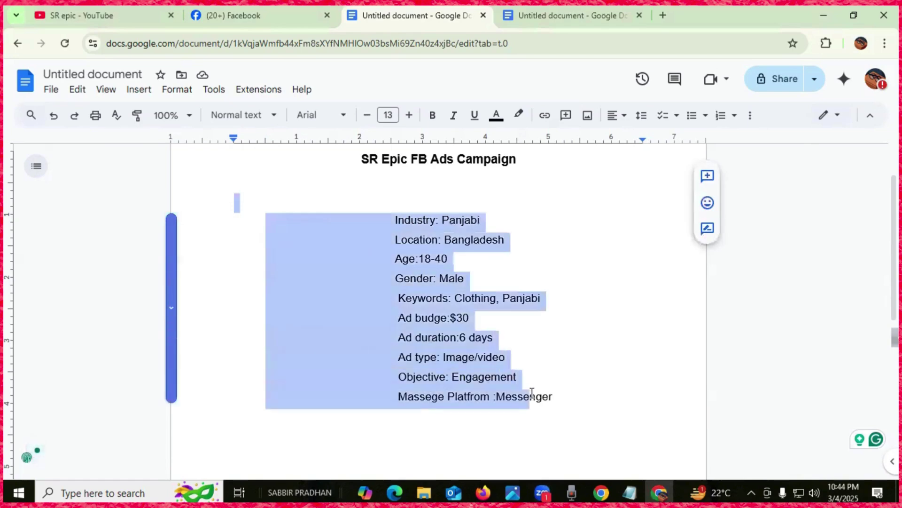
left_click(595, 396)
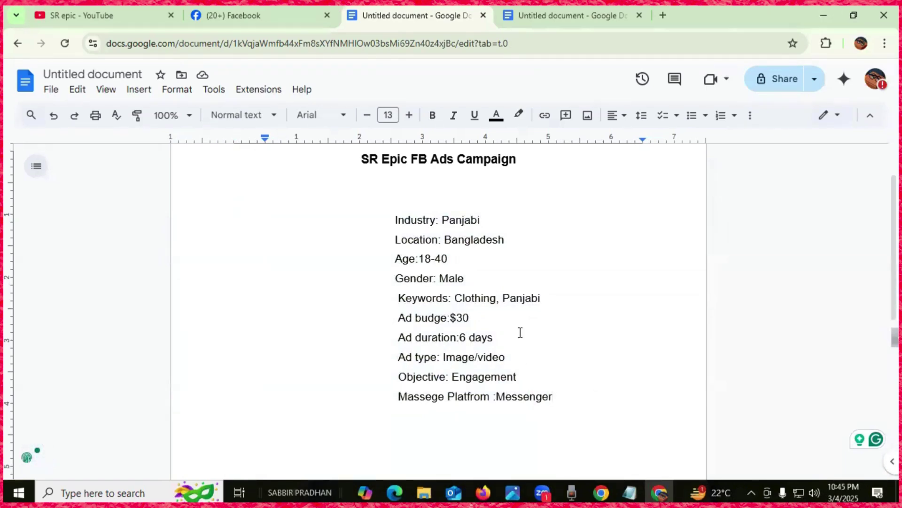
left_click_drag(392, 218, 554, 409)
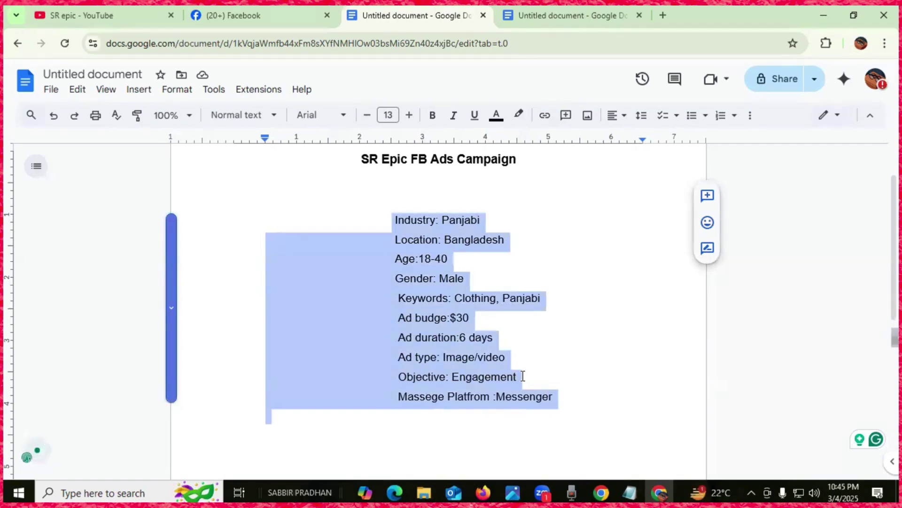
left_click(588, 396)
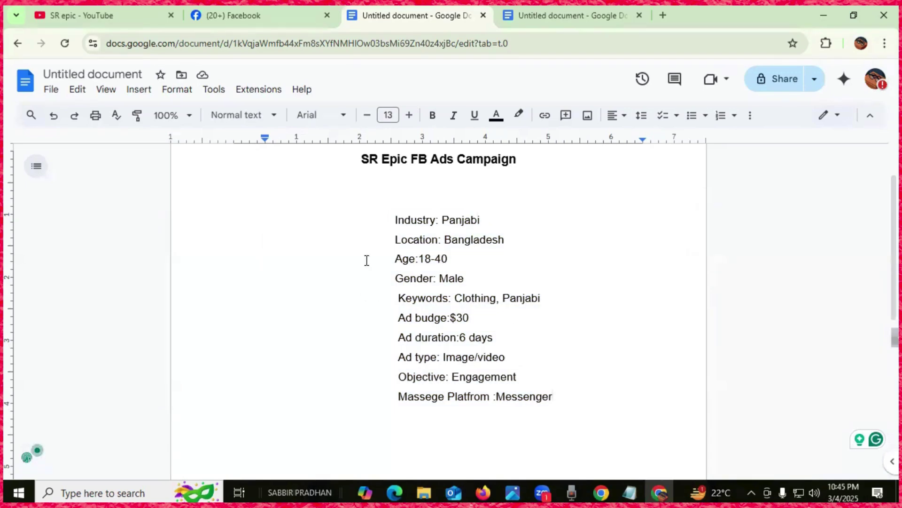
left_click_drag(391, 217, 562, 411)
left_click(590, 390)
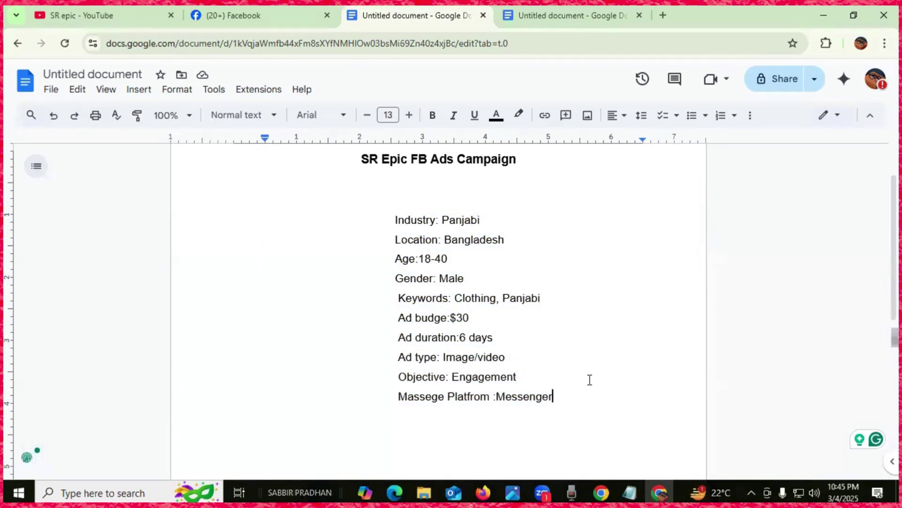
Step: Search Google for "ads library" in a new browser tab and open the Meta Ad Library page
left_click(663, 16)
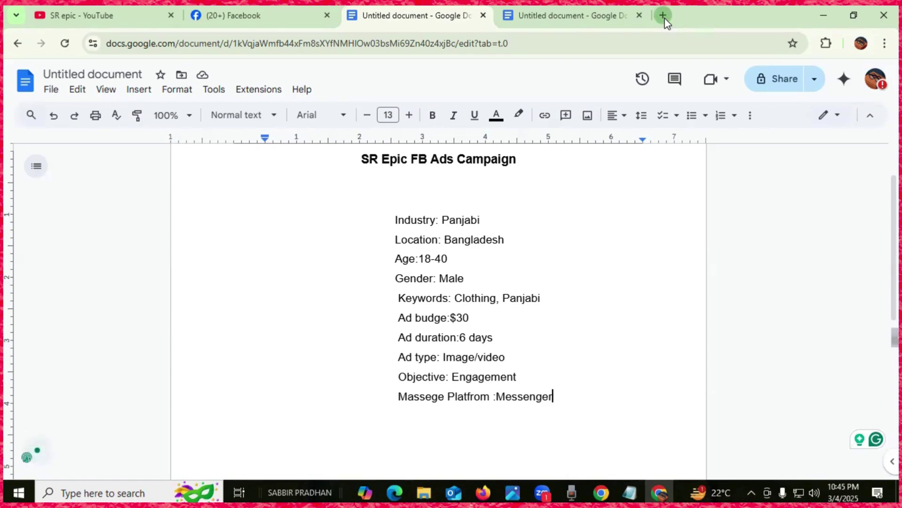
left_click(165, 42)
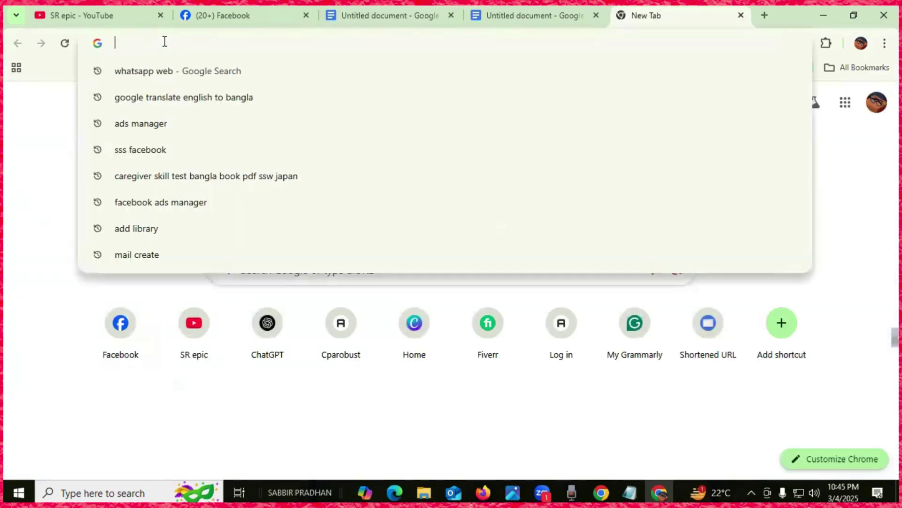
type("ads l")
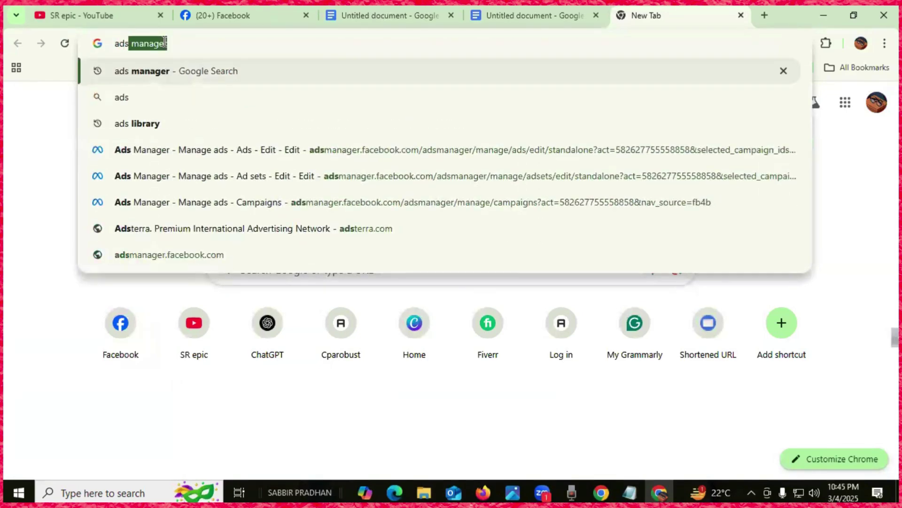
type("i")
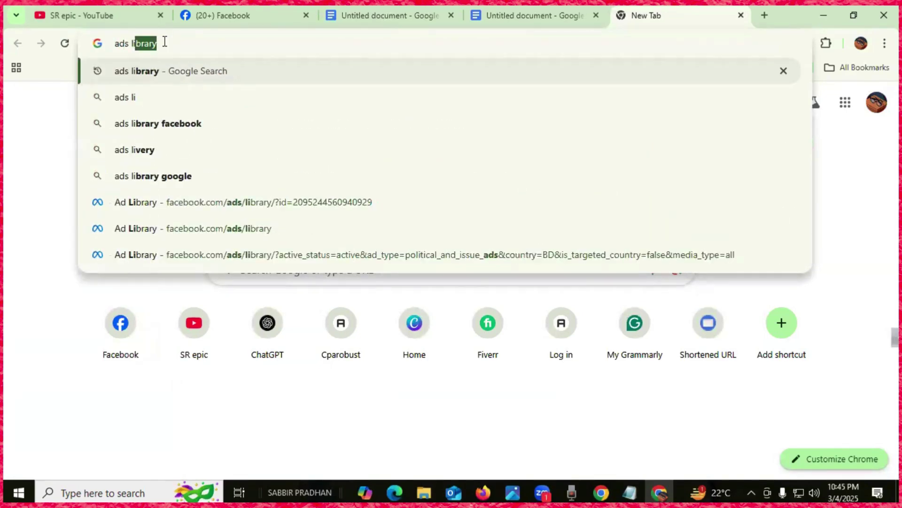
key("Return")
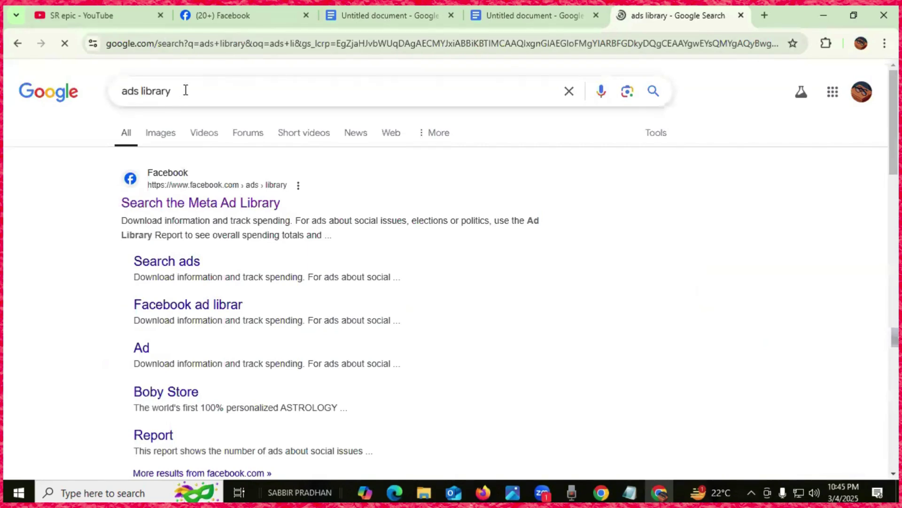
left_click(199, 209)
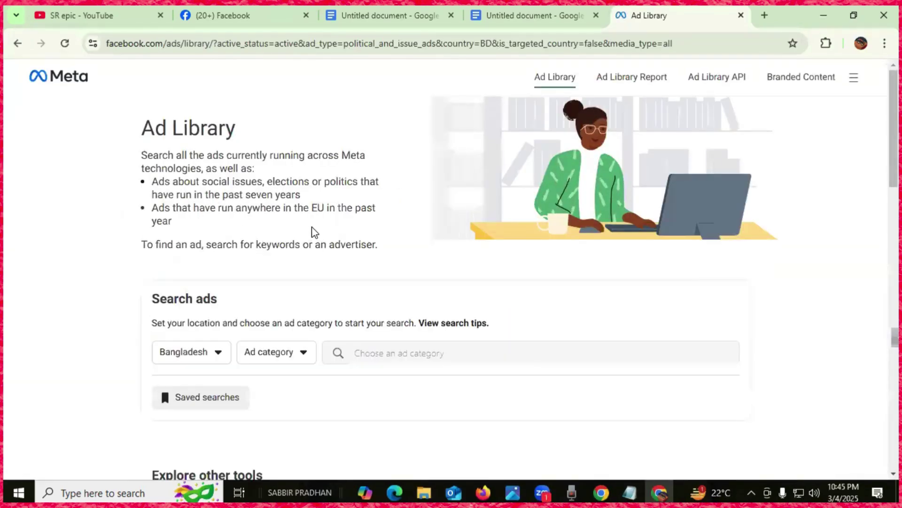
Step: Check the country choices for the ad search and keep Bangladesh selected
scroll(311, 240, "down", 4)
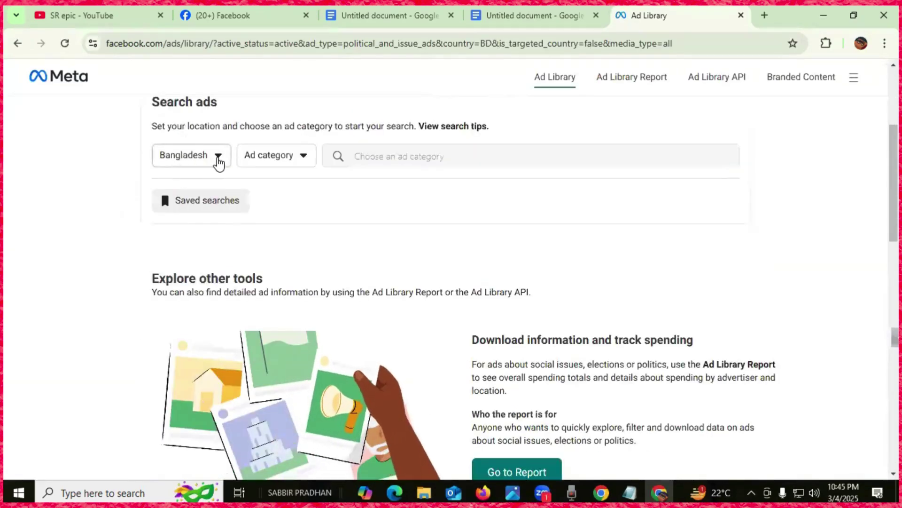
left_click(217, 157)
left_click(218, 160)
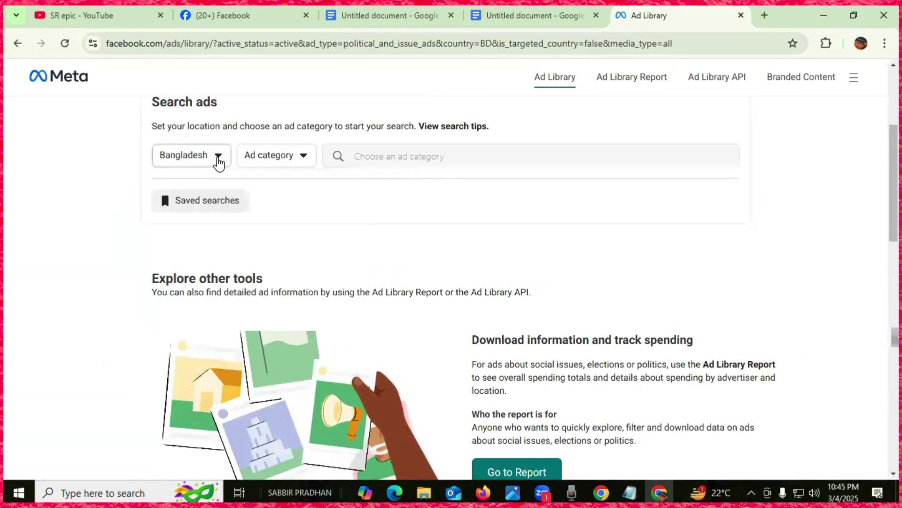
left_click(218, 160)
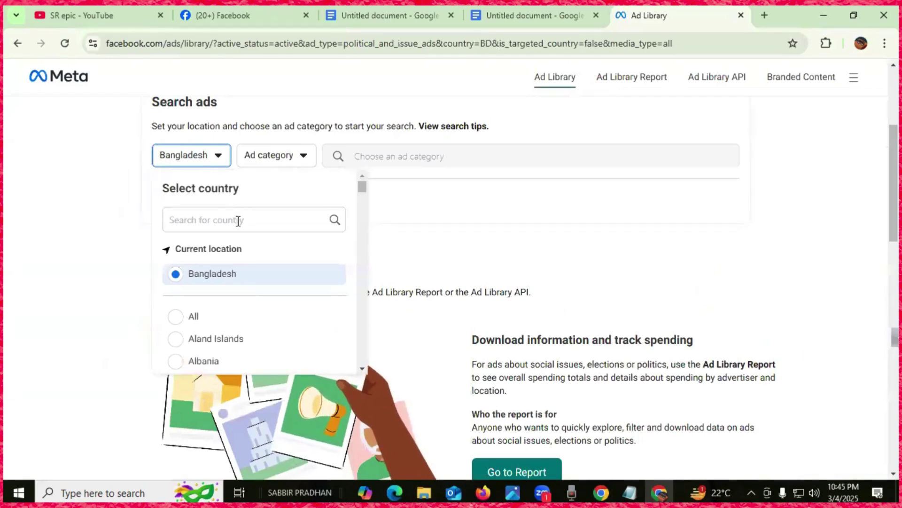
left_click(217, 161)
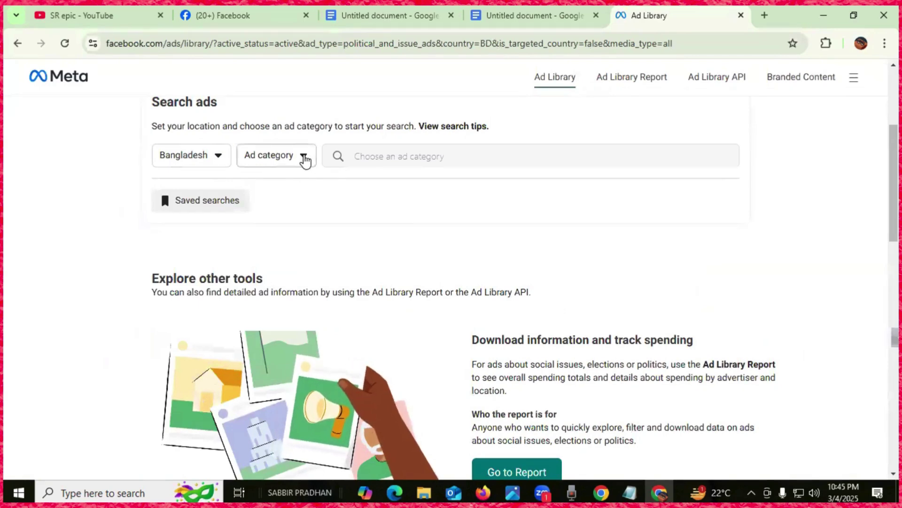
Step: Set the ad category to All ads and run the recent exact-phrase search "panjabi"
left_click(304, 158)
left_click(298, 217)
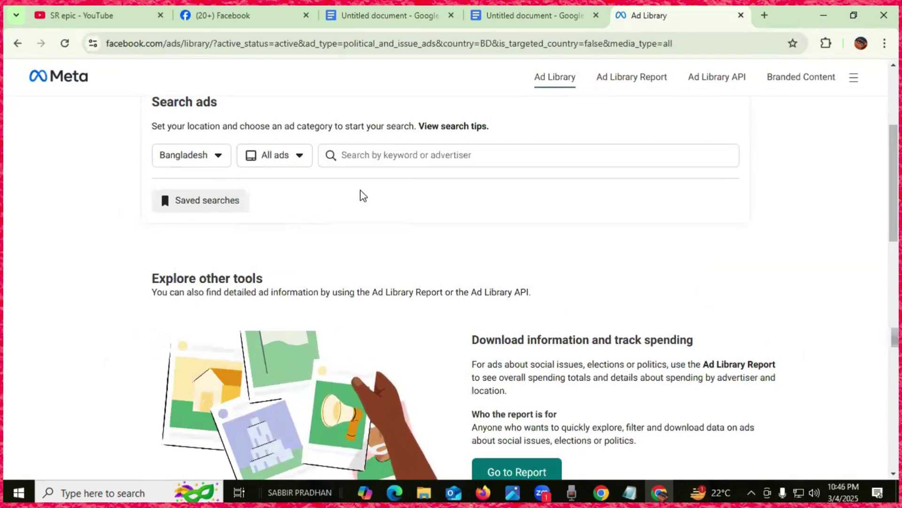
left_click(420, 156)
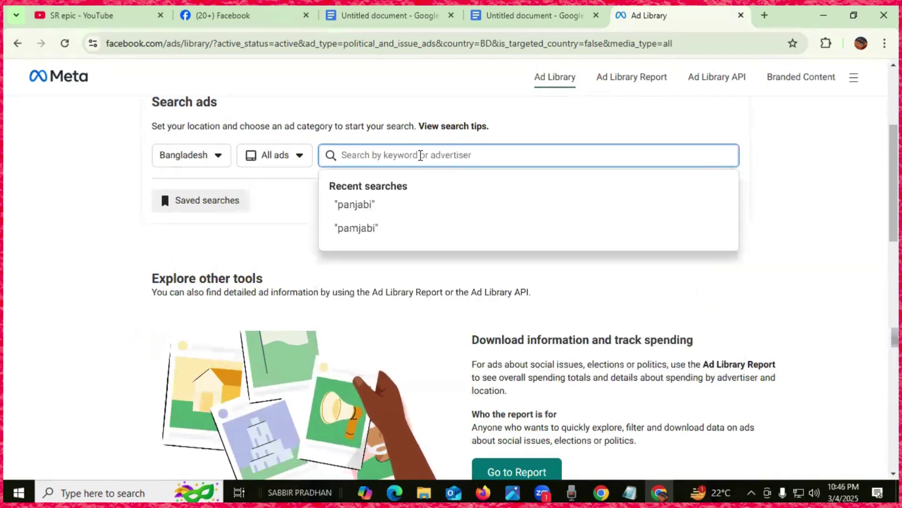
left_click(363, 203)
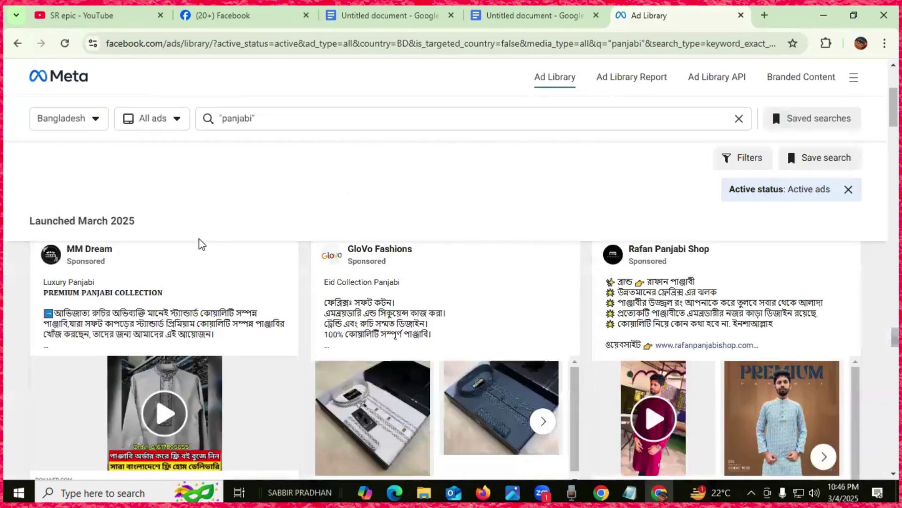
Step: Examine the start date of the GloVo Fashions ad in the results, enlarging the page for easier reading
mouse_move(101, 229)
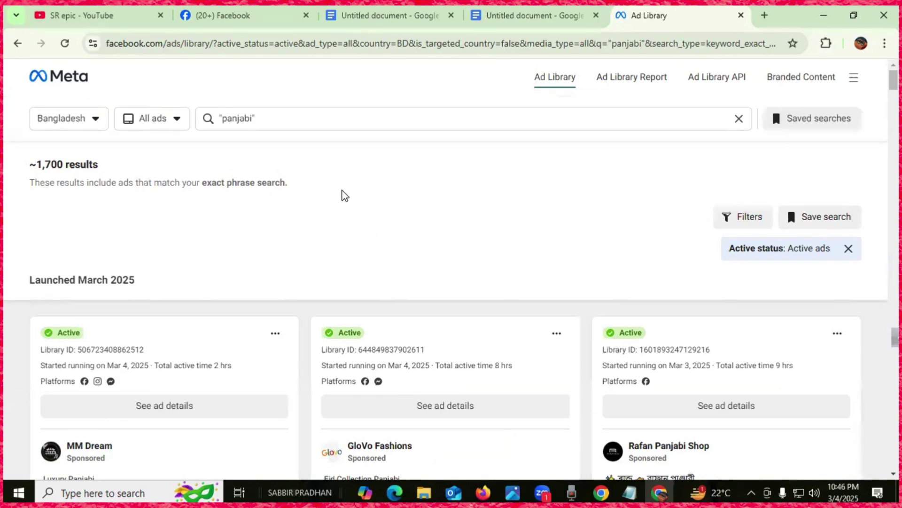
scroll(217, 268, "down", 1)
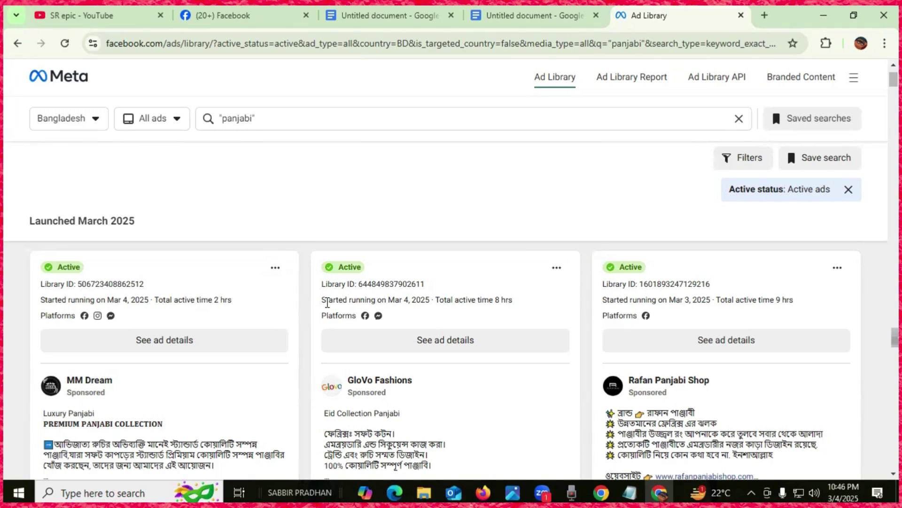
left_click_drag(325, 299, 410, 299)
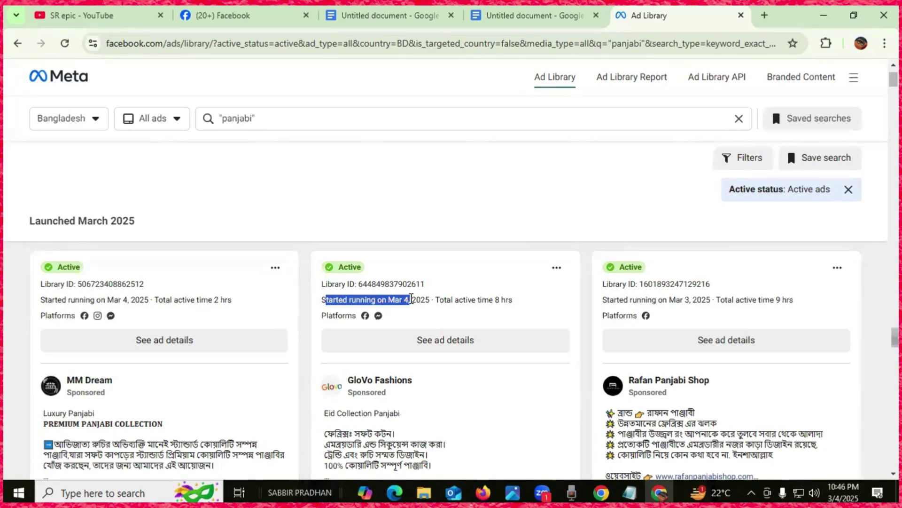
key("ctrl+plus")
key("ctrl+plus")
key("ctrl+plus")
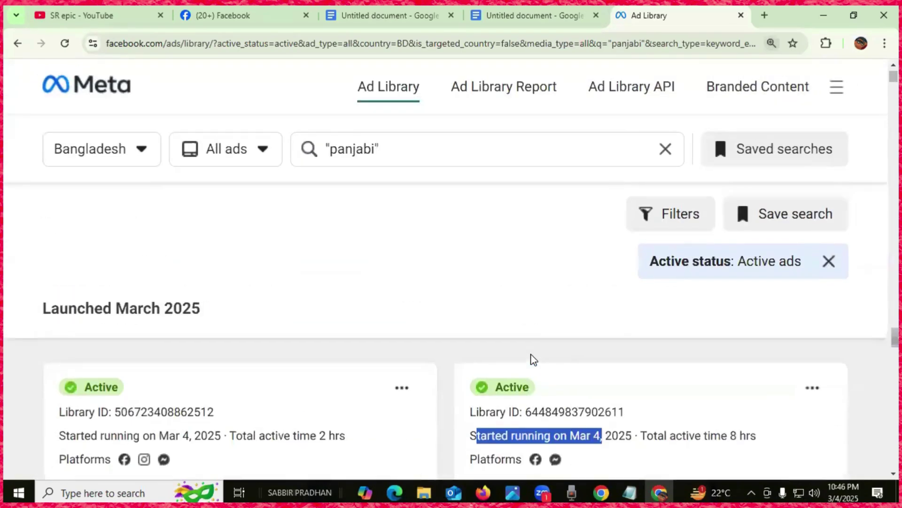
Step: Return the page to 100% zoom and survey the start dates, copy and creatives of the first active panjabi ads
scroll(518, 413, "down", 1)
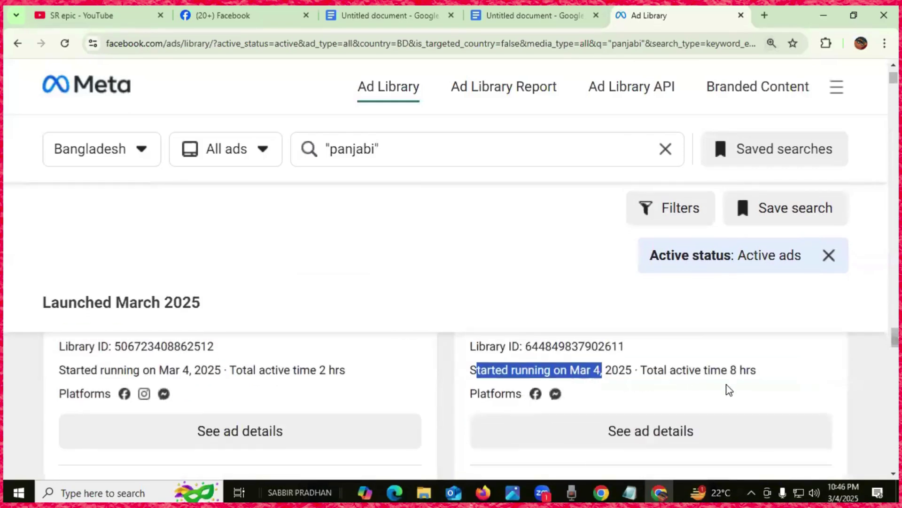
key("ctrl+minus")
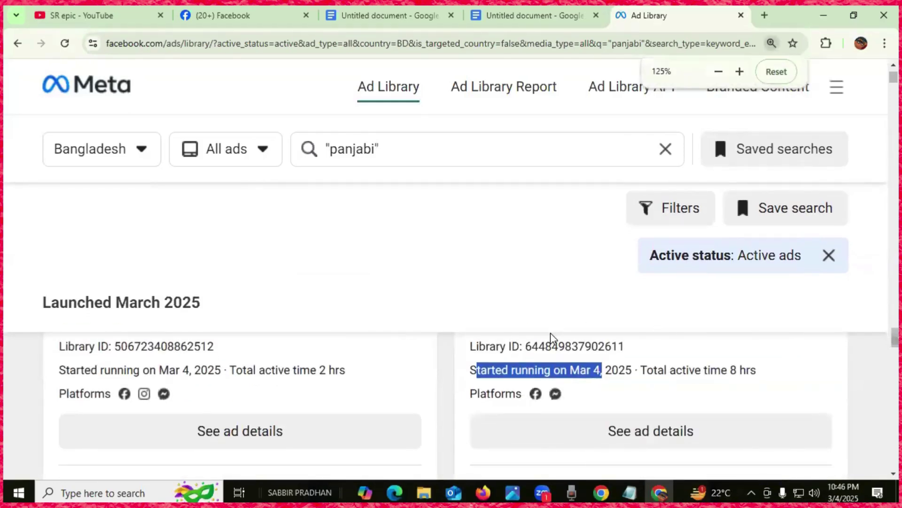
key("ctrl+minus")
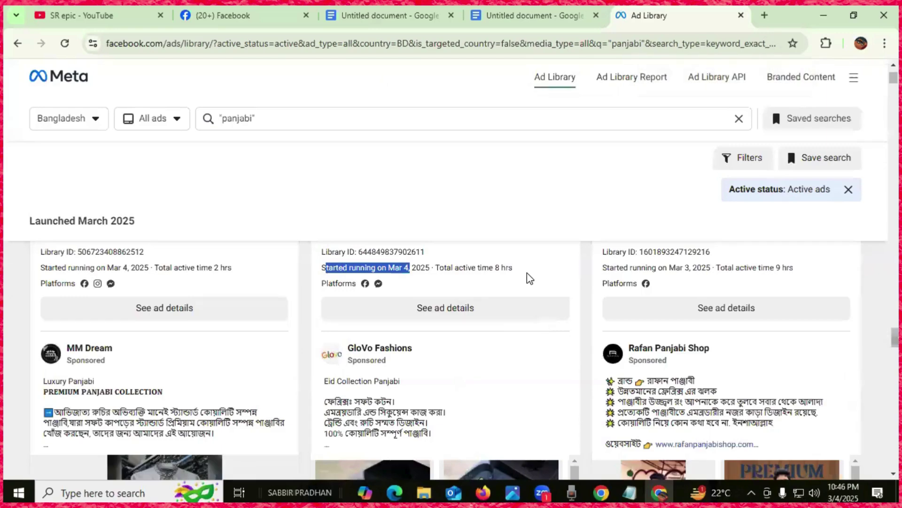
scroll(470, 282, "down", 2)
scroll(512, 282, "up", 3)
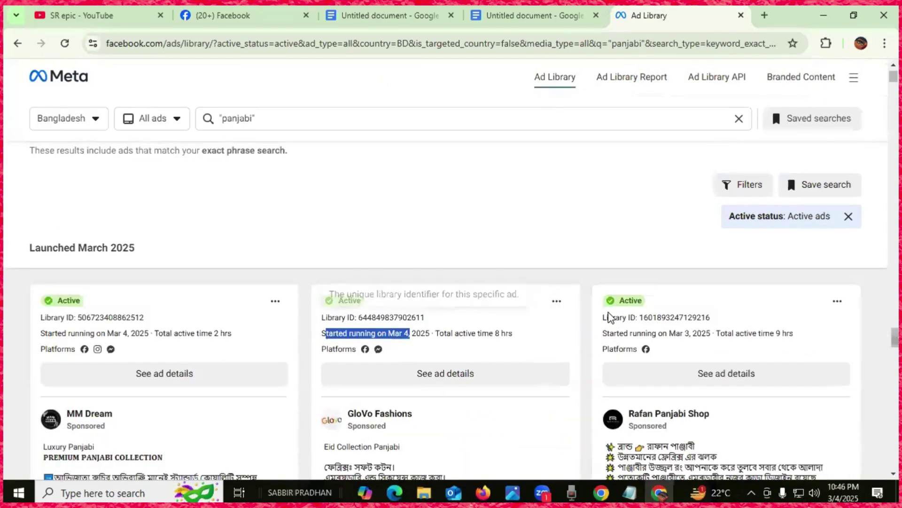
scroll(491, 311, "down", 4)
scroll(491, 311, "down", 3)
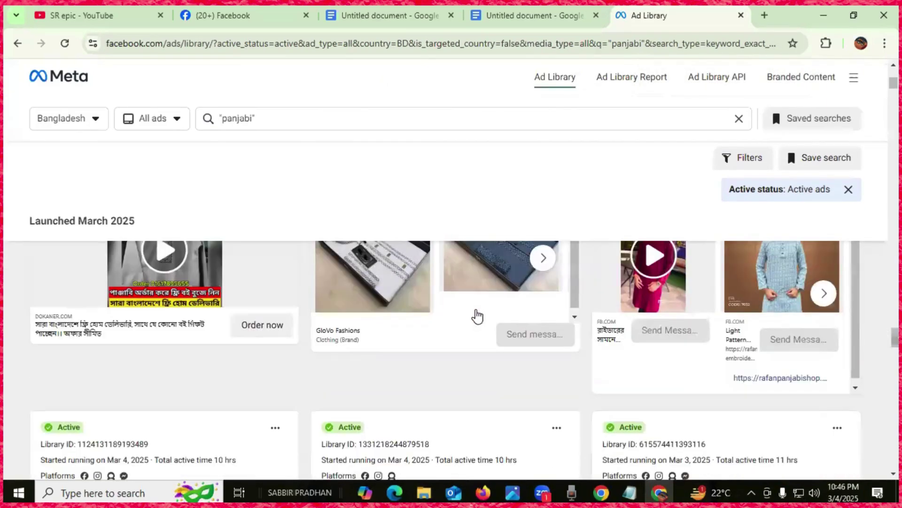
scroll(409, 347, "up", 3)
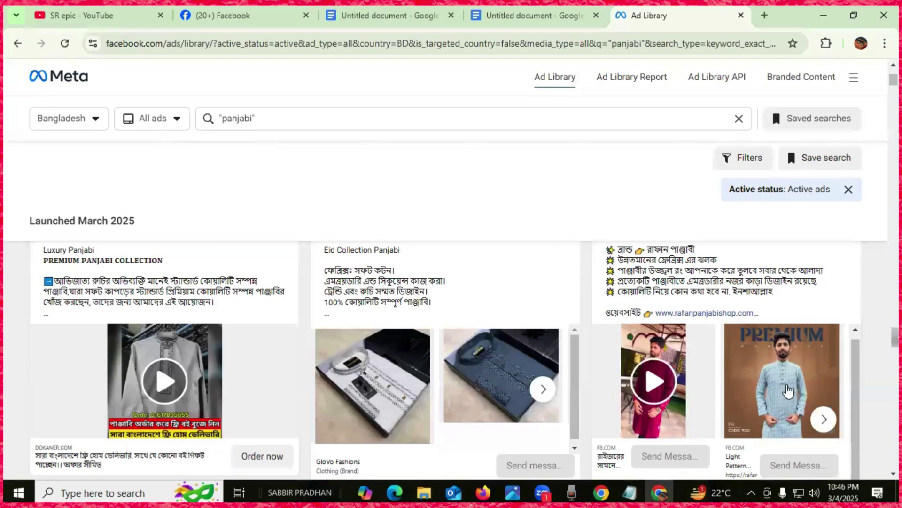
scroll(632, 353, "down", 3)
scroll(439, 346, "down", 10)
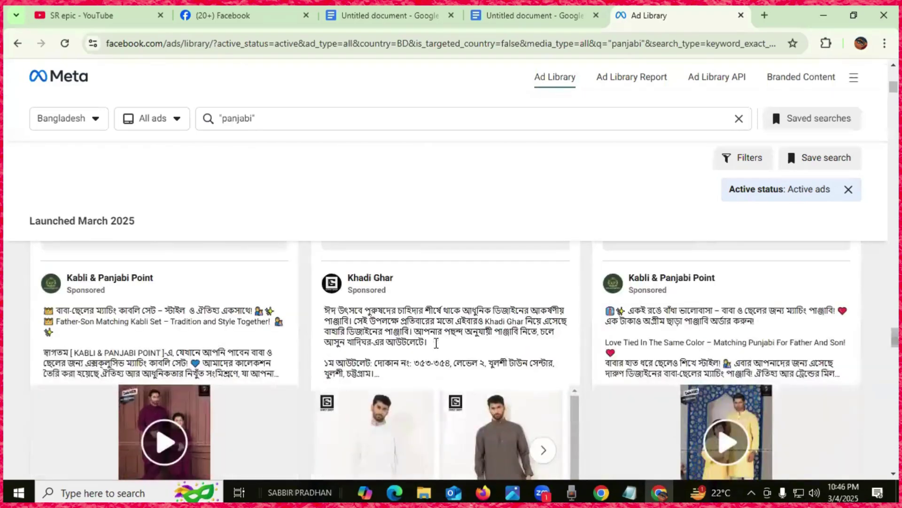
scroll(207, 318, "up", 3)
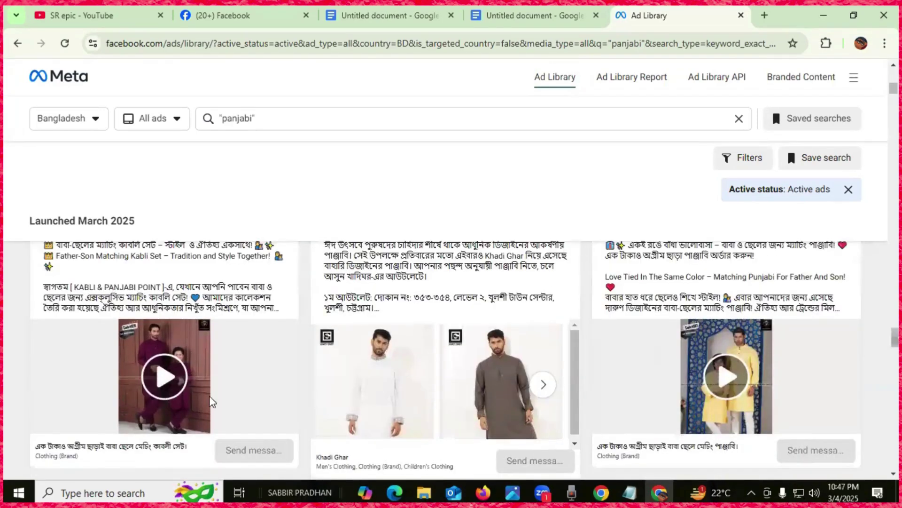
scroll(301, 320, "up", 15)
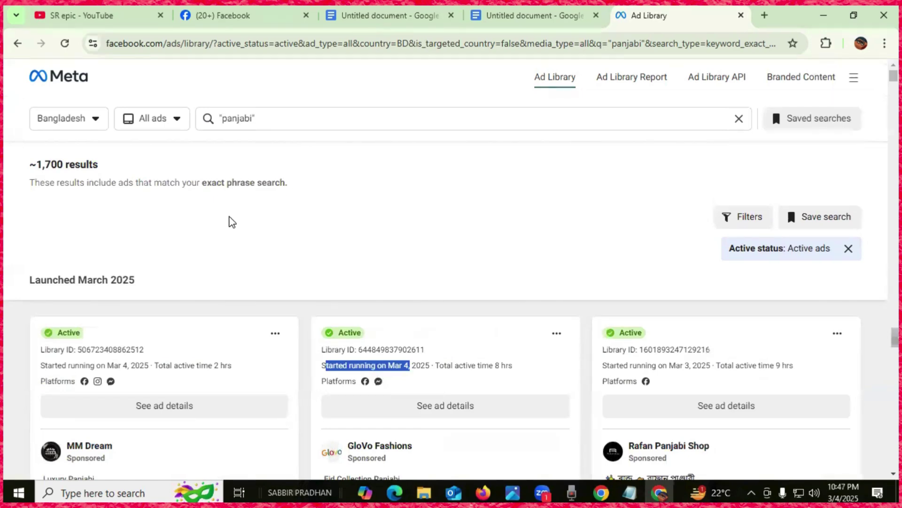
left_click(375, 234)
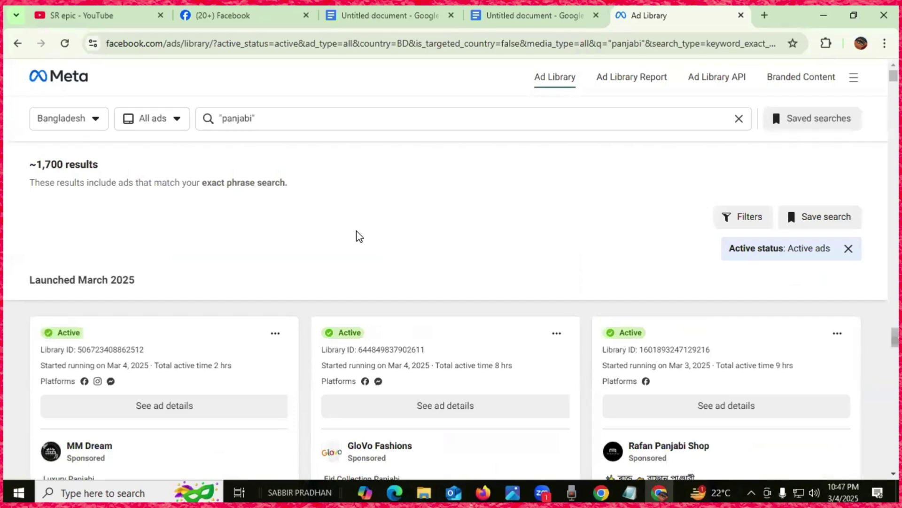
Step: Open the details of the MM Dream ad and examine its start date, platforms, headline and video creative
scroll(308, 252, "down", 3)
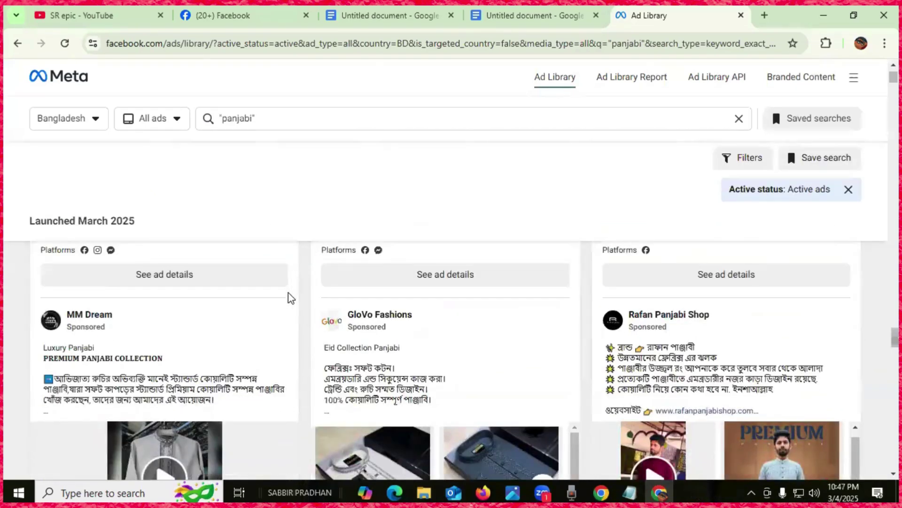
left_click(220, 282)
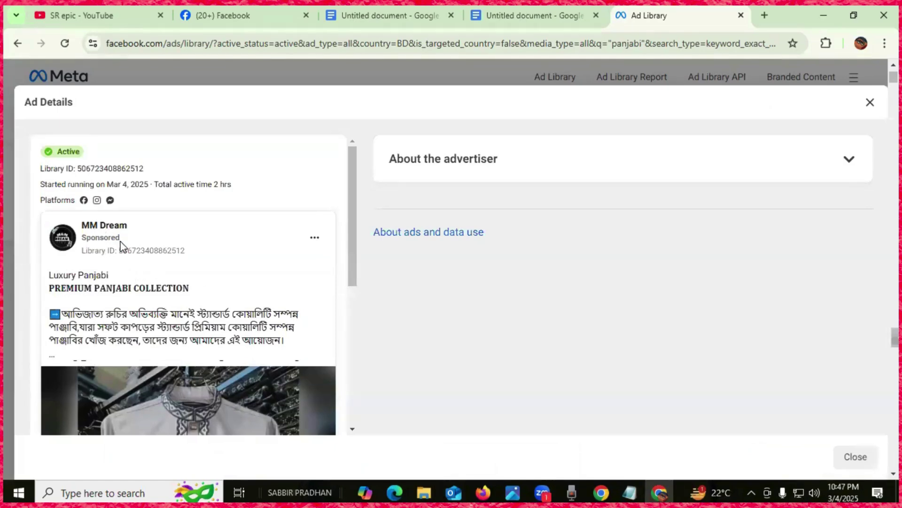
scroll(121, 242, "down", 3)
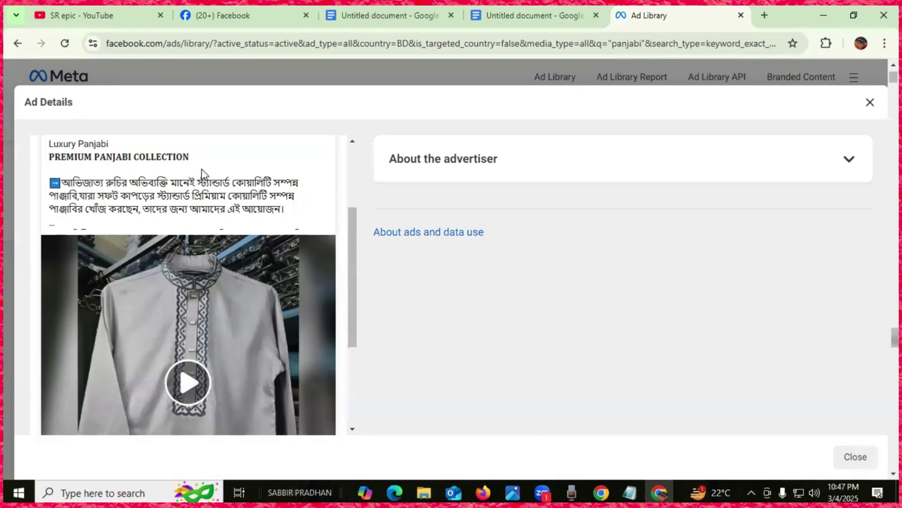
scroll(170, 217, "up", 3)
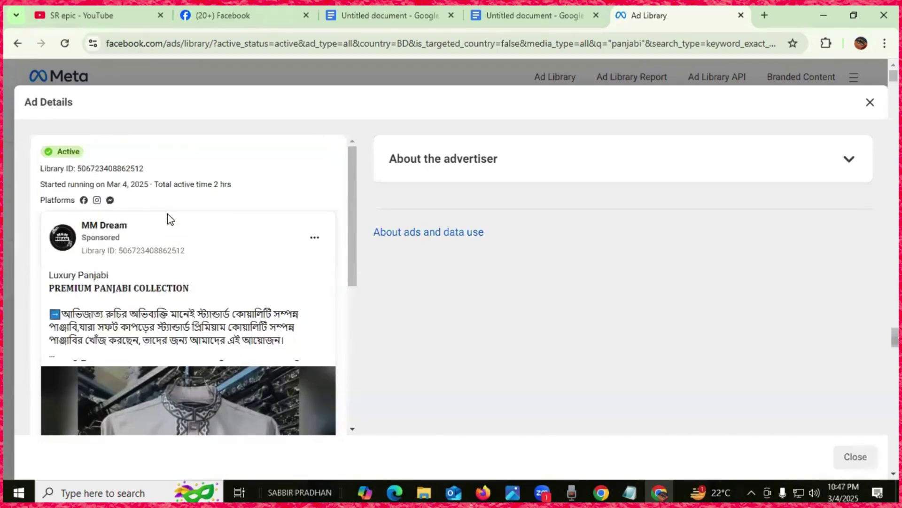
scroll(143, 227, "down", 4)
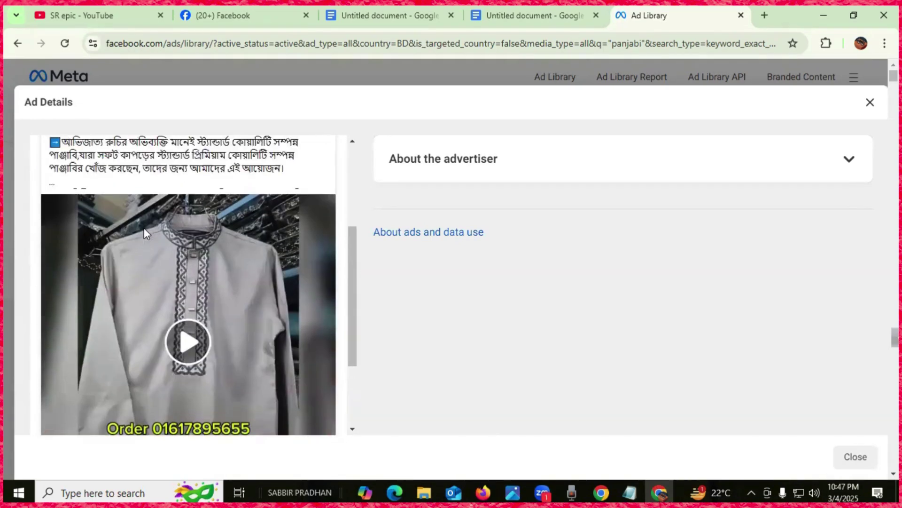
scroll(143, 228, "up", 5)
scroll(144, 230, "down", 2)
scroll(144, 234, "down", 2)
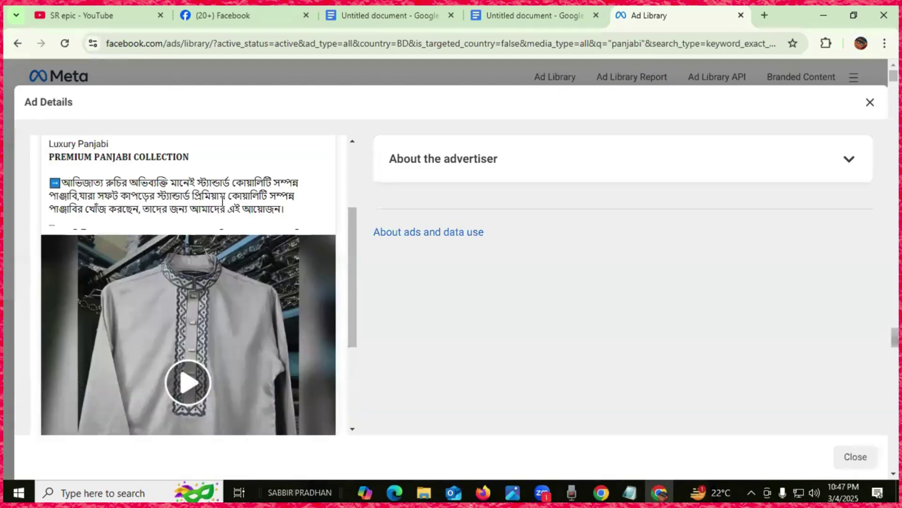
Step: Expand the MM Dream ad's full text, read its description, sizes, delivery options and offer, and close the details
left_click_drag(184, 196, 292, 197)
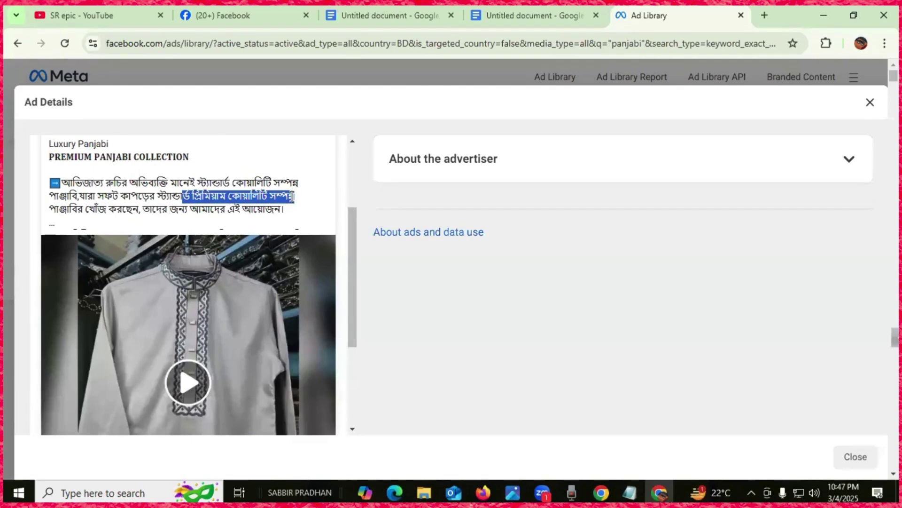
left_click(53, 222)
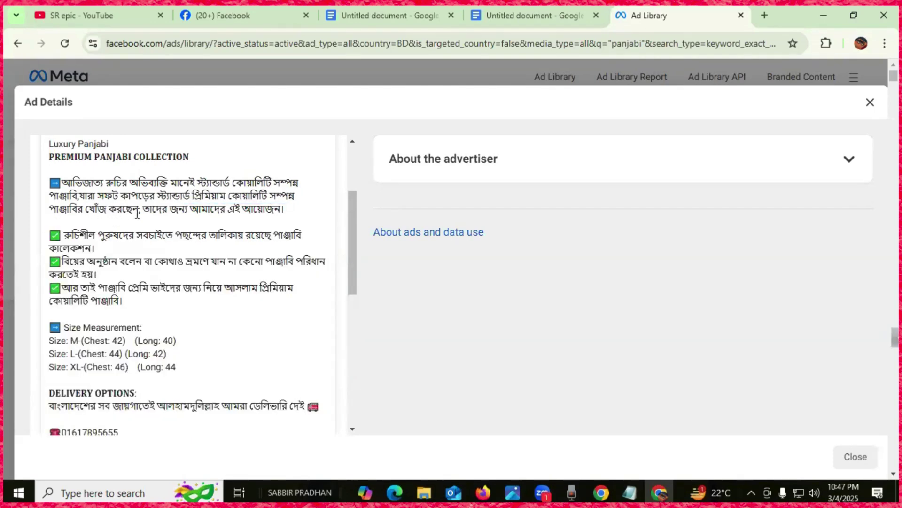
left_click_drag(142, 210, 286, 212)
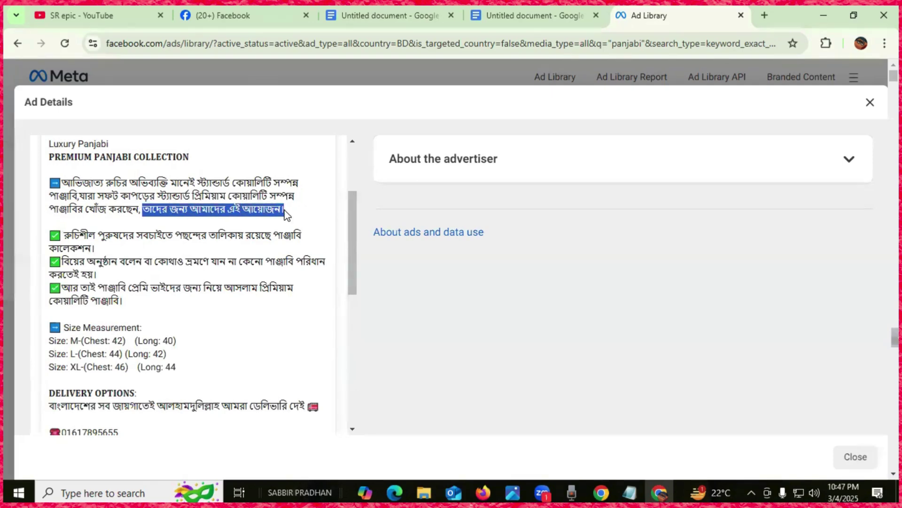
scroll(208, 242, "down", 3)
scroll(69, 239, "up", 3)
scroll(68, 239, "down", 3)
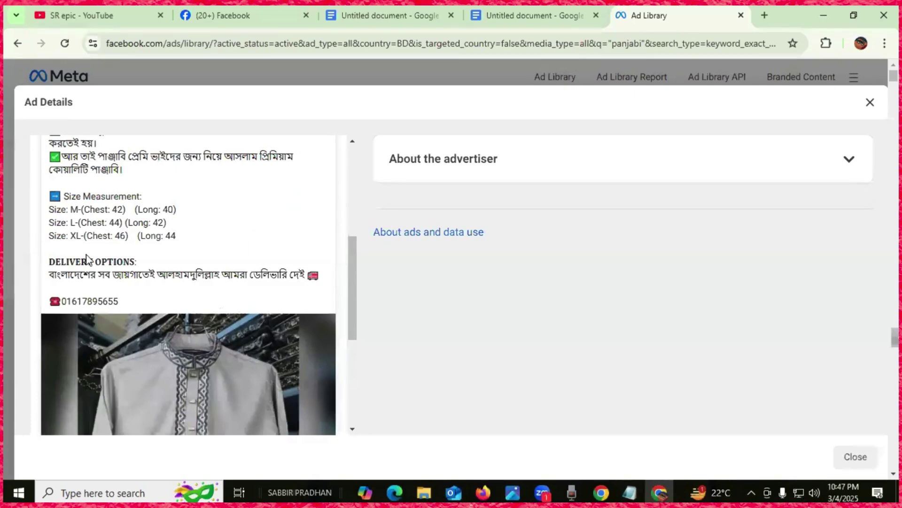
scroll(89, 258, "down", 2)
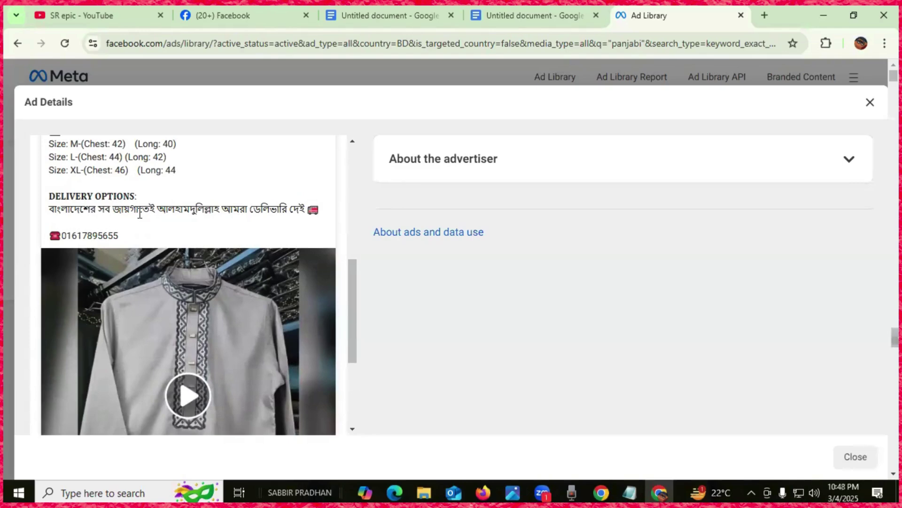
scroll(264, 212, "down", 3)
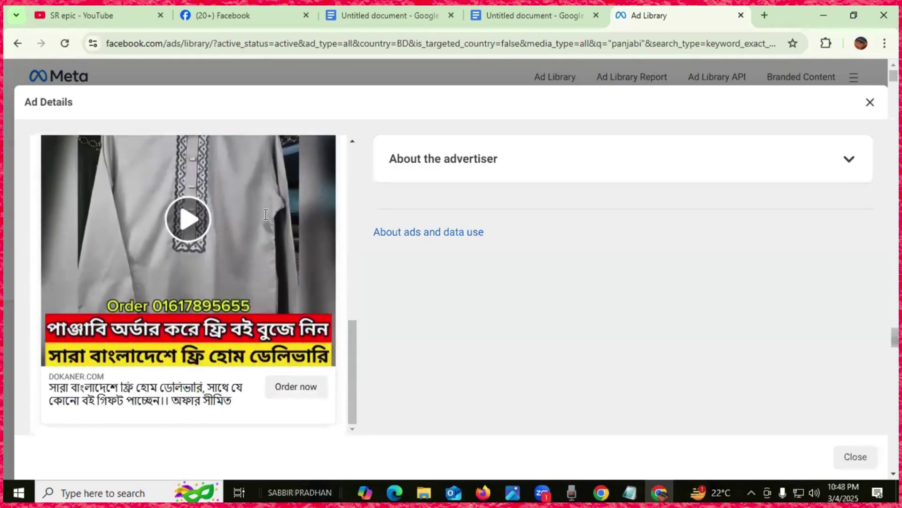
scroll(252, 240, "up", 8)
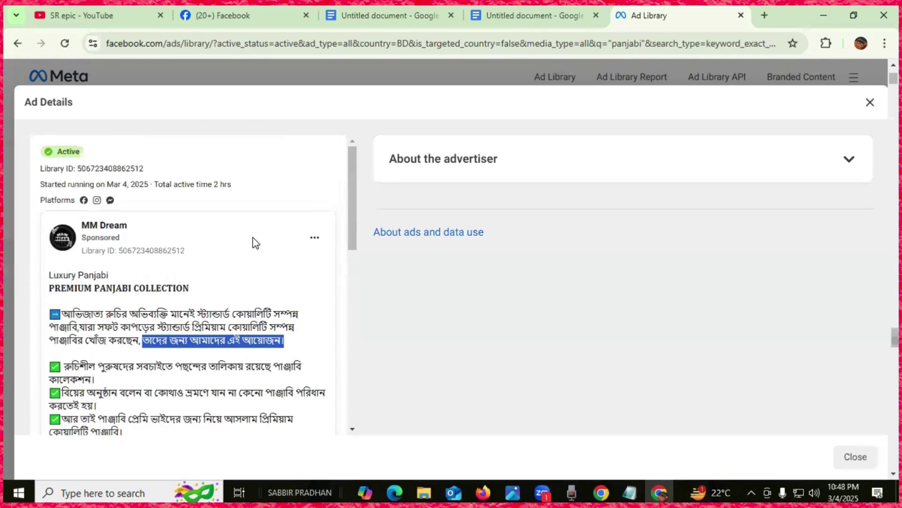
left_click(865, 103)
Step: Examine the copy, creatives and call-to-action buttons of further panjabi ads, including those from Kabli & Panjabi Point, Klubhaus, Jersey Bari and CENTILLION
scroll(324, 276, "down", 5)
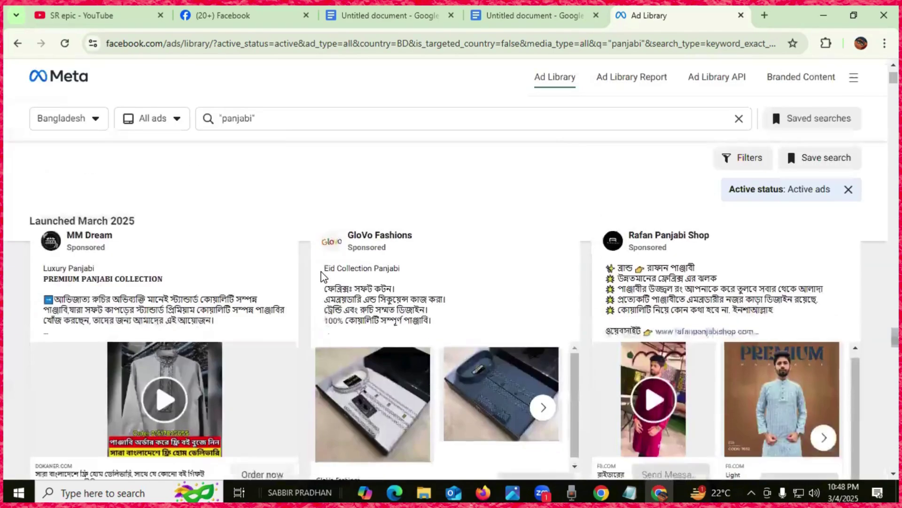
scroll(173, 268, "up", 2)
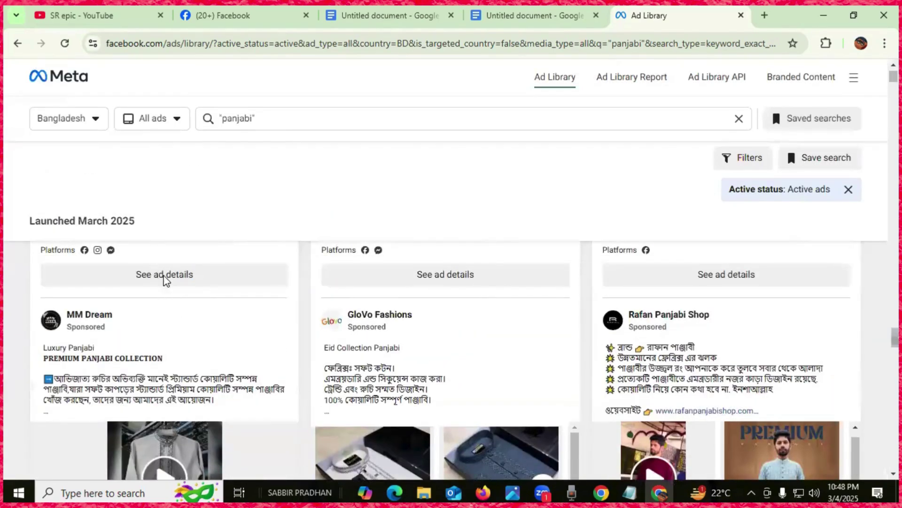
scroll(182, 273, "down", 6)
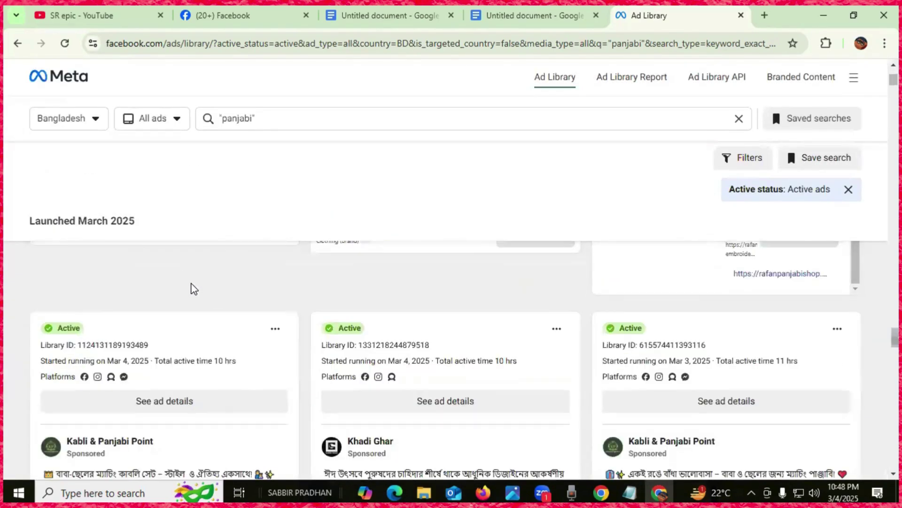
scroll(191, 282, "down", 8)
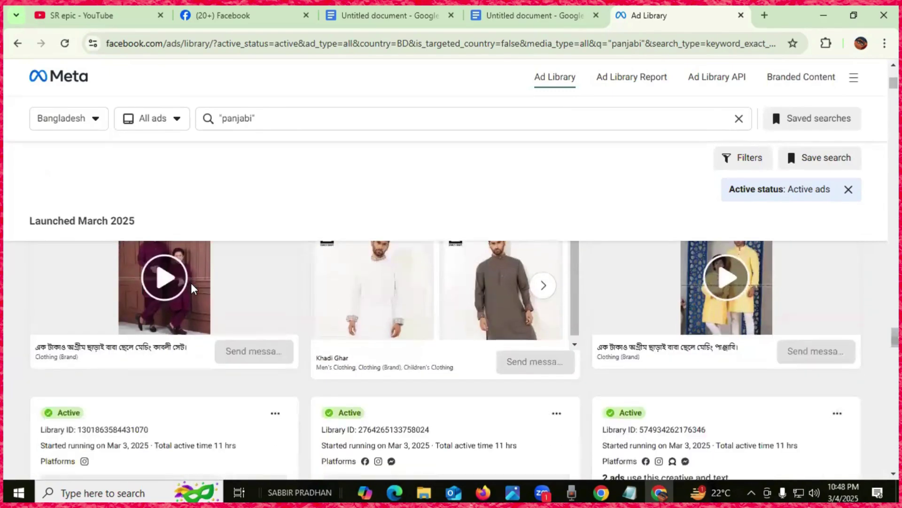
scroll(191, 286, "down", 1)
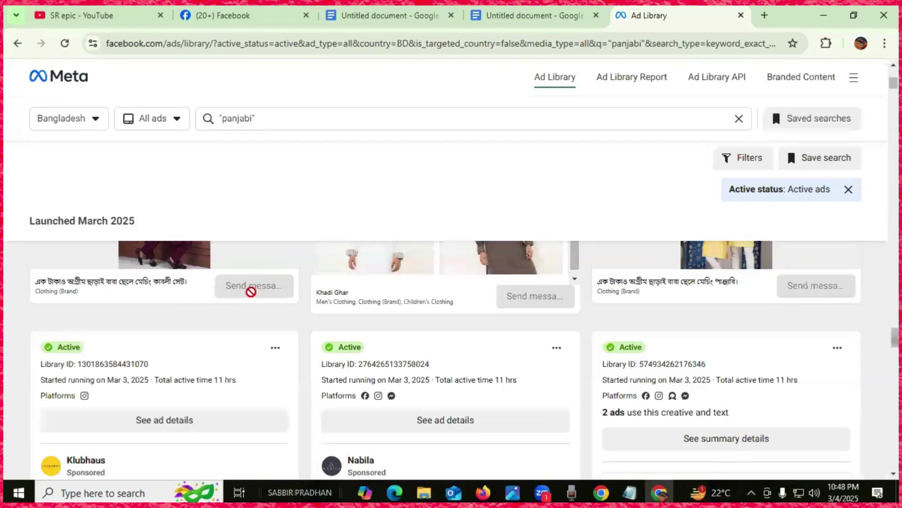
scroll(252, 288, "down", 2)
scroll(372, 323, "down", 1)
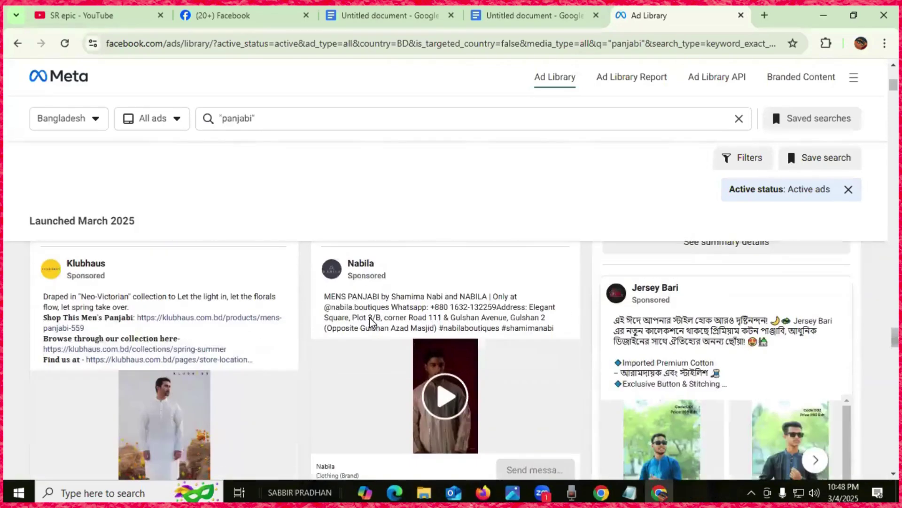
scroll(421, 297, "down", 1)
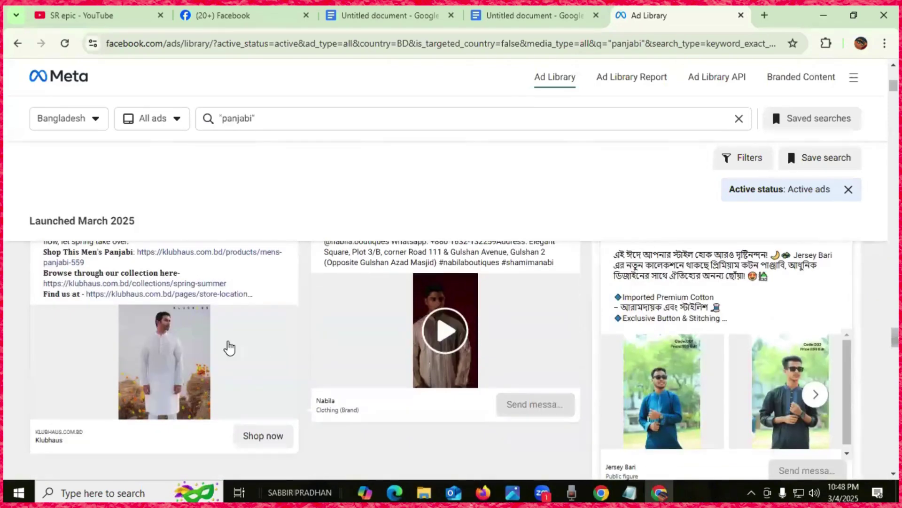
scroll(227, 349, "down", 2)
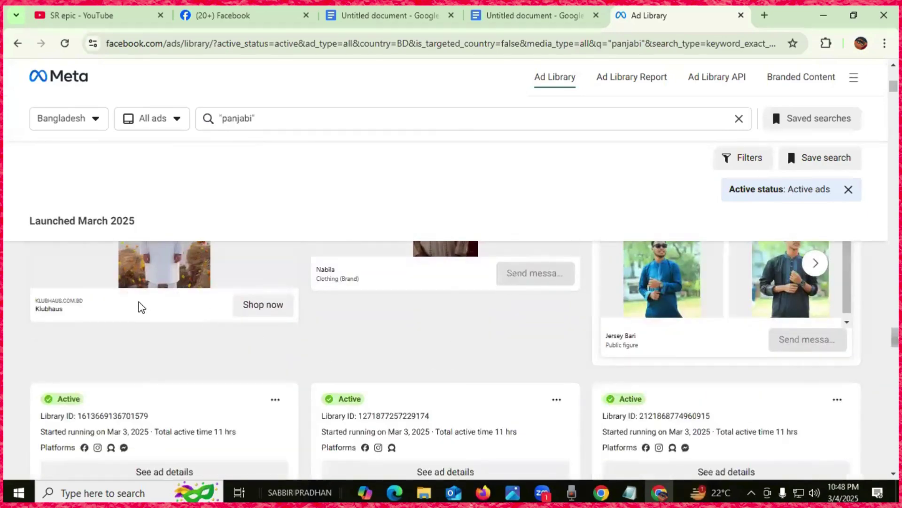
scroll(141, 308, "up", 3)
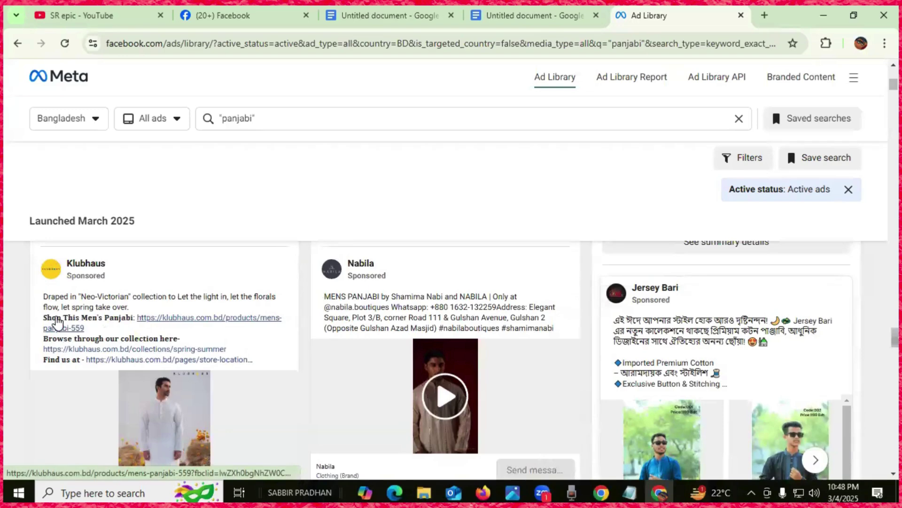
scroll(127, 341, "down", 3)
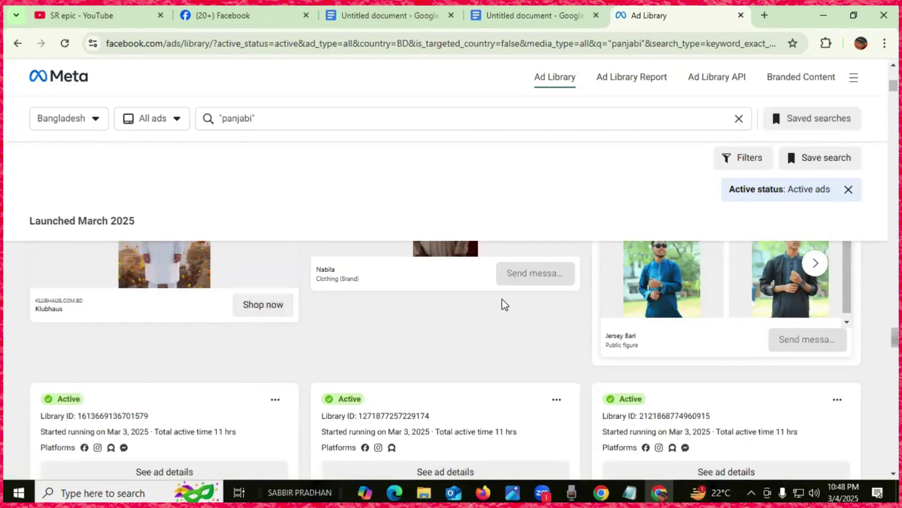
scroll(504, 303, "down", 5)
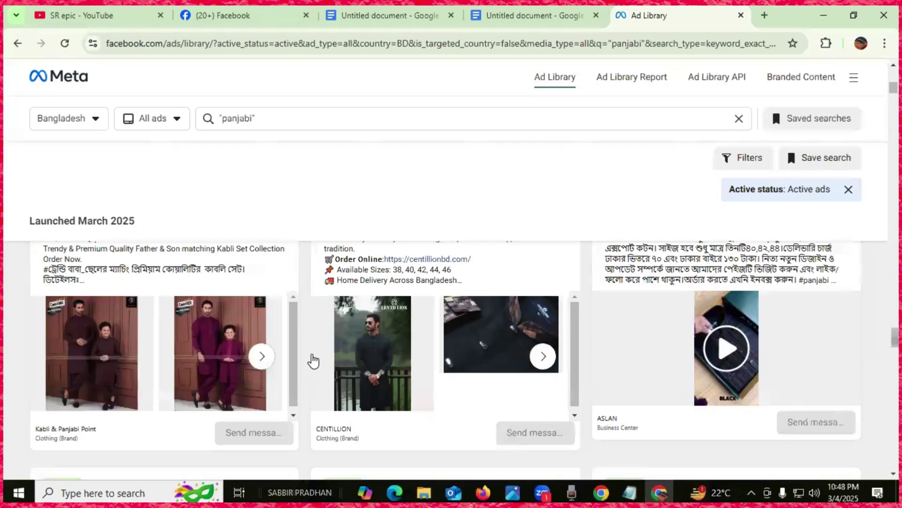
scroll(327, 360, "down", 1)
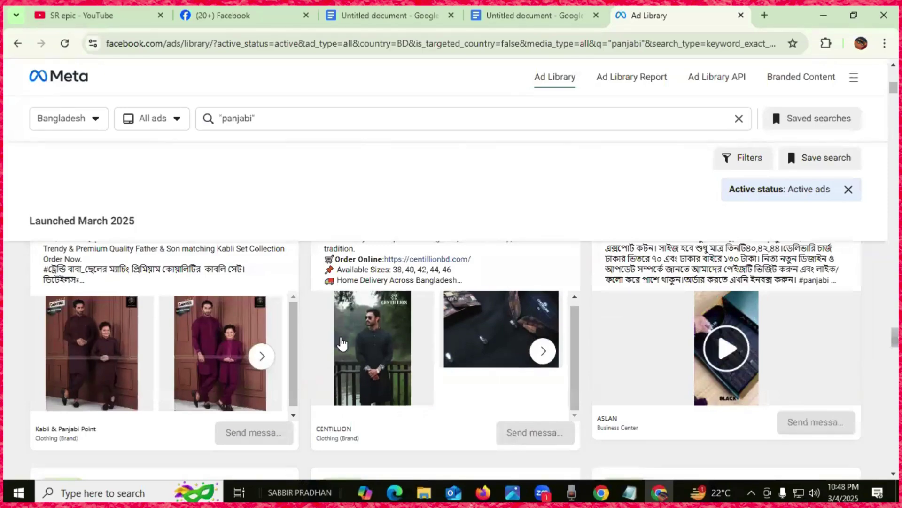
Step: Browse the carousel images of the Kabli & Panjabi Point father-and-son Kabli set ad
scroll(327, 359, "down", 6)
scroll(318, 368, "up", 4)
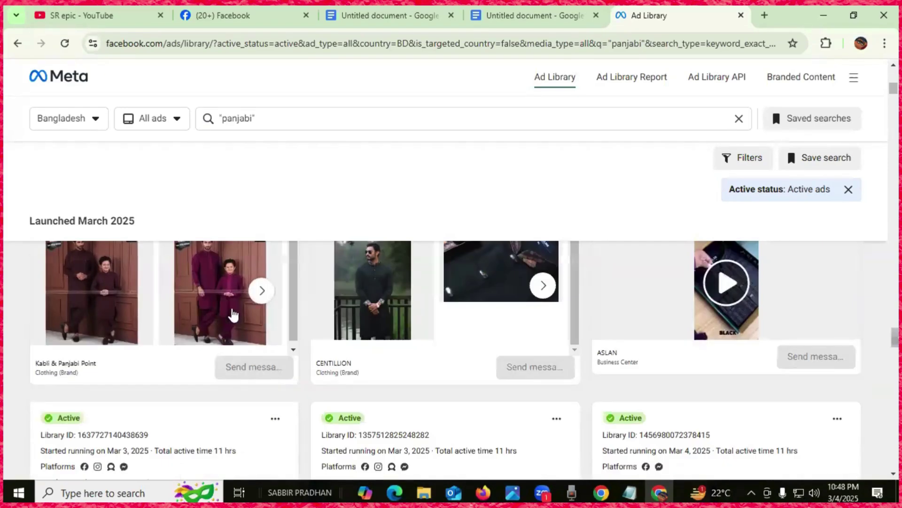
left_click(262, 291)
left_click(262, 291)
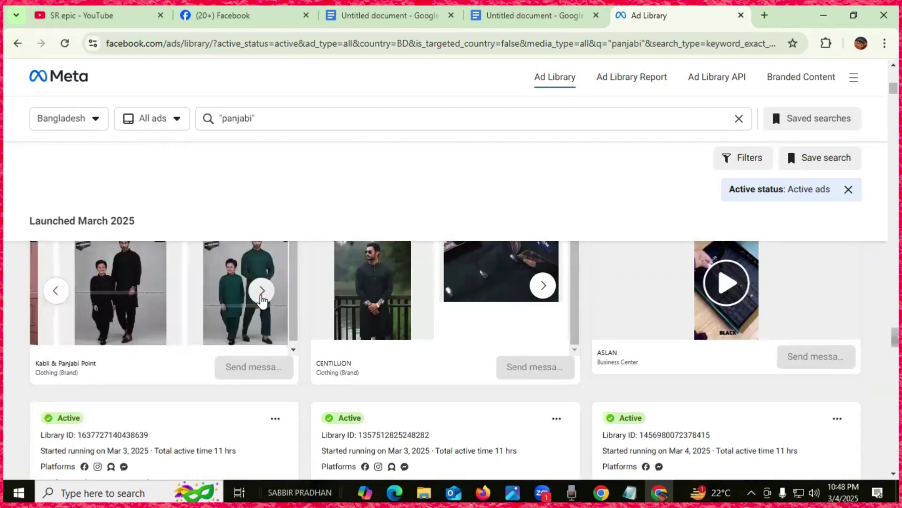
left_click(262, 292)
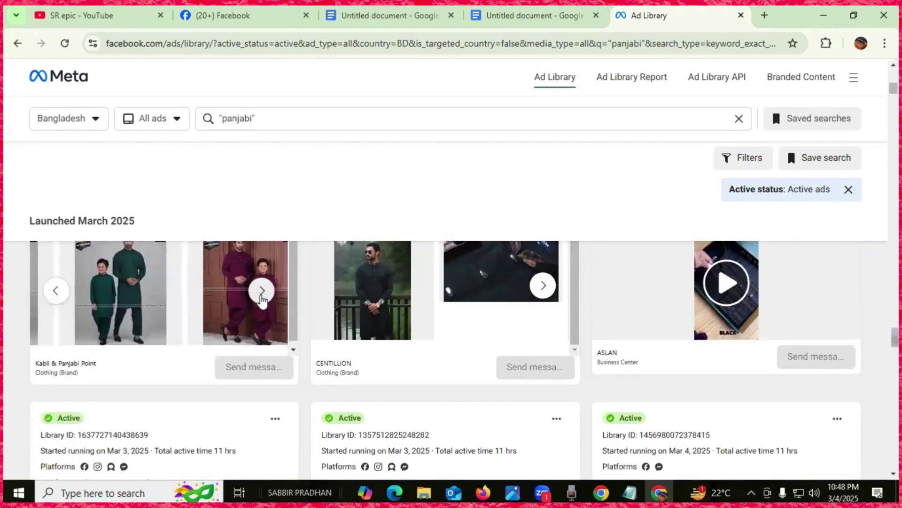
left_click(262, 291)
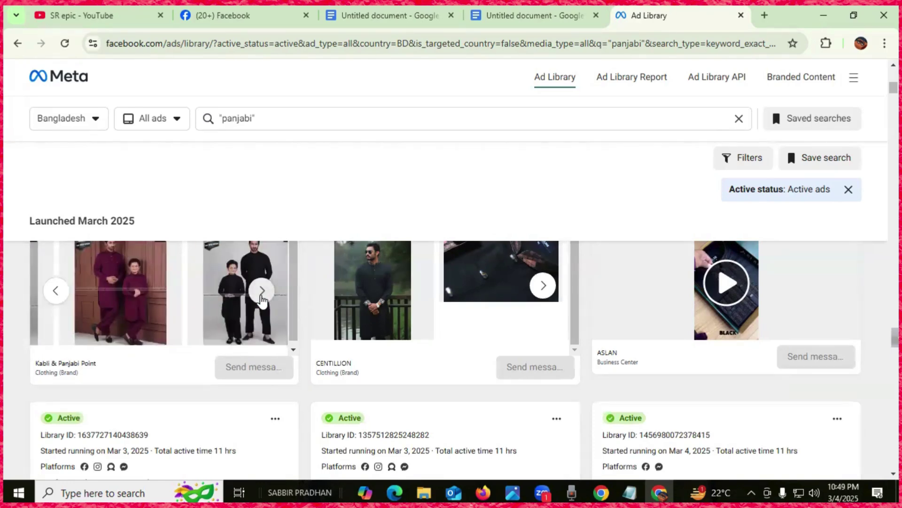
left_click(262, 291)
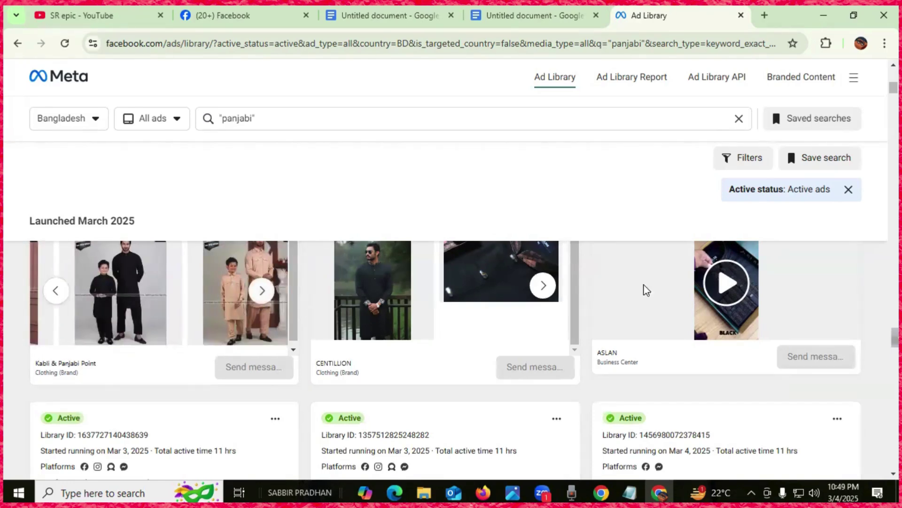
Step: Compare the start dates, platforms, copy and creatives across the active panjabi ads, including MM Dream, GloVo Fashions, Klubhaus, Nabila and CENTILLION
scroll(282, 344, "down", 10)
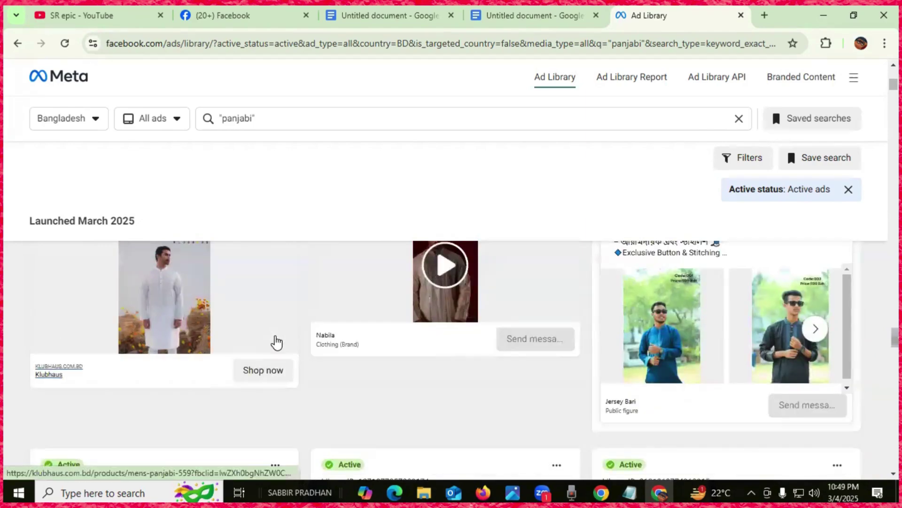
scroll(405, 380, "down", 2)
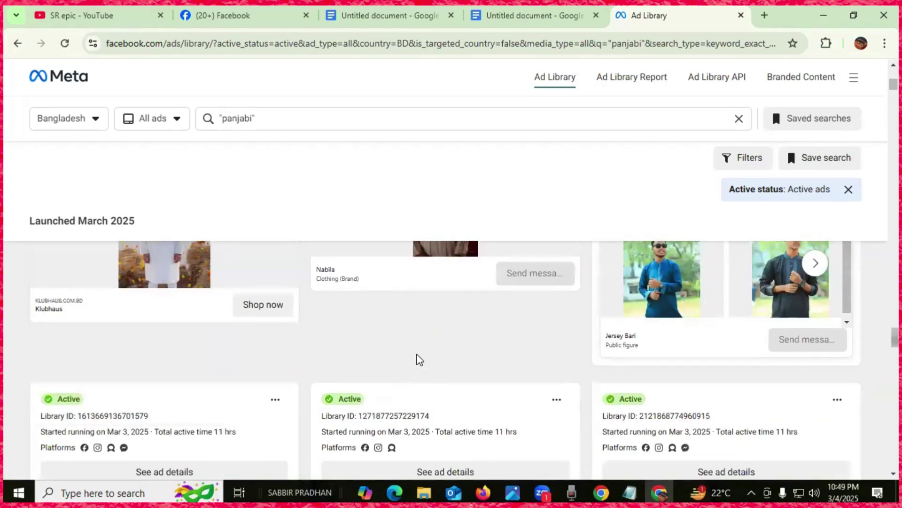
scroll(420, 359, "down", 5)
scroll(418, 359, "up", 5)
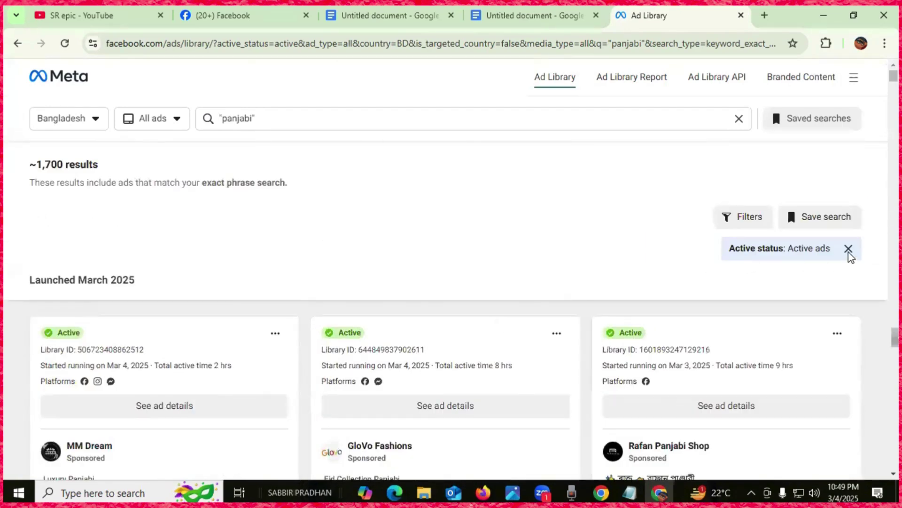
scroll(238, 341, "down", 1)
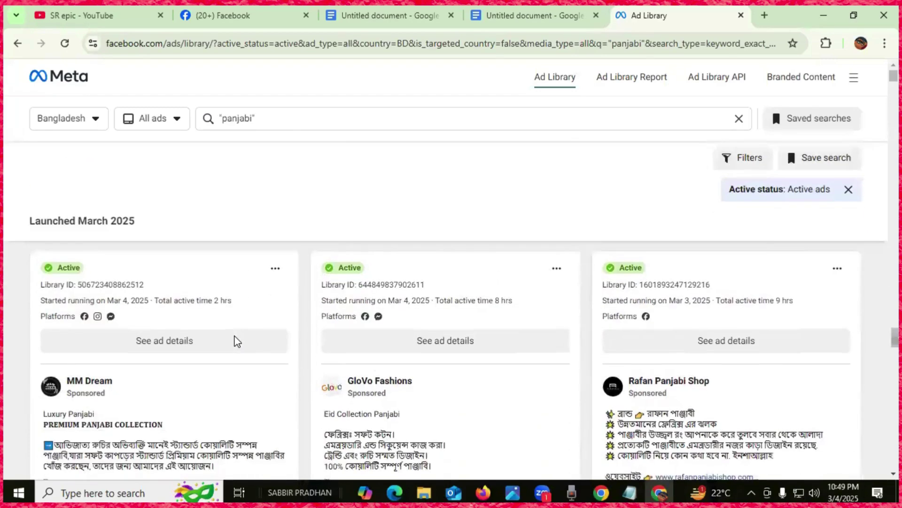
scroll(238, 341, "up", 1)
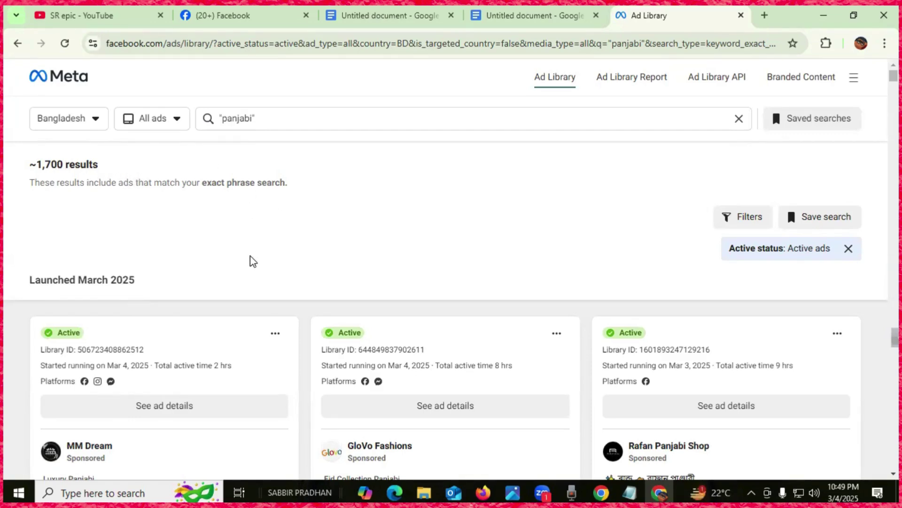
scroll(250, 260, "down", 5)
scroll(270, 285, "up", 5)
scroll(272, 285, "down", 4)
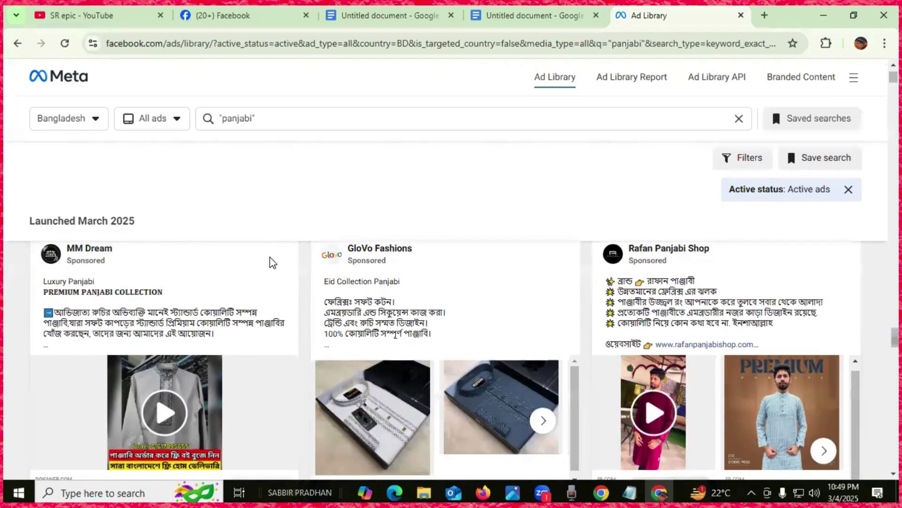
scroll(271, 262, "down", 5)
scroll(276, 263, "down", 10)
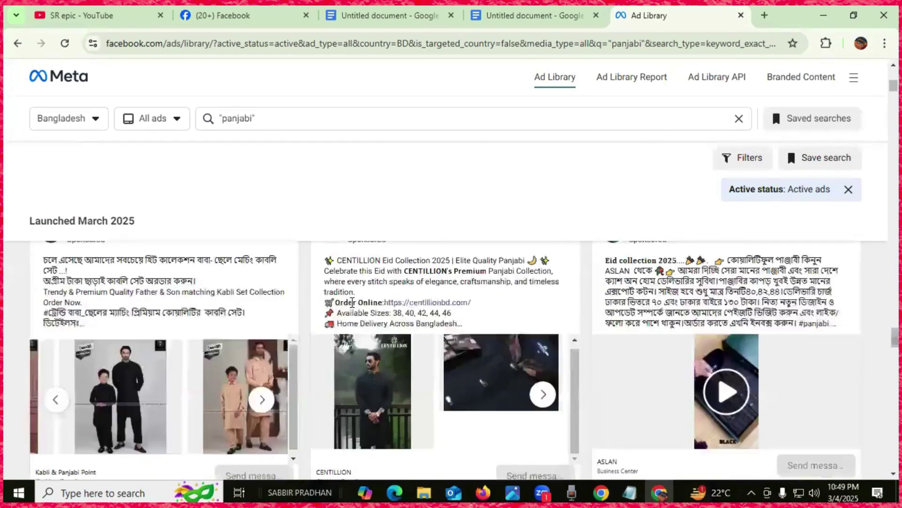
scroll(310, 228, "up", 10)
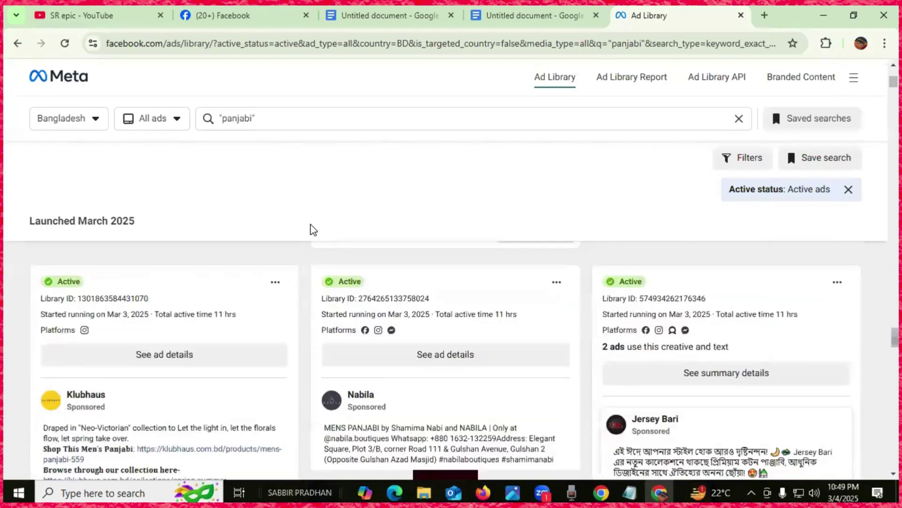
scroll(310, 228, "up", 10)
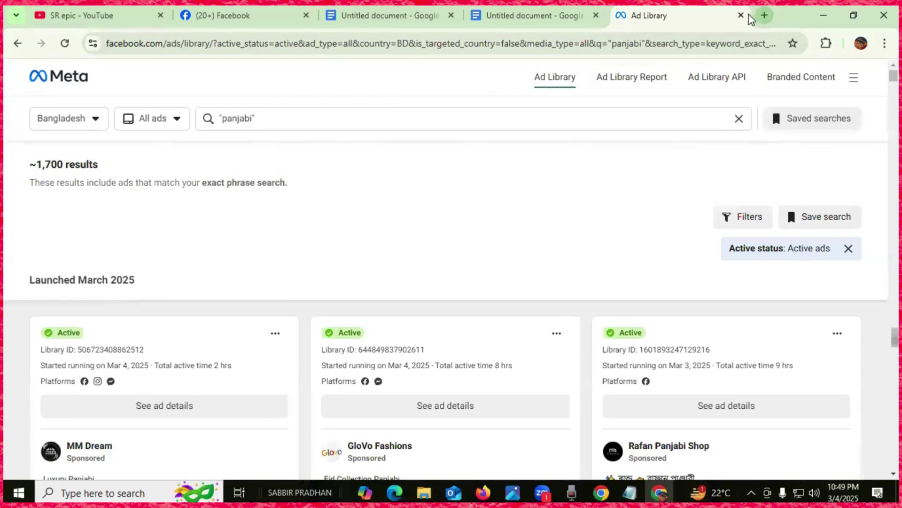
Step: Search Google for "ads manager" in a new tab and open the Ads Manager - Meta for Business page
left_click(765, 15)
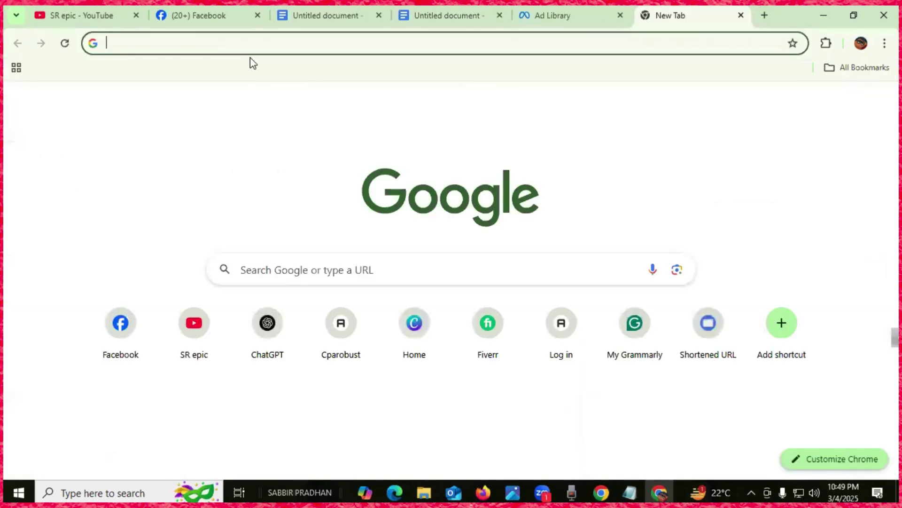
left_click(200, 41)
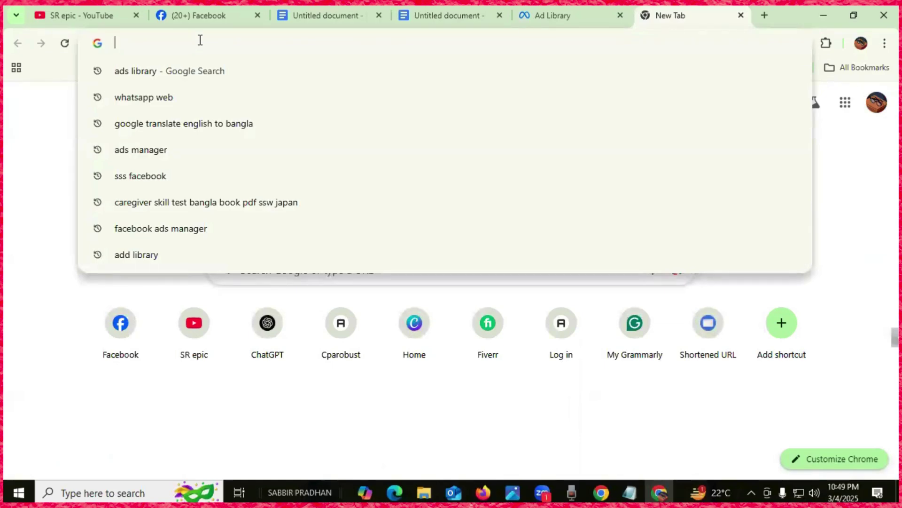
type("ads ")
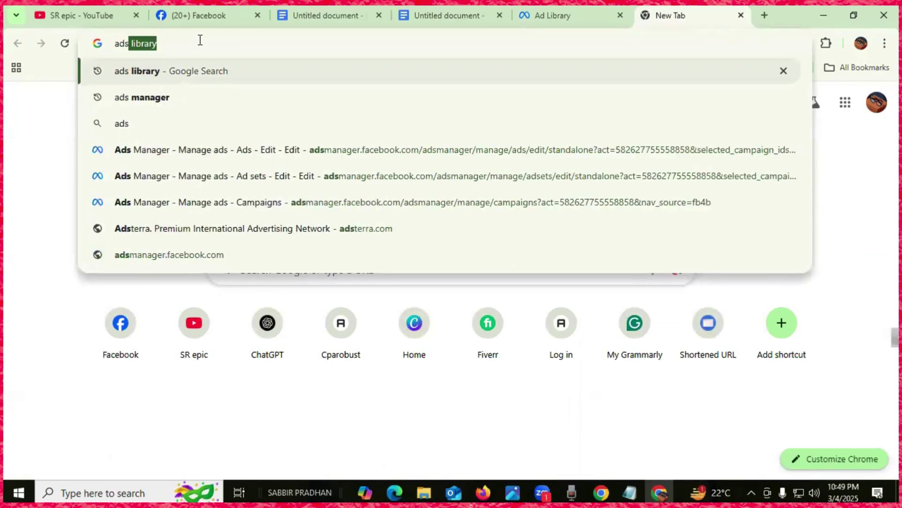
type("ma")
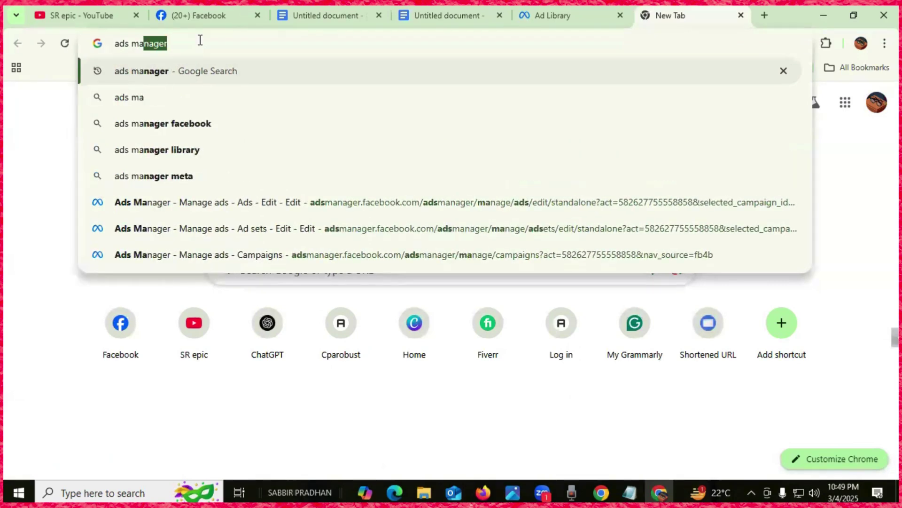
key("Return")
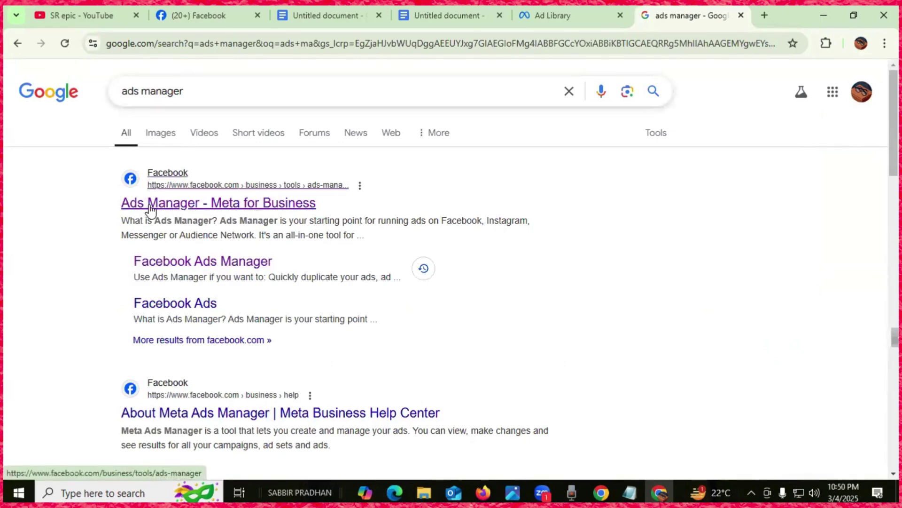
left_click(240, 211)
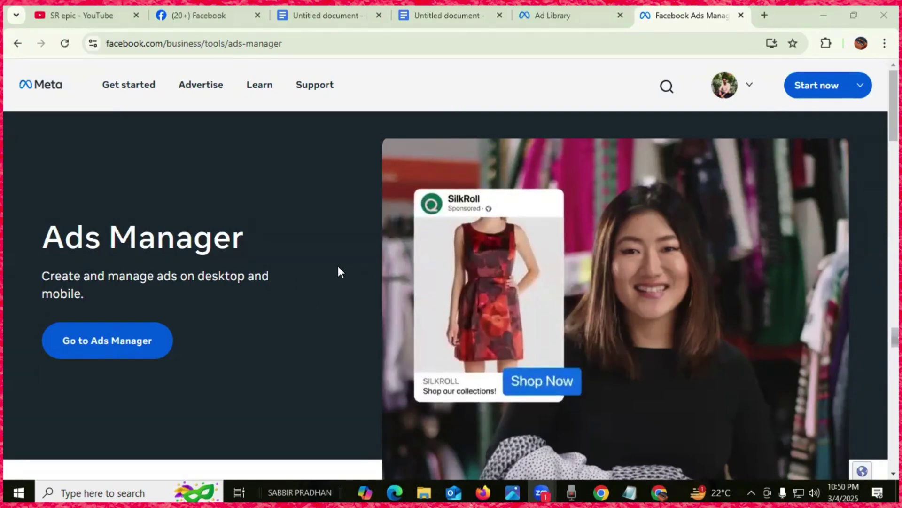
Step: Return to the Ad Library results and review the creatives and call-to-action buttons of the first panjabi ads once more
left_click(569, 18)
scroll(205, 342, "down", 5)
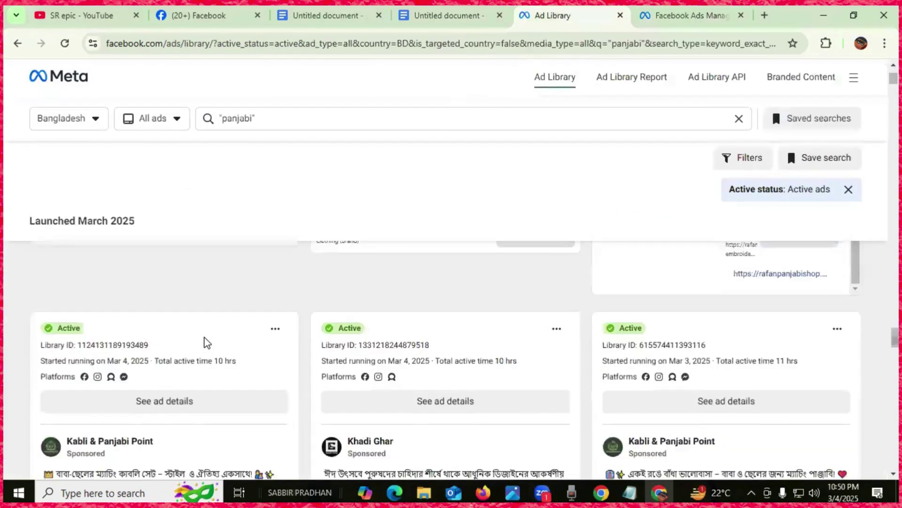
scroll(205, 342, "up", 5)
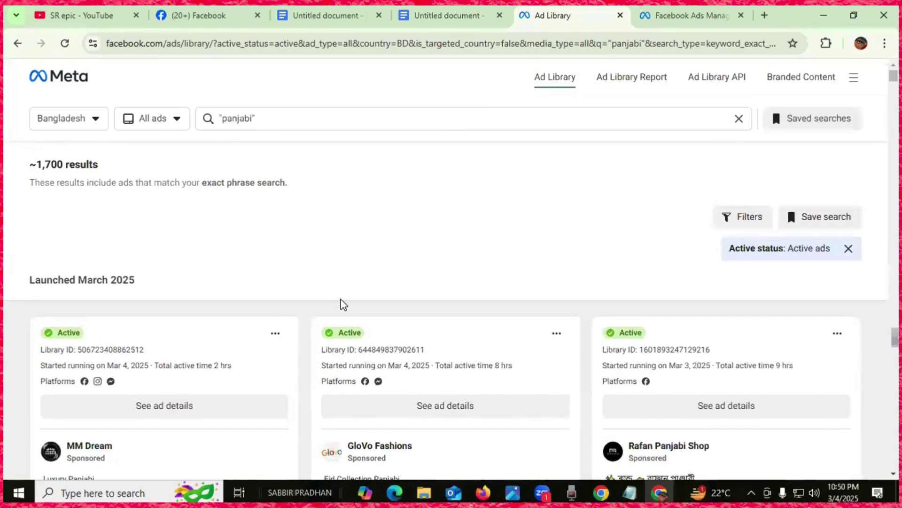
scroll(187, 399, "down", 10)
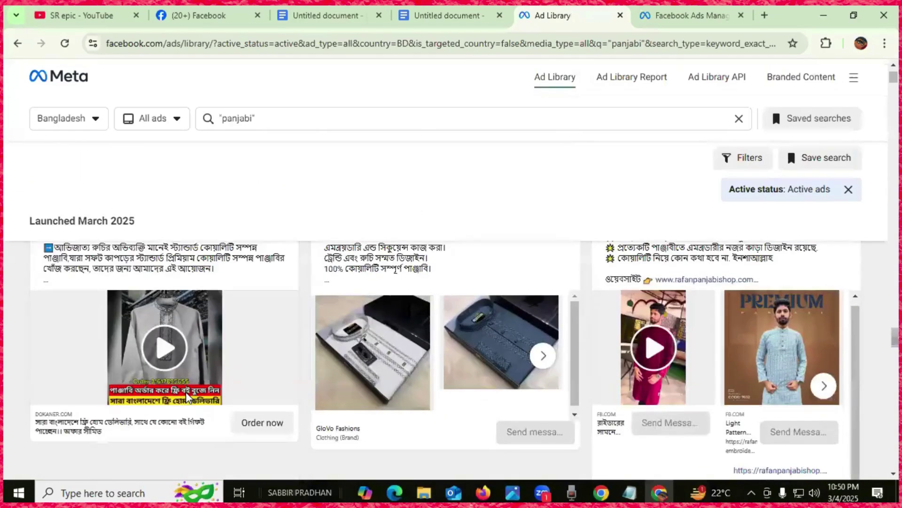
scroll(204, 391, "down", 3)
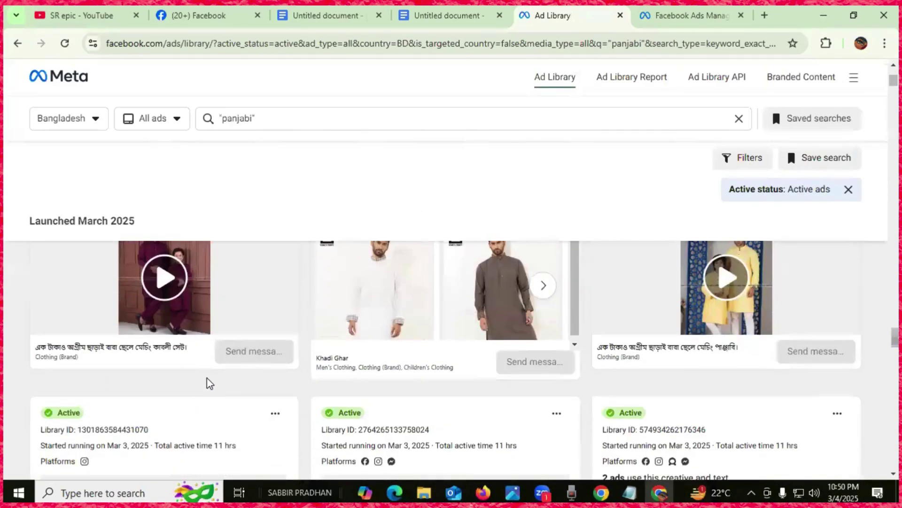
scroll(210, 383, "up", 15)
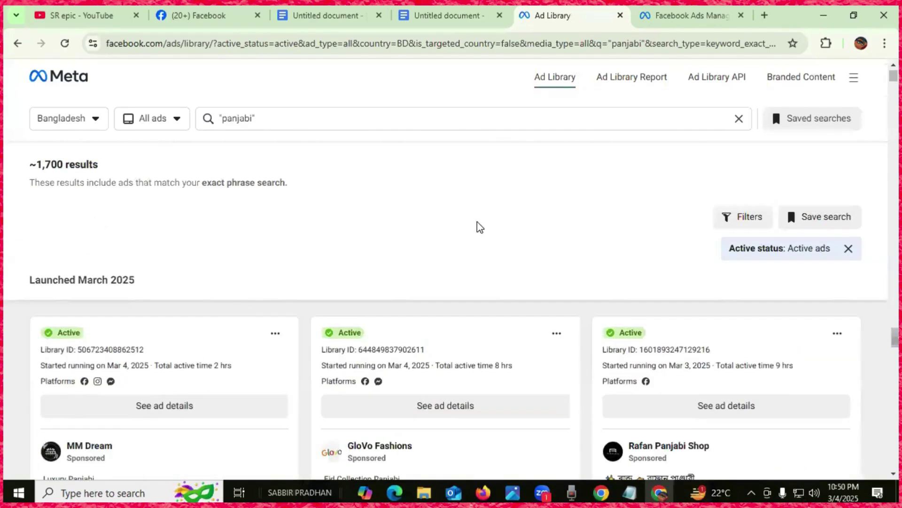
Step: Go back to the Ads Manager introduction page, enter Ads Manager from it and dismiss the payment method notice
left_click(692, 16)
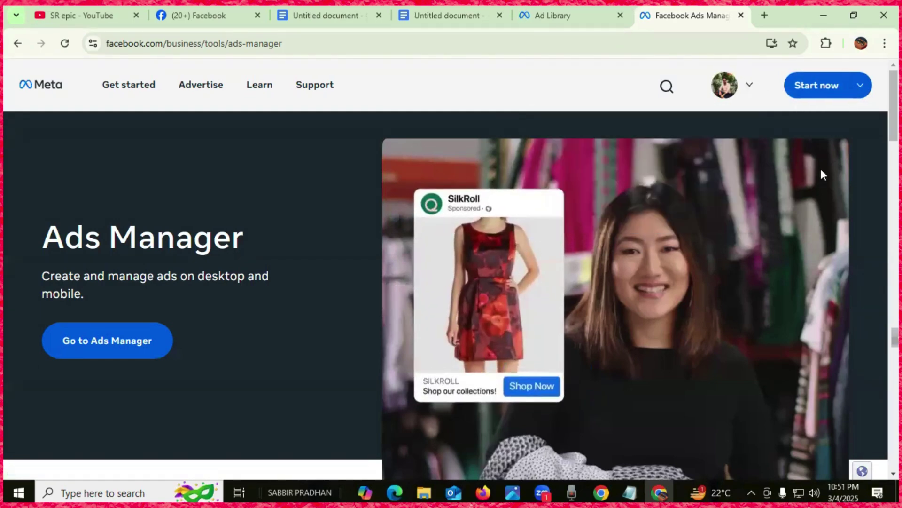
left_click(860, 85)
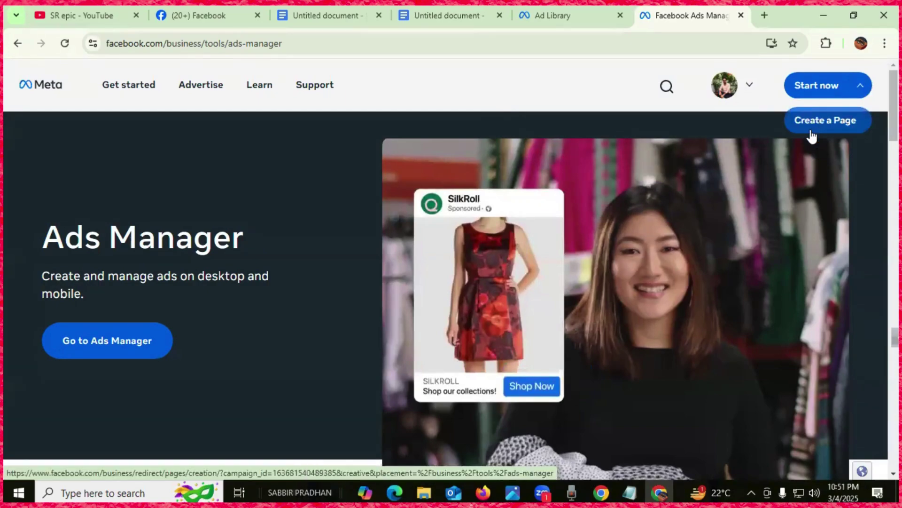
scroll(754, 198, "down", 1)
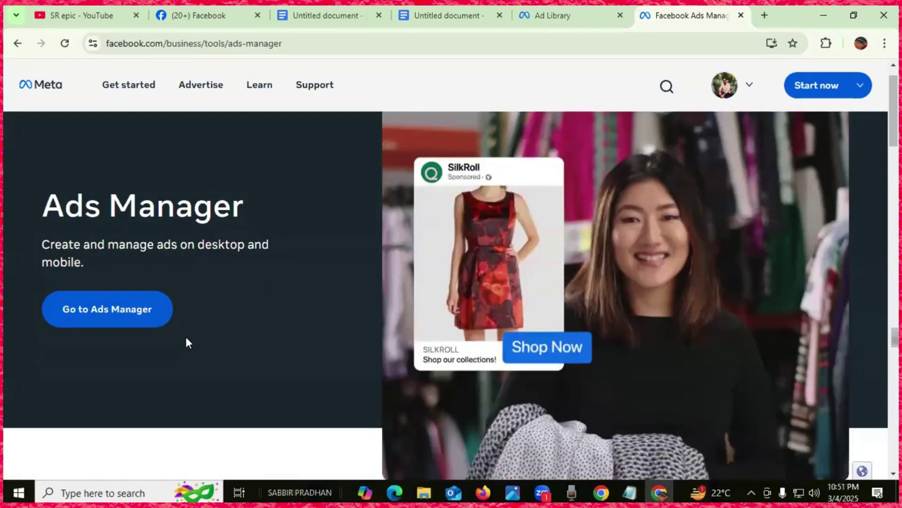
scroll(186, 343, "down", 6)
scroll(179, 346, "up", 7)
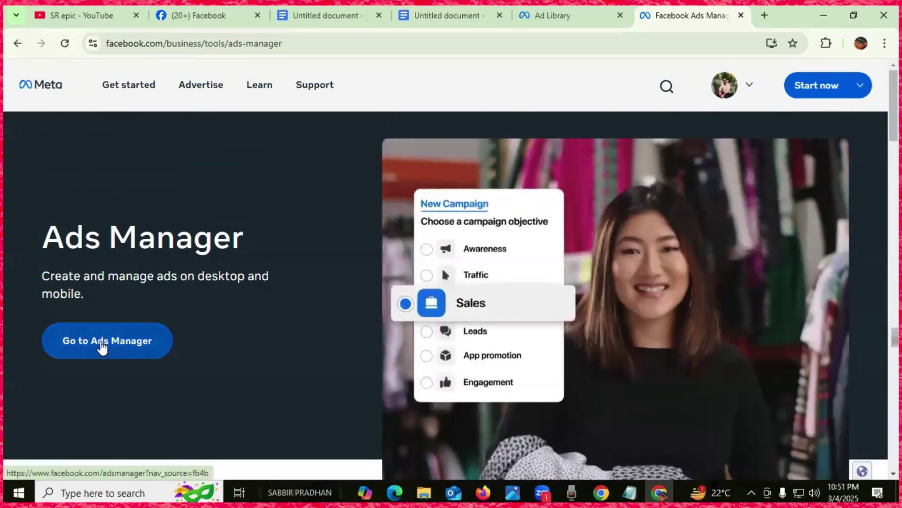
left_click(102, 347)
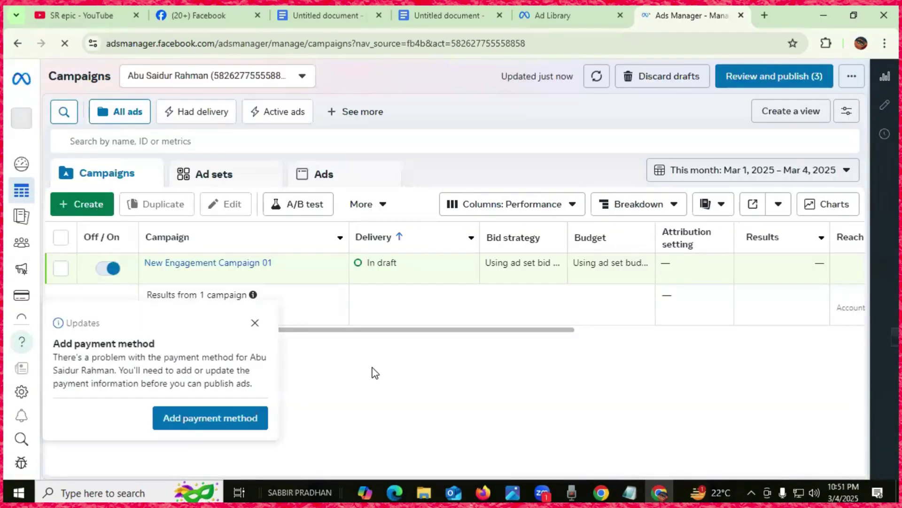
left_click(255, 323)
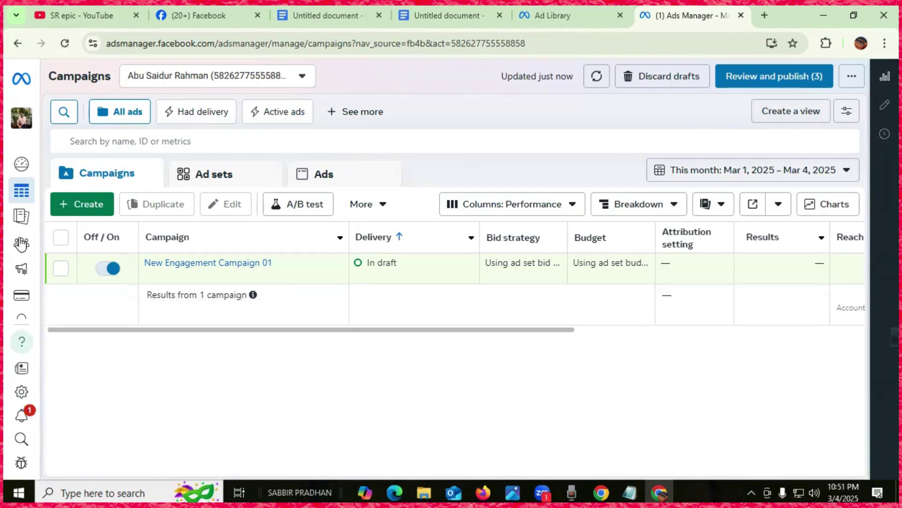
mouse_move(18, 199)
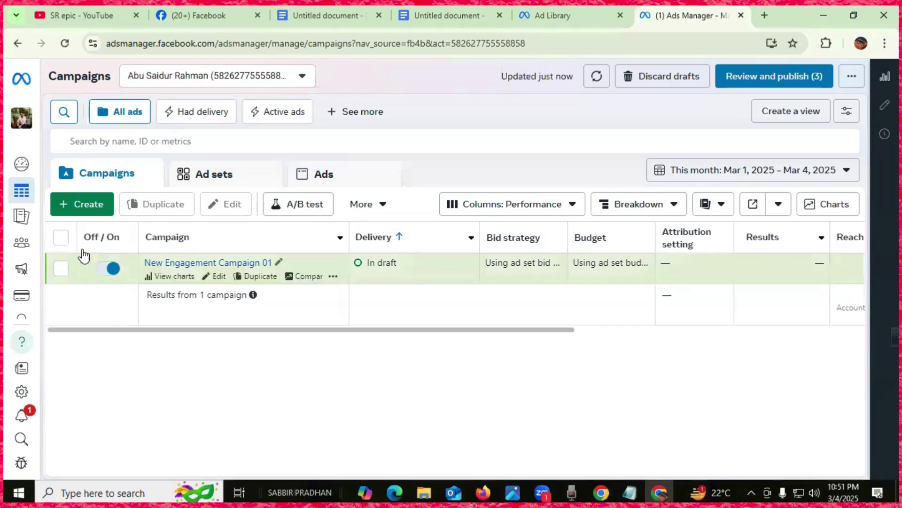
left_click(80, 206)
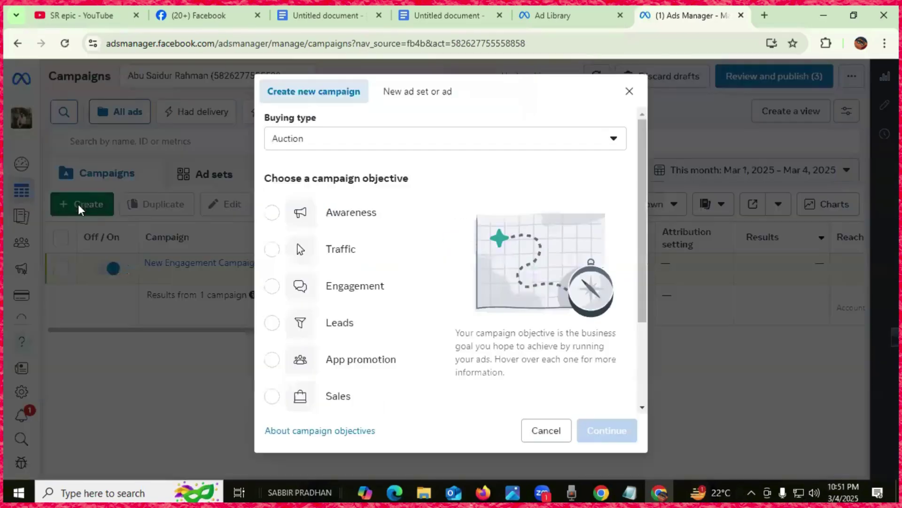
scroll(458, 296, "down", 3)
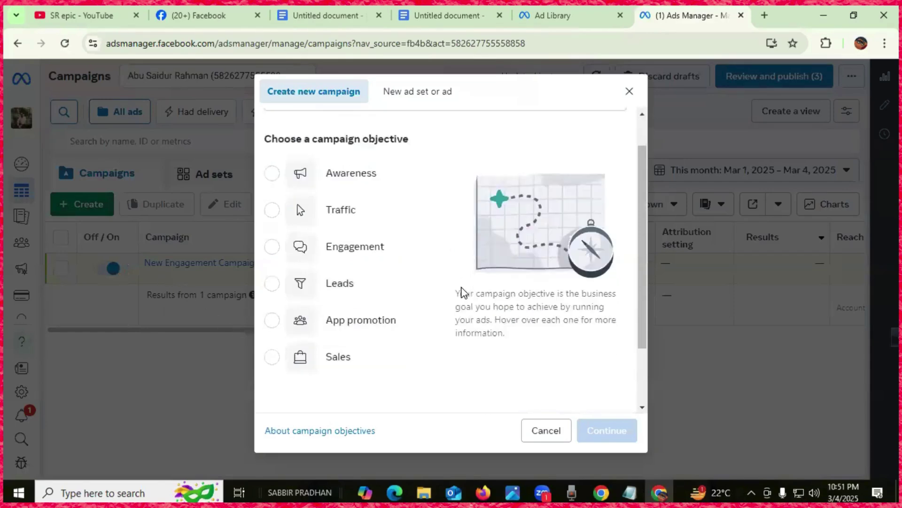
scroll(463, 292, "up", 3)
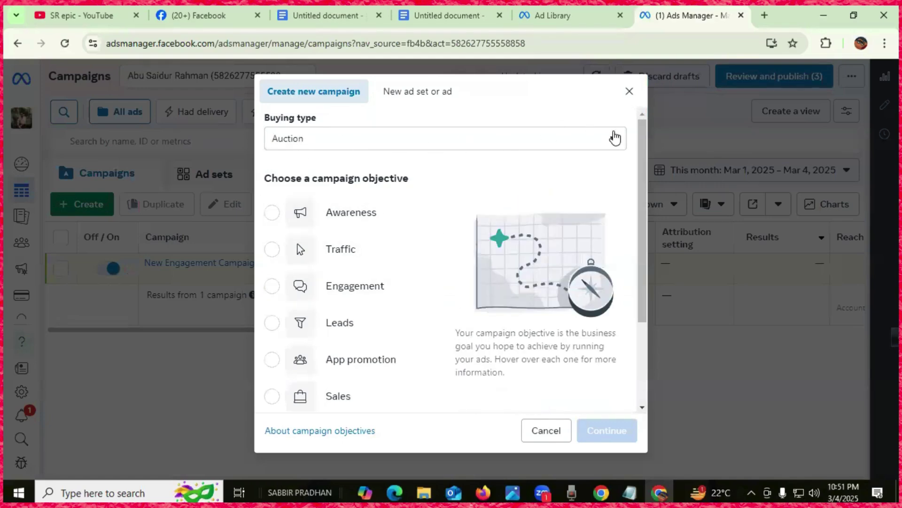
left_click(614, 139)
left_click(610, 170)
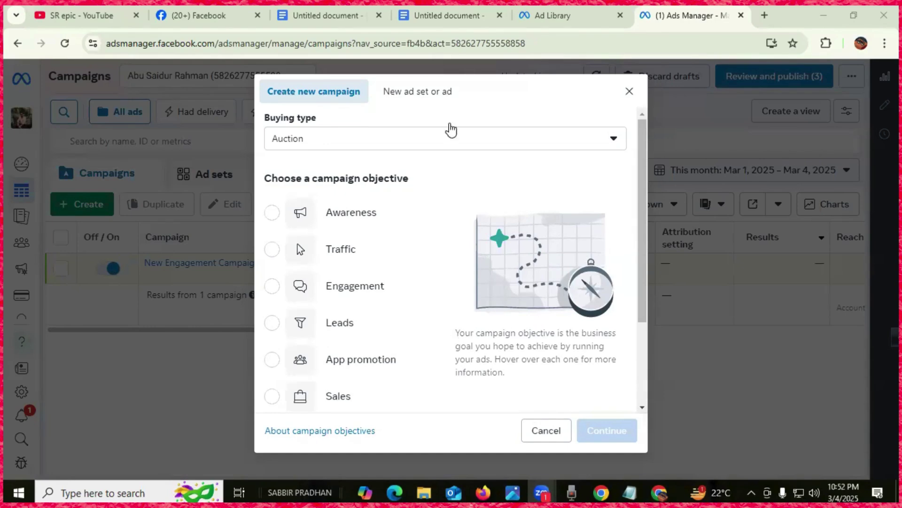
left_click(629, 91)
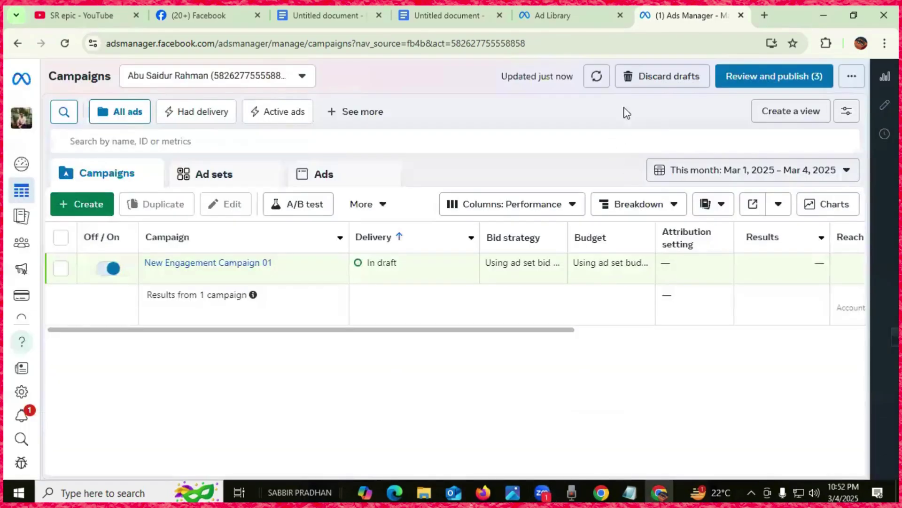
left_click(571, 6)
left_click(663, 15)
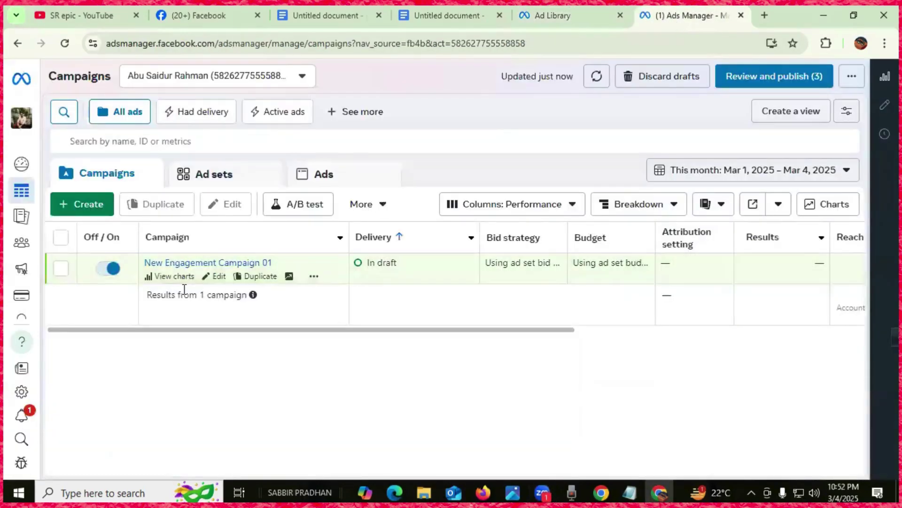
Step: Start a new campaign with the Auction buying type and review the available campaign objectives
left_click(89, 207)
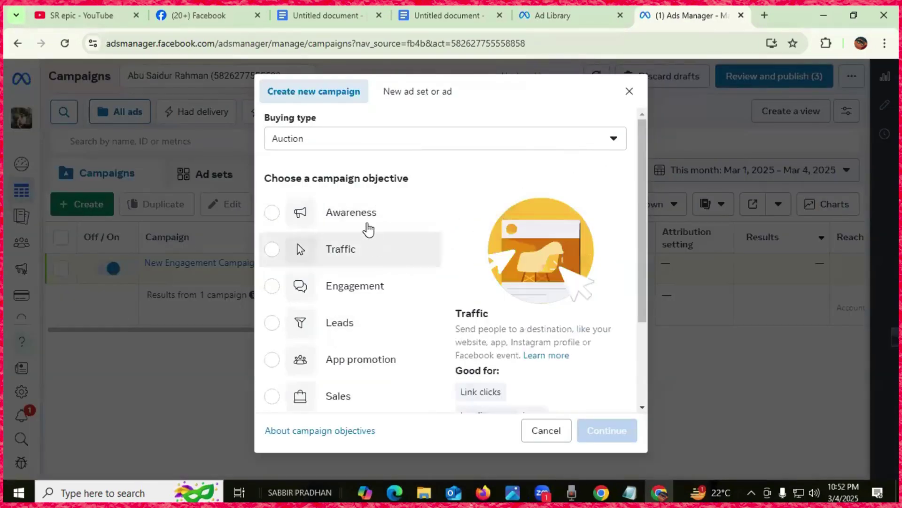
scroll(423, 237, "down", 2)
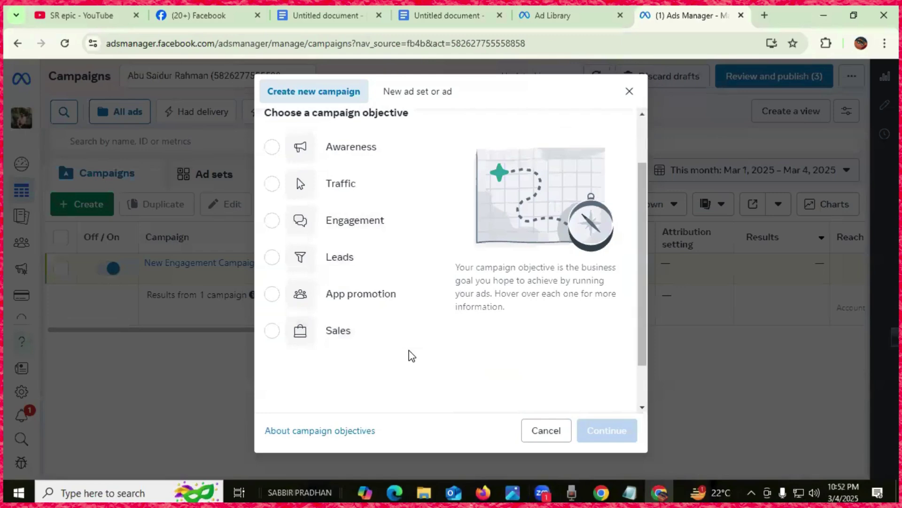
scroll(410, 356, "up", 2)
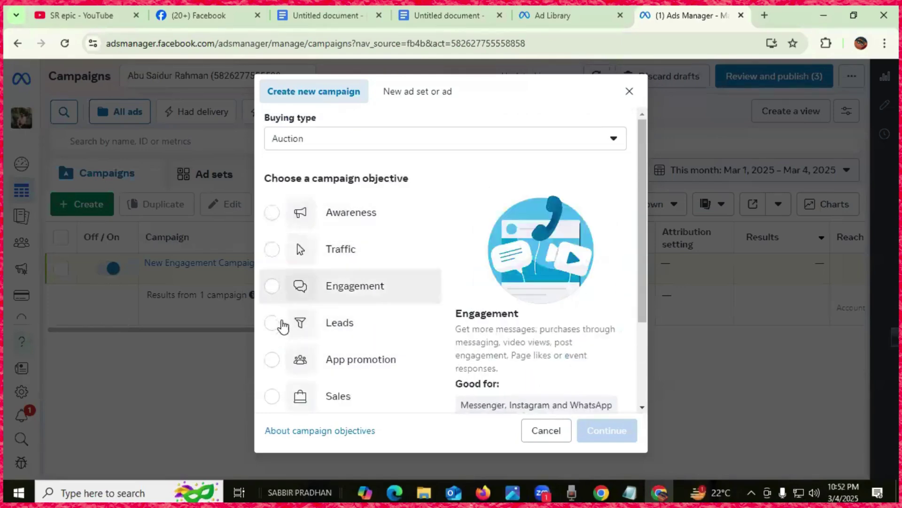
scroll(308, 352, "down", 2)
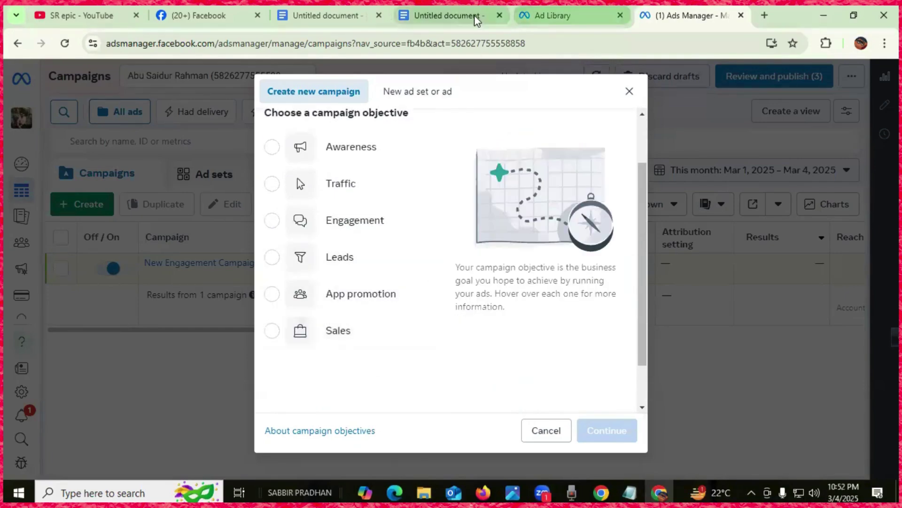
Step: Look up the objective in the SR Epic FB Ads Campaign brief and return to the new campaign's objective choices in Ads Manager
left_click(338, 20)
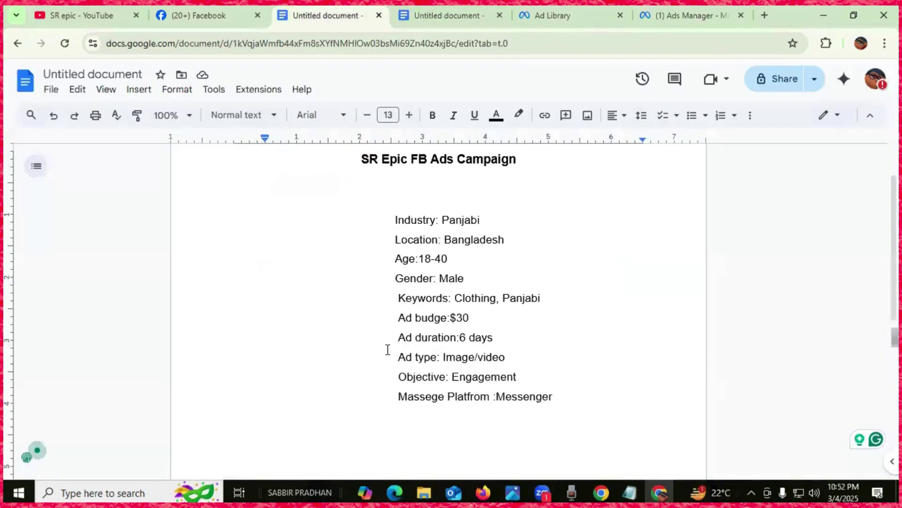
left_click_drag(393, 377, 520, 377)
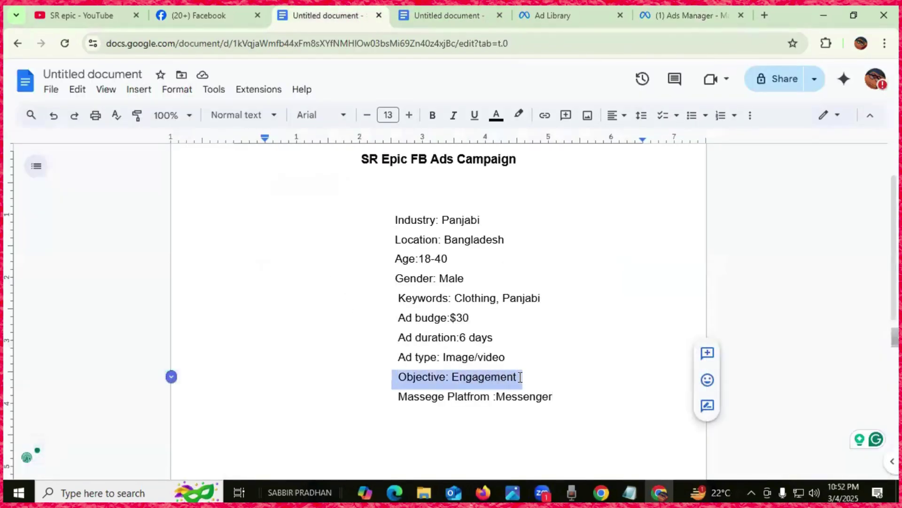
left_click(677, 16)
mouse_move(312, 237)
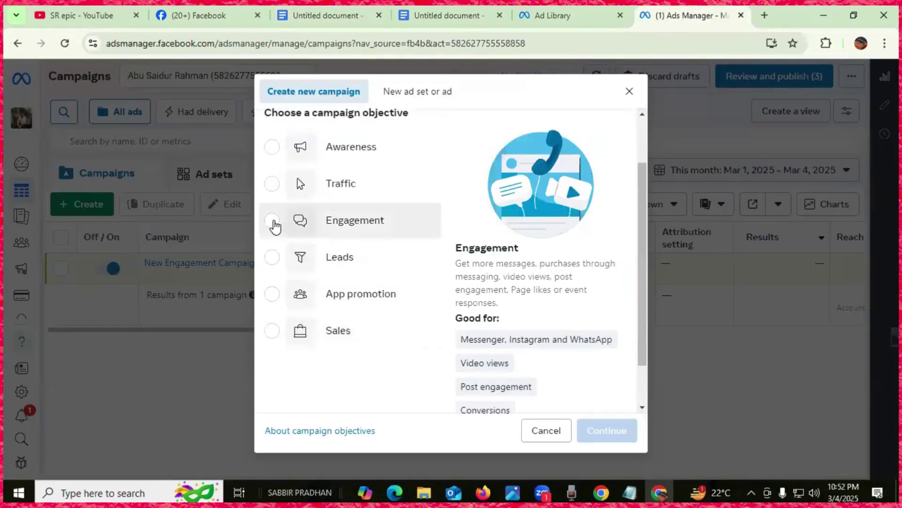
scroll(298, 208, "up", 2)
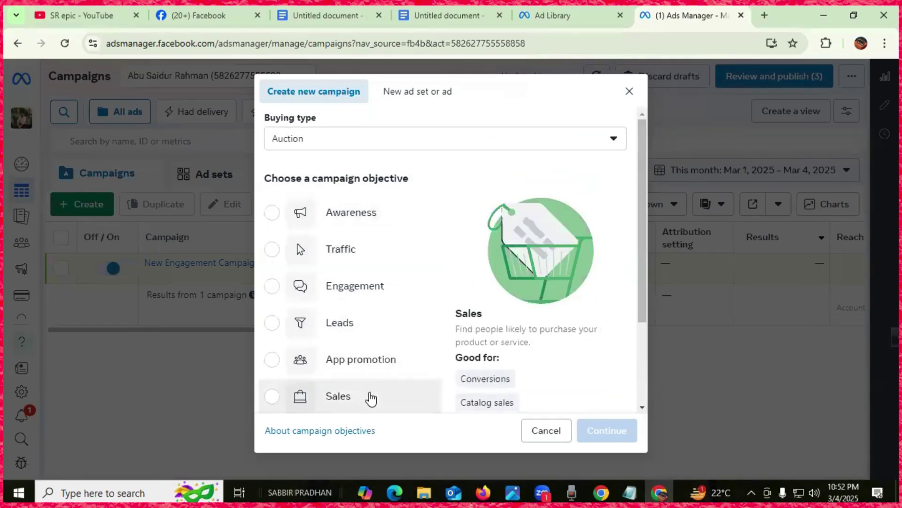
Step: Recheck the Objective line in the Google Docs campaign brief and undo the last edits made there
left_click(325, 15)
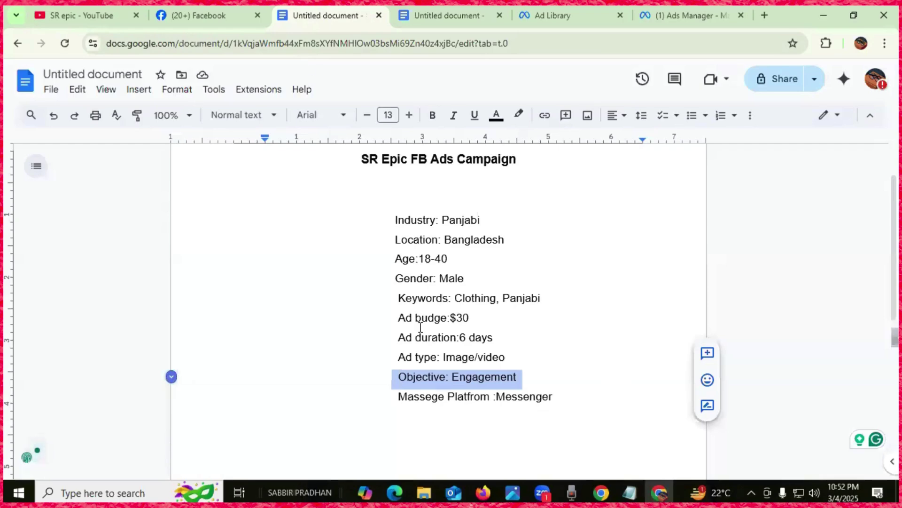
left_click(533, 375)
left_click_drag(529, 374, 459, 376)
key("ctrl+z")
key("ctrl+z")
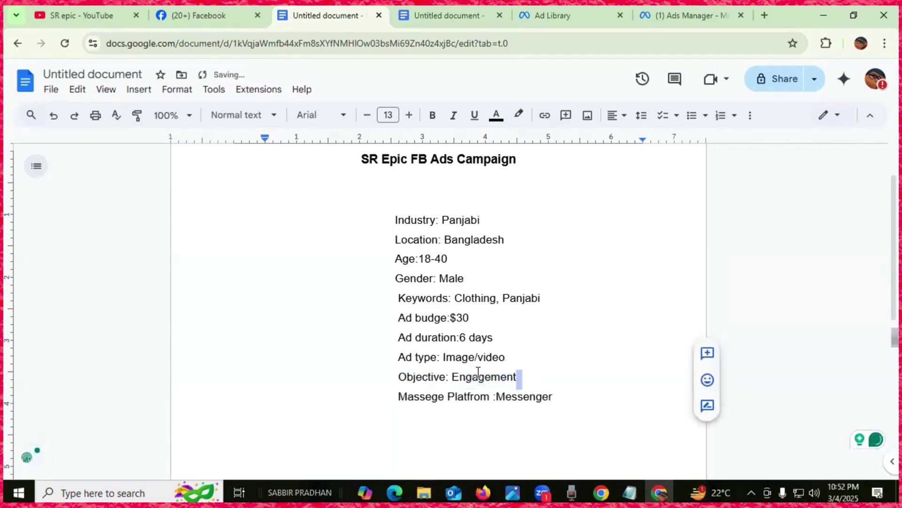
Step: Choose Engagement as the new campaign's objective in Ads Manager and review its description and suggested uses
left_click(684, 15)
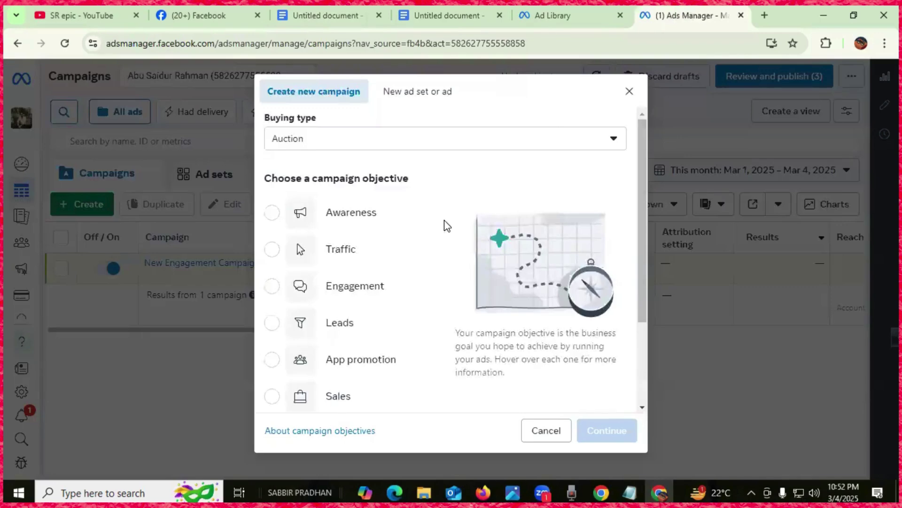
left_click(272, 286)
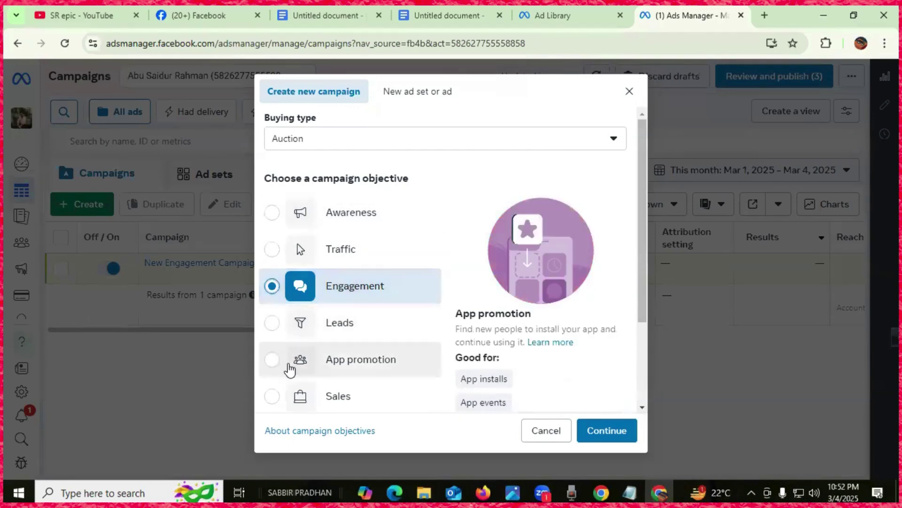
scroll(282, 369, "down", 2)
scroll(313, 352, "up", 2)
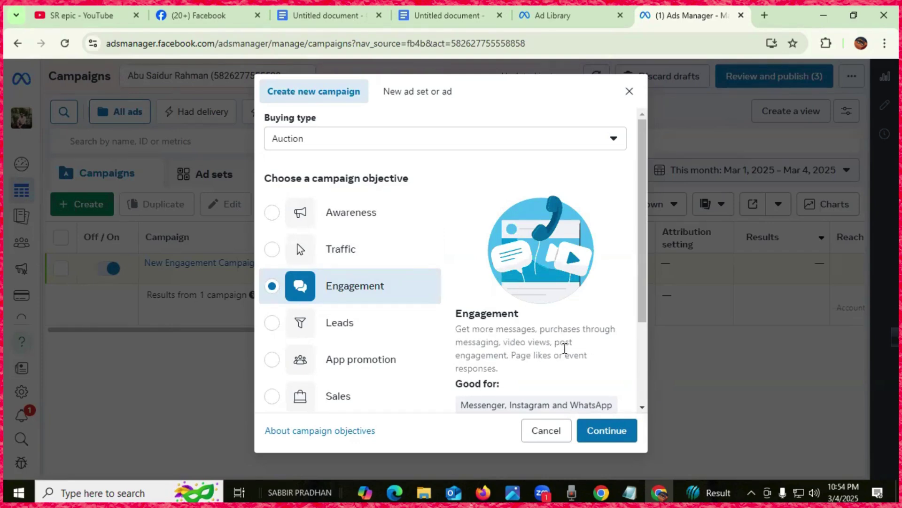
scroll(505, 364, "down", 2)
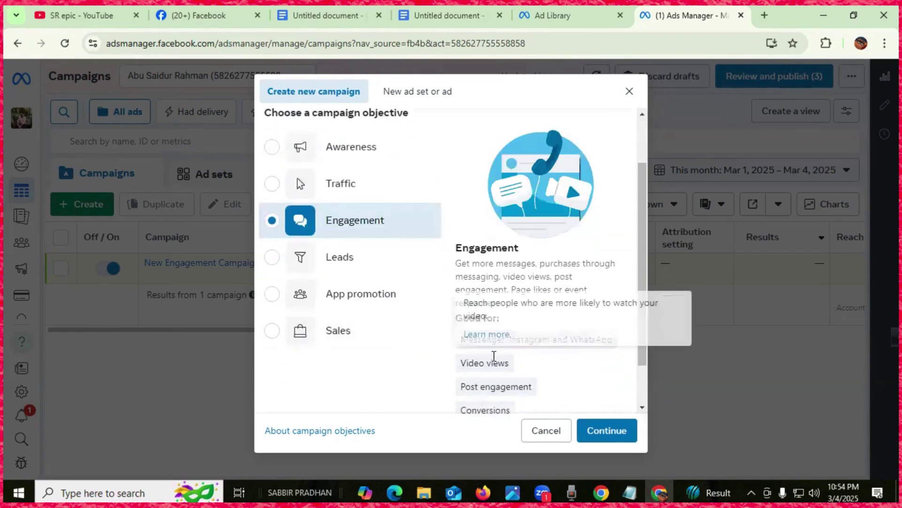
scroll(493, 356, "down", 1)
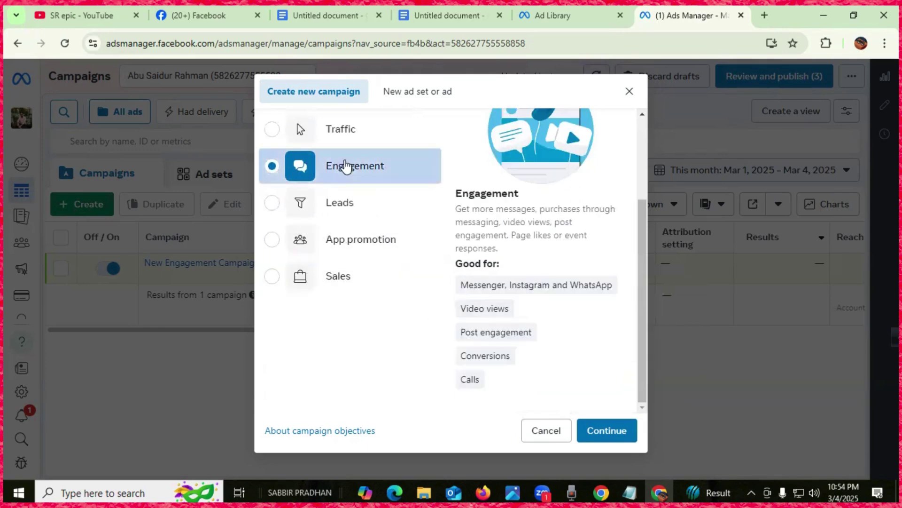
scroll(357, 188, "up", 1)
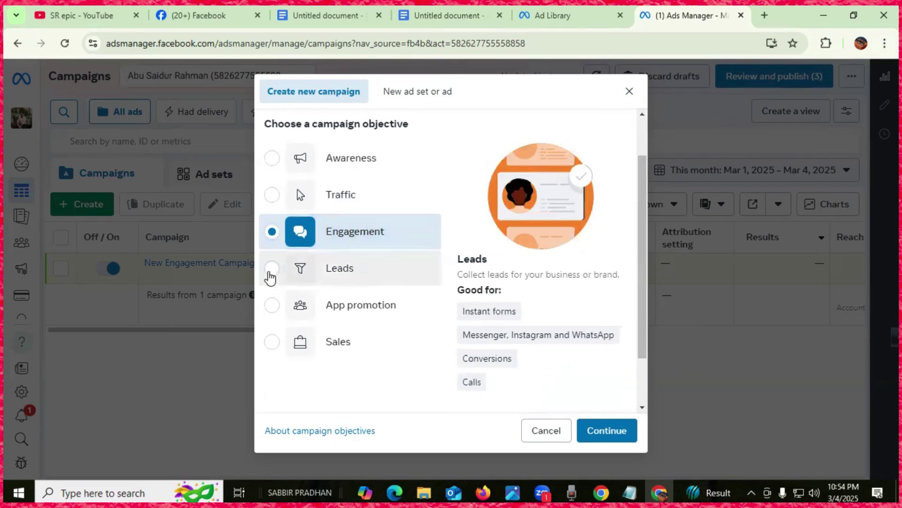
Step: Compare the Leads, App promotion and Sales objectives with Engagement, examining what each one is good for
left_click(270, 273)
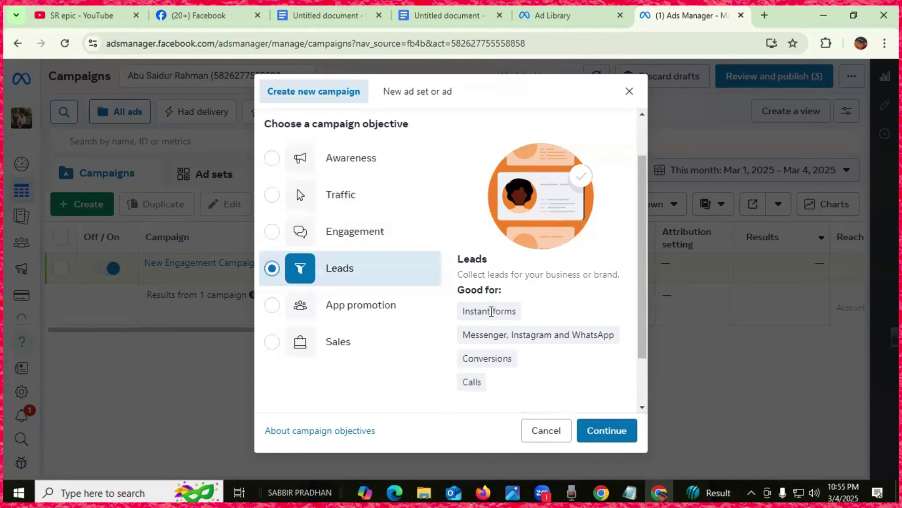
mouse_move(489, 312)
mouse_move(534, 348)
left_click(278, 309)
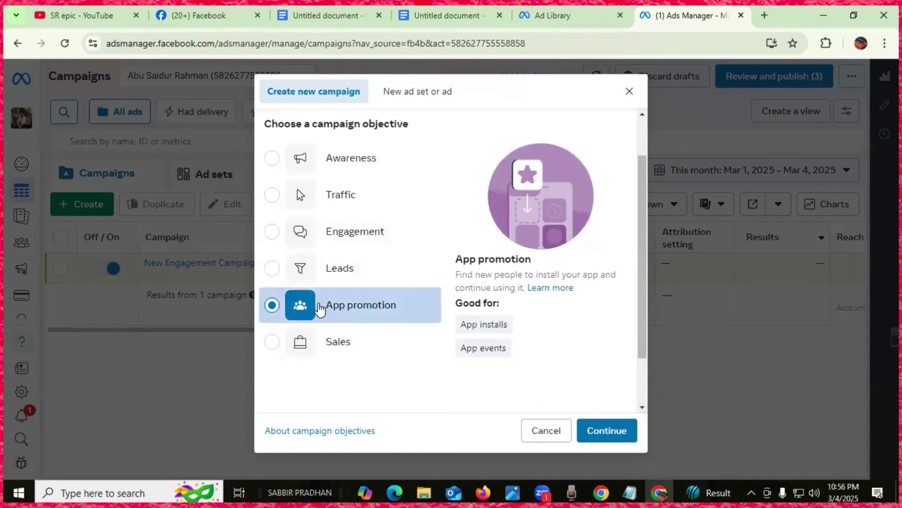
left_click(329, 233)
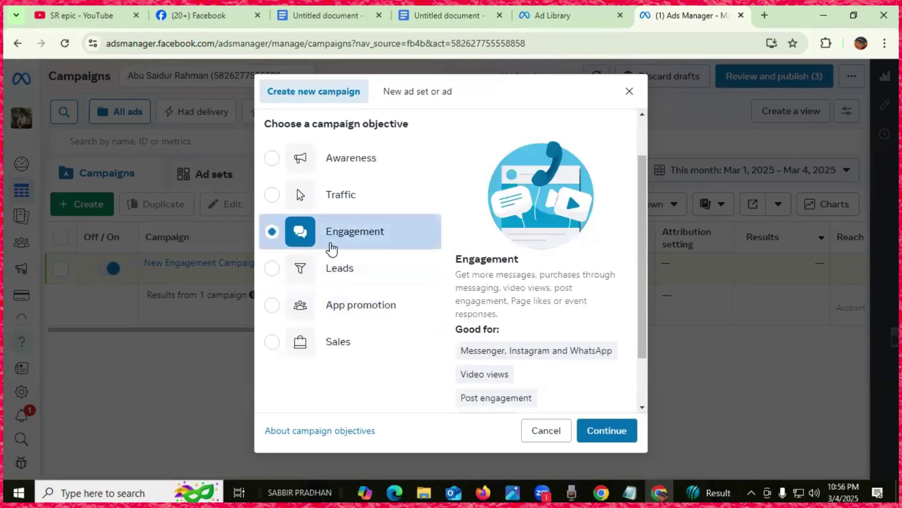
left_click(332, 321)
left_click(324, 342)
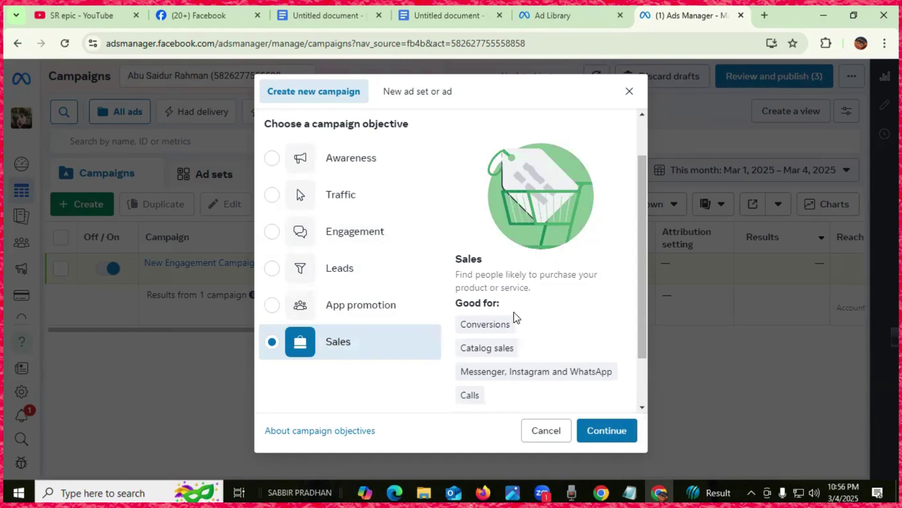
mouse_move(508, 324)
mouse_move(503, 353)
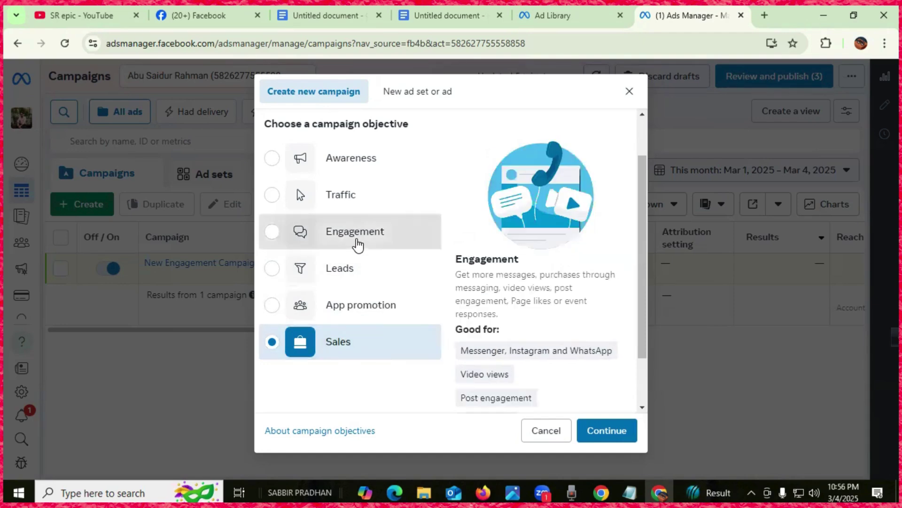
Step: Set the campaign objective back to Engagement and continue to the campaign setup choice
left_click(357, 244)
left_click(336, 340)
left_click(337, 245)
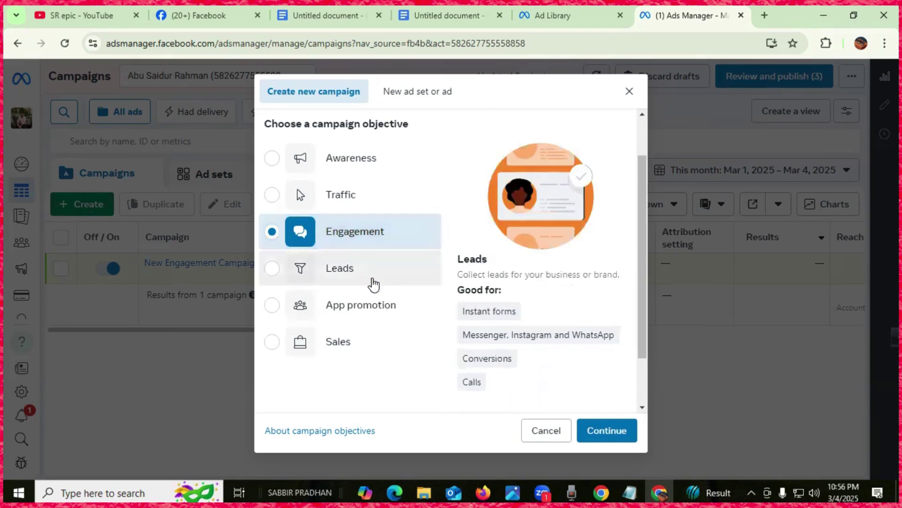
left_click(605, 423)
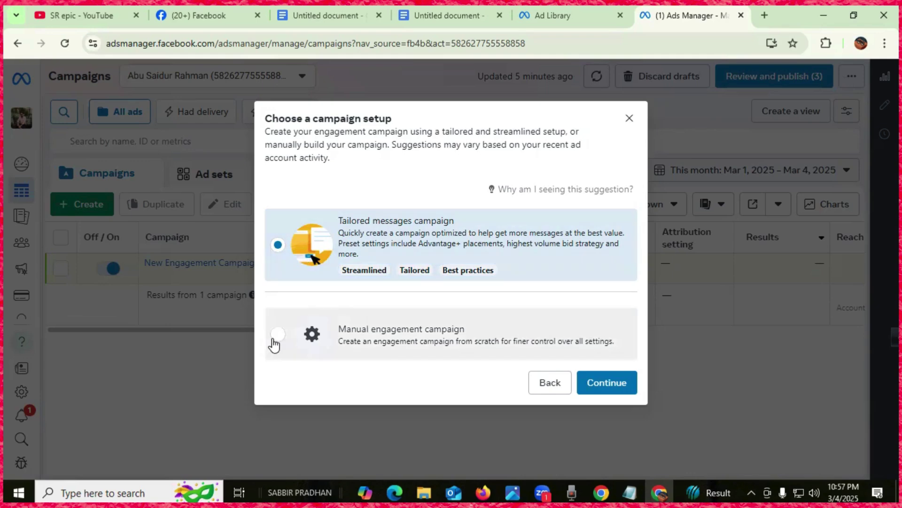
Step: Compare the Tailored messages and Manual engagement campaign setups and select Manual engagement campaign
left_click(278, 334)
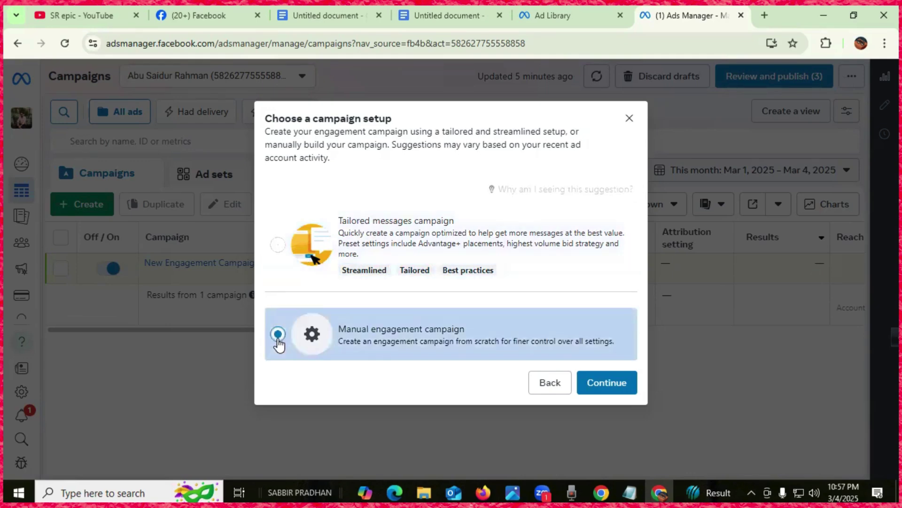
left_click(277, 246)
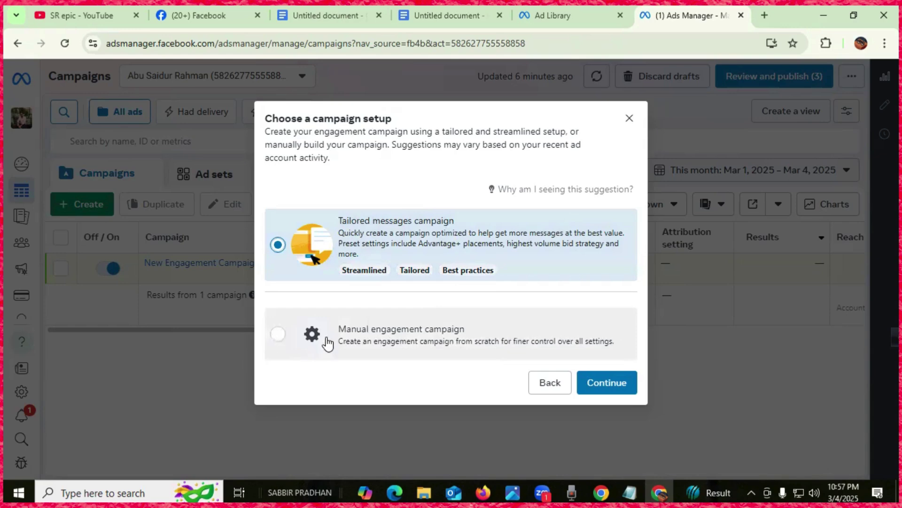
left_click(395, 341)
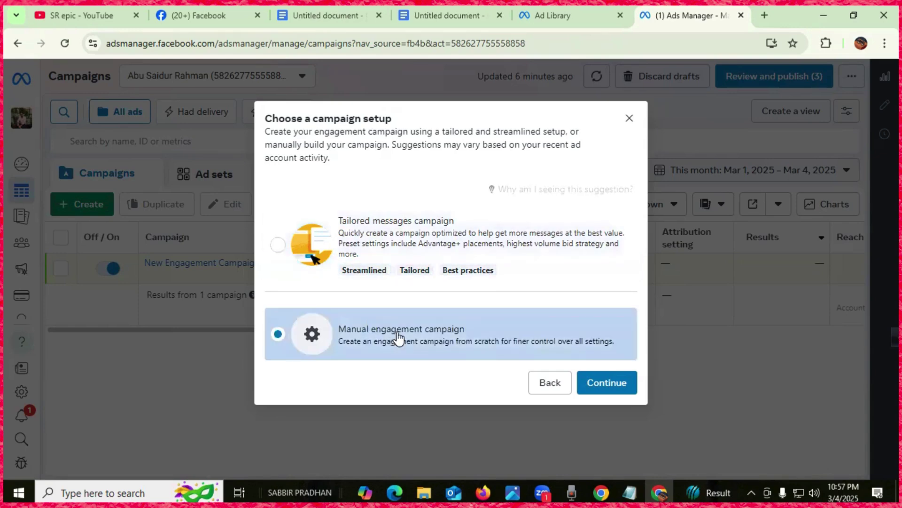
left_click(405, 227)
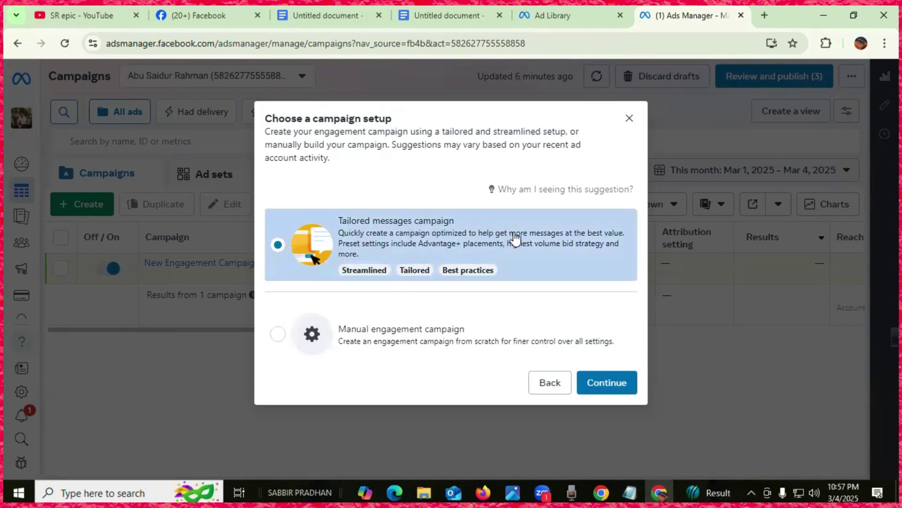
left_click(356, 339)
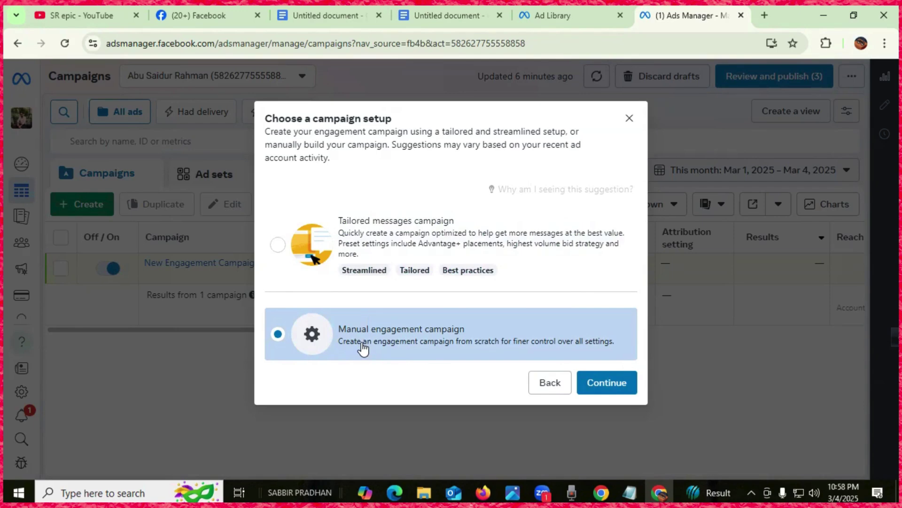
Step: Continue with the manual engagement setup and look over the new campaign's settings, including its details, budget and A/B test sections
left_click(612, 386)
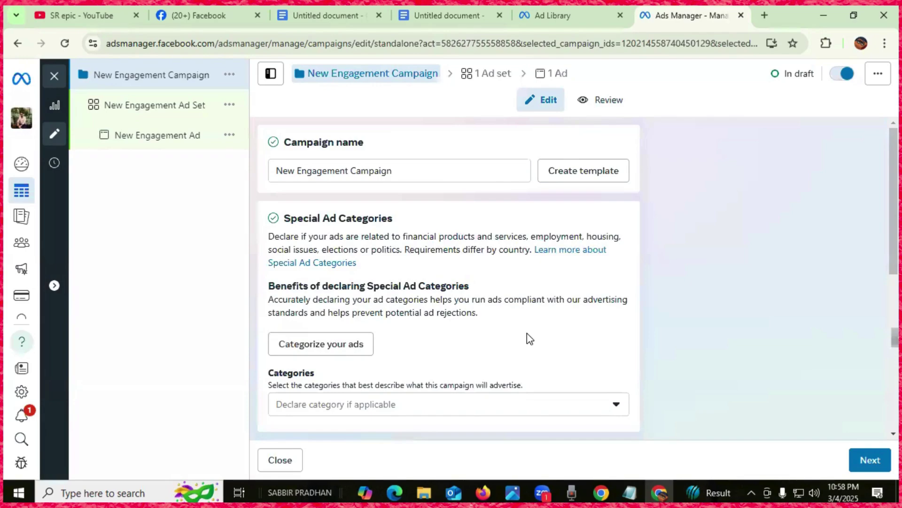
scroll(444, 332, "down", 7)
scroll(441, 329, "up", 2)
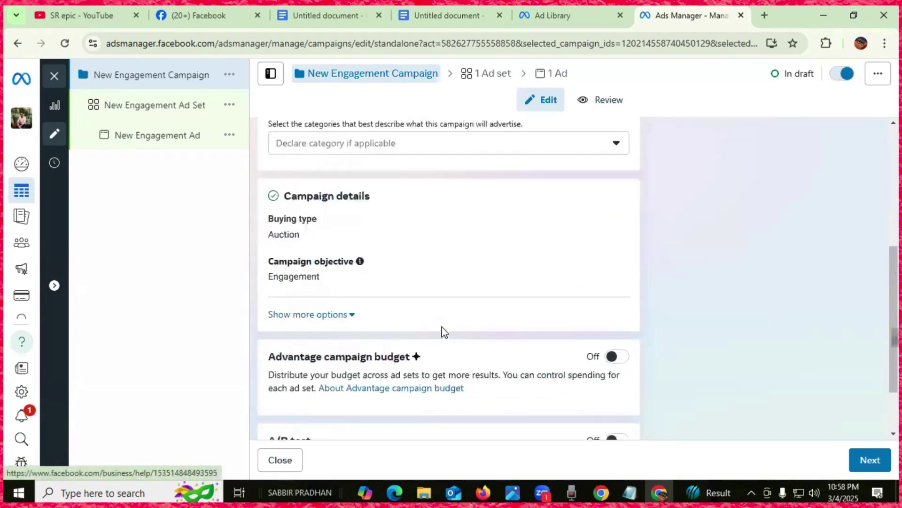
scroll(442, 329, "up", 5)
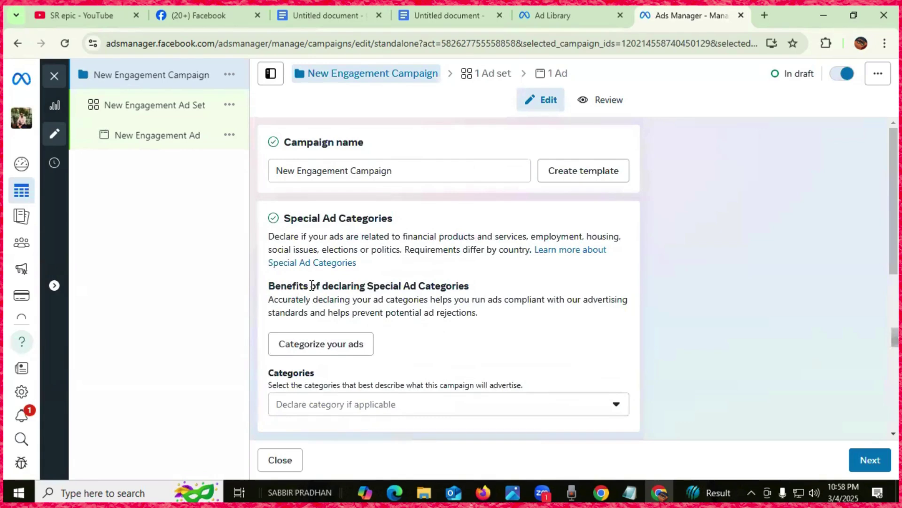
Step: Add 01 to the end of the default campaign name, making it New Engagement Campaign 01
left_click(407, 173)
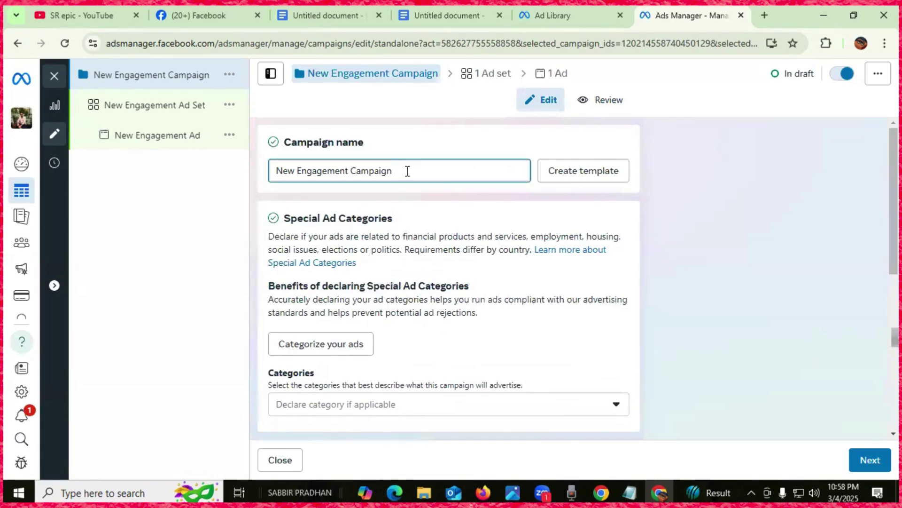
left_click_drag(394, 170, 277, 167)
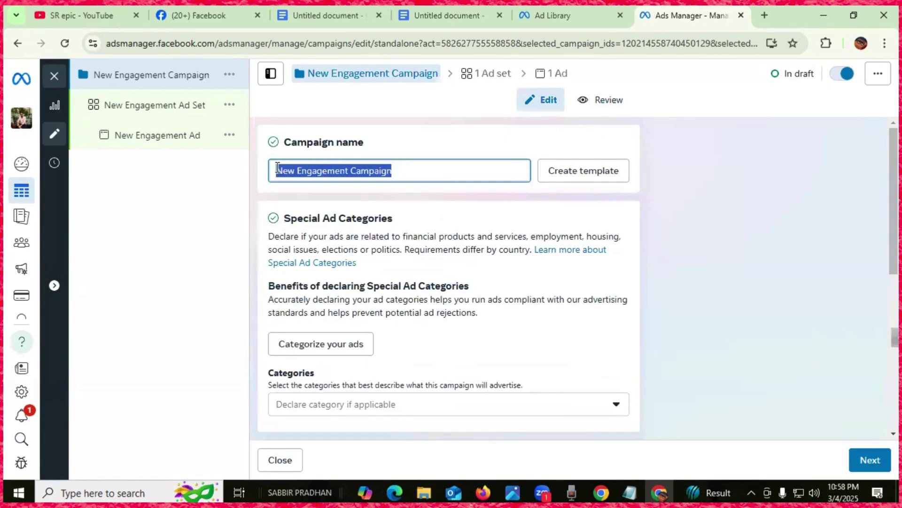
left_click(407, 169)
left_click_drag(404, 170, 275, 181)
left_click(403, 181)
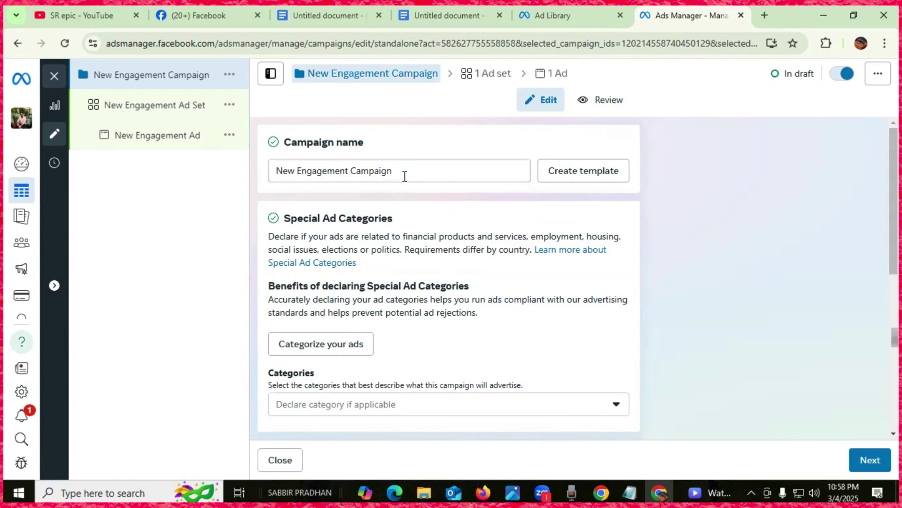
left_click(403, 171)
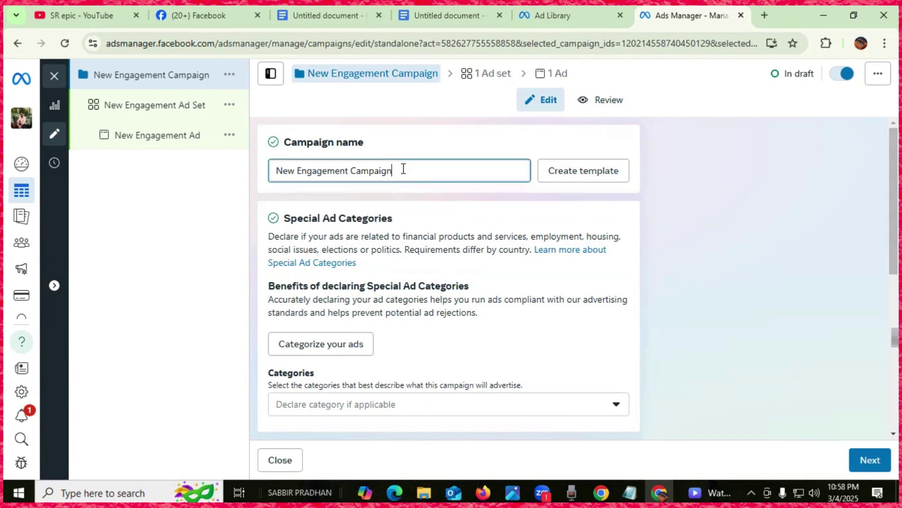
type("01")
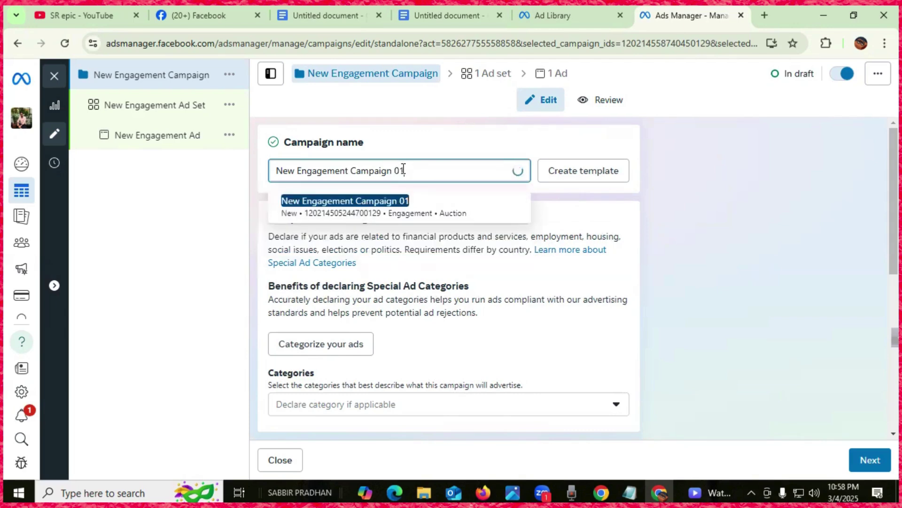
Step: Replace the whole campaign name with "SR epic Pajnjabi $30 01"
left_click_drag(411, 171, 273, 171)
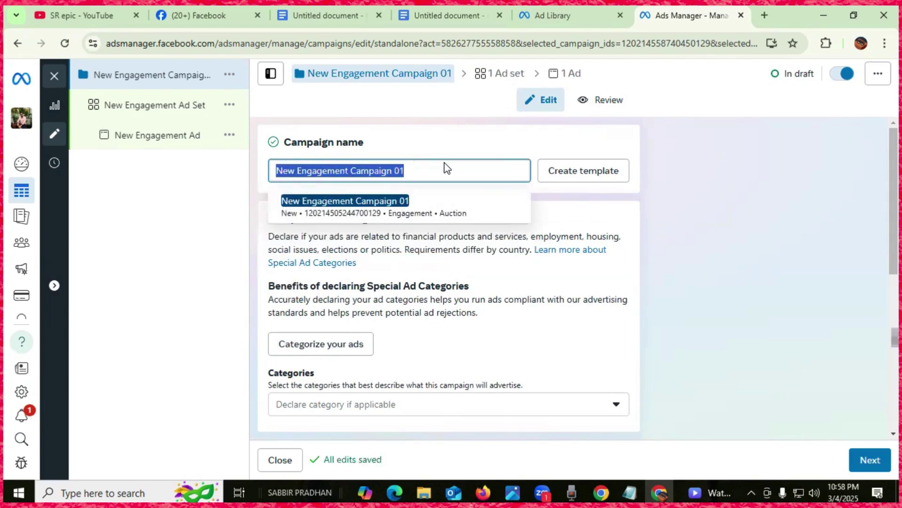
type("SE")
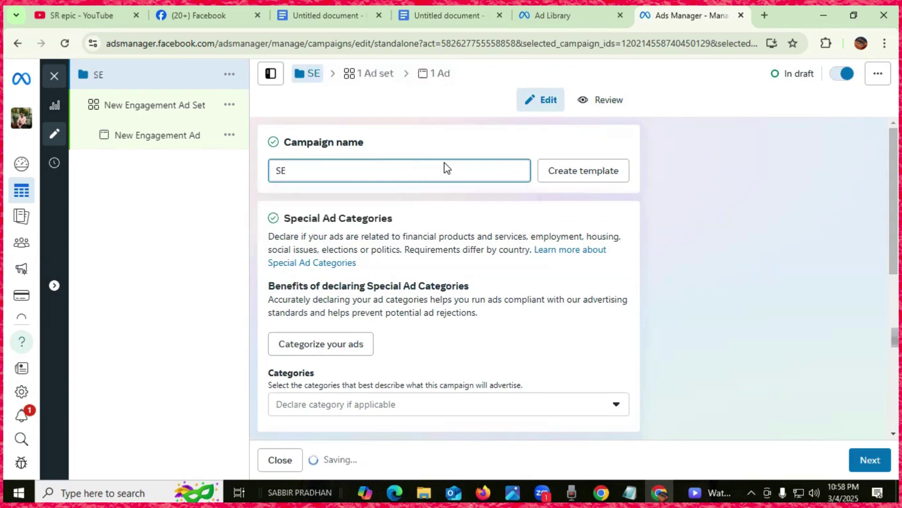
key("BackSpace")
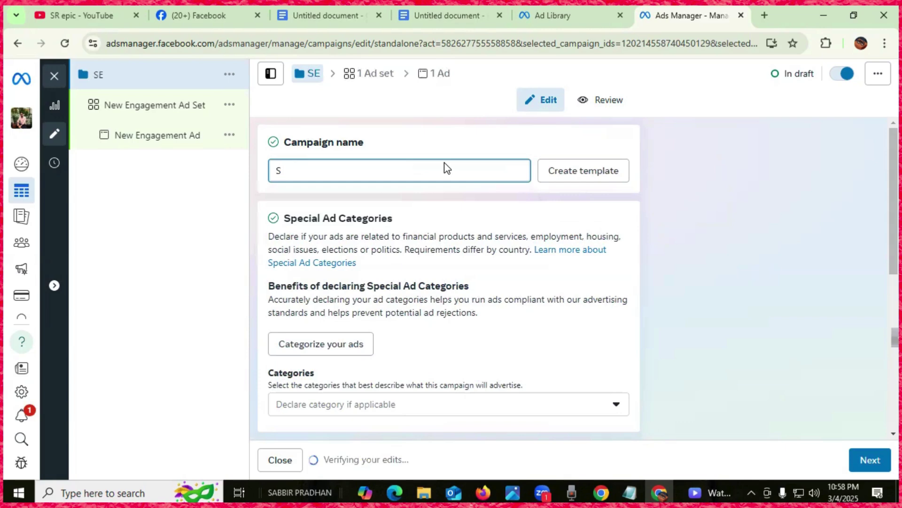
type("R epic")
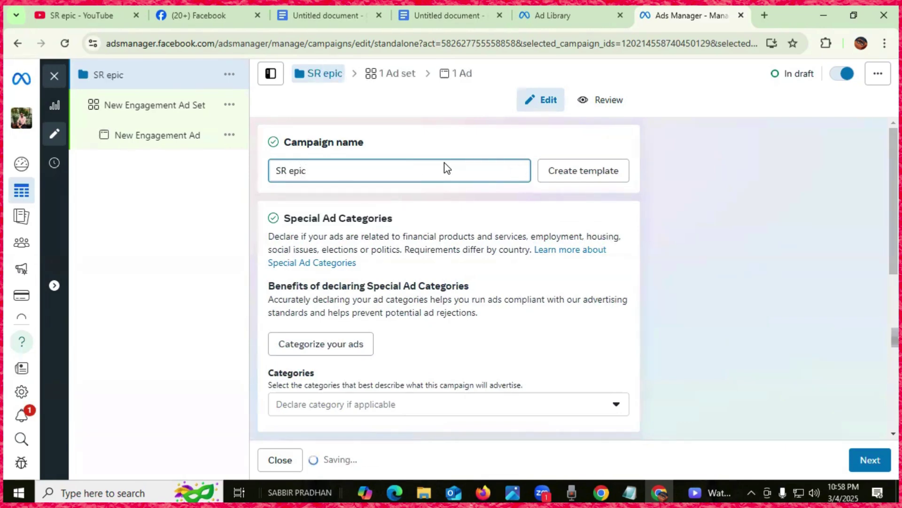
type(" Paj")
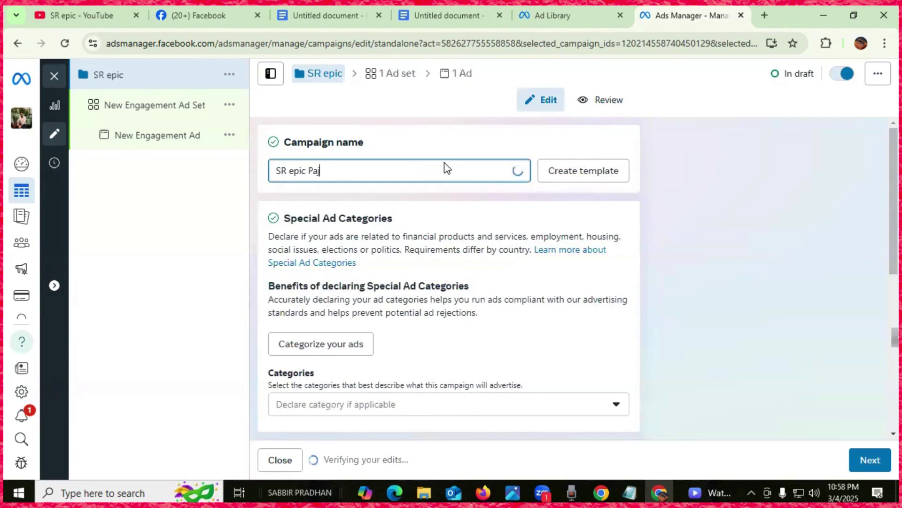
type("njabi")
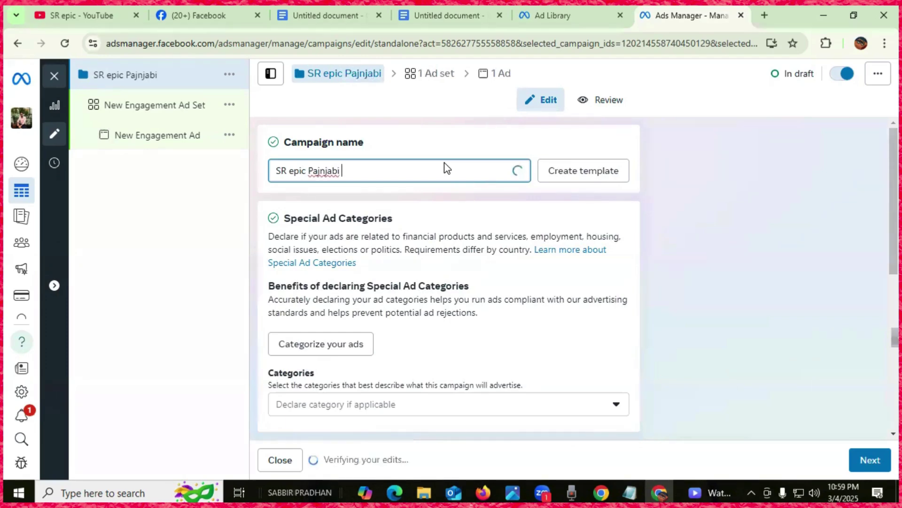
type(" $")
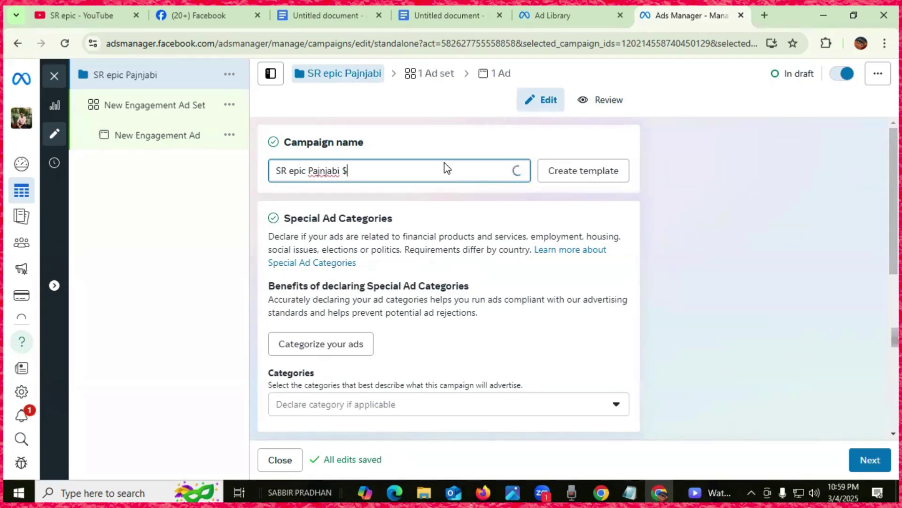
type("30")
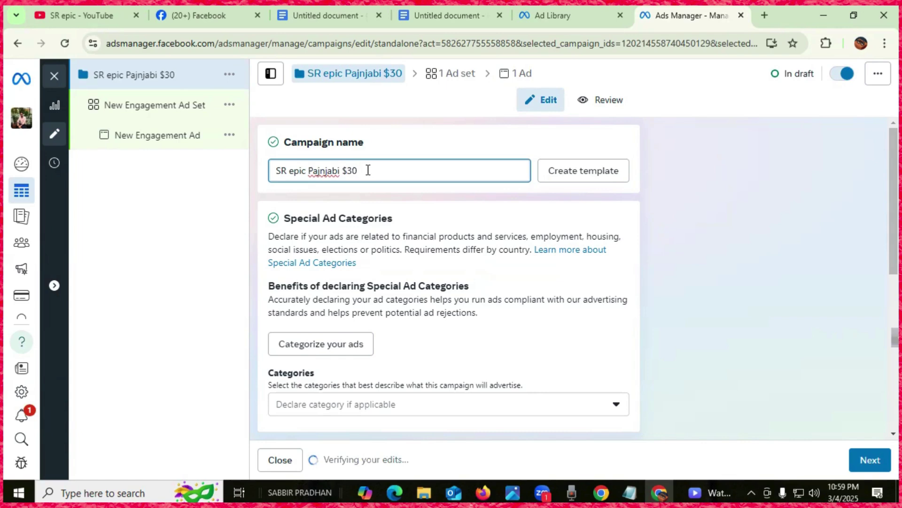
type("01")
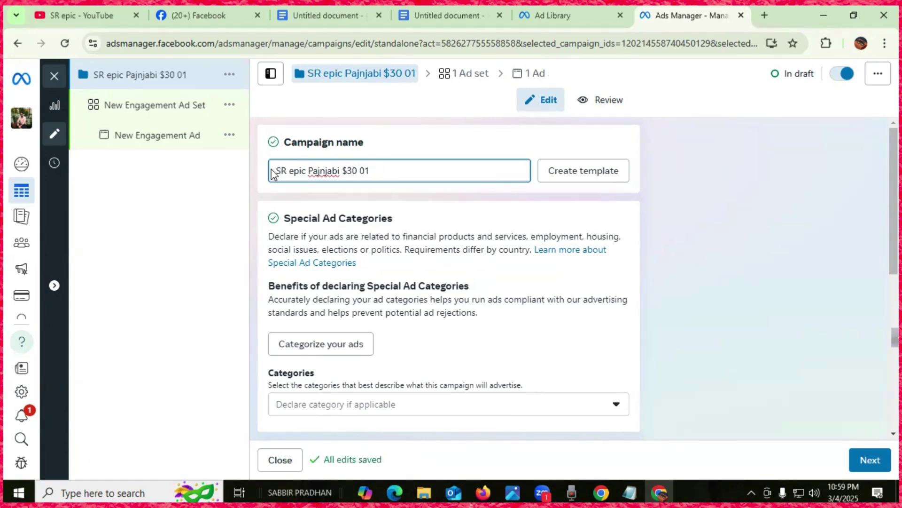
left_click(356, 170)
left_click_drag(368, 170, 275, 175)
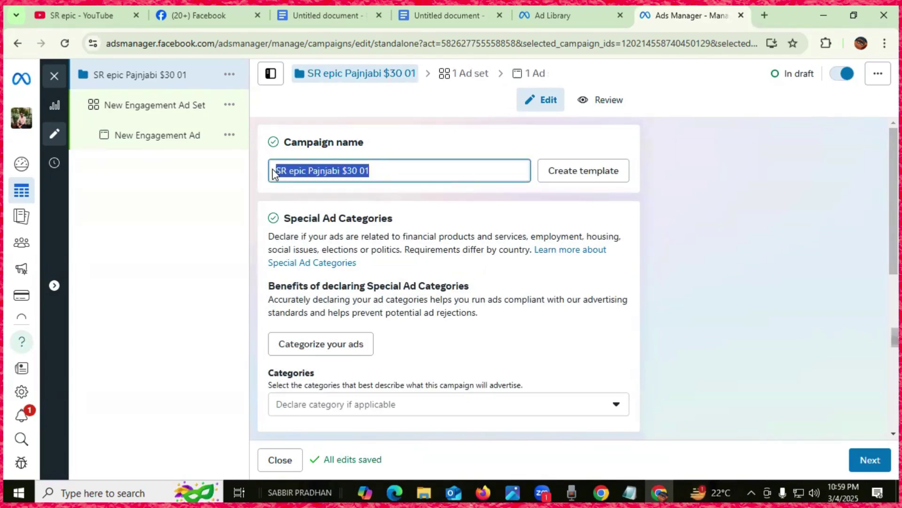
left_click(413, 169)
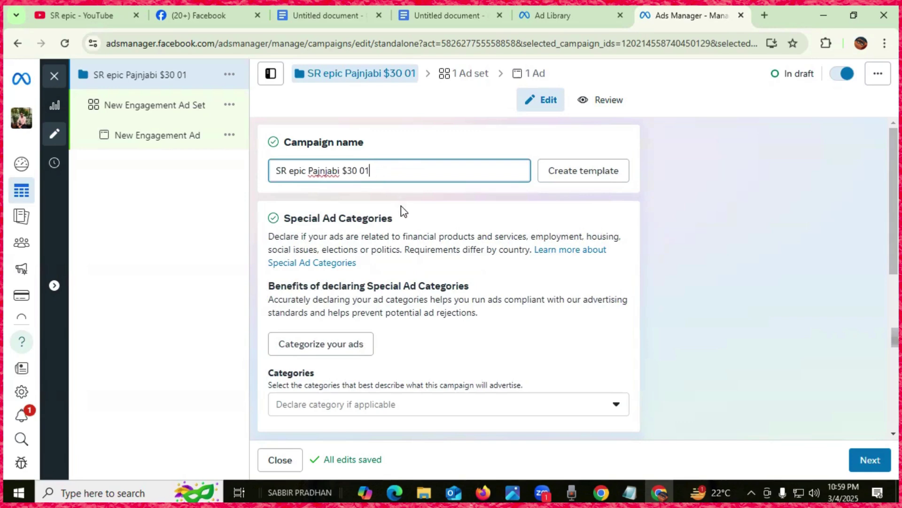
Step: Open the Special Ad Categories choices and review the financial, employment, housing and social issues options
scroll(411, 216, "down", 3)
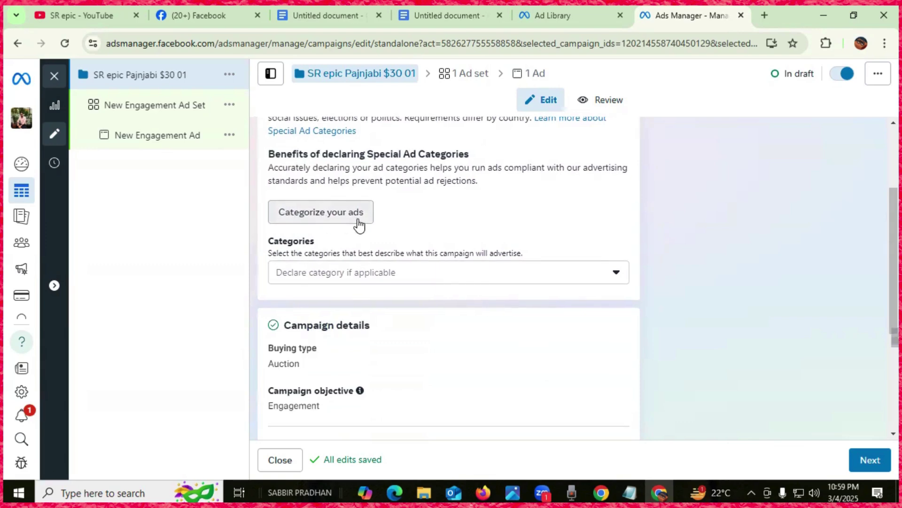
scroll(322, 227, "down", 1)
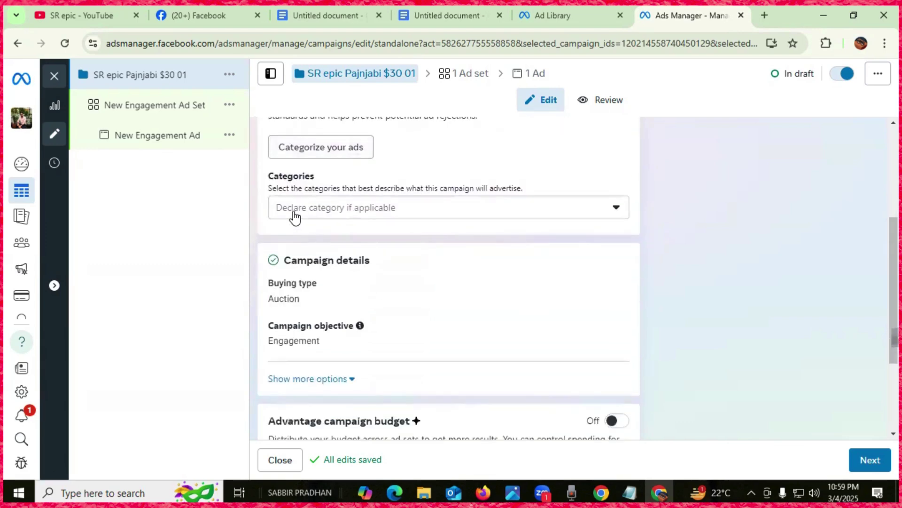
left_click(616, 208)
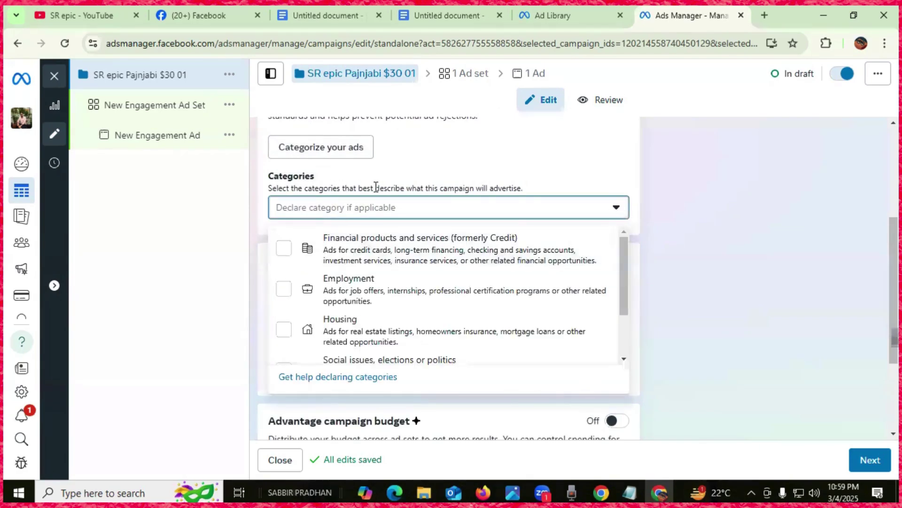
scroll(401, 270, "down", 3)
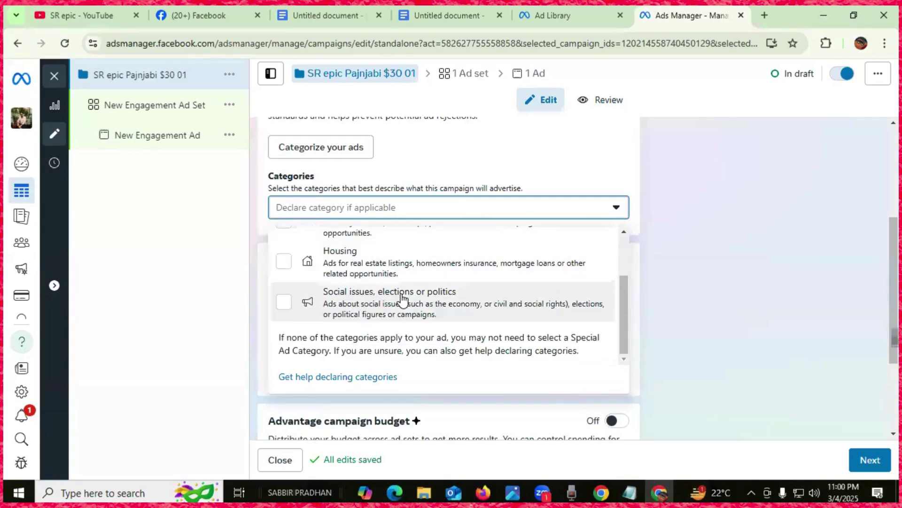
scroll(402, 301, "up", 2)
scroll(402, 301, "up", 1)
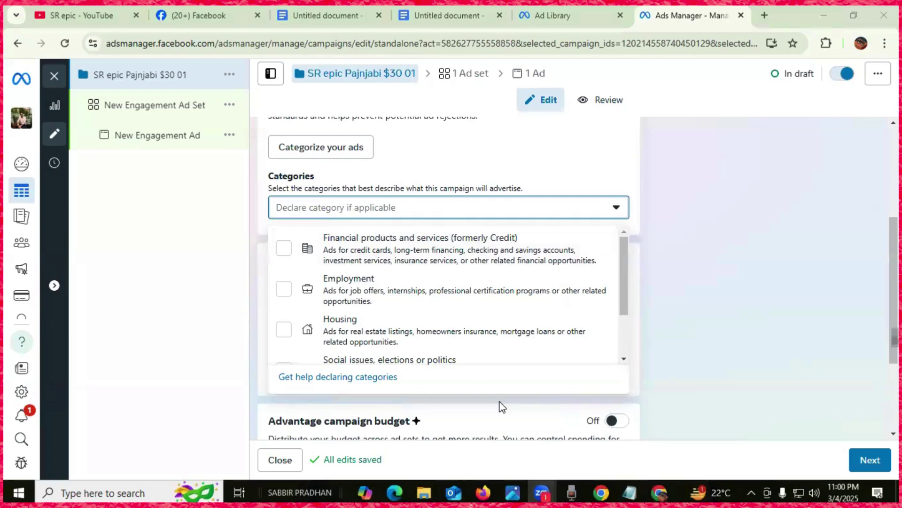
Step: Correct the misspelled product word in the campaign name so it reads "SR epic Panjabi $30 01"
scroll(419, 235, "up", 4)
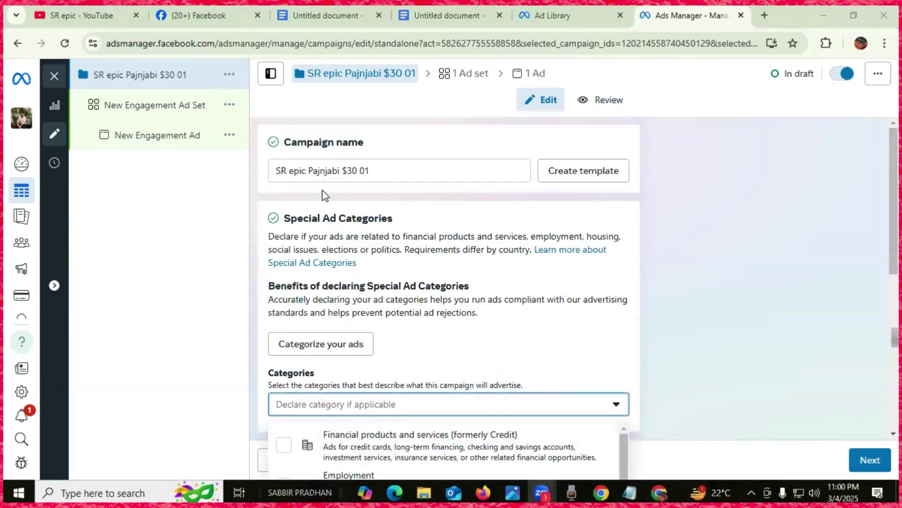
double_click(310, 170)
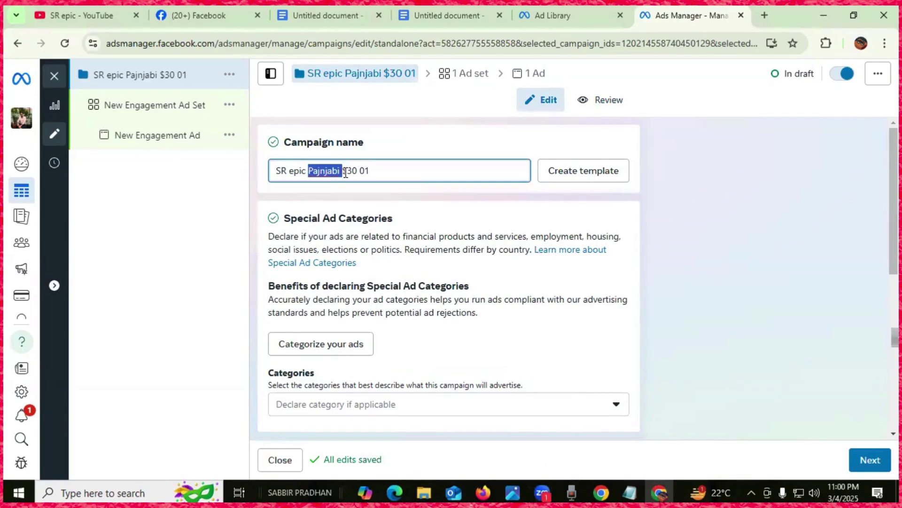
type("Pank")
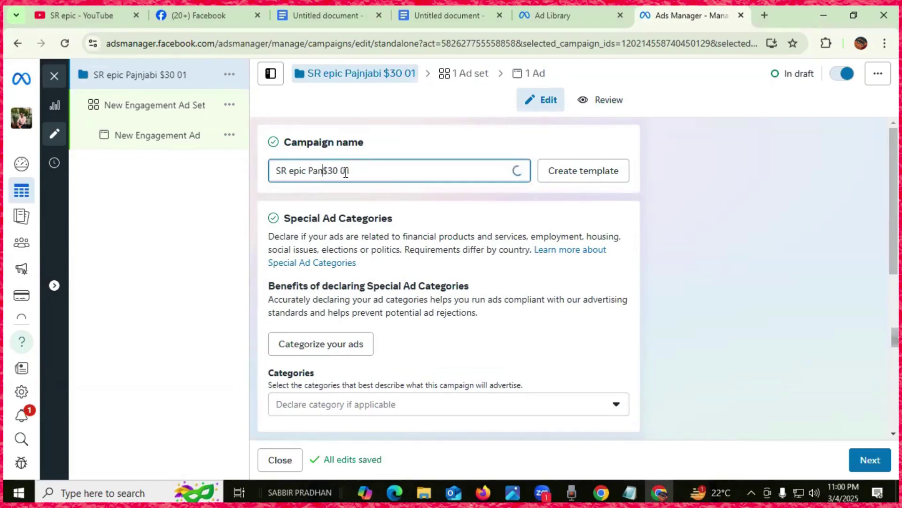
key("BackSpace")
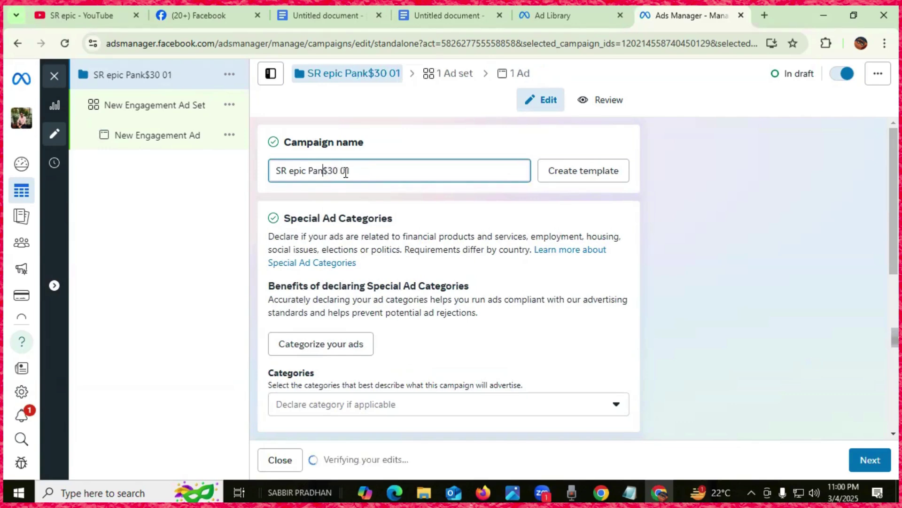
type("jabi")
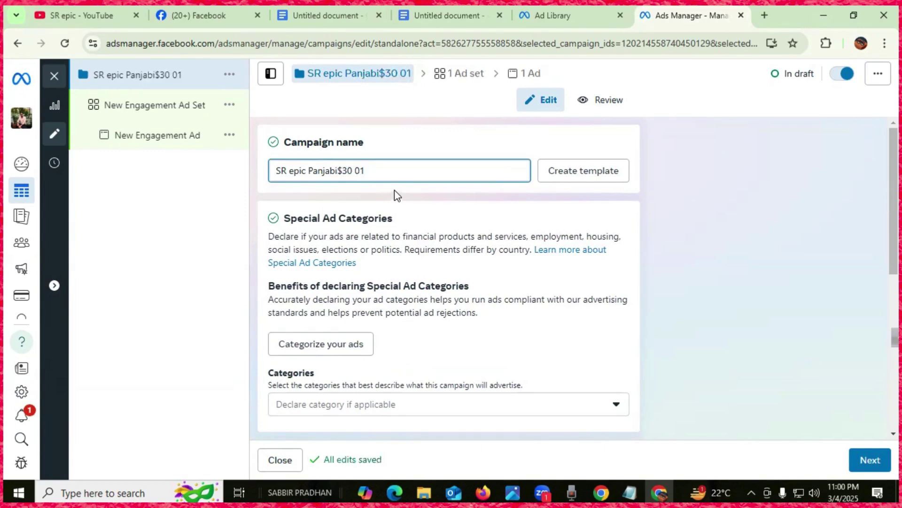
Step: Go back through the special ad category descriptions and close the choices without declaring any category
scroll(363, 250, "down", 3)
scroll(359, 250, "up", 2)
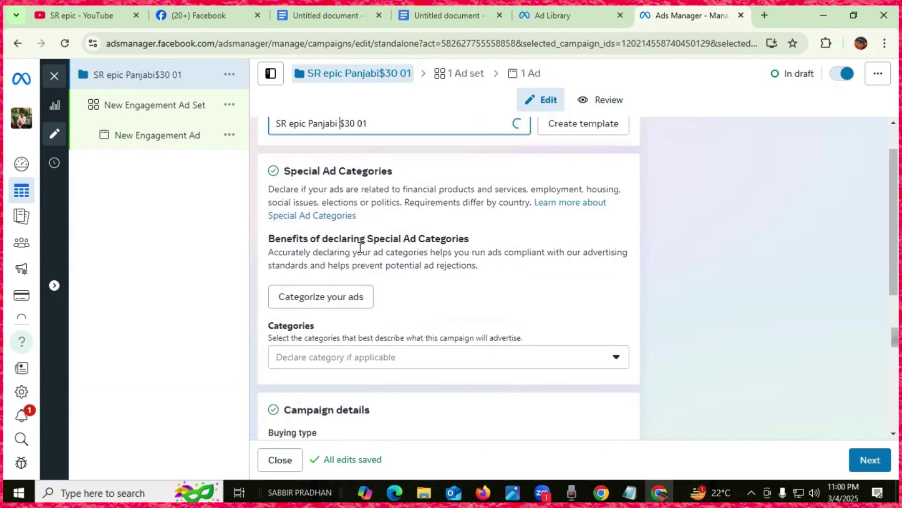
scroll(370, 235, "down", 3)
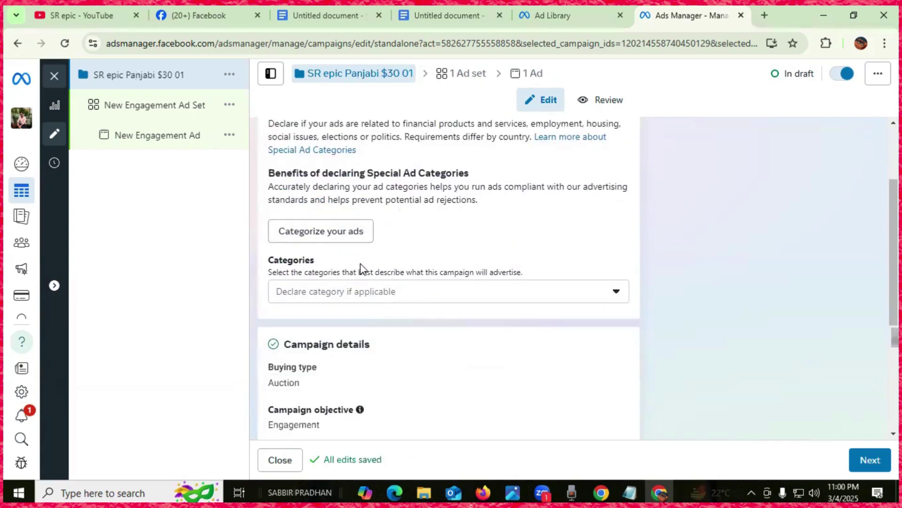
left_click(379, 228)
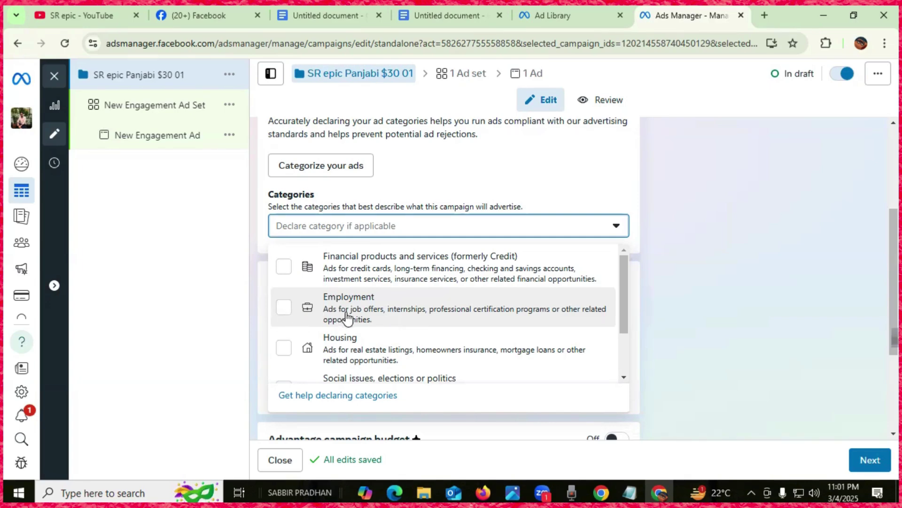
scroll(347, 318, "down", 2)
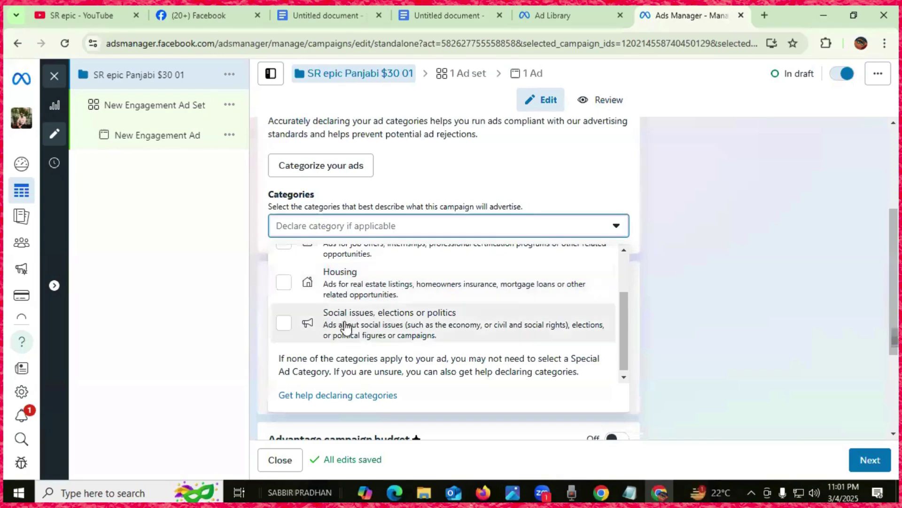
scroll(340, 325, "down", 1)
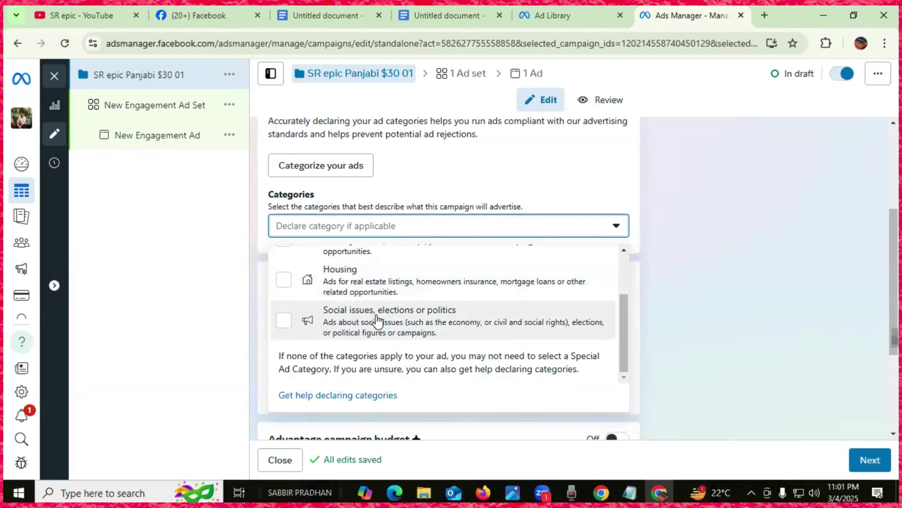
scroll(390, 318, "up", 3)
left_click(577, 177)
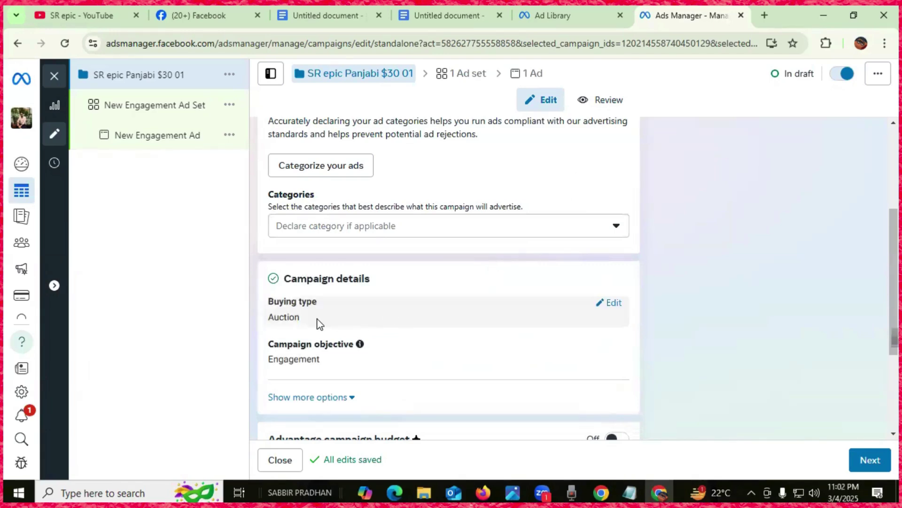
Step: Reveal the extra options under Campaign details and open the campaign spending limit setting for editing
scroll(320, 324, "down", 1)
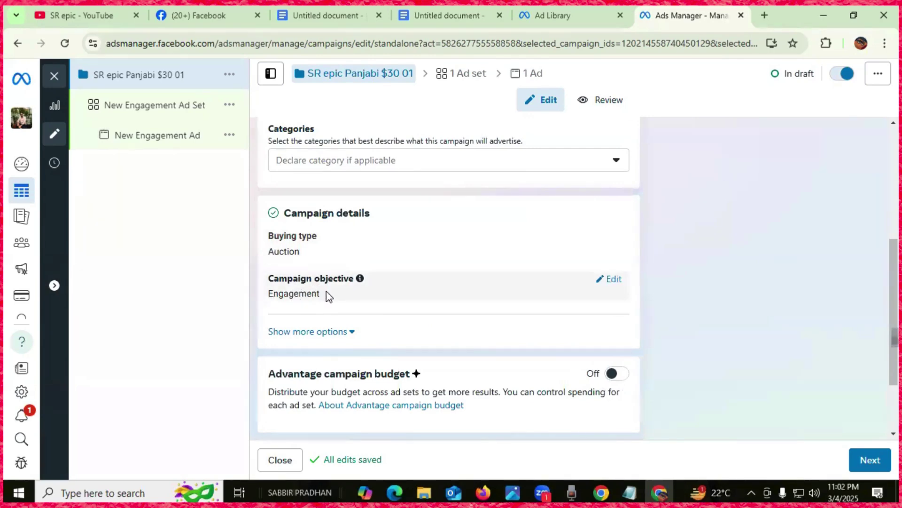
scroll(327, 292, "down", 1)
left_click(346, 269)
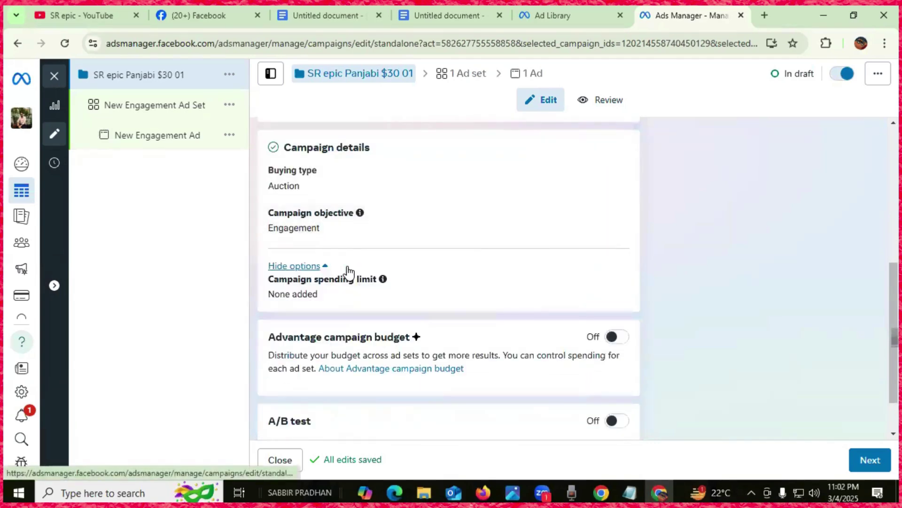
mouse_move(336, 305)
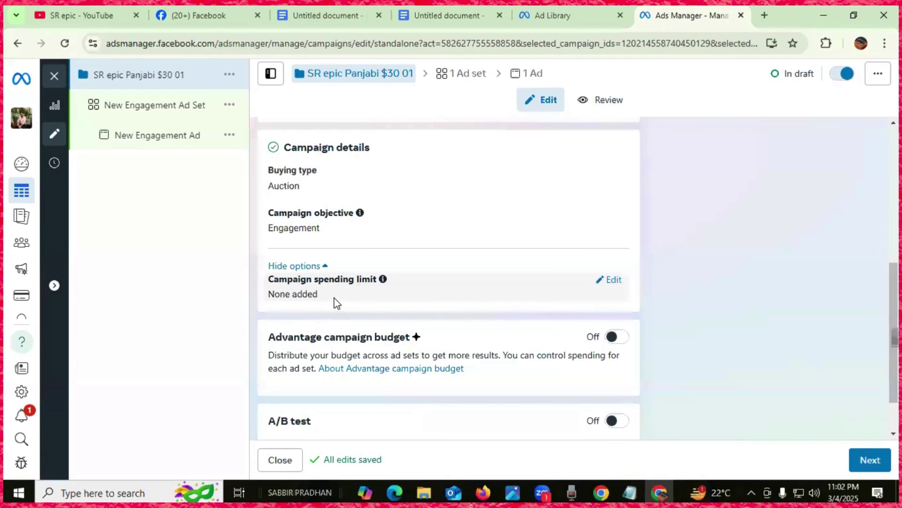
left_click(614, 281)
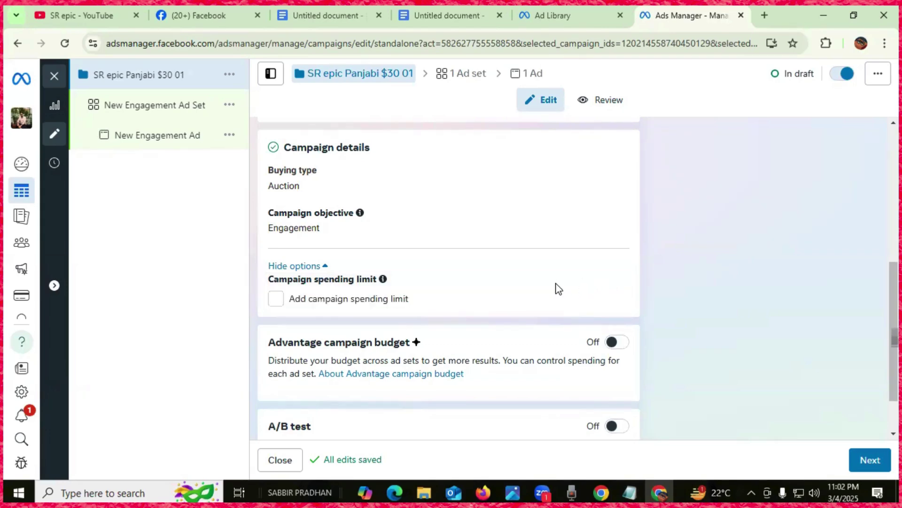
Step: Read the help article about Advantage campaign budget alongside the campaign settings, and return to the help overview
scroll(553, 285, "down", 1)
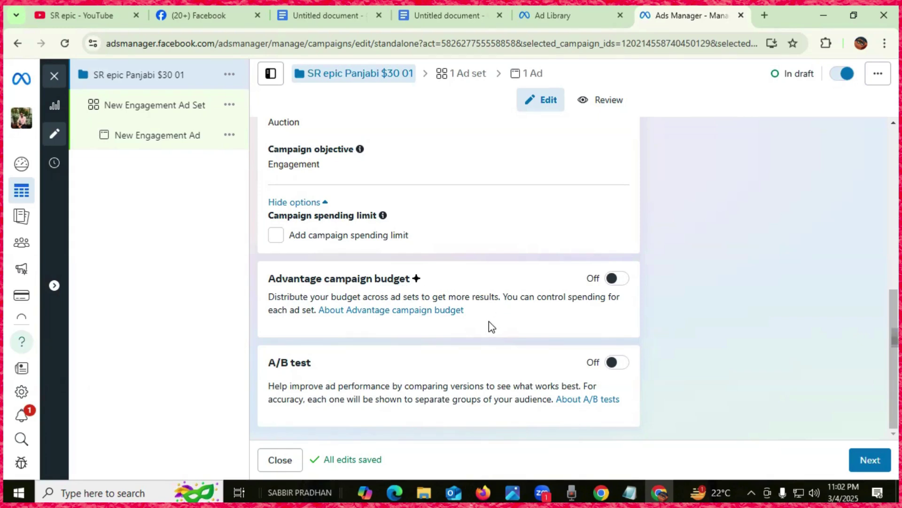
left_click(396, 310)
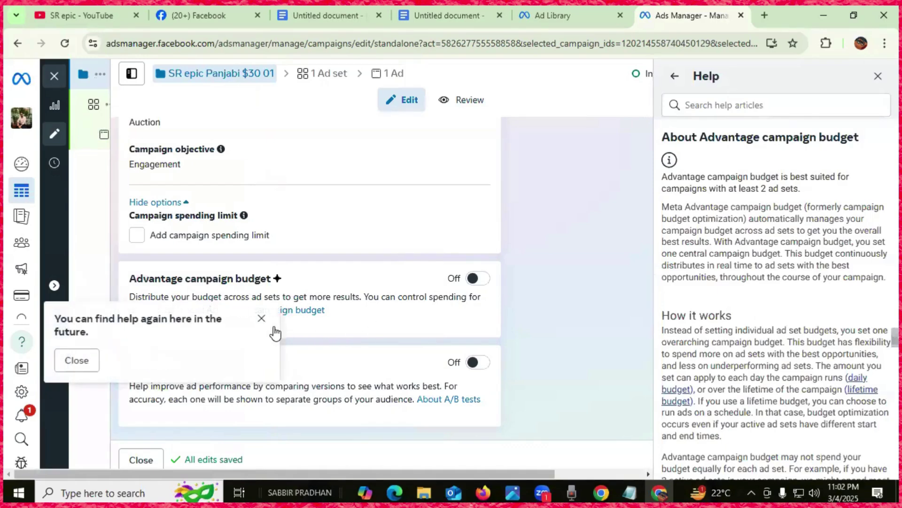
left_click(262, 319)
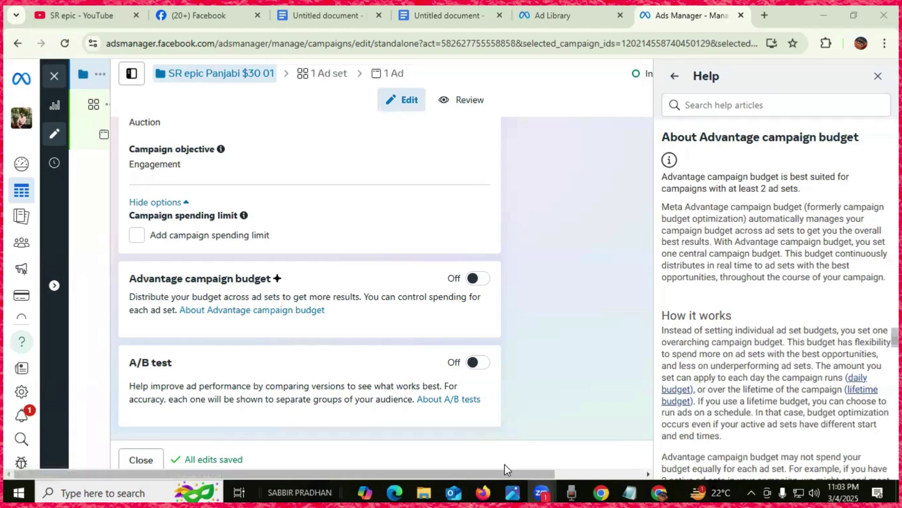
scroll(302, 256, "up", 5)
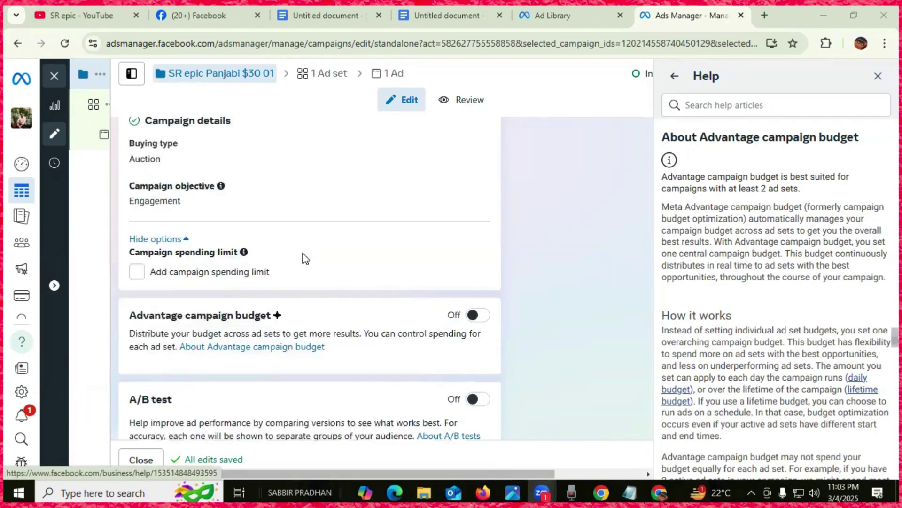
scroll(304, 254, "down", 6)
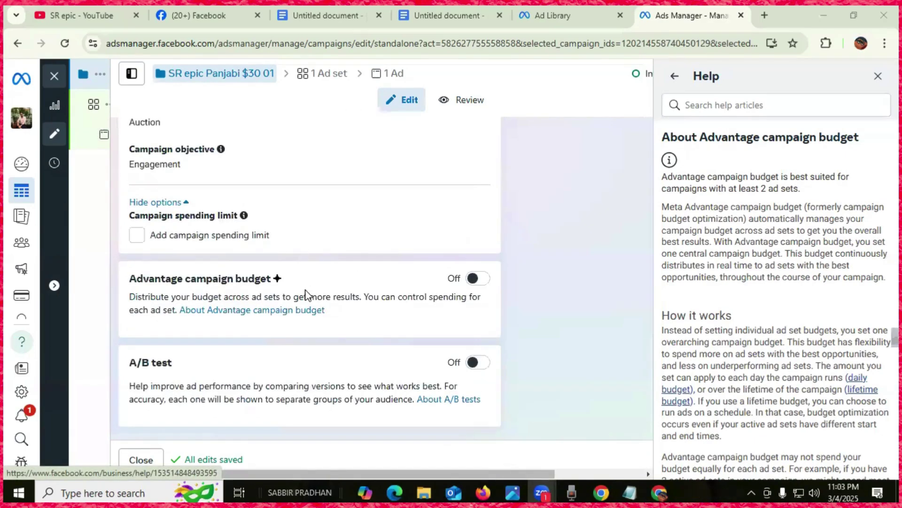
scroll(303, 303, "up", 4)
scroll(304, 302, "up", 2)
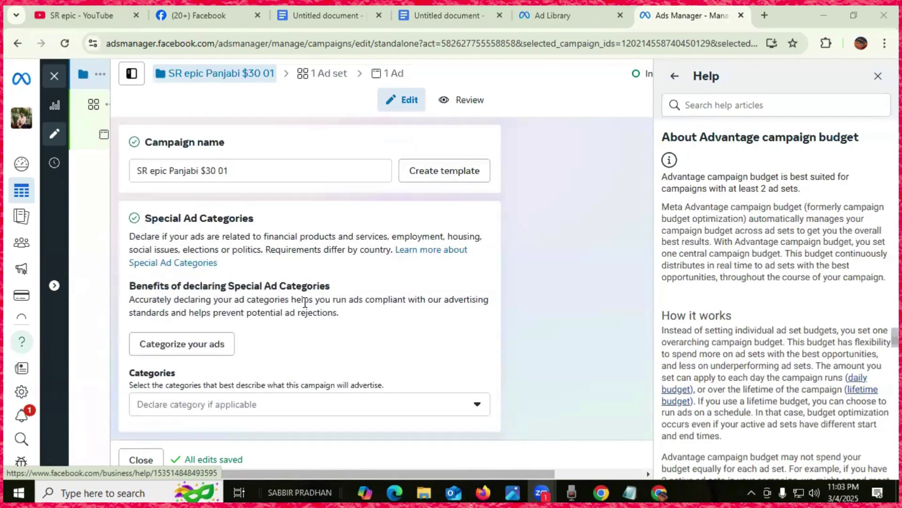
scroll(303, 302, "down", 7)
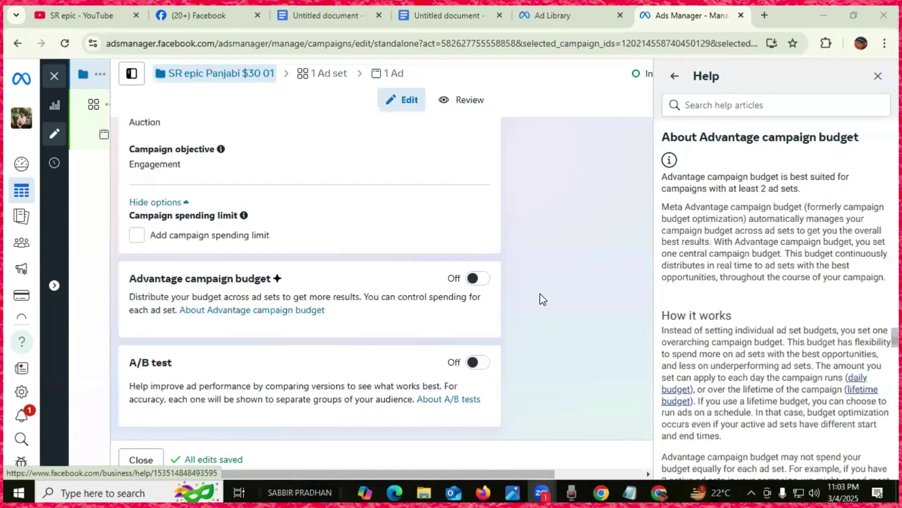
left_click(675, 76)
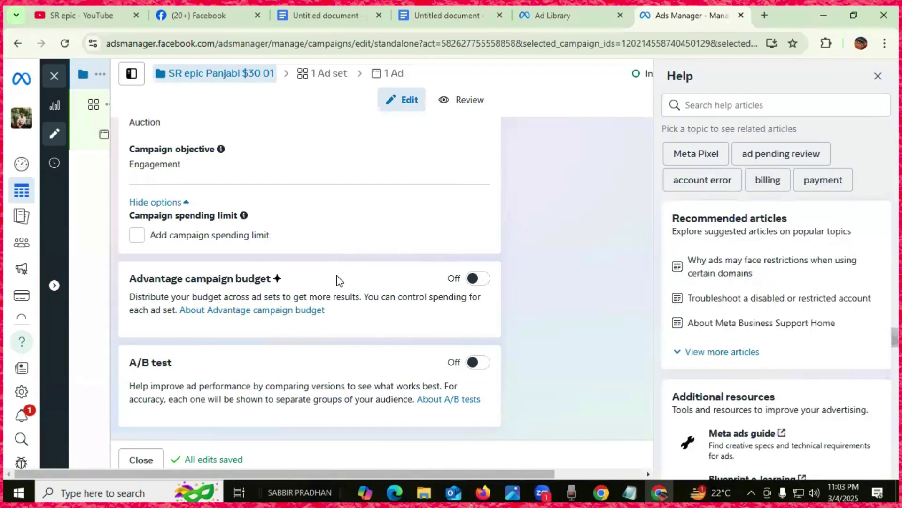
Step: Look over the campaign settings from the name to the A/B test, and dismiss the publish prompt without publishing the draft
scroll(296, 272, "up", 3)
mouse_move(89, 216)
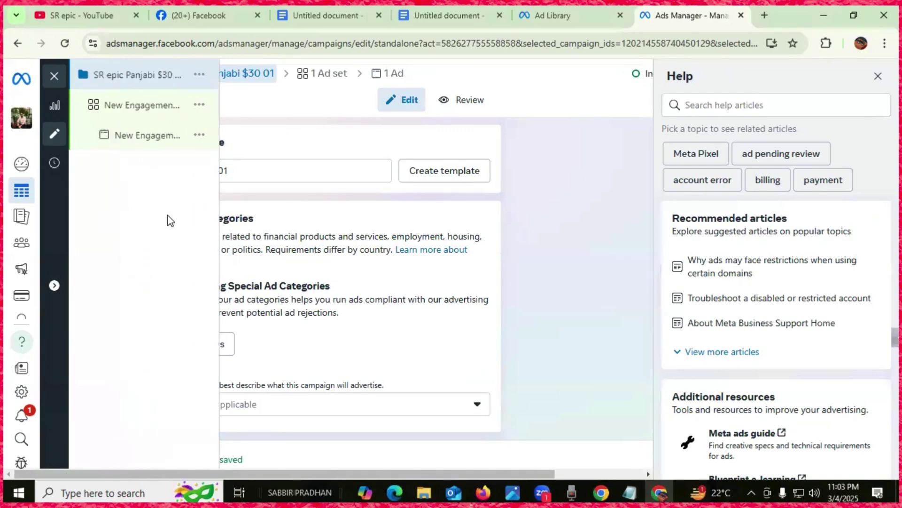
scroll(338, 231, "down", 5)
scroll(336, 230, "down", 3)
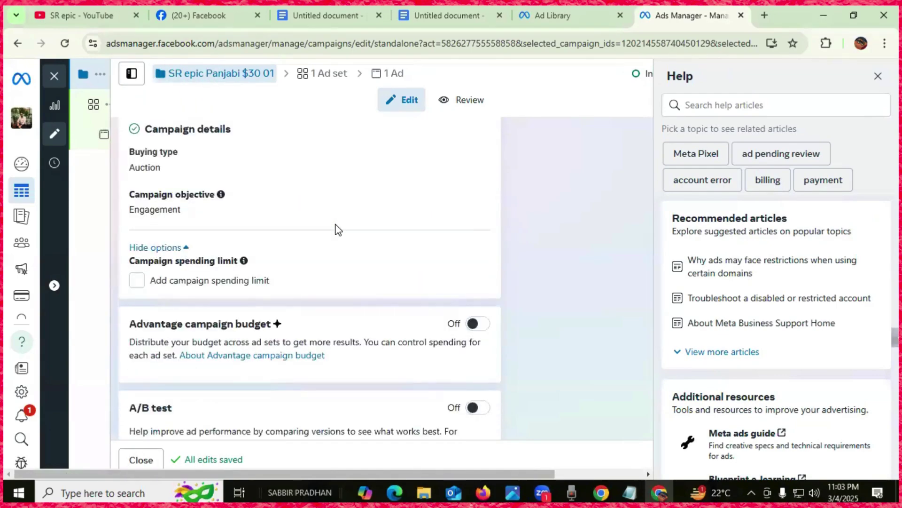
scroll(337, 242, "up", 5)
scroll(311, 295, "down", 5)
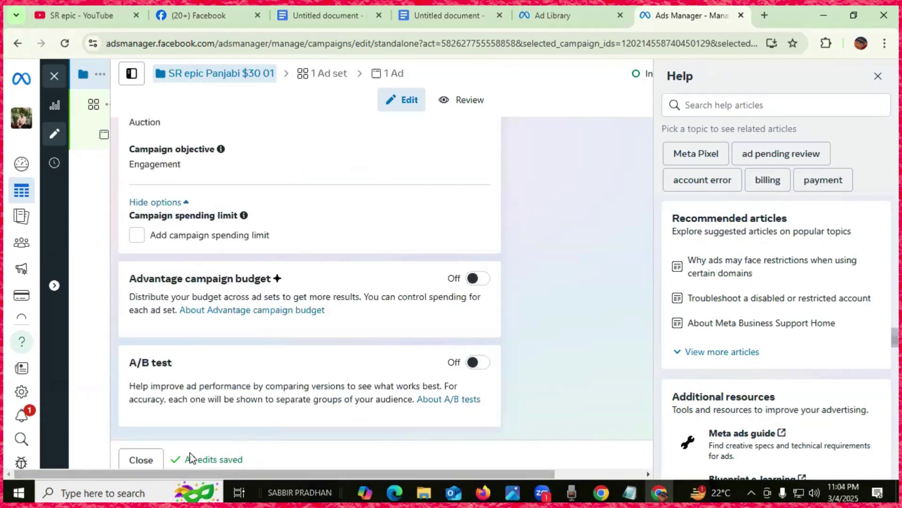
left_click(141, 459)
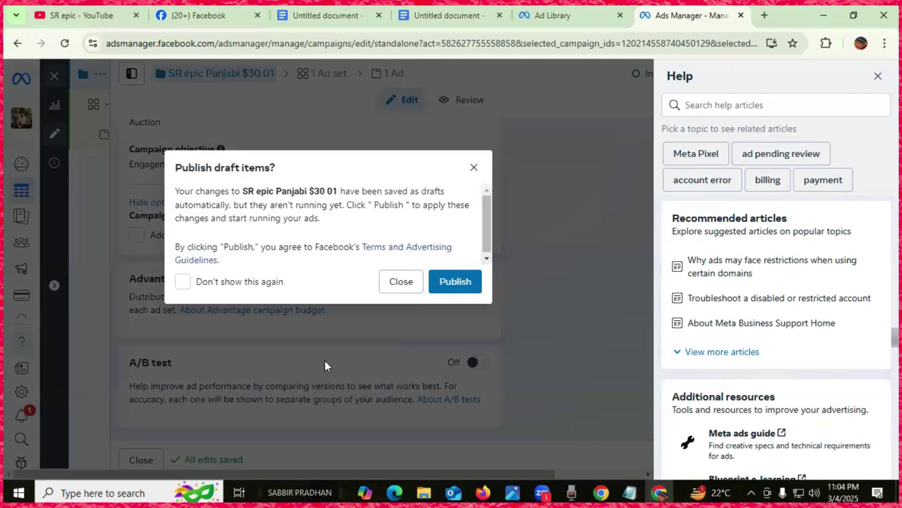
left_click(474, 168)
Step: Open the engagement ad set and replace the "New Engagemen" part of its name with "SR epic Pajnjabi $30 01"
scroll(192, 232, "up", 4)
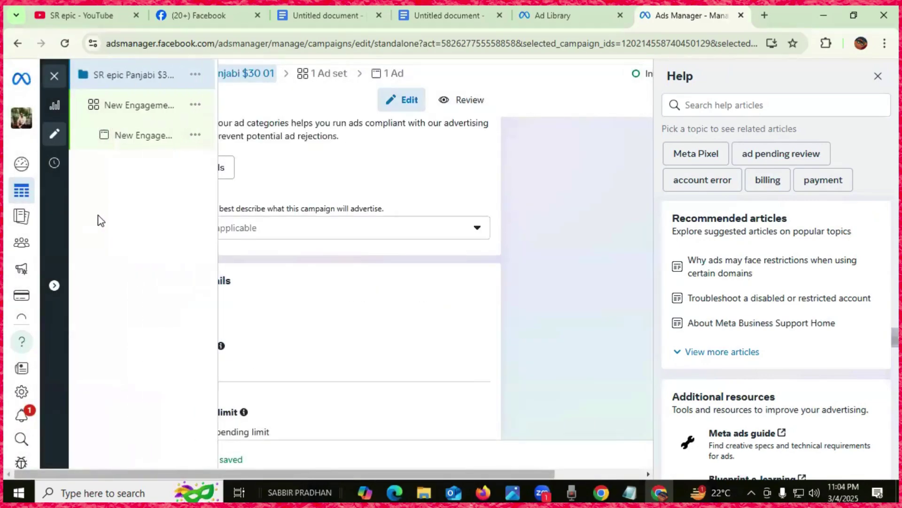
left_click(126, 106)
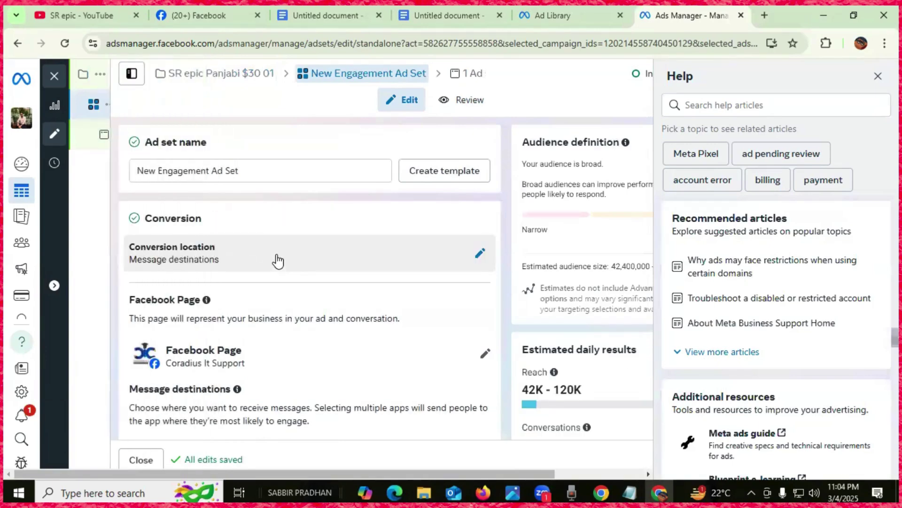
left_click_drag(241, 171, 136, 170)
left_click(253, 172)
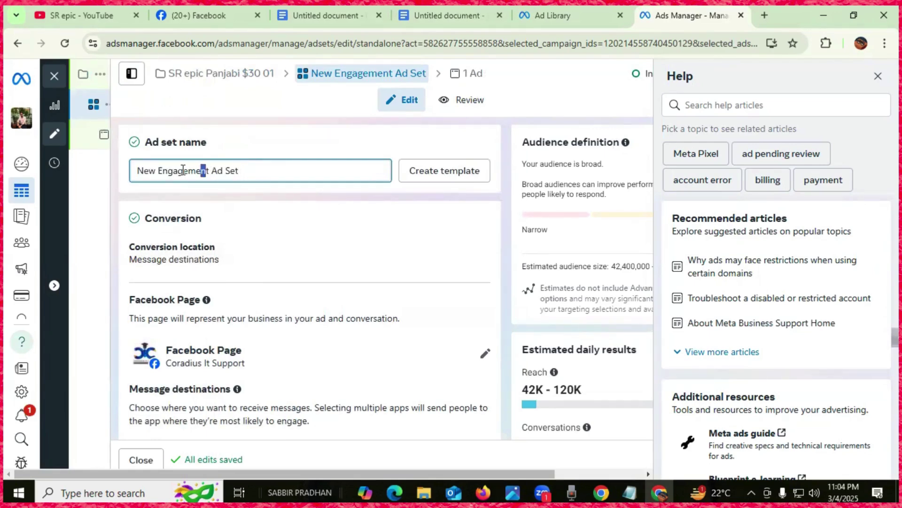
left_click_drag(206, 171, 140, 171)
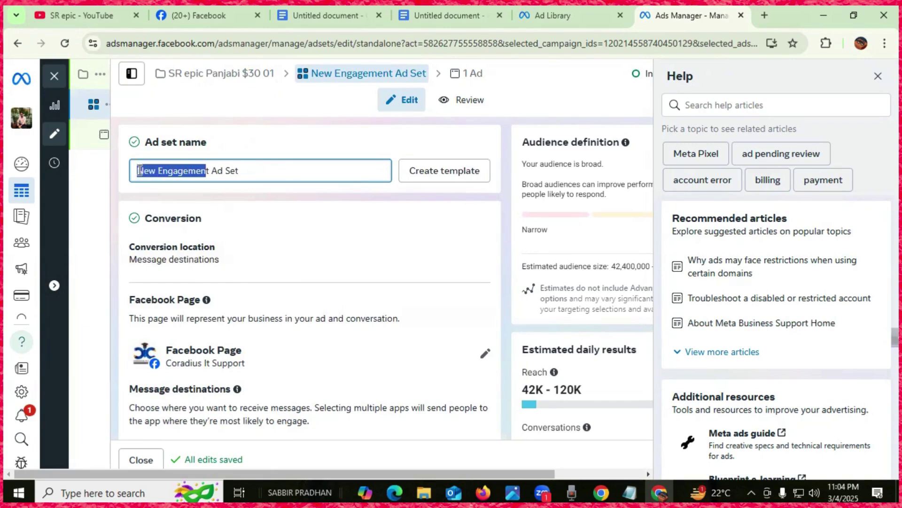
type("SR epic Pajnjabi $30 01")
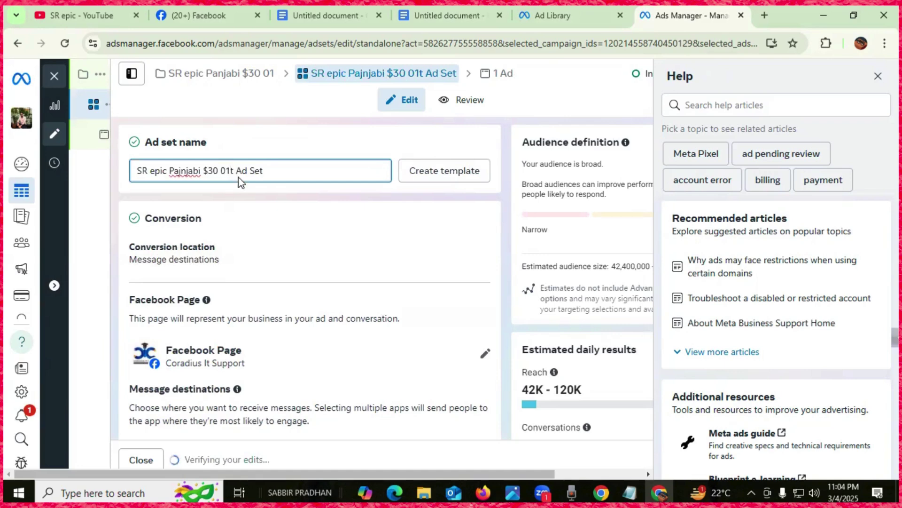
Step: Move the number 01 from after $30 to the end of the ad set name, following "Ad Set"
left_click(232, 171)
left_click_drag(218, 170, 227, 170)
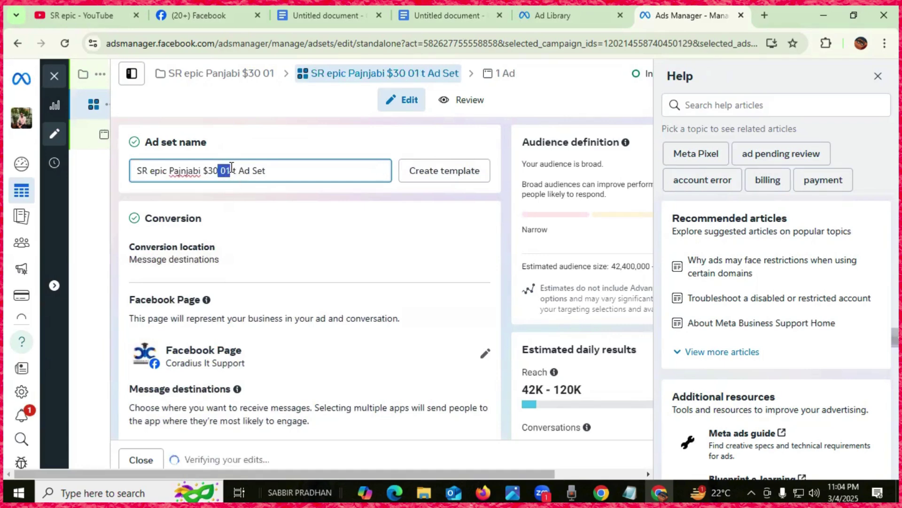
left_click(270, 171)
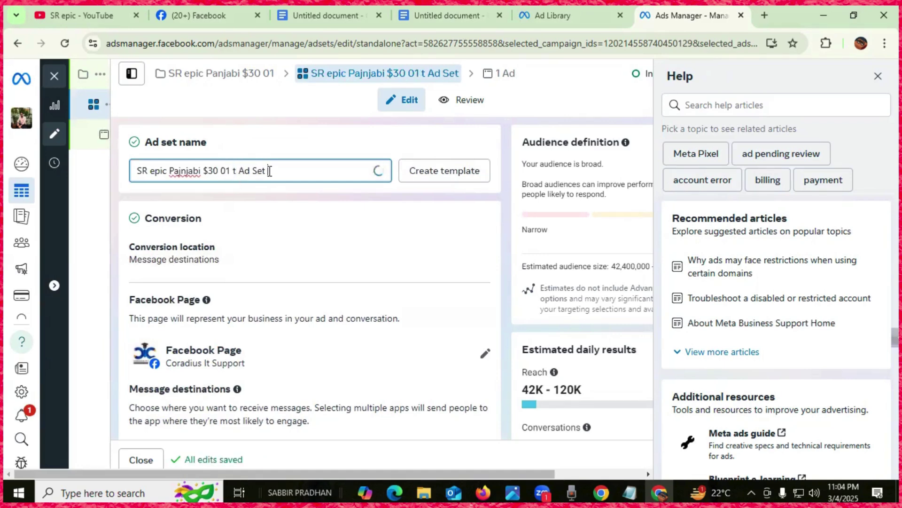
type("01")
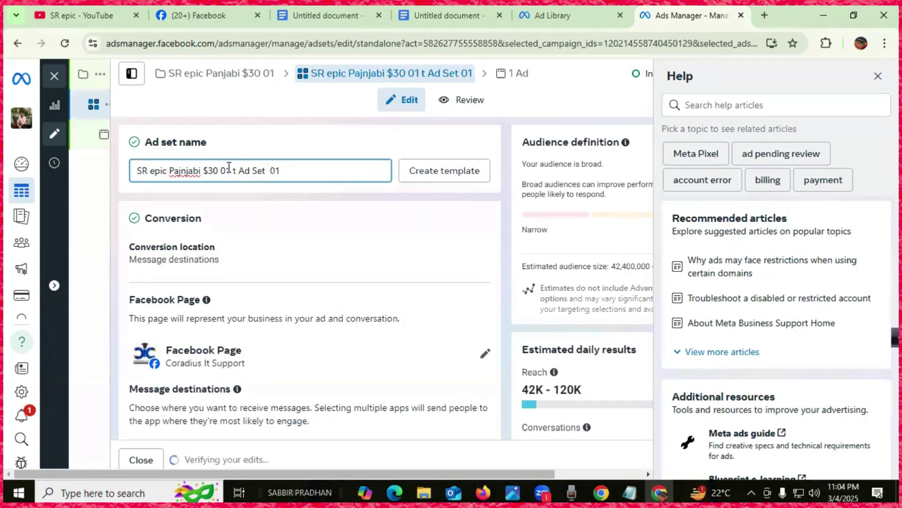
double_click(229, 169)
key("BackSpace")
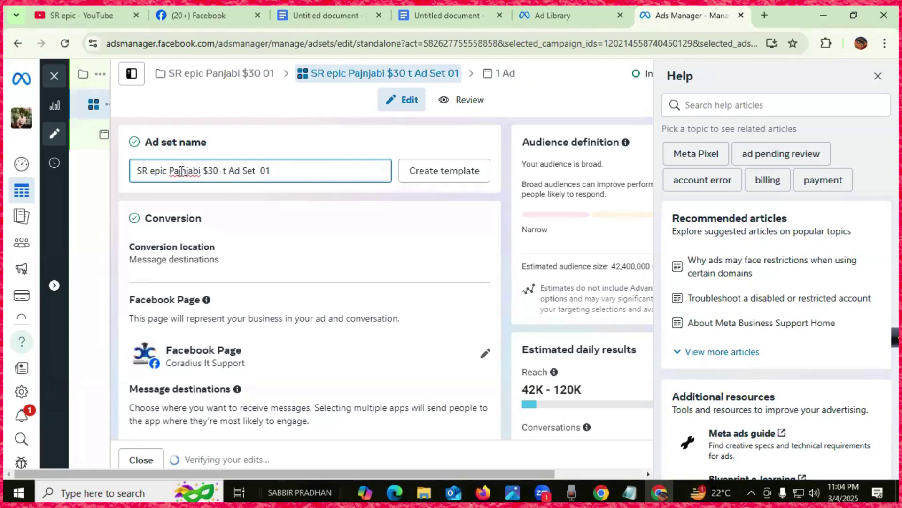
Step: Correct the misspelled product word and remove the stray "t" so the ad set name reads "SR epic Panjabi $30 Ad Set 01"
left_click(182, 172)
key("BackSpace")
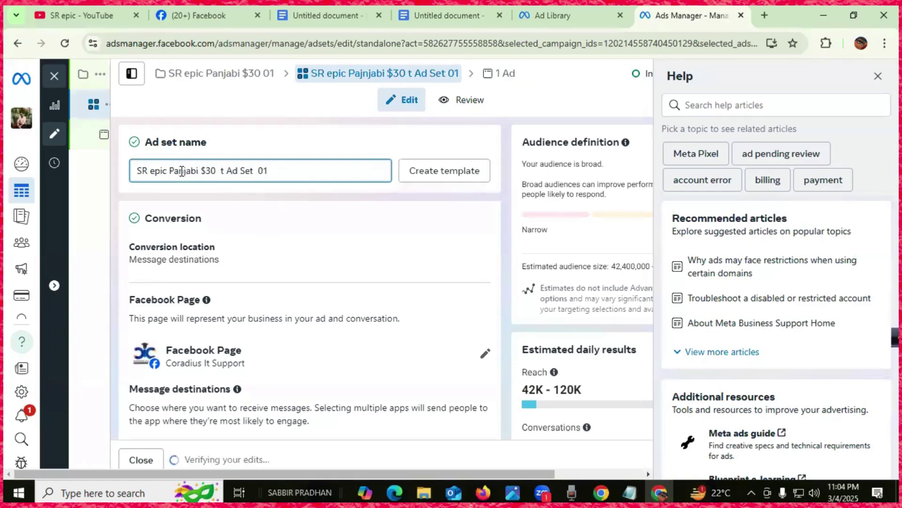
type("u")
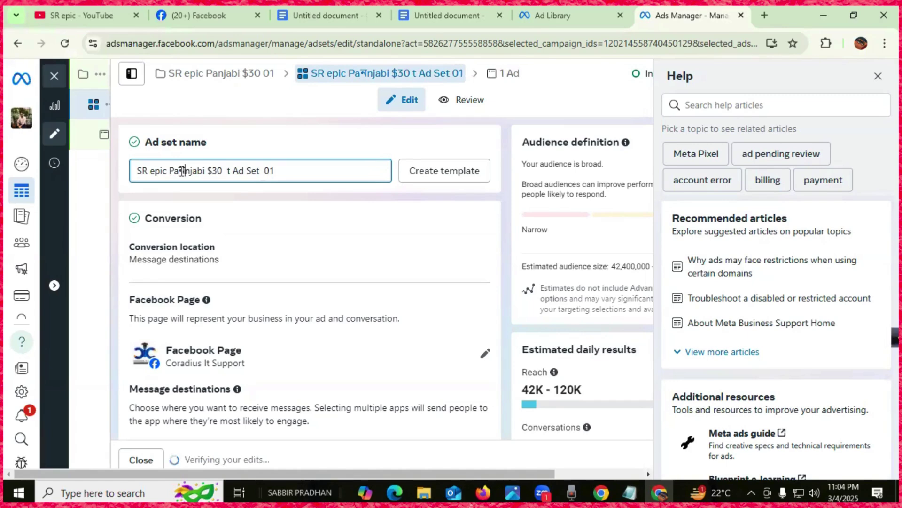
key("BackSpace")
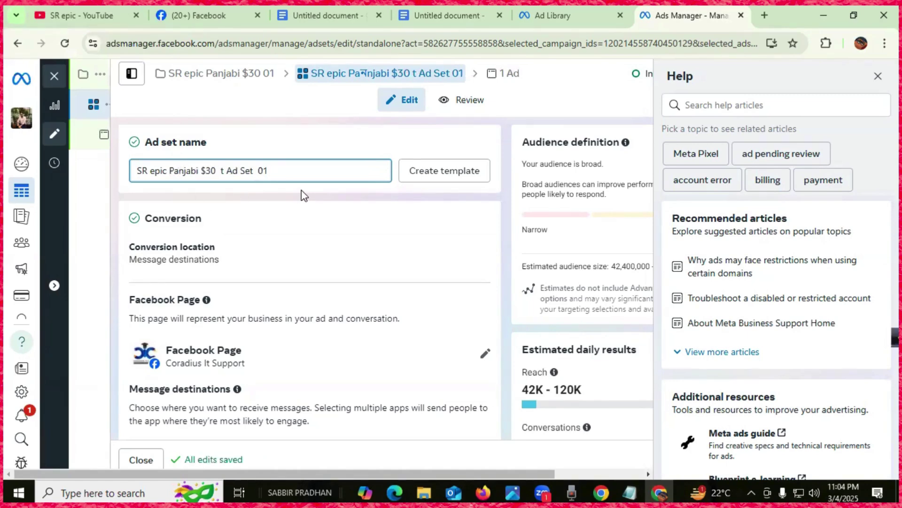
key("Right")
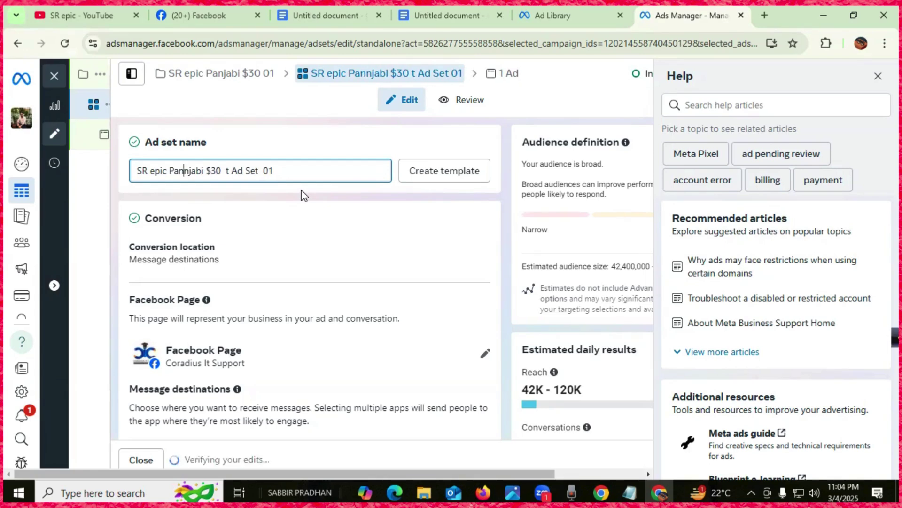
key("BackSpace")
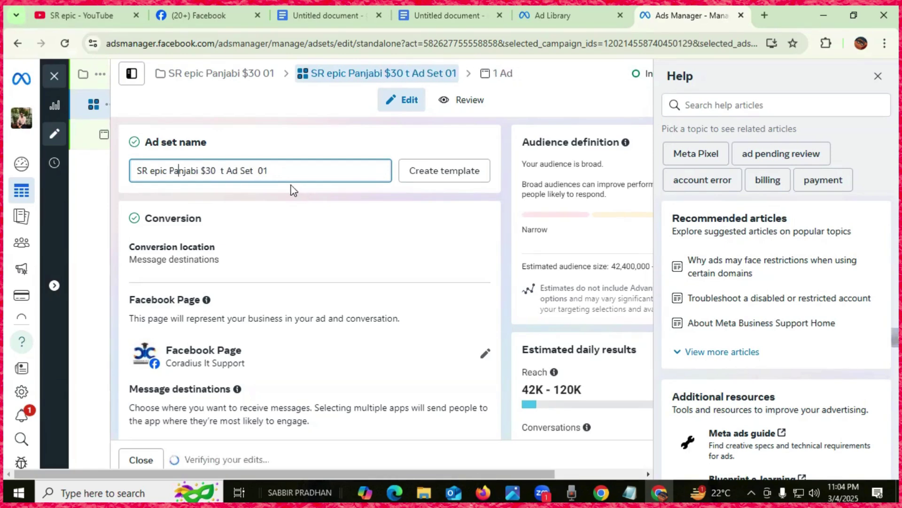
left_click(287, 170)
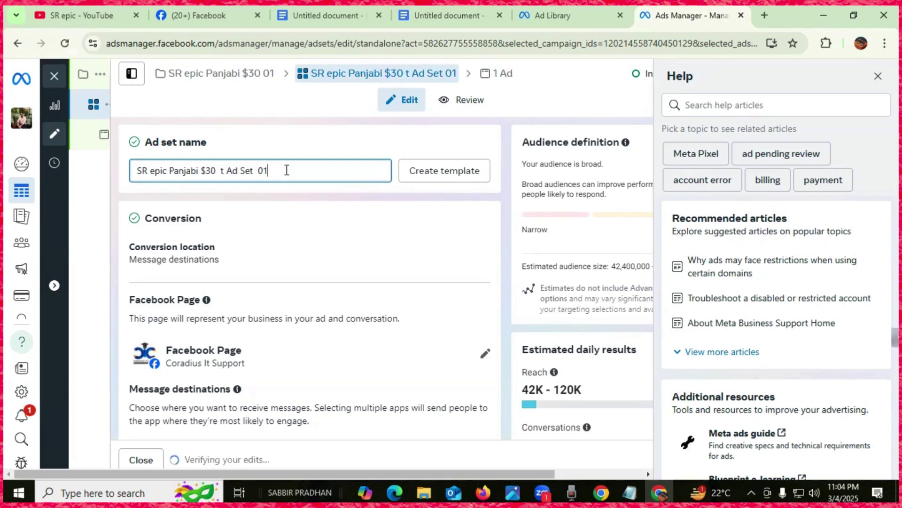
left_click(226, 170)
key("BackSpace")
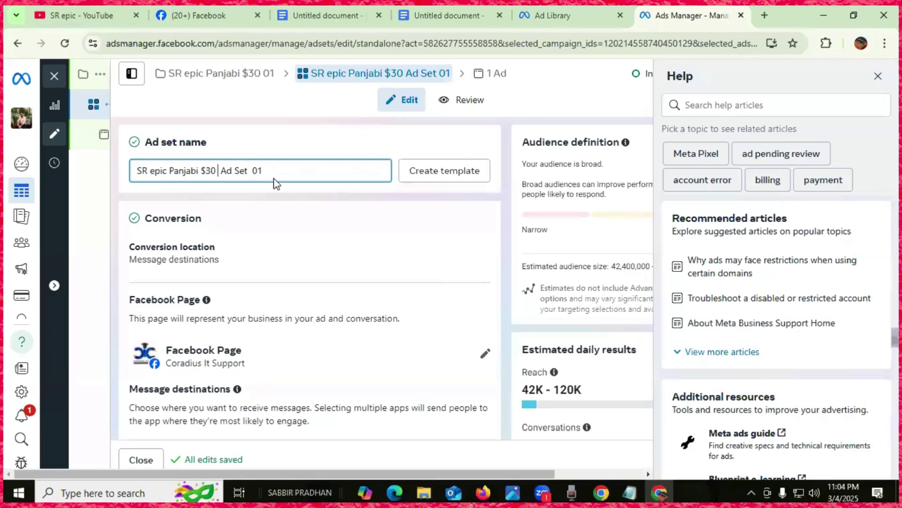
Step: Open the SR epic Panjabi $30 01 campaign level and look over its details down to the Advantage campaign budget
mouse_move(95, 77)
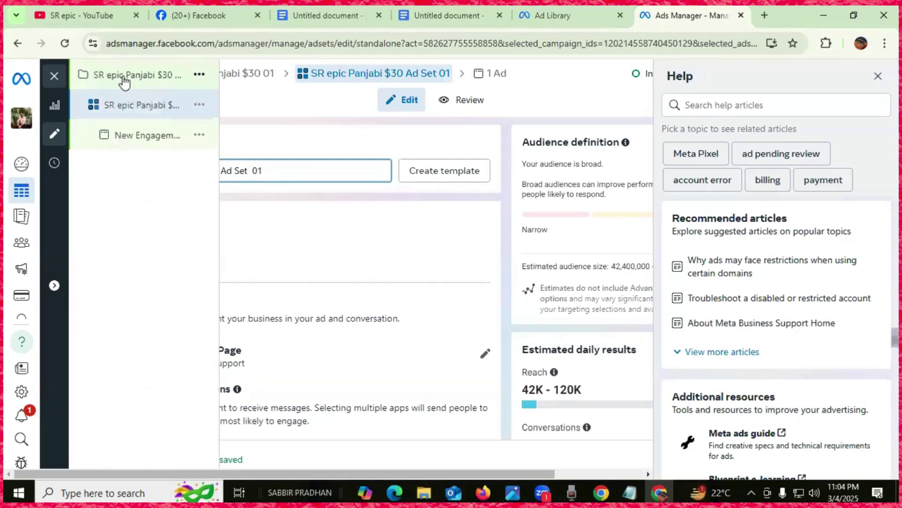
left_click(128, 80)
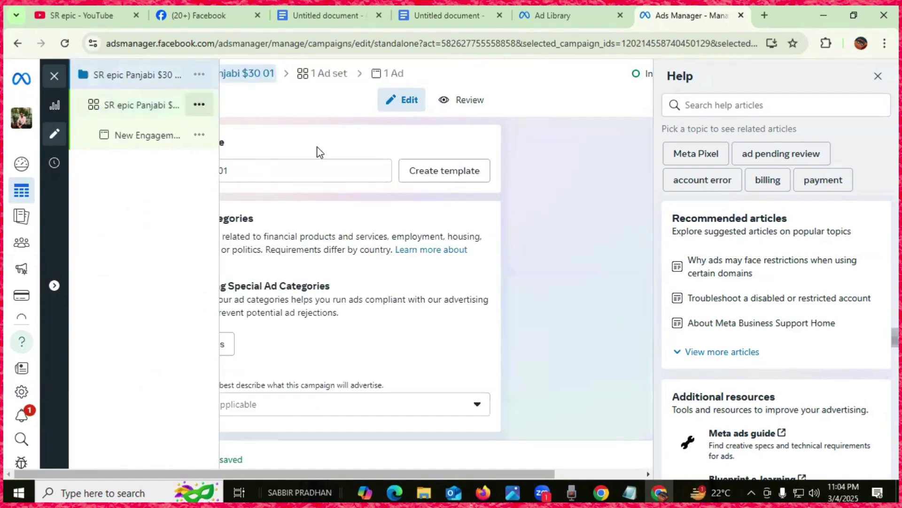
scroll(405, 288, "down", 8)
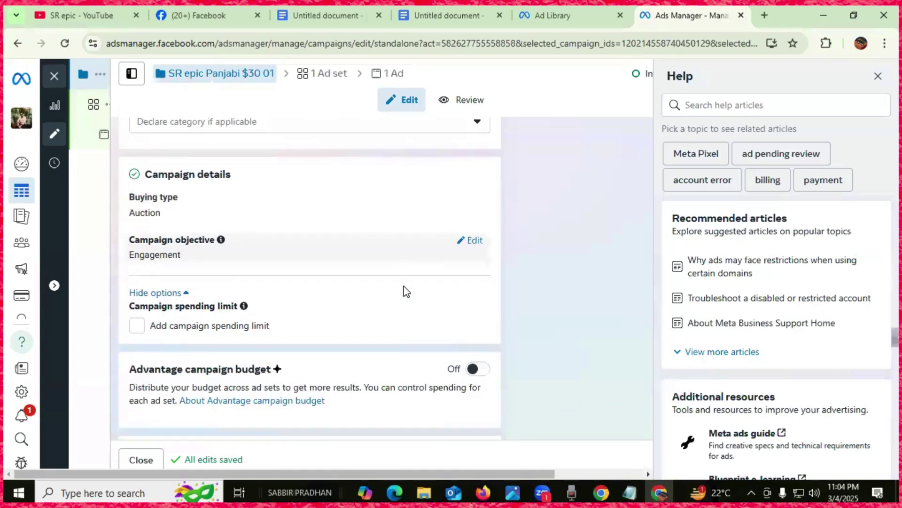
scroll(358, 295, "up", 8)
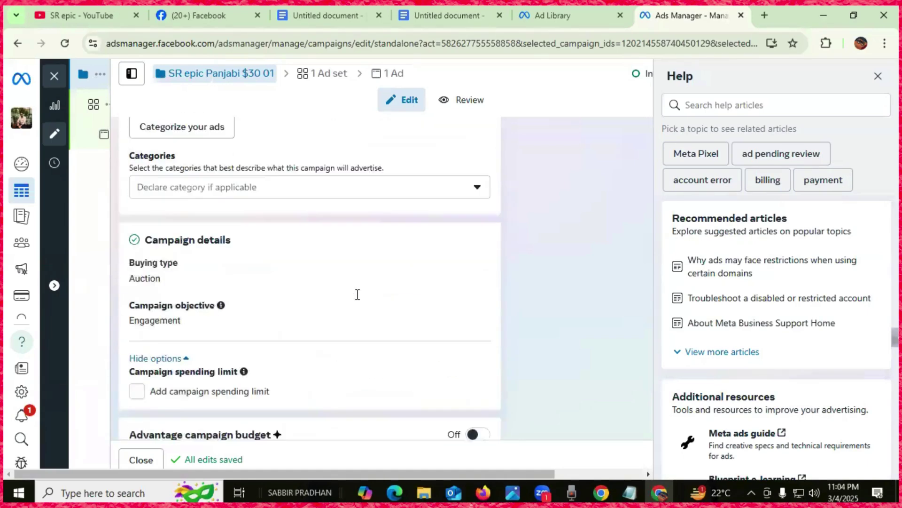
Step: Return to the ad set and examine the conversion location options, keeping Message destinations selected
left_click(124, 111)
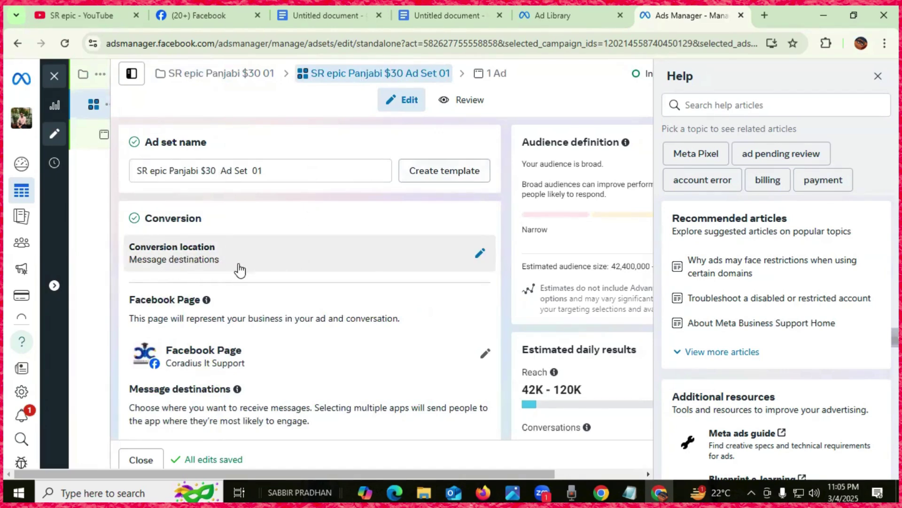
left_click(480, 257)
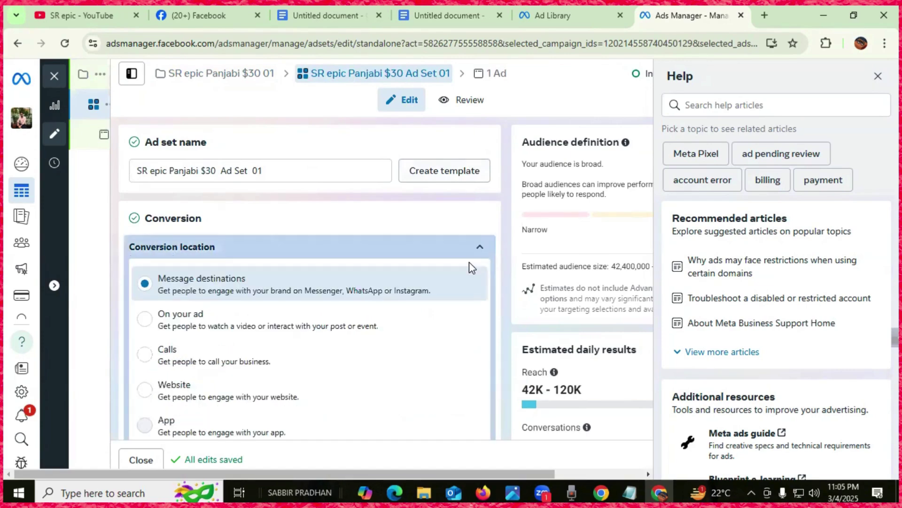
scroll(336, 320, "down", 3)
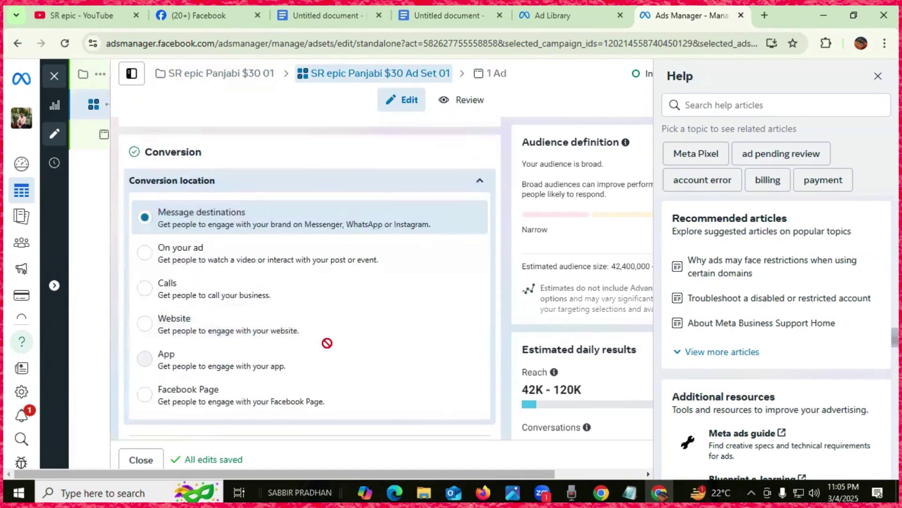
scroll(232, 335, "up", 3)
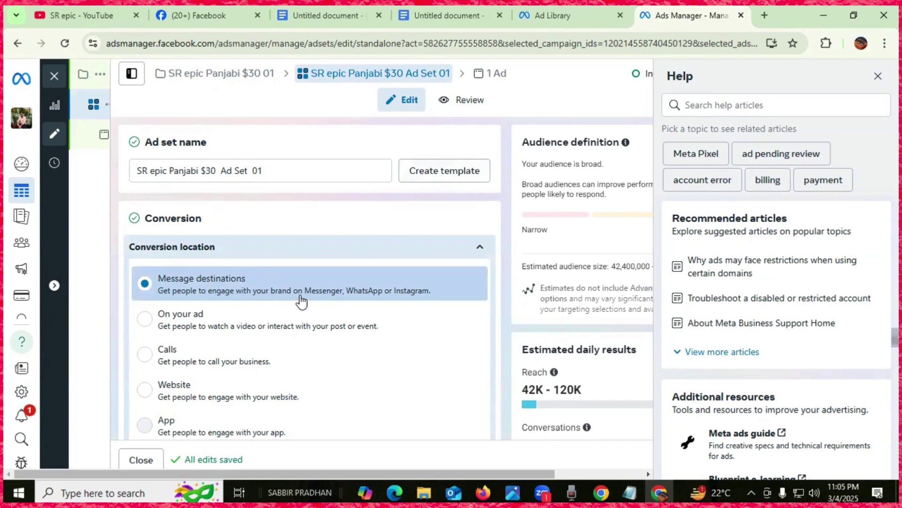
scroll(402, 301, "down", 5)
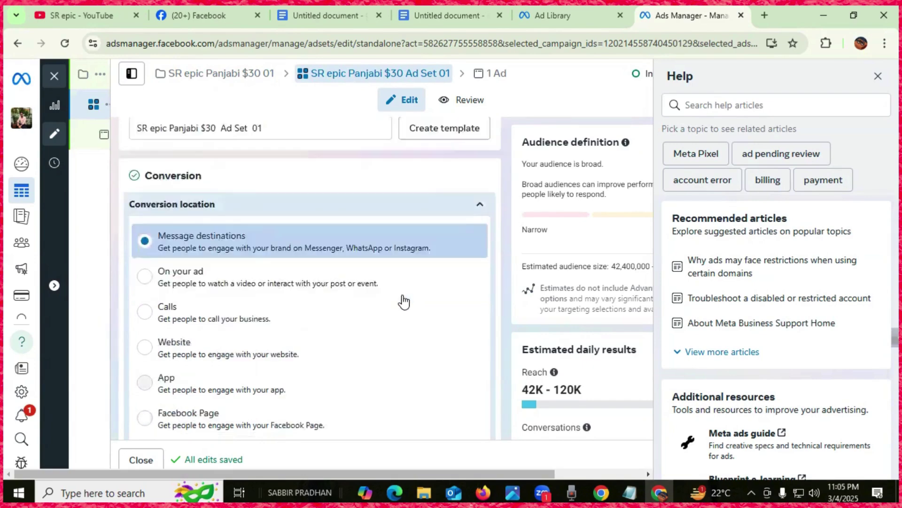
scroll(181, 293, "up", 1)
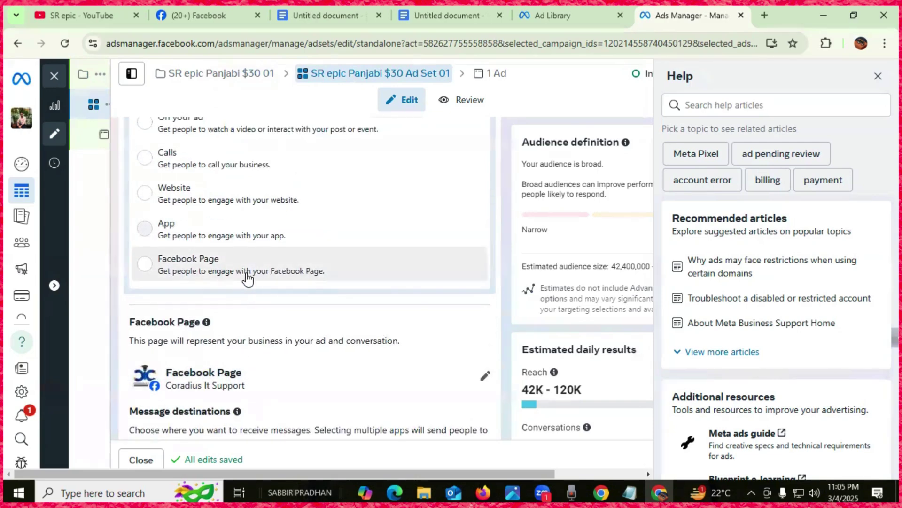
scroll(182, 272, "up", 4)
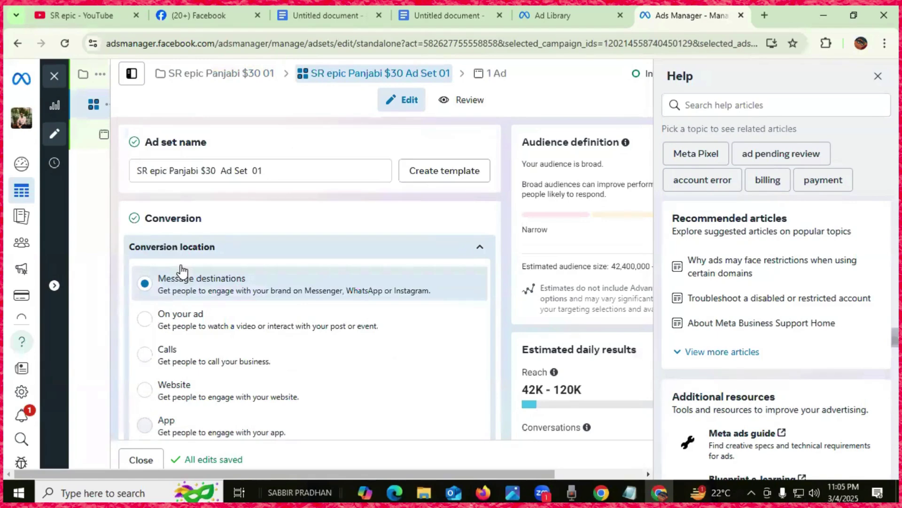
left_click(477, 244)
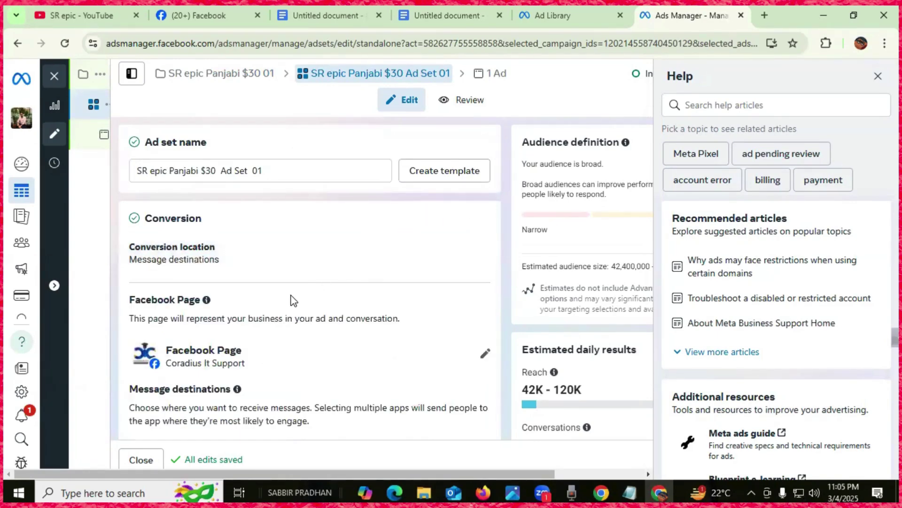
Step: Change the ad set's Facebook Page to SR epic
scroll(291, 300, "down", 3)
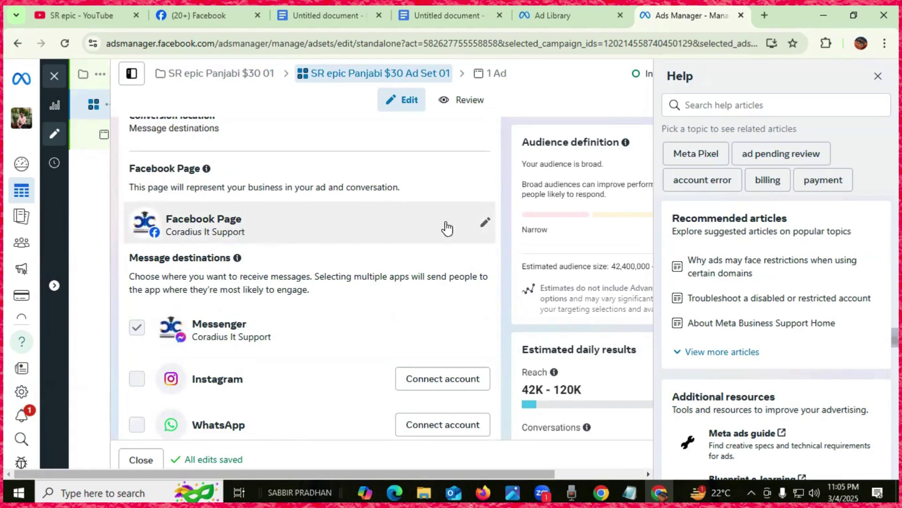
left_click(485, 222)
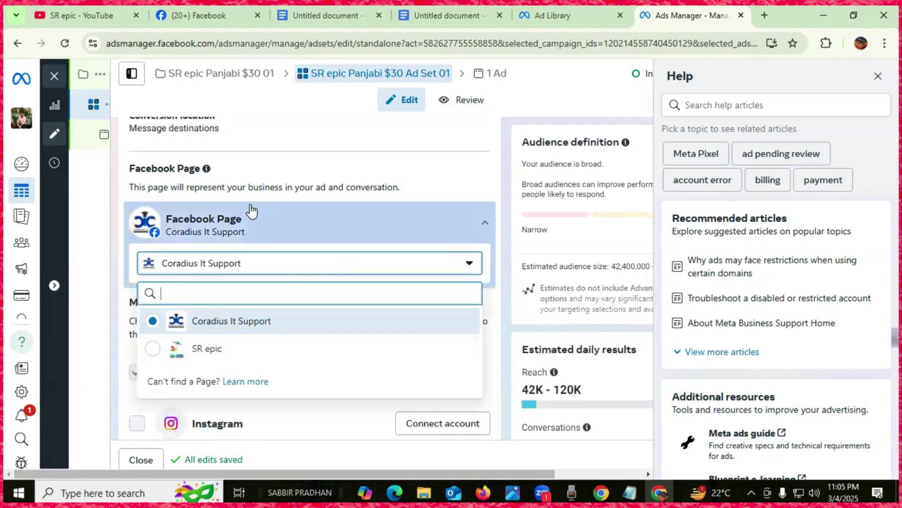
scroll(227, 210, "up", 3)
scroll(231, 241, "down", 5)
scroll(188, 301, "down", 1)
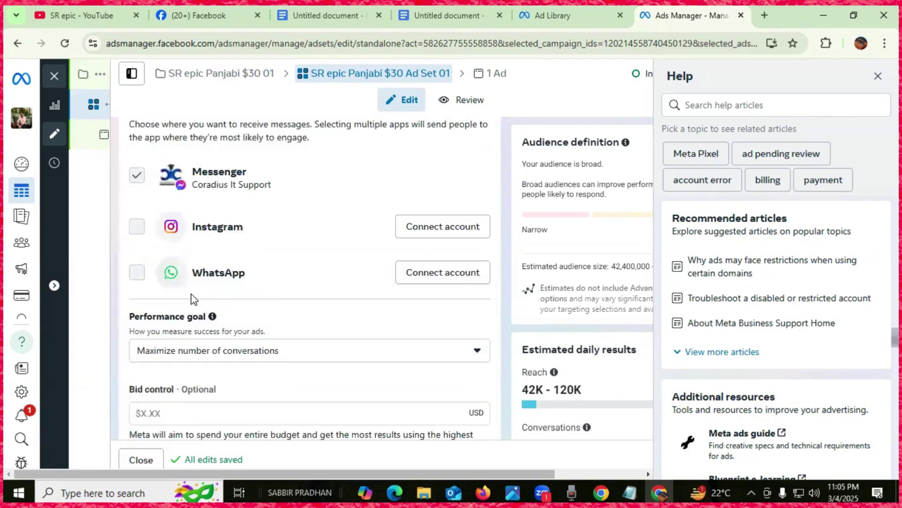
scroll(186, 303, "up", 5)
scroll(187, 306, "down", 2)
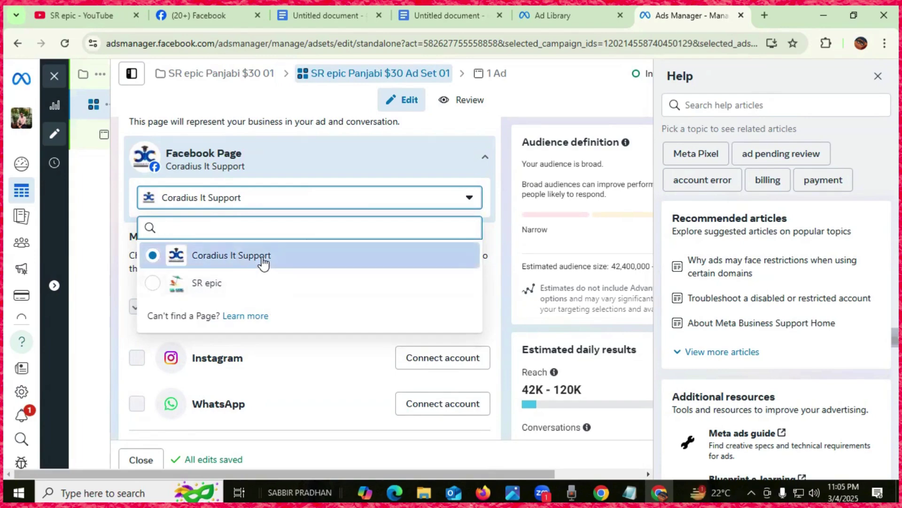
left_click(153, 284)
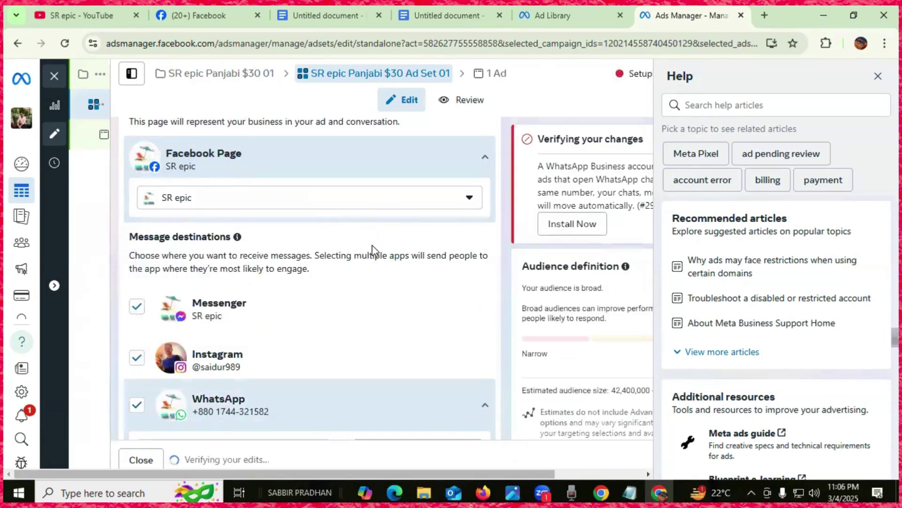
Step: Deselect WhatsApp and Instagram so that Messenger is the only message destination, and close the Help panel
scroll(372, 256, "down", 5)
scroll(354, 286, "up", 6)
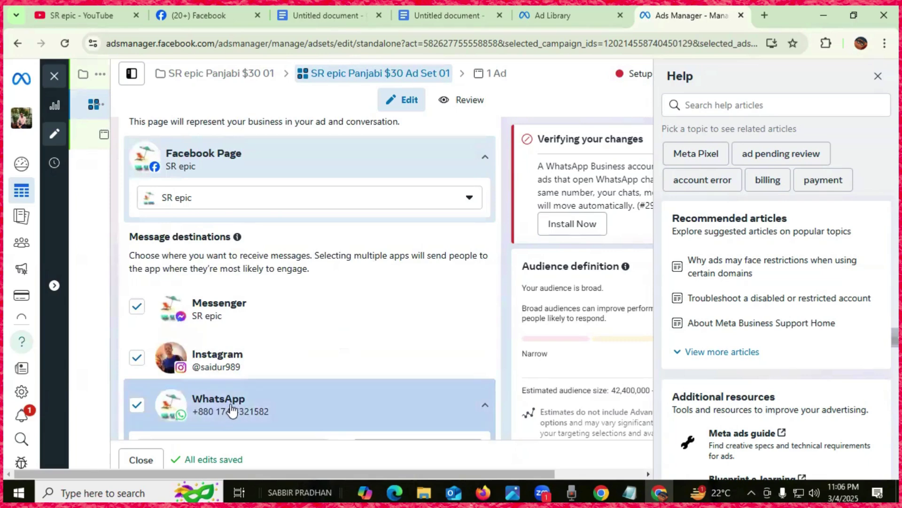
scroll(254, 225, "up", 4)
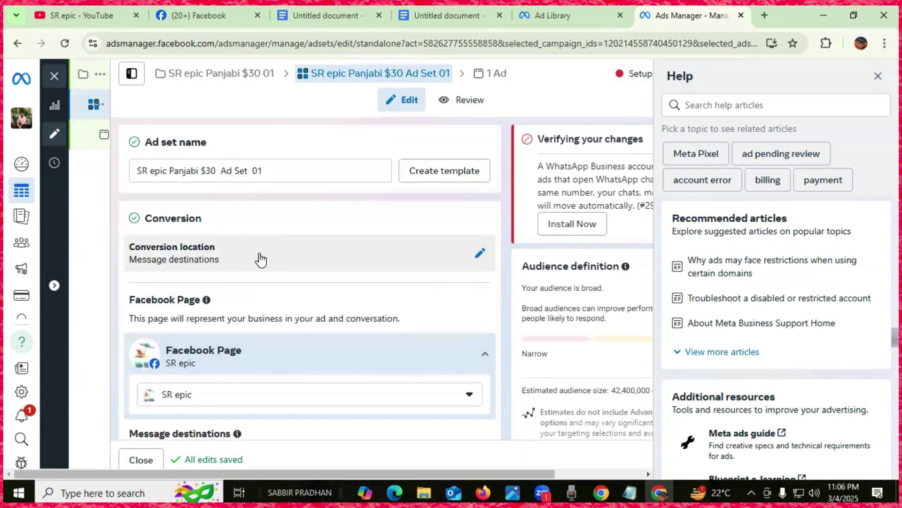
scroll(348, 302, "down", 5)
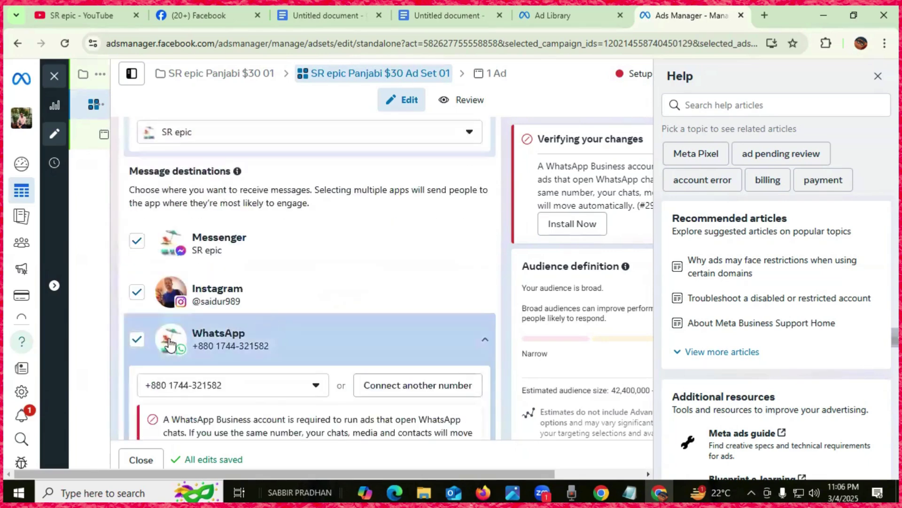
left_click(139, 344)
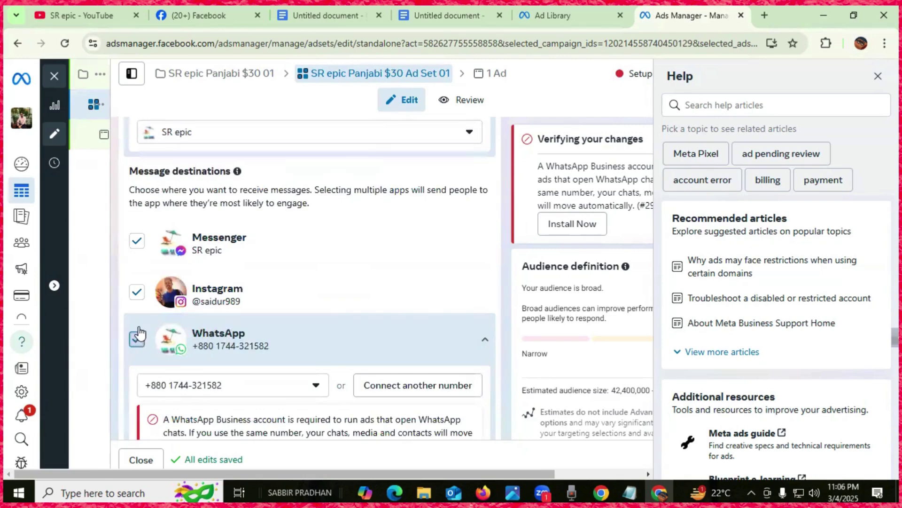
left_click(137, 293)
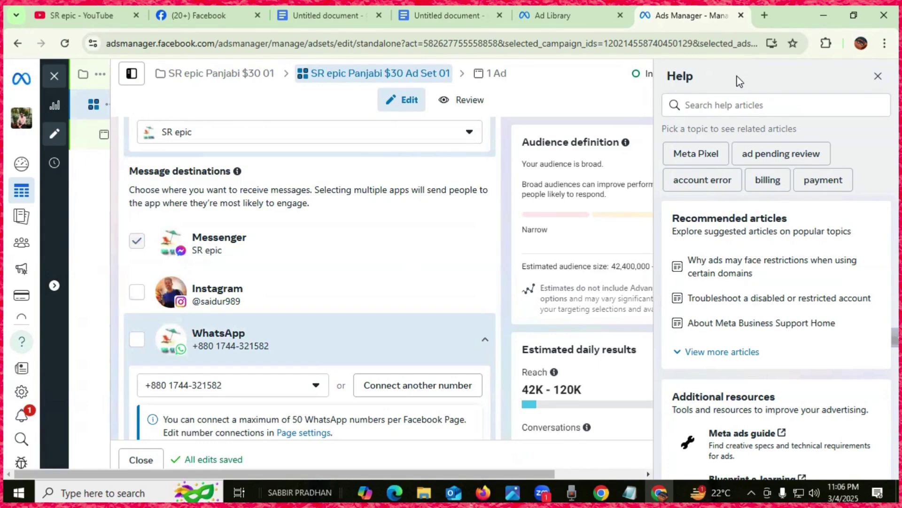
left_click(878, 76)
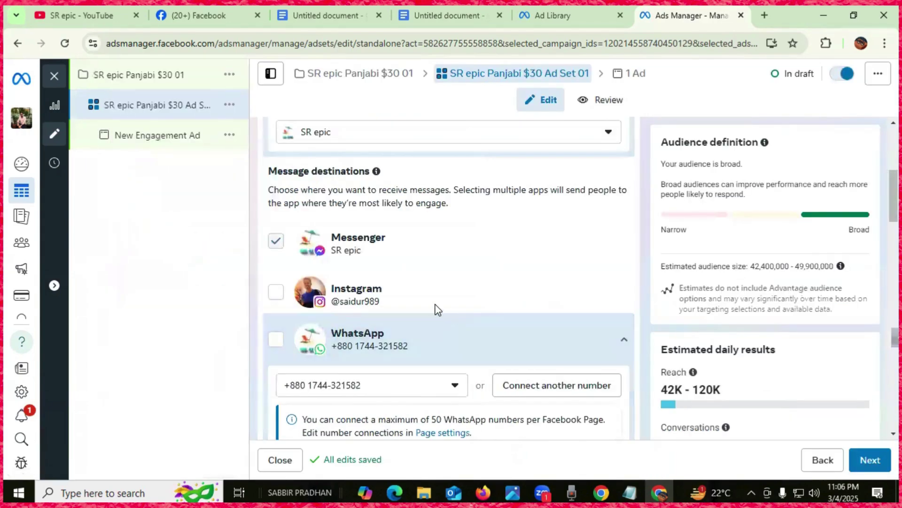
Step: Examine the WhatsApp number choices and the form for connecting another number, and dismiss the form without connecting one
scroll(438, 301, "down", 3)
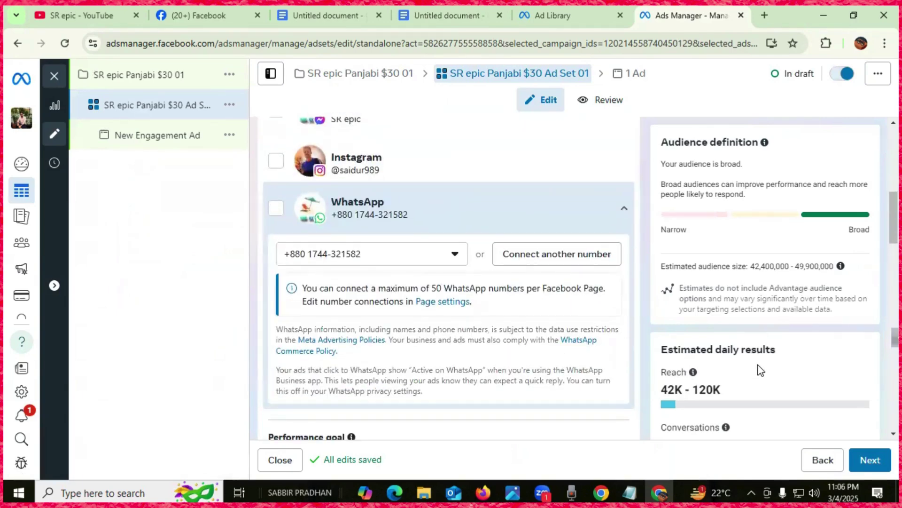
scroll(760, 371, "down", 2)
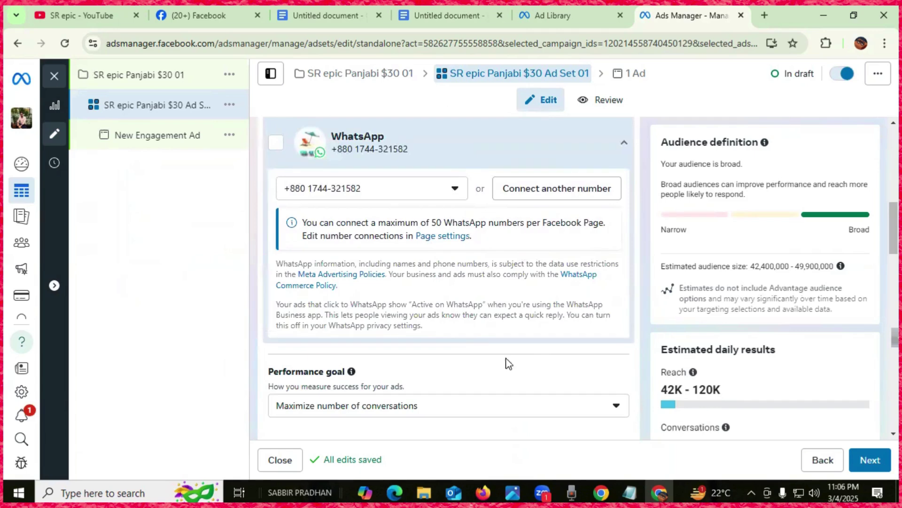
scroll(460, 323, "up", 5)
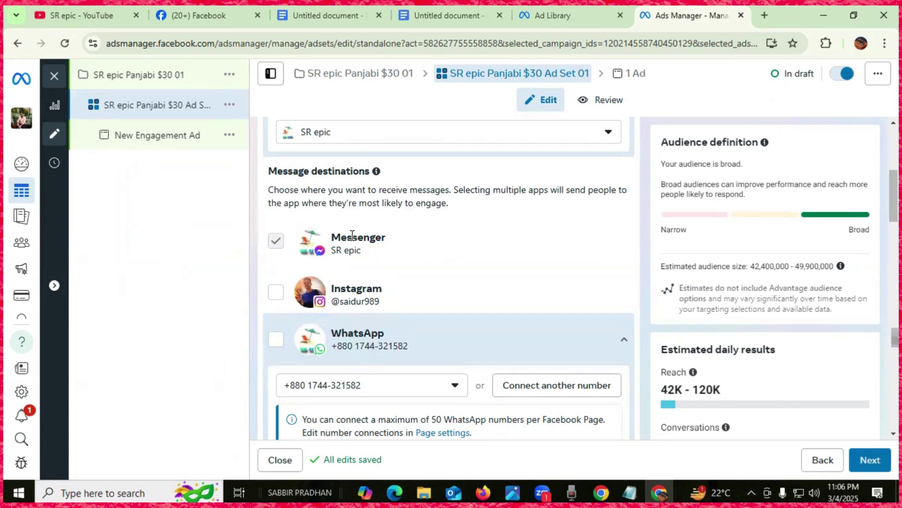
scroll(398, 329, "down", 2)
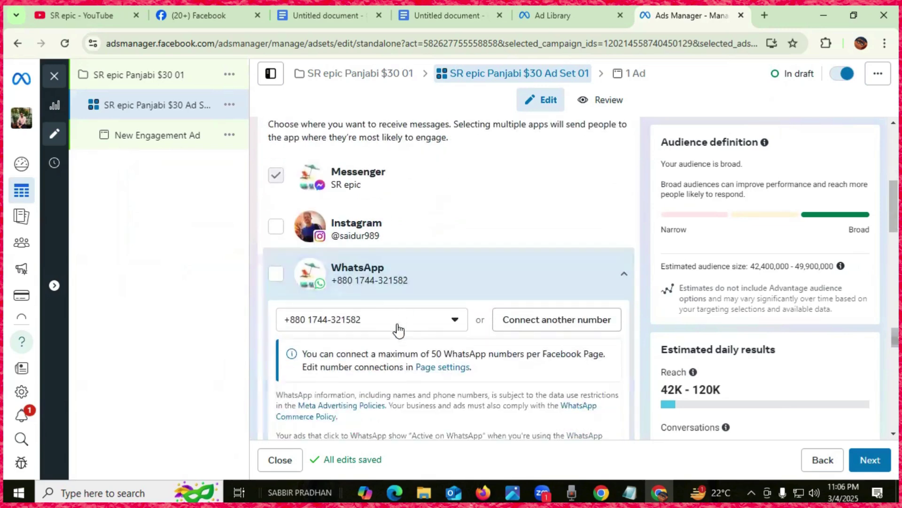
left_click(454, 318)
left_click(417, 375)
left_click(581, 323)
scroll(583, 316, "down", 5)
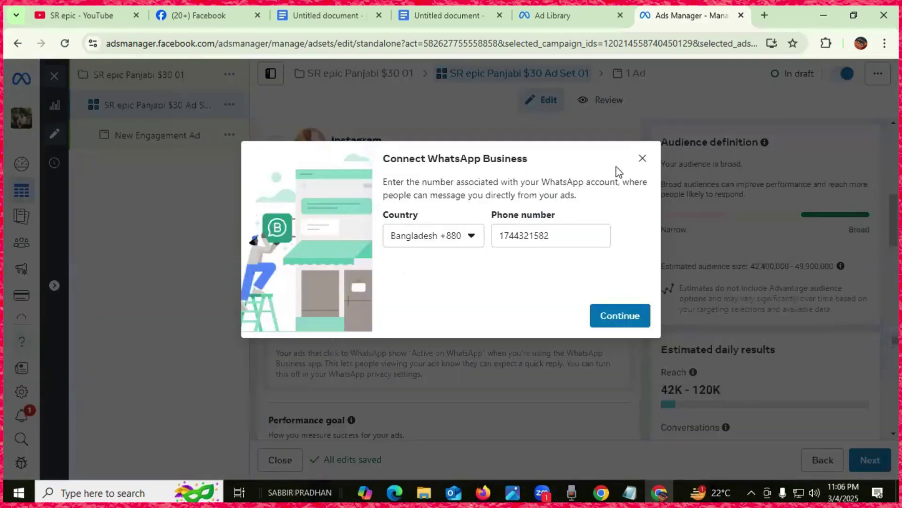
left_click(642, 158)
scroll(394, 342, "up", 3)
scroll(397, 366, "down", 3)
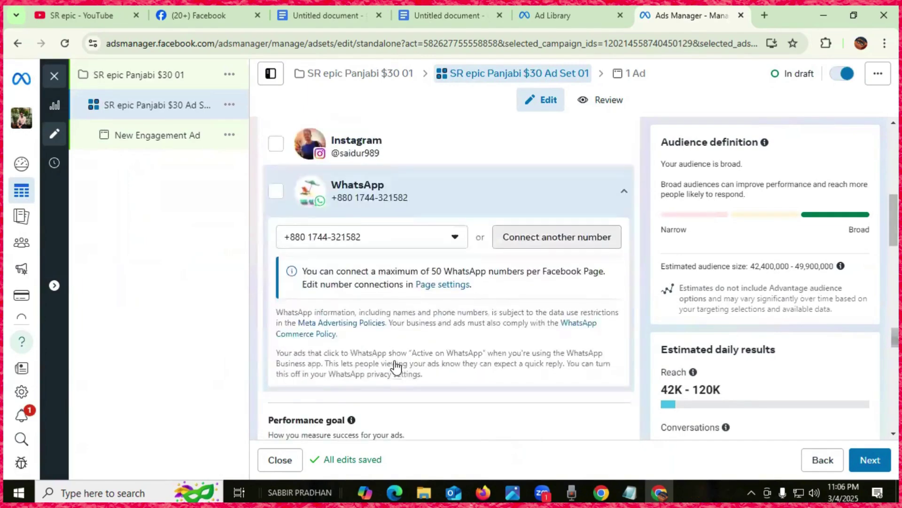
Step: Look over the performance goal and bid control, and expand the additional conversion options to check the delivery type above the budget
scroll(396, 365, "down", 2)
scroll(394, 360, "down", 1)
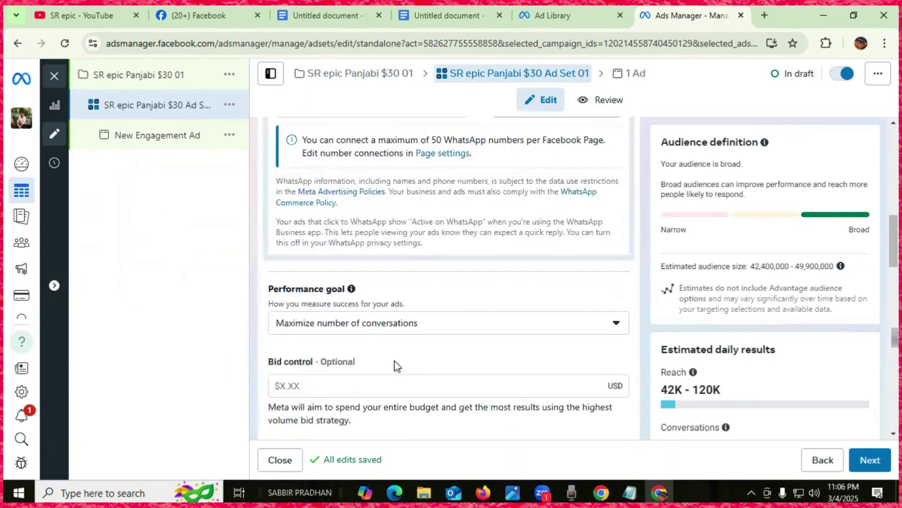
scroll(306, 322, "down", 1)
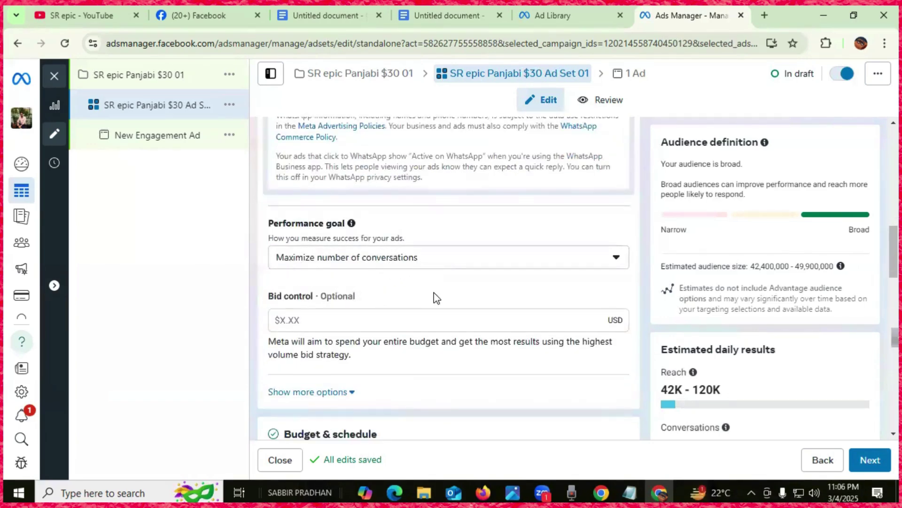
scroll(383, 382, "down", 1)
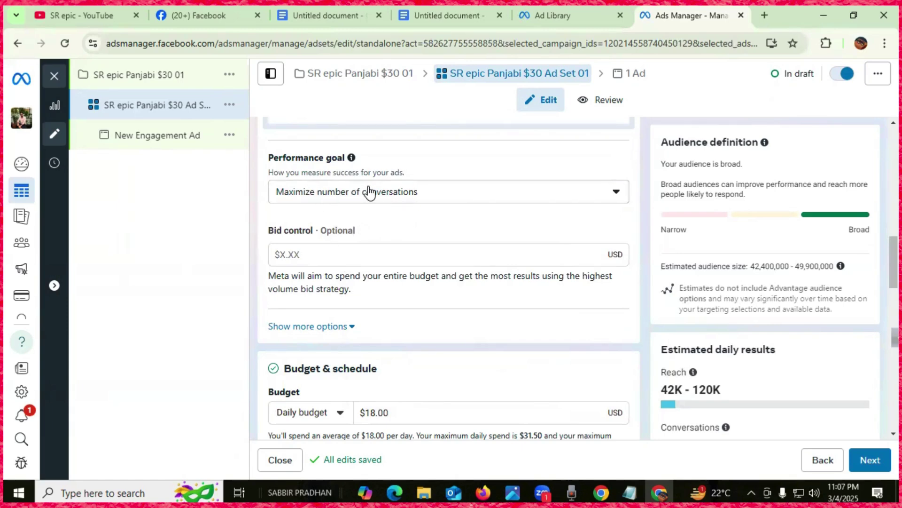
scroll(405, 206, "down", 1)
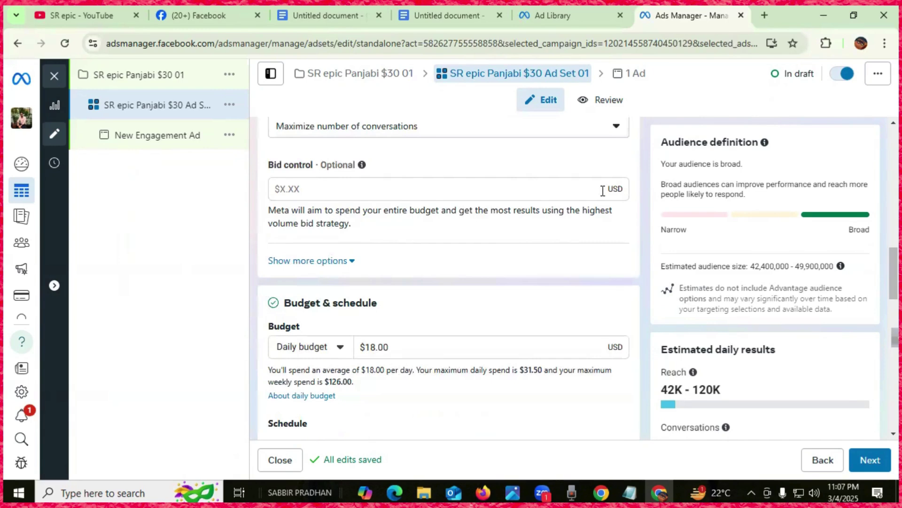
left_click(349, 261)
scroll(347, 263, "down", 1)
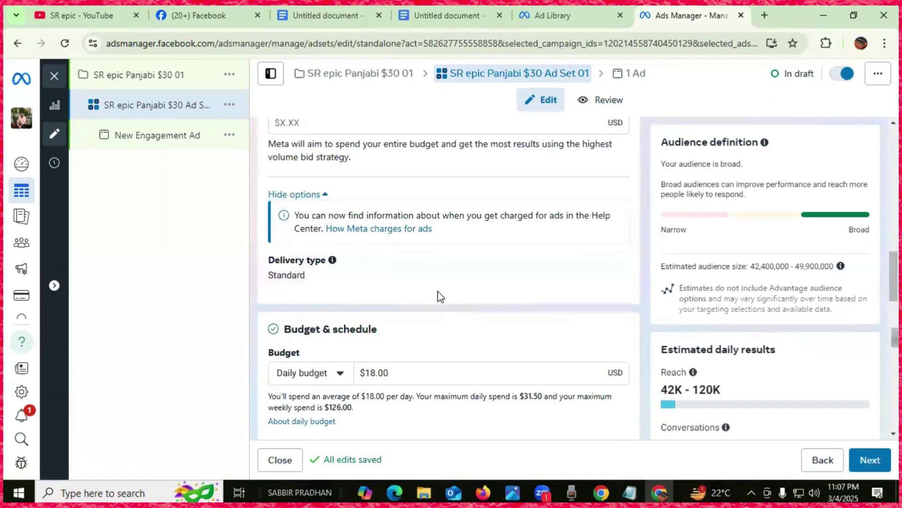
scroll(437, 296, "down", 1)
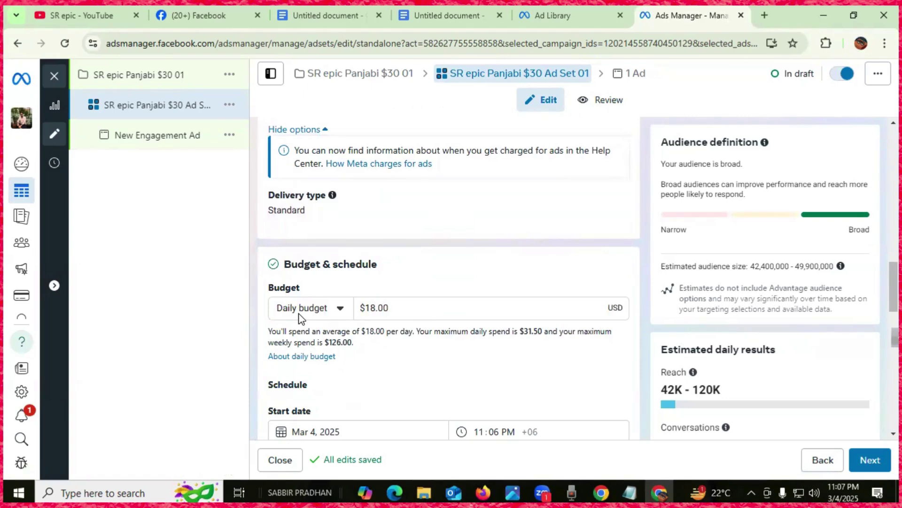
Step: Keep the ad set on a daily budget and set the amount to $5
left_click(337, 311)
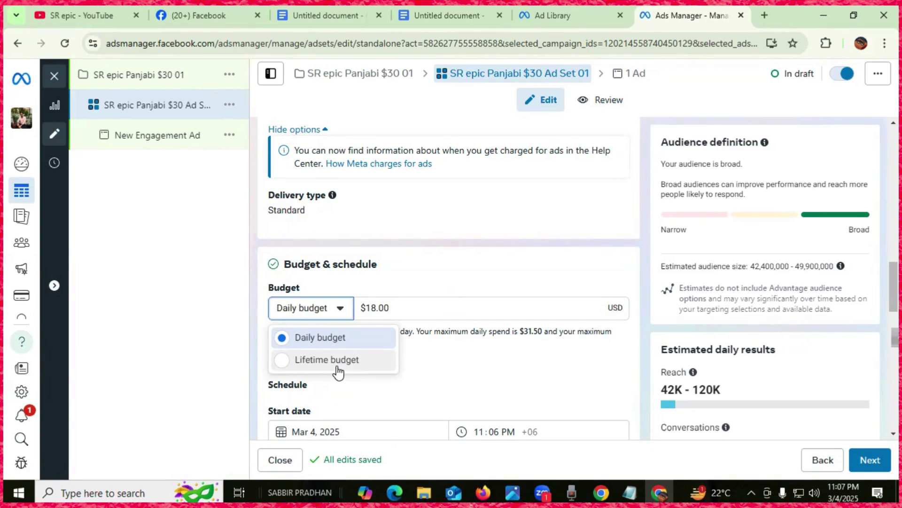
left_click(329, 339)
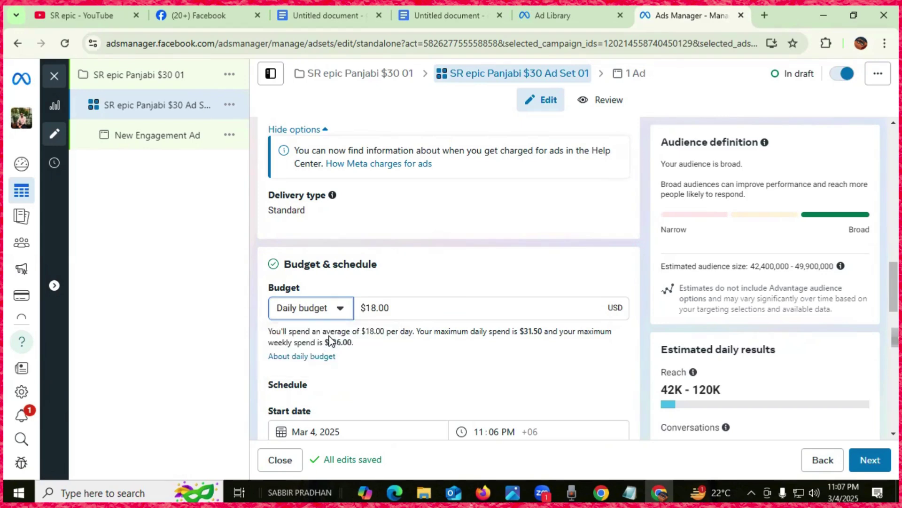
left_click(412, 311)
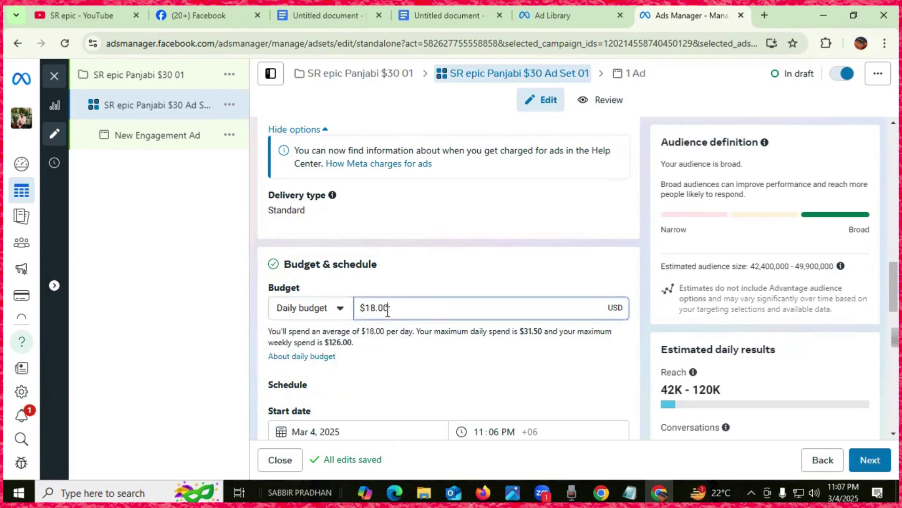
left_click_drag(389, 310, 365, 310)
type("5")
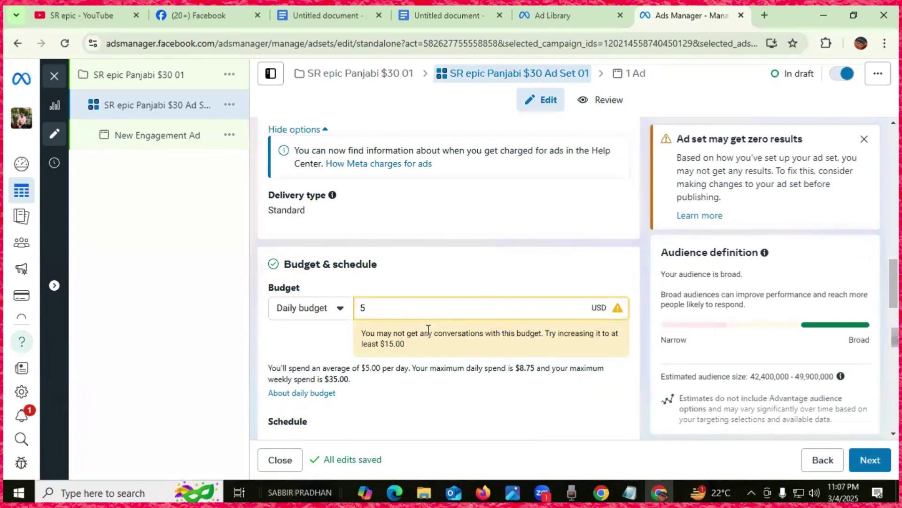
Step: Dismiss the ad set's zero-results warning and change the performance goal to Maximize number of link clicks
scroll(421, 318, "up", 6)
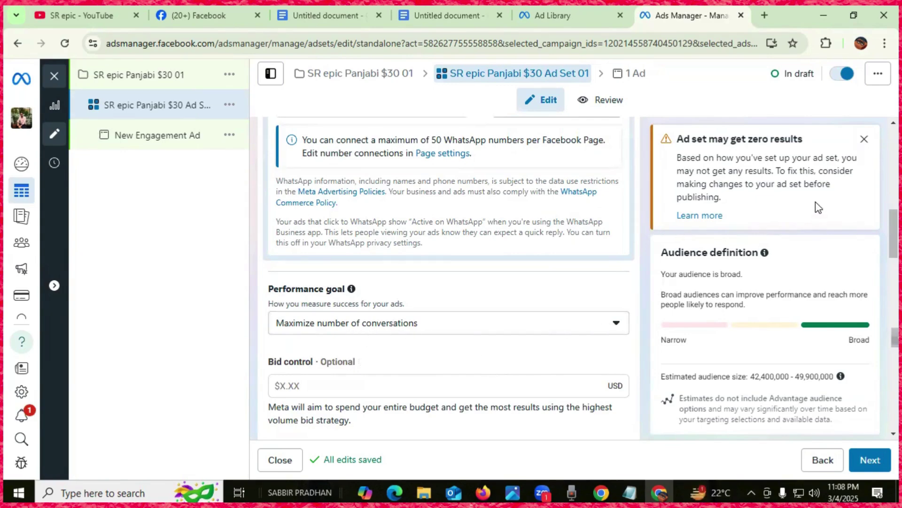
left_click(864, 139)
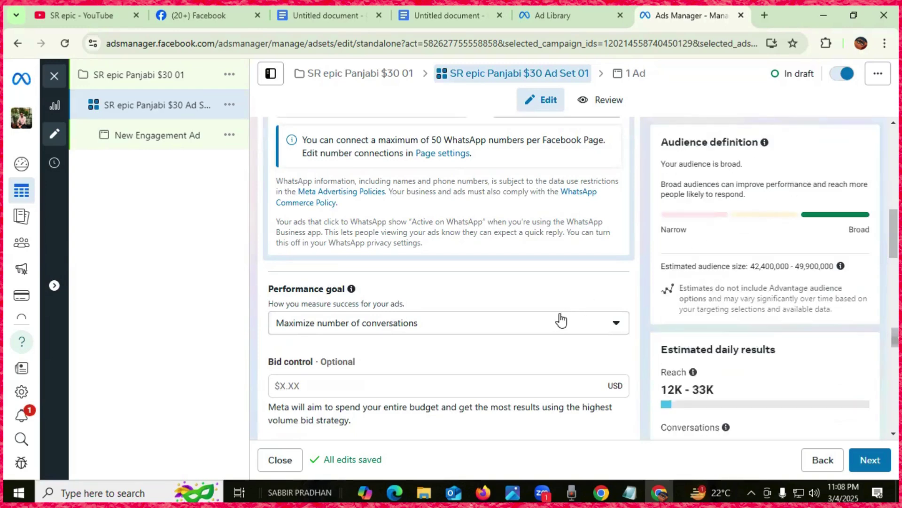
left_click(616, 324)
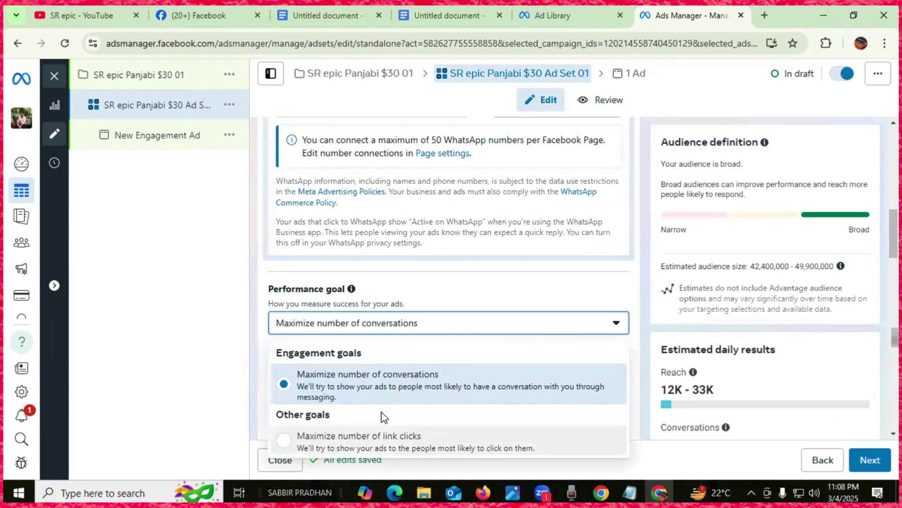
left_click(282, 444)
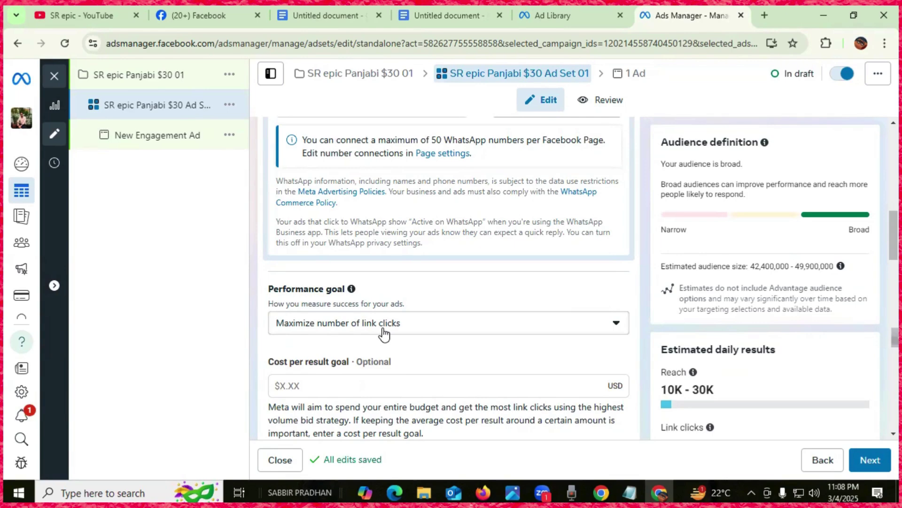
Step: Review the charging and delivery options, daily budget and schedule alongside the estimated daily results for the link-clicks goal
scroll(419, 333, "down", 5)
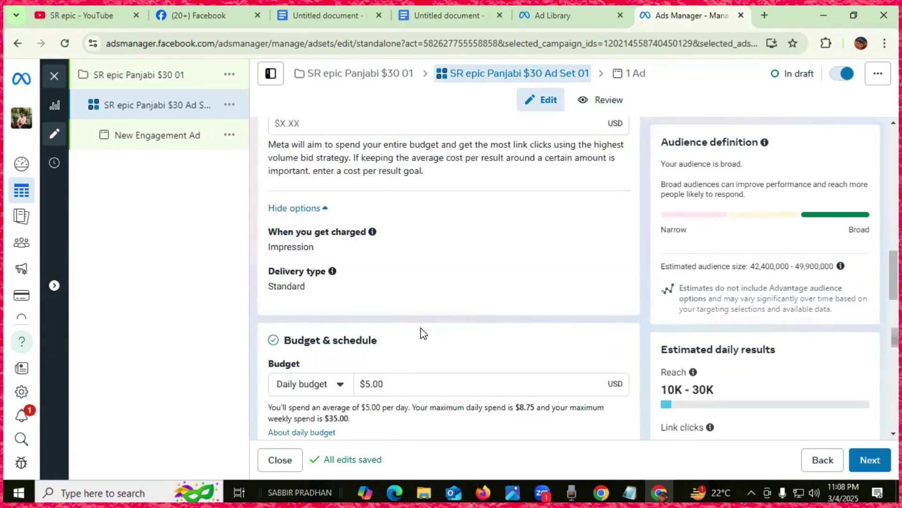
scroll(422, 328, "down", 3)
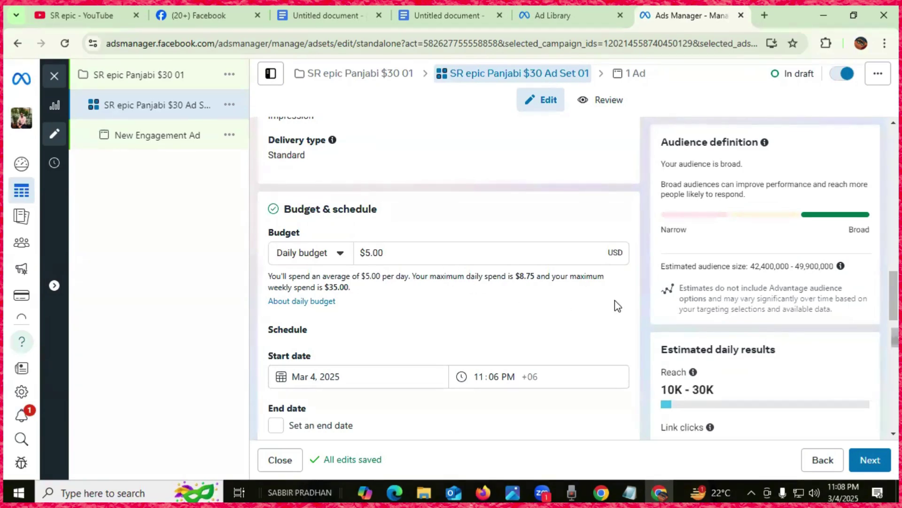
scroll(564, 285, "down", 1)
scroll(507, 268, "up", 1)
scroll(747, 358, "down", 1)
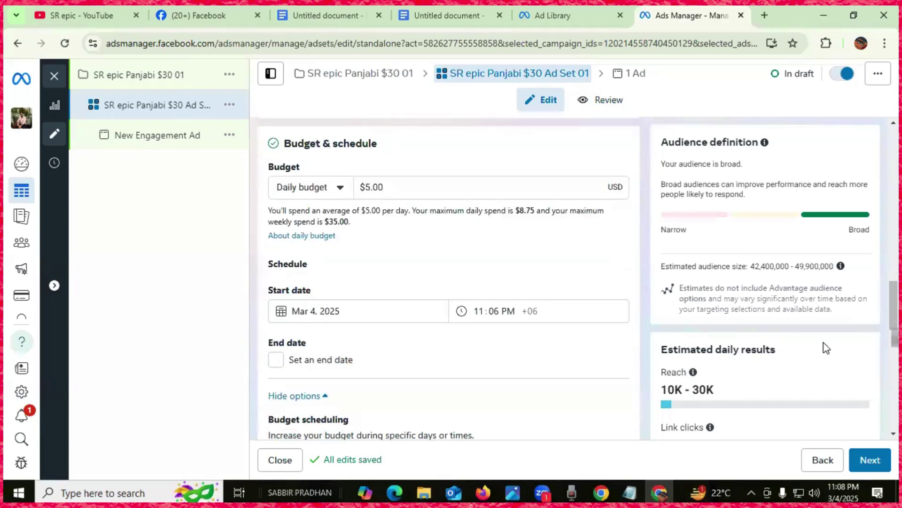
triple_click(774, 353)
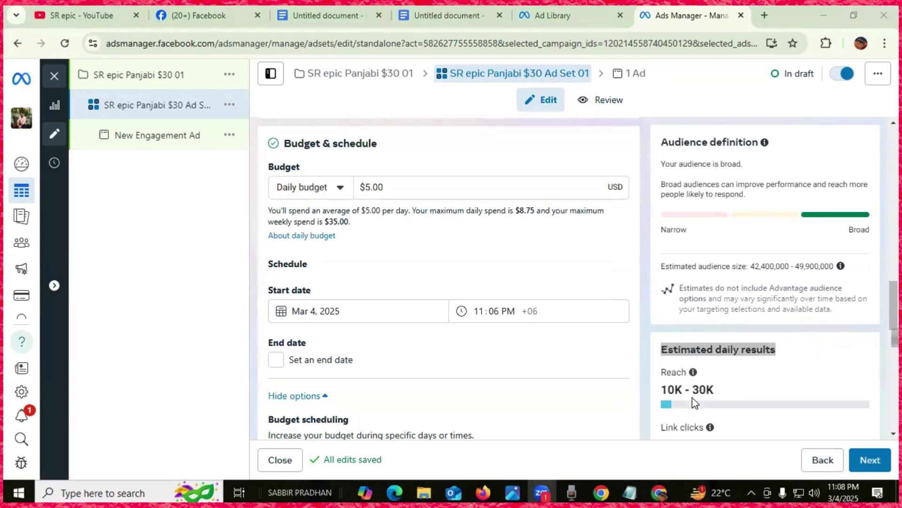
left_click(750, 384)
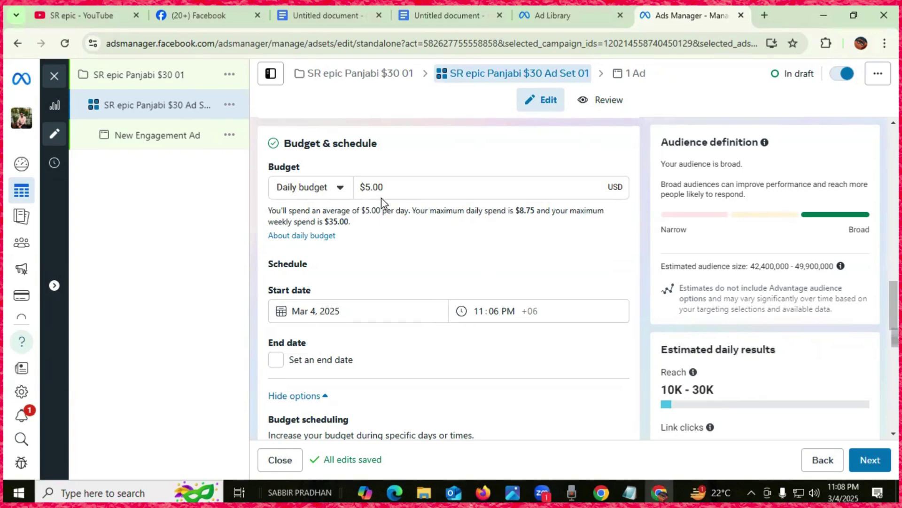
Step: Examine the audience, placements and estimated daily link clicks, and look back over the schedule, budget and performance goal
scroll(736, 377, "down", 8)
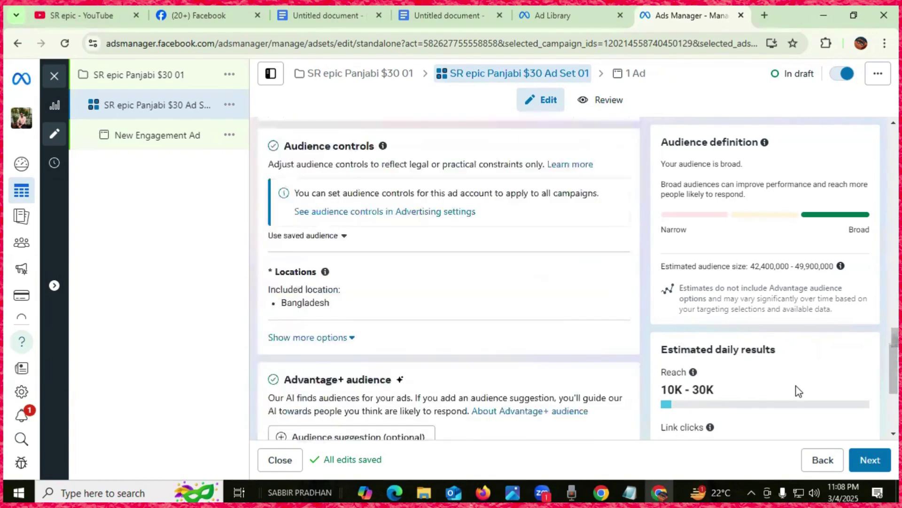
scroll(764, 387, "down", 5)
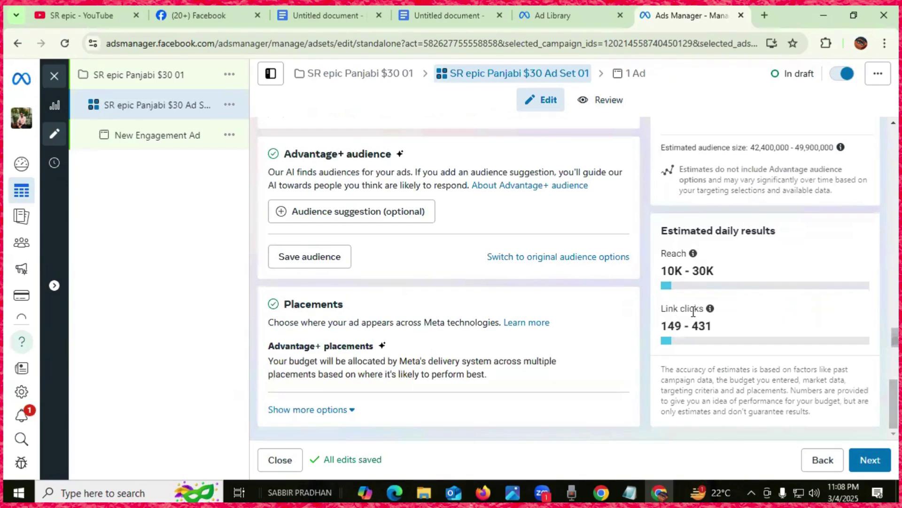
scroll(463, 264, "up", 3)
scroll(501, 296, "down", 3)
scroll(421, 282, "up", 8)
scroll(421, 319, "up", 5)
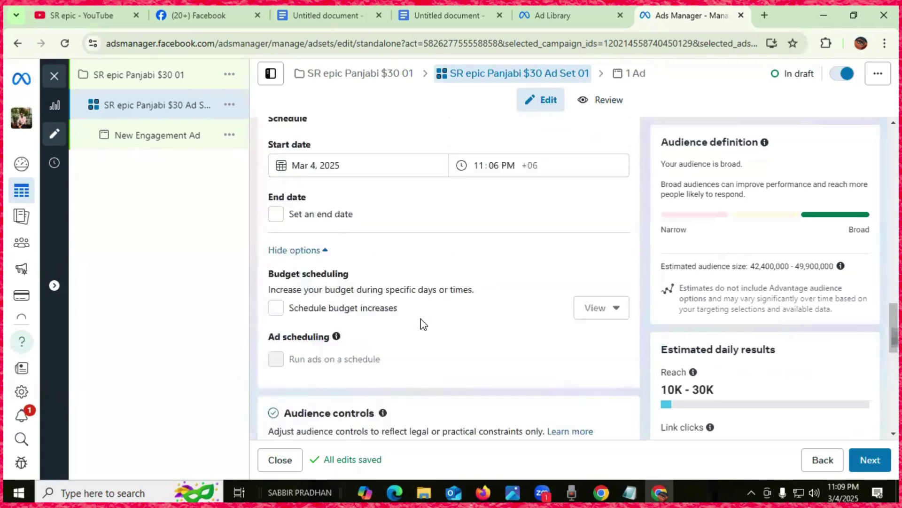
scroll(364, 305, "up", 3)
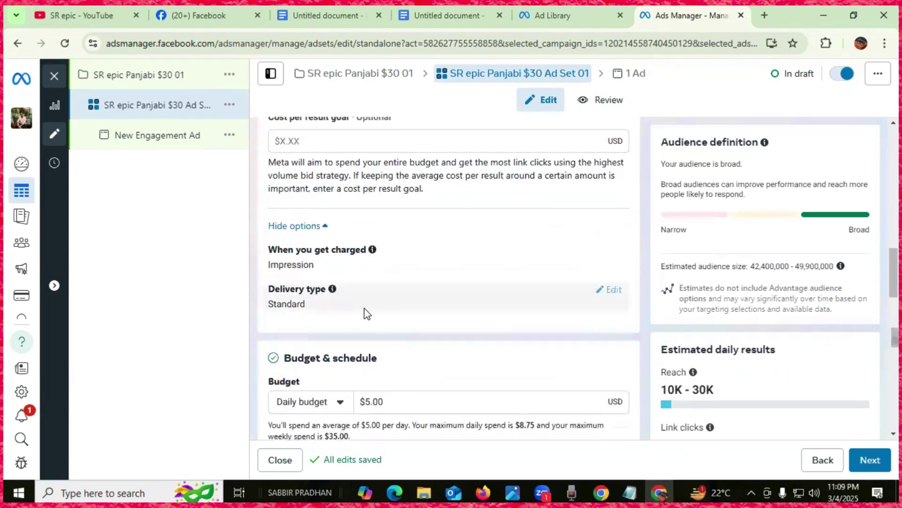
scroll(367, 315, "down", 5)
scroll(368, 319, "down", 2)
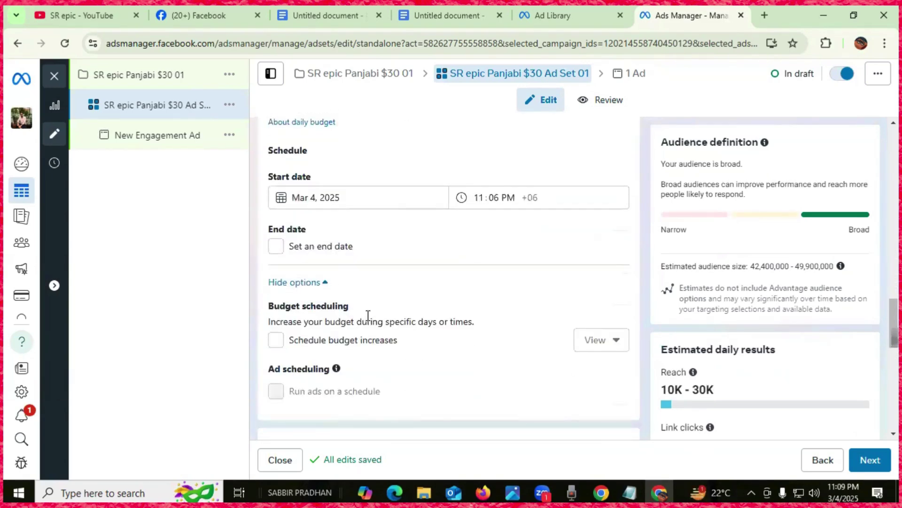
scroll(451, 325, "up", 8)
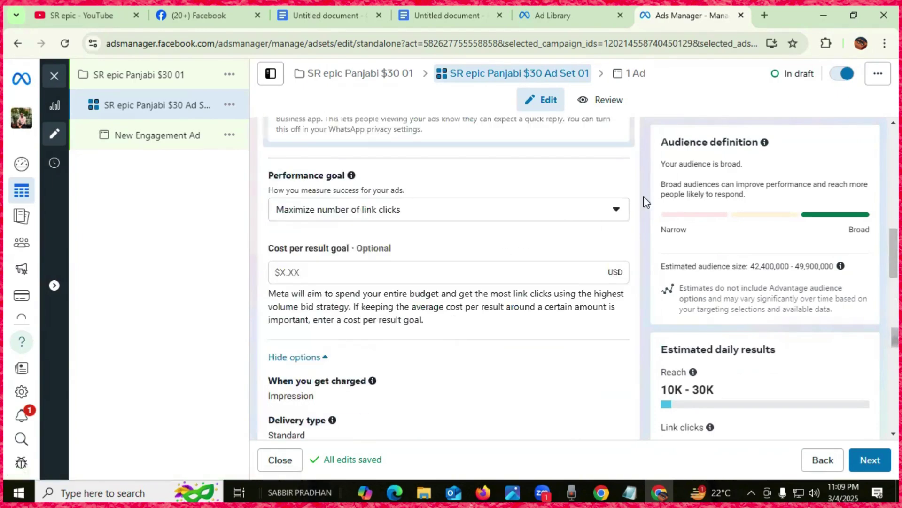
Step: Set the ad set's performance goal to maximize number of conversations and look through the budget, schedule, audience and placement sections
left_click(615, 208)
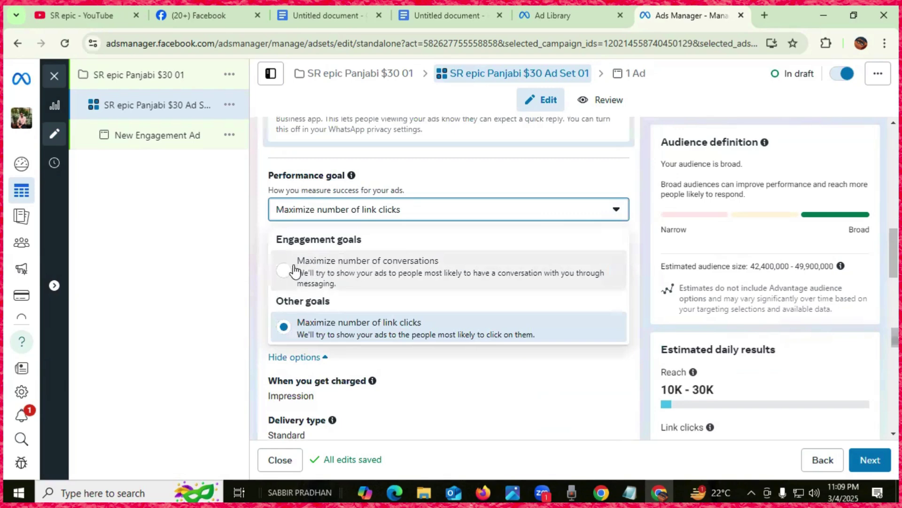
left_click(282, 277)
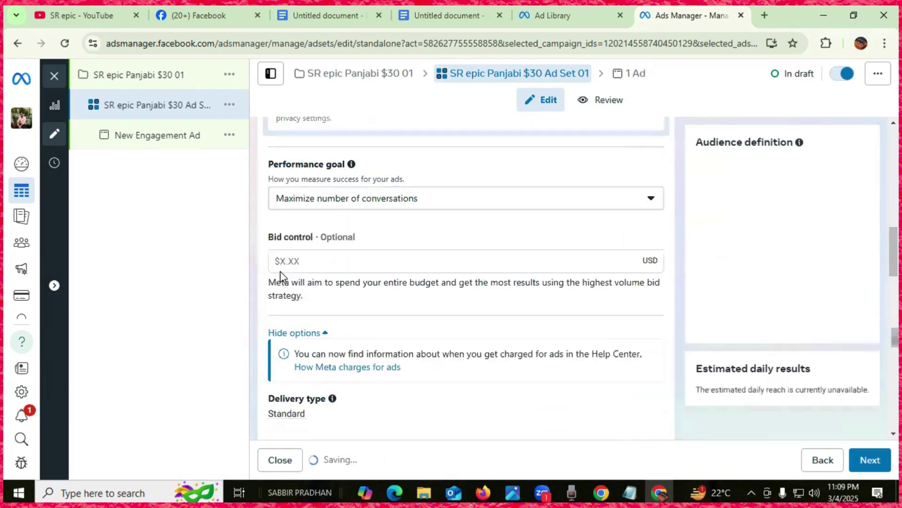
scroll(425, 283, "down", 4)
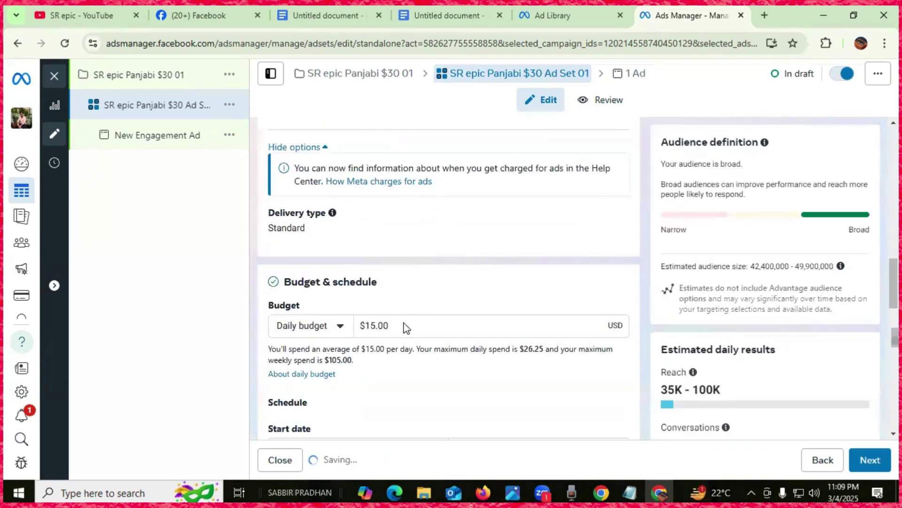
scroll(651, 351, "down", 2)
scroll(719, 366, "down", 5)
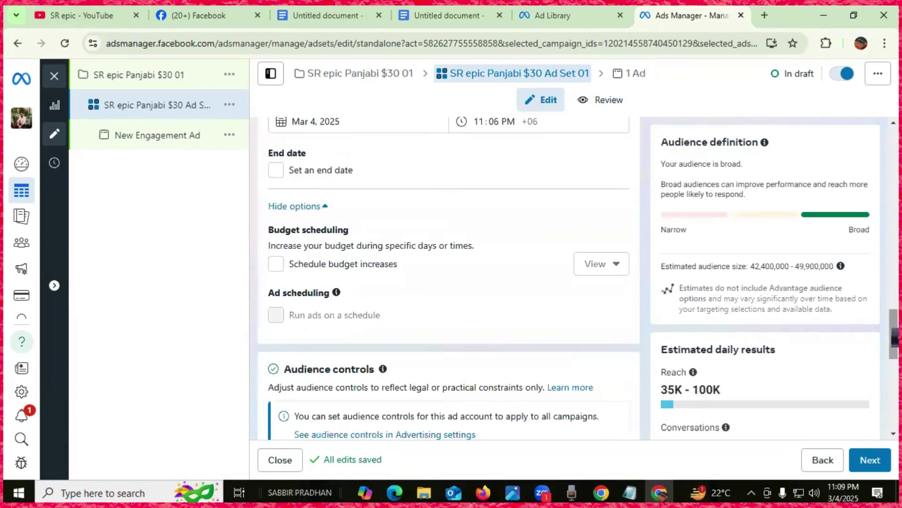
scroll(895, 336, "down", 8)
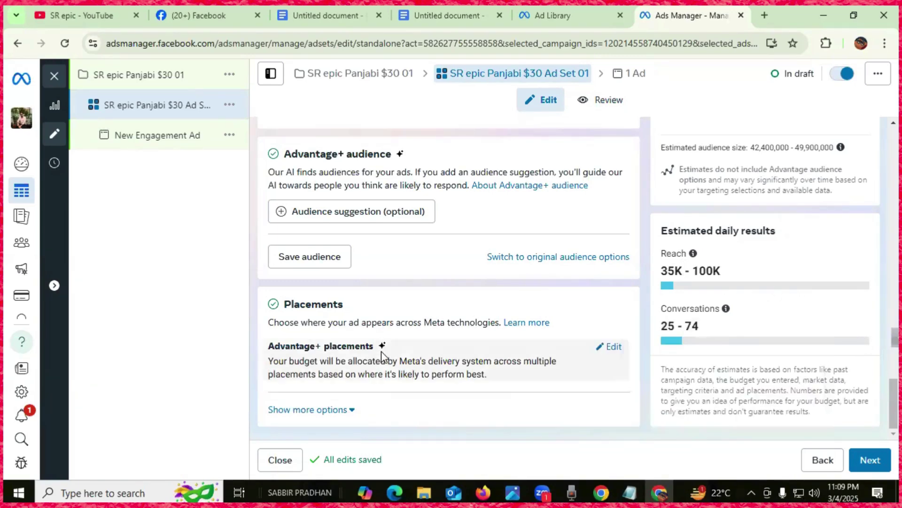
Step: Set the ad set's performance goal to maximize number of link clicks
scroll(382, 352, "up", 10)
scroll(381, 356, "up", 6)
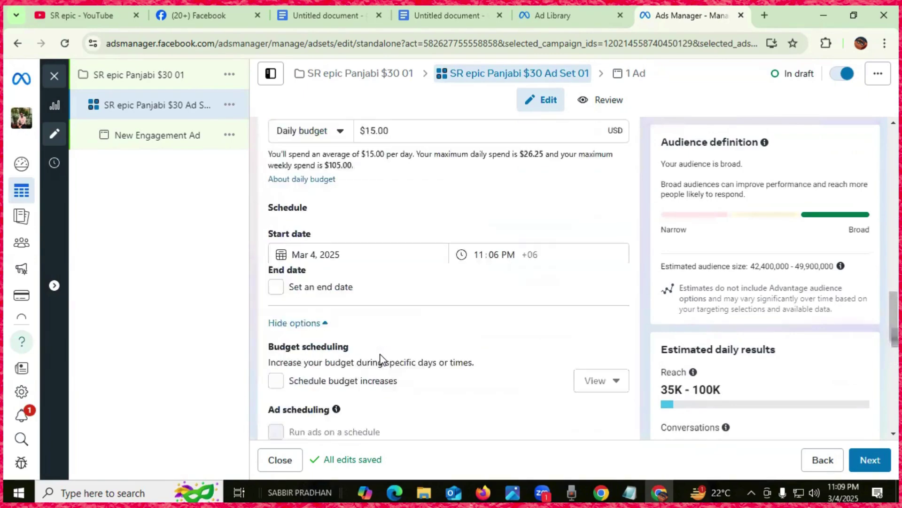
scroll(382, 360, "up", 7)
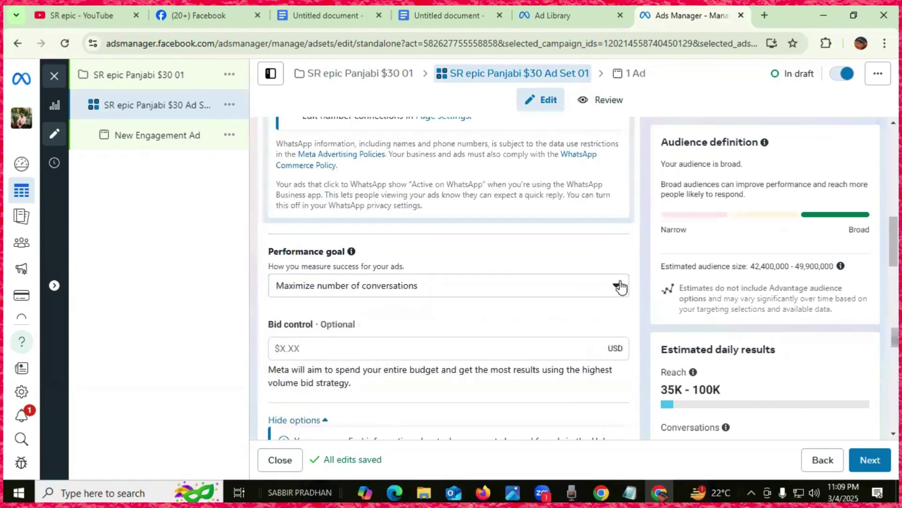
left_click(617, 286)
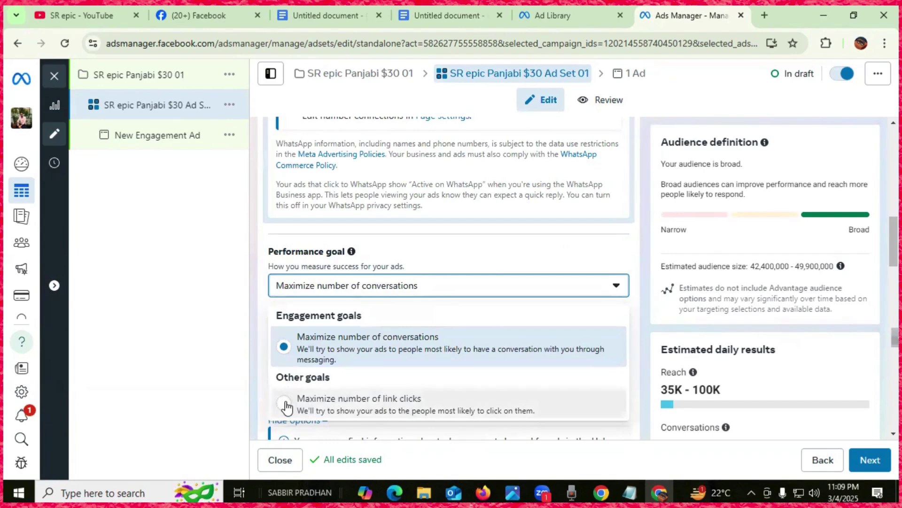
left_click(285, 405)
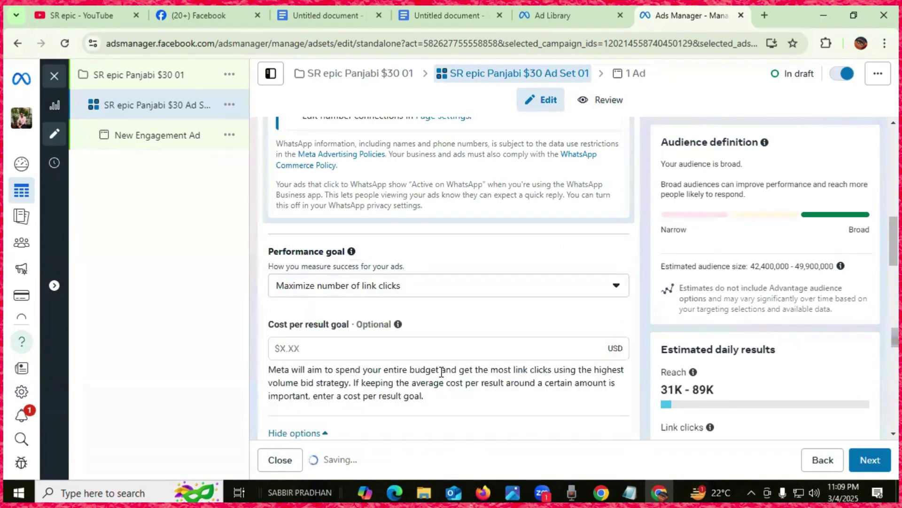
Step: Try to set the ad set's daily budget to 5 USD
scroll(443, 371, "down", 7)
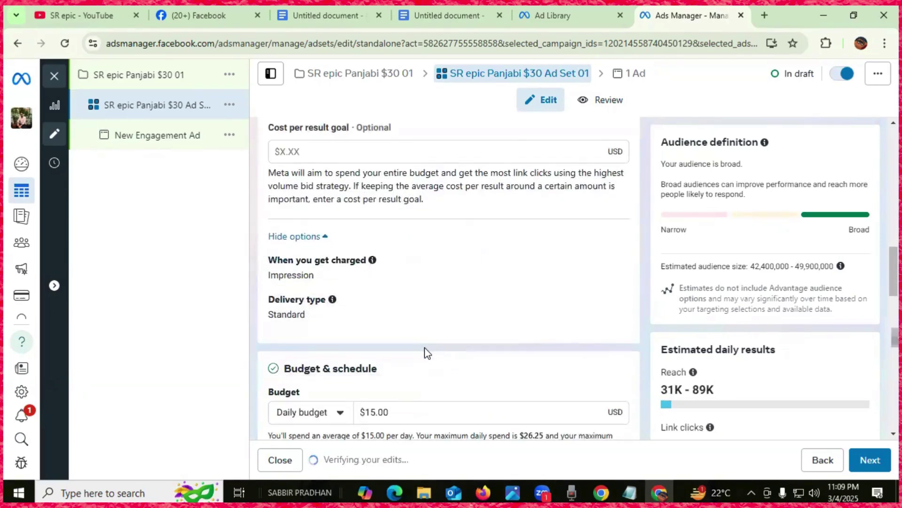
left_click_drag(401, 280, 350, 282)
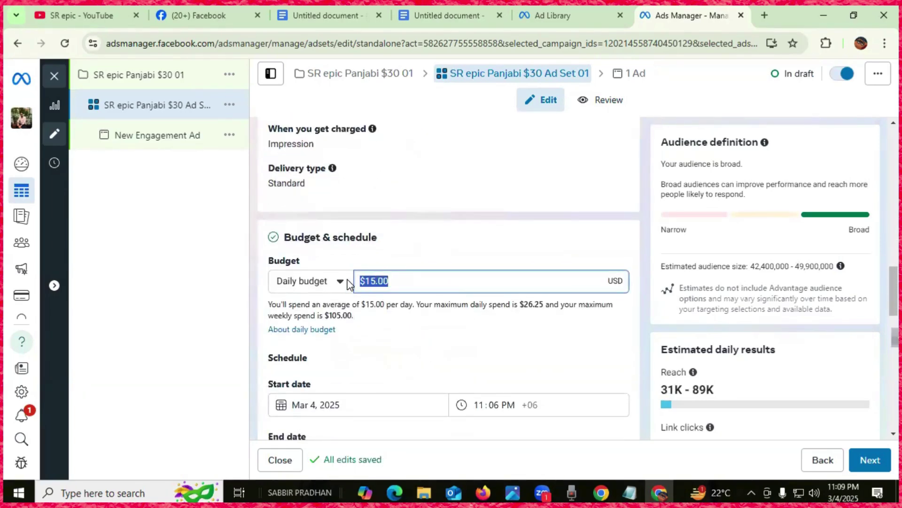
type("5")
left_click(521, 226)
scroll(405, 278, "up", 5)
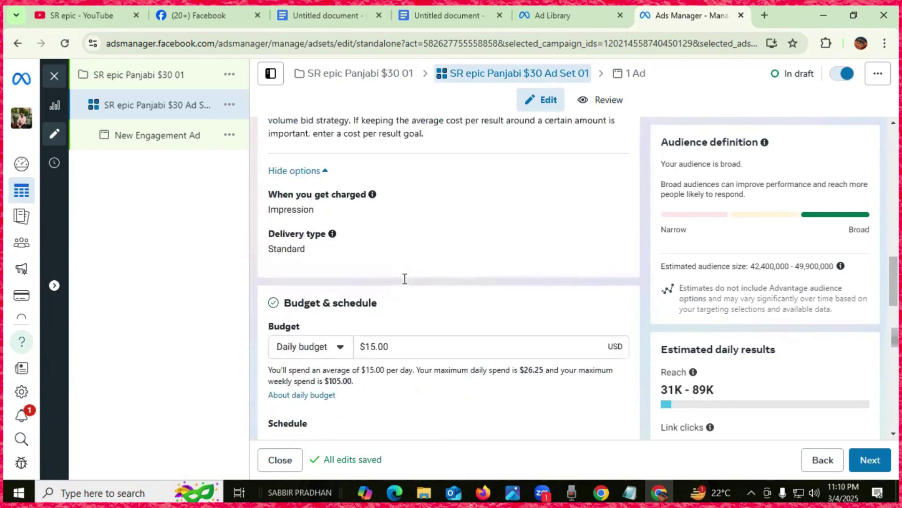
scroll(405, 320, "down", 5)
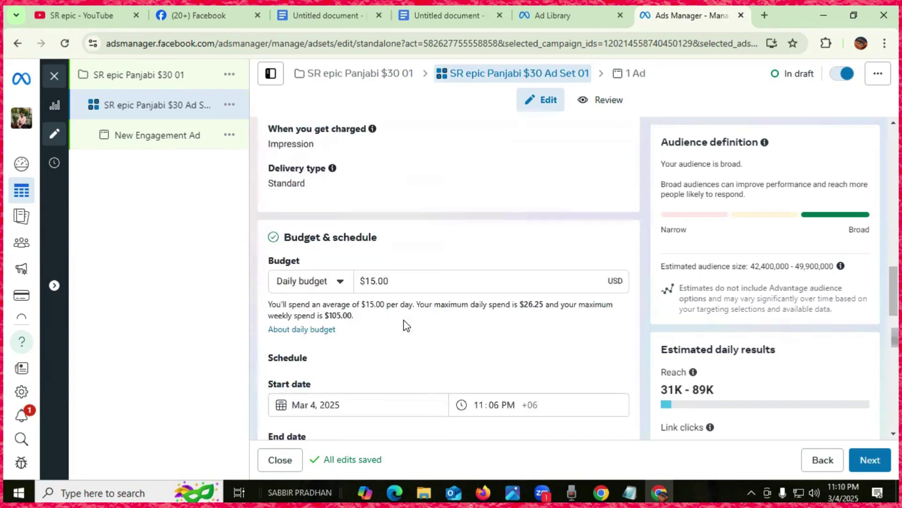
left_click_drag(401, 282, 353, 282)
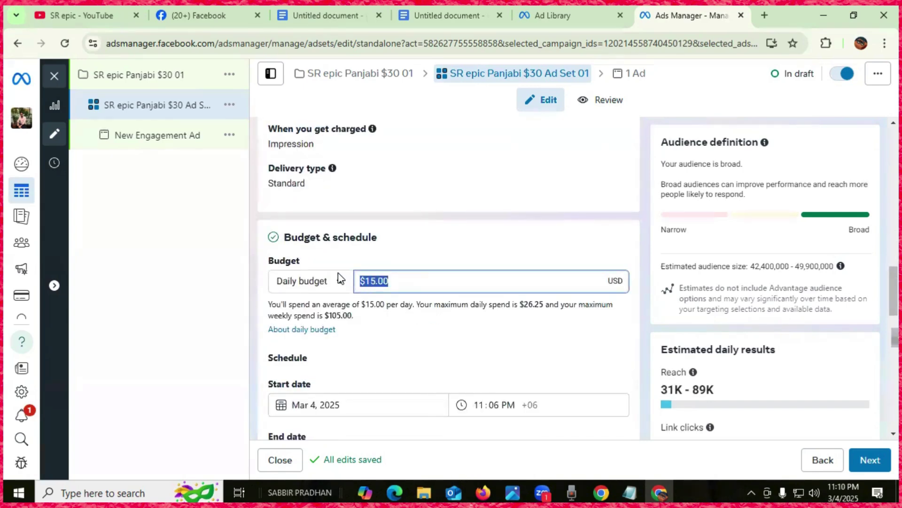
type("5")
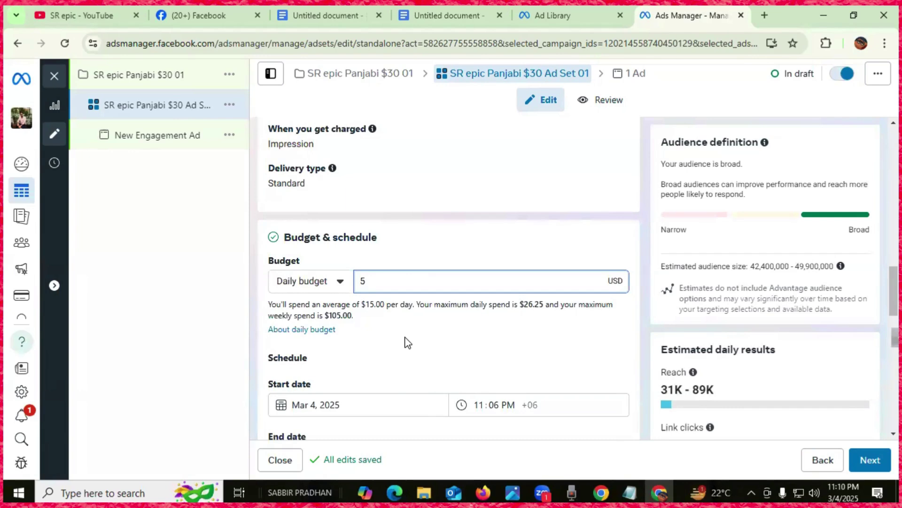
Step: Set the ad set's start to March 5, 2025 at 10:00 AM and enable an end date
scroll(406, 338, "down", 3)
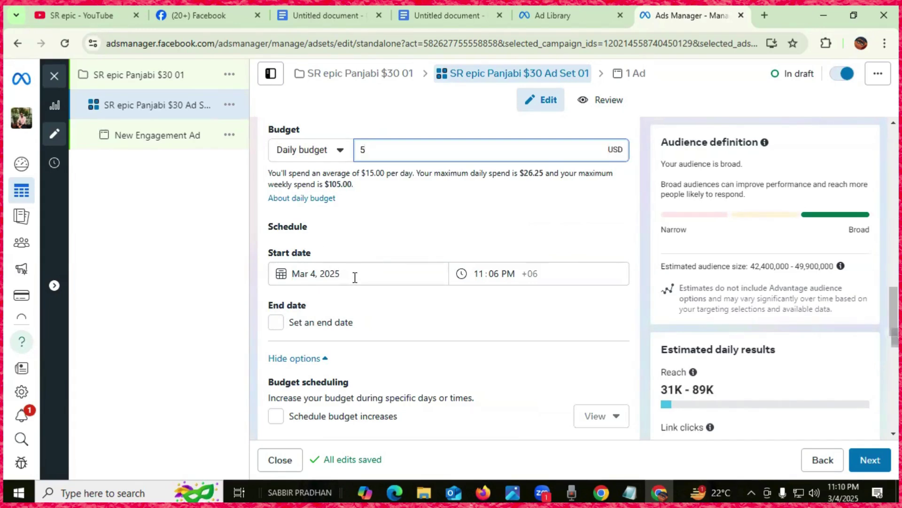
left_click(314, 273)
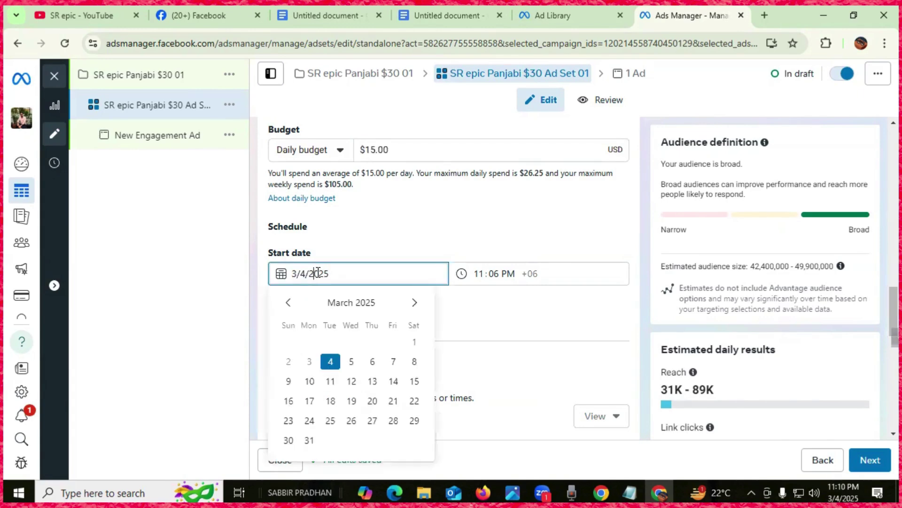
left_click(352, 362)
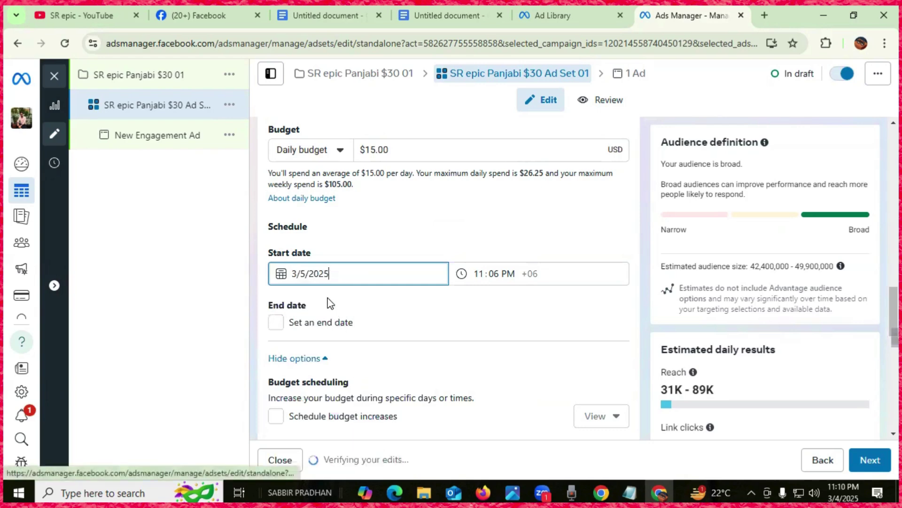
left_click(494, 273)
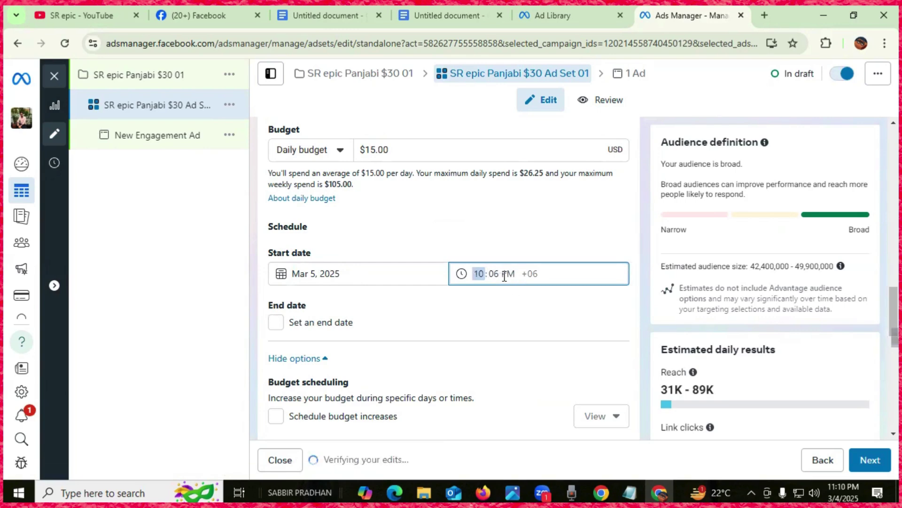
left_click(499, 275)
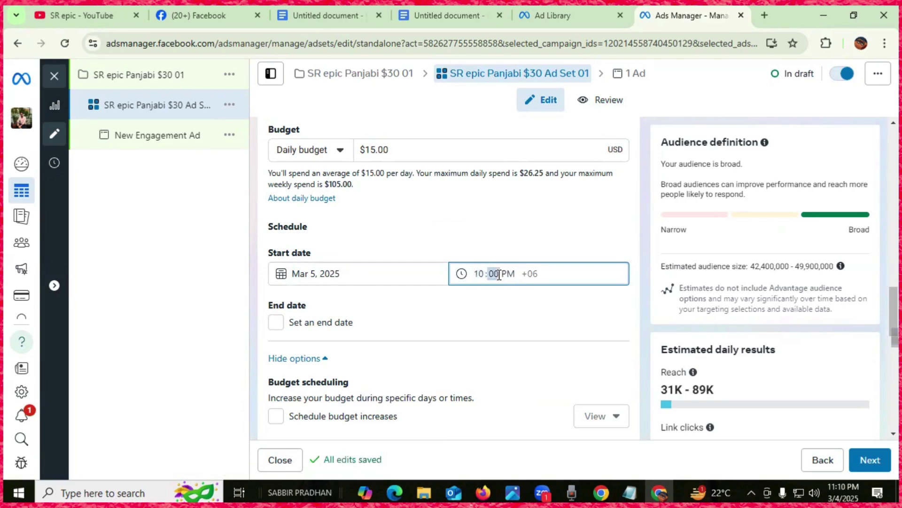
left_click(514, 272)
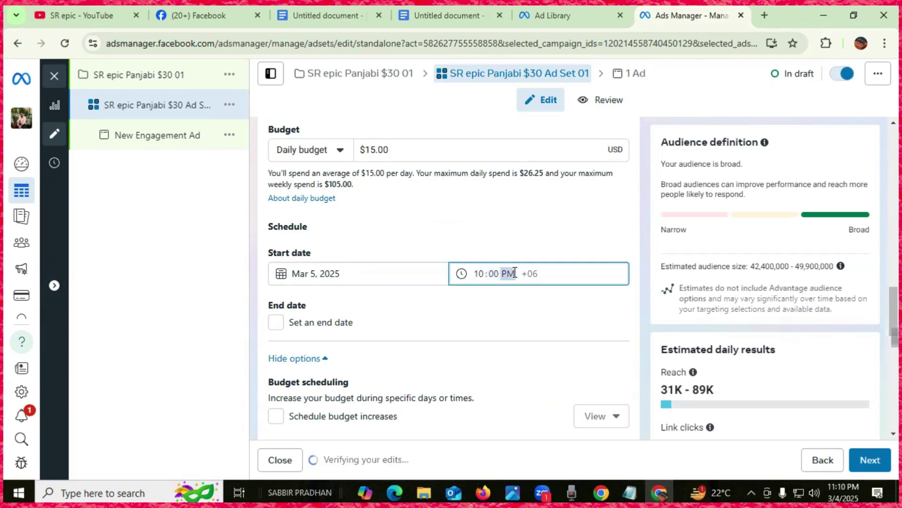
key("a")
left_click(540, 312)
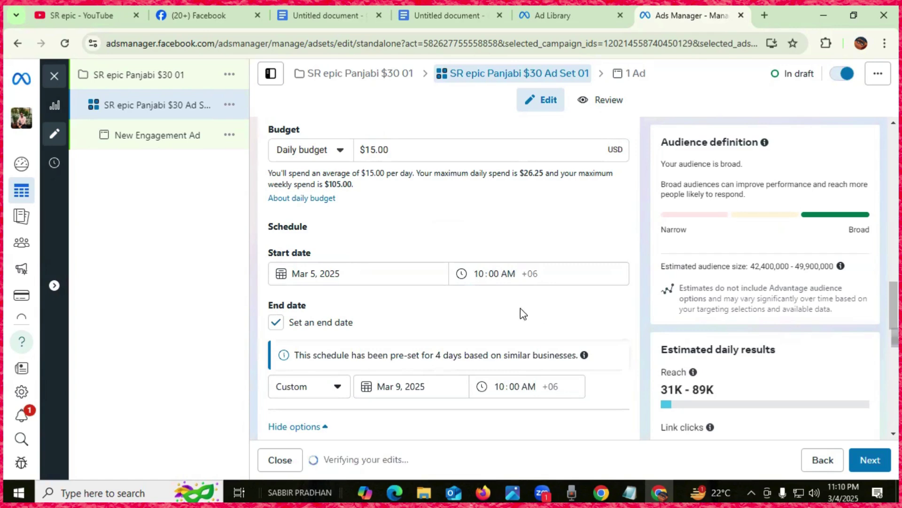
Step: Check the preset durations for the schedule's end and set the custom end date to March 8, 2025
scroll(428, 318, "down", 1)
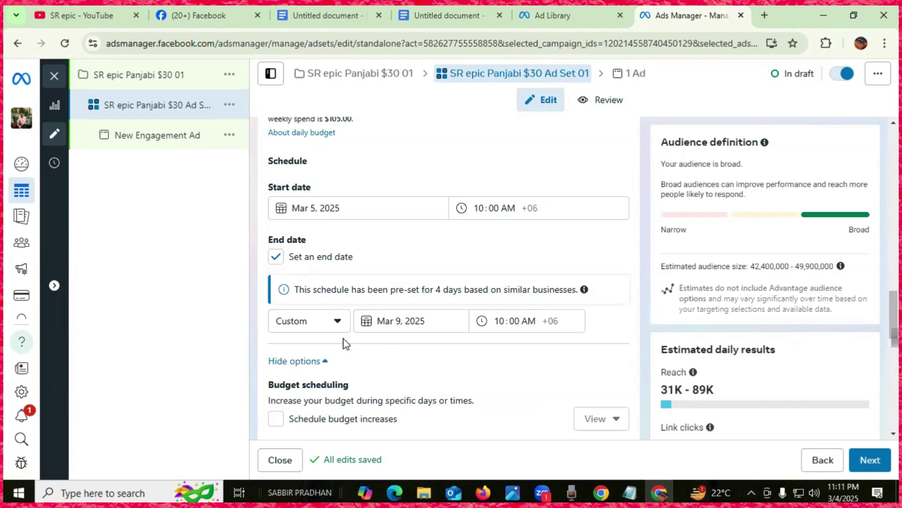
left_click(337, 324)
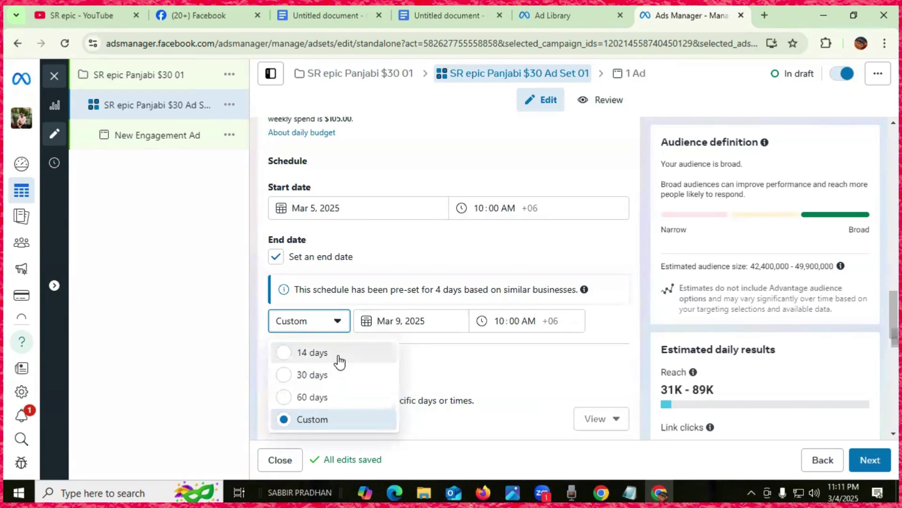
left_click(339, 324)
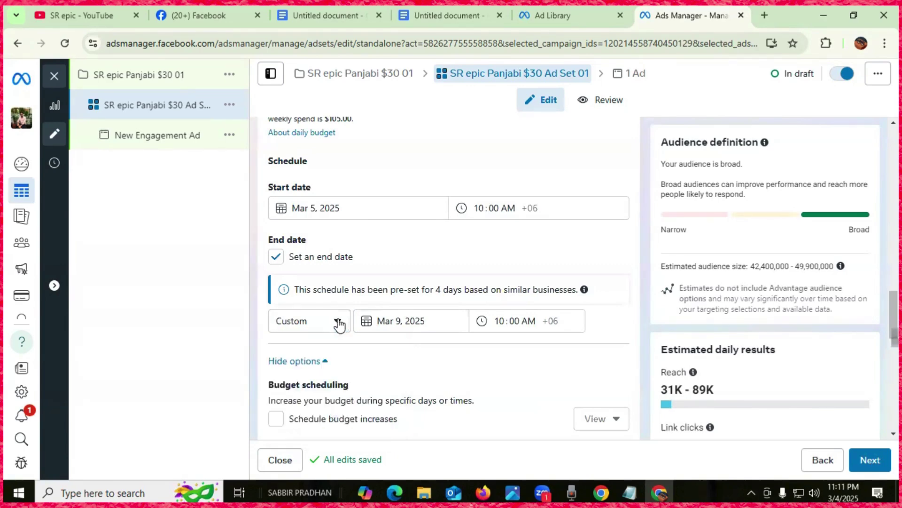
left_click(400, 321)
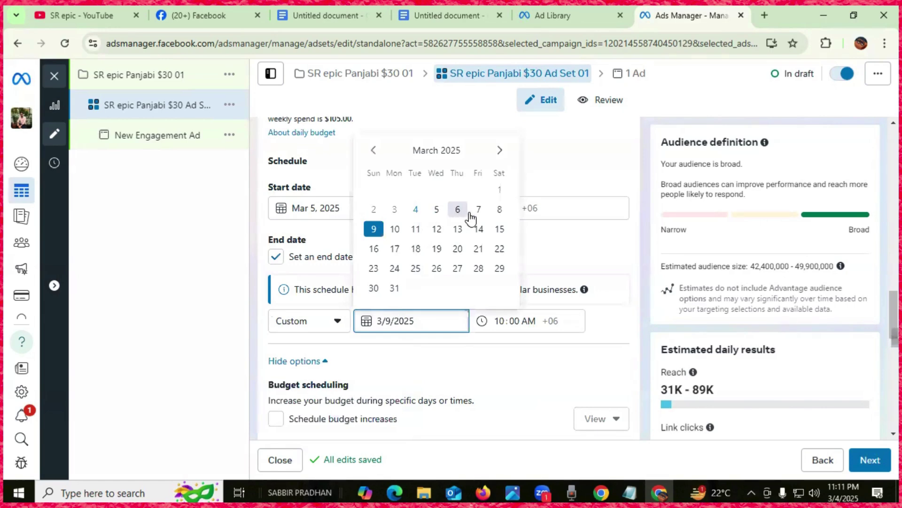
left_click(499, 210)
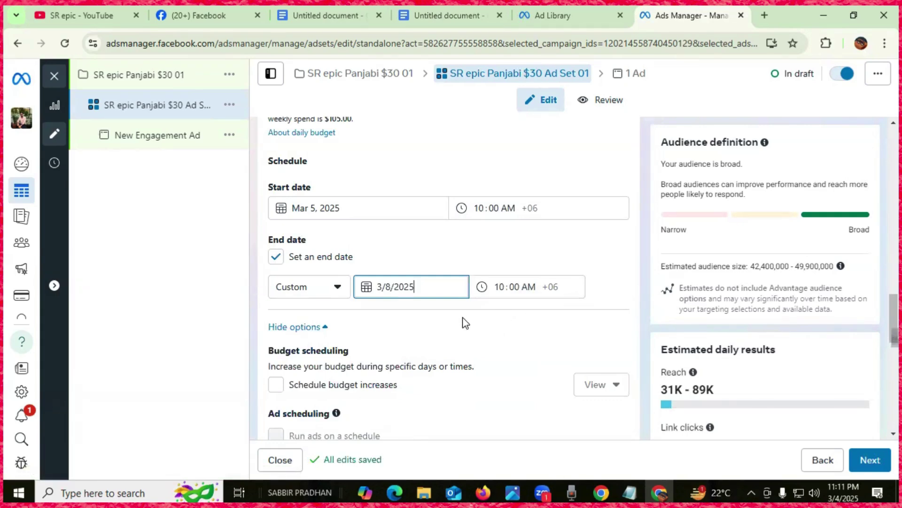
Step: Examine the budget scheduling option and the ad account's audience controls in Advertising settings, leaving the account controls unedited
scroll(461, 323, "down", 1)
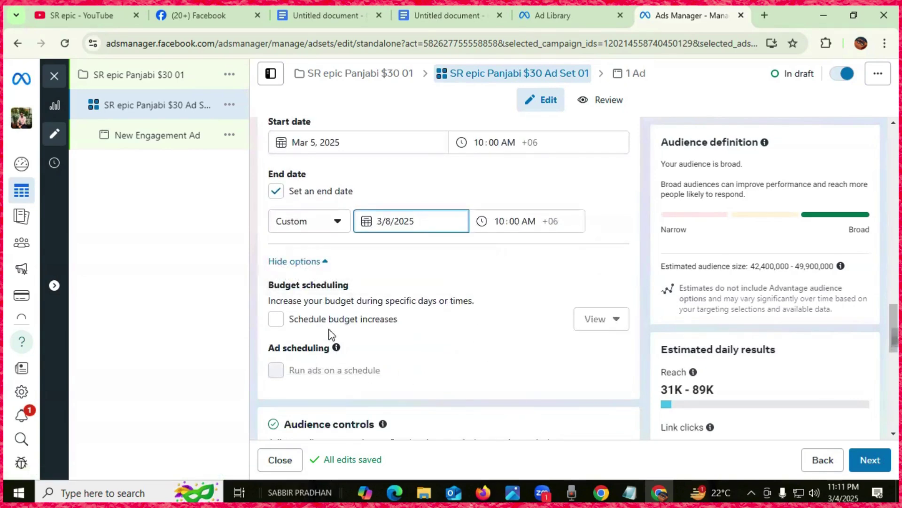
mouse_move(419, 323)
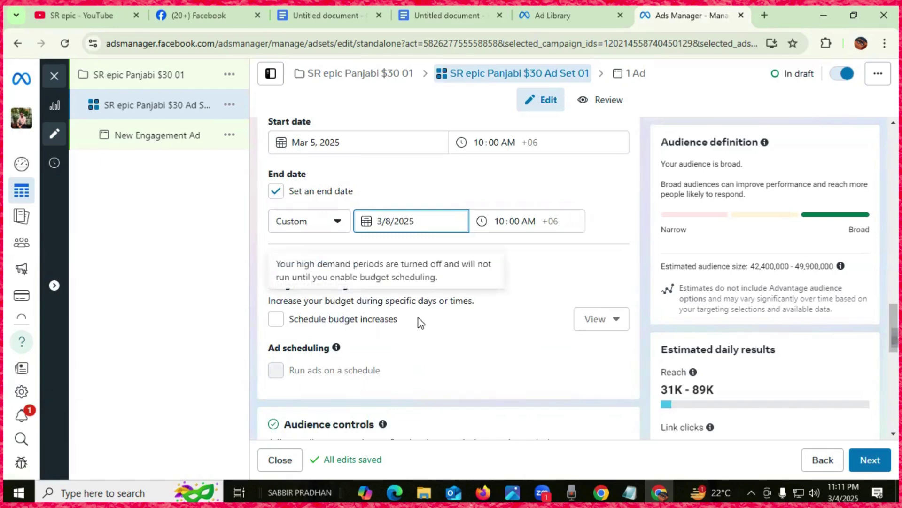
scroll(420, 323, "down", 3)
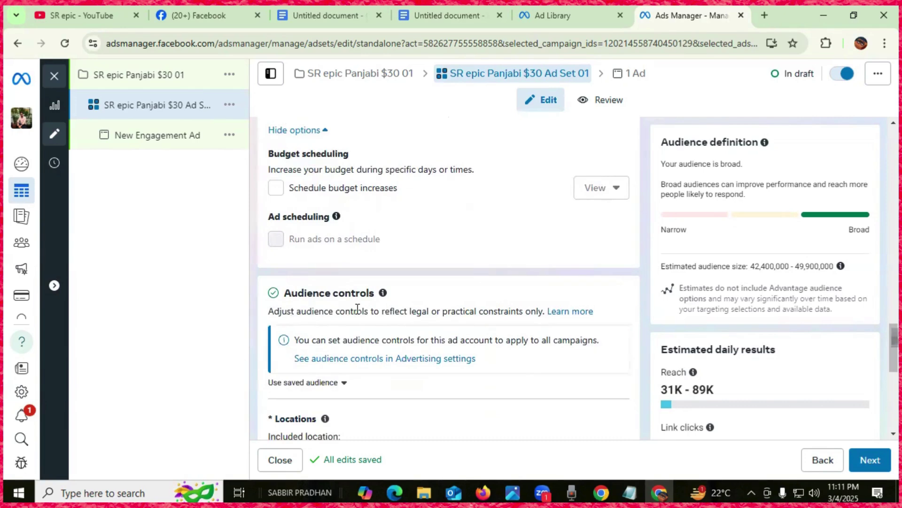
scroll(357, 308, "down", 1)
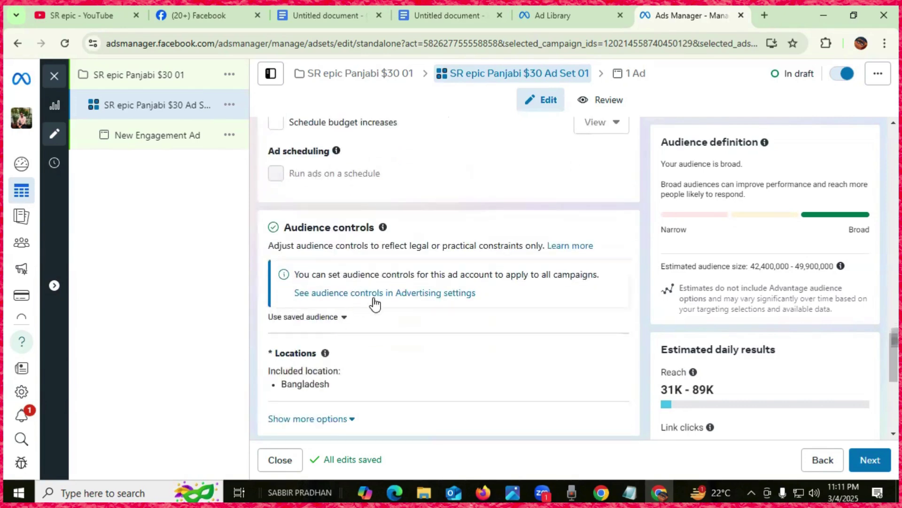
left_click(395, 294)
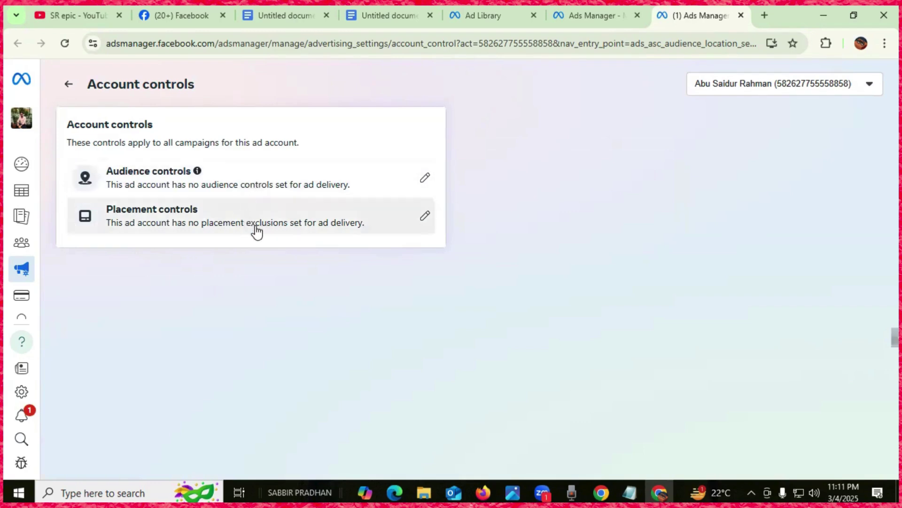
left_click(425, 178)
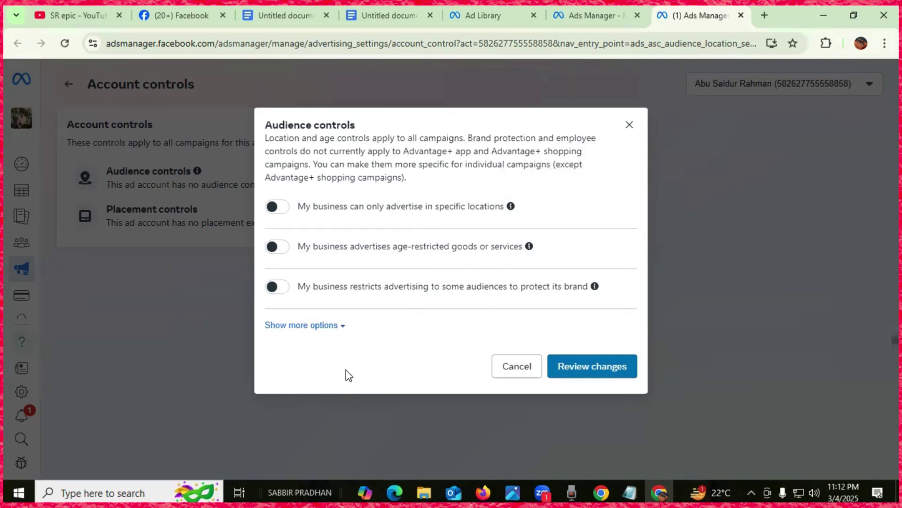
left_click(630, 125)
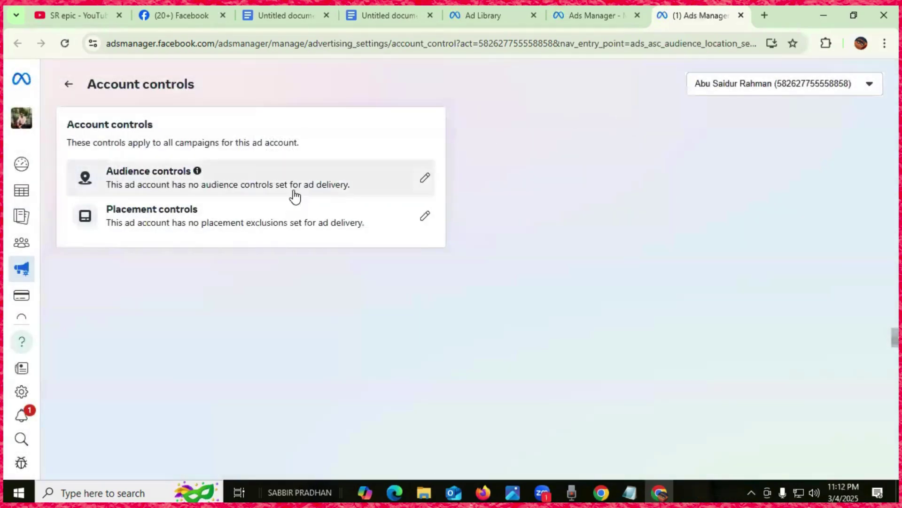
left_click(68, 84)
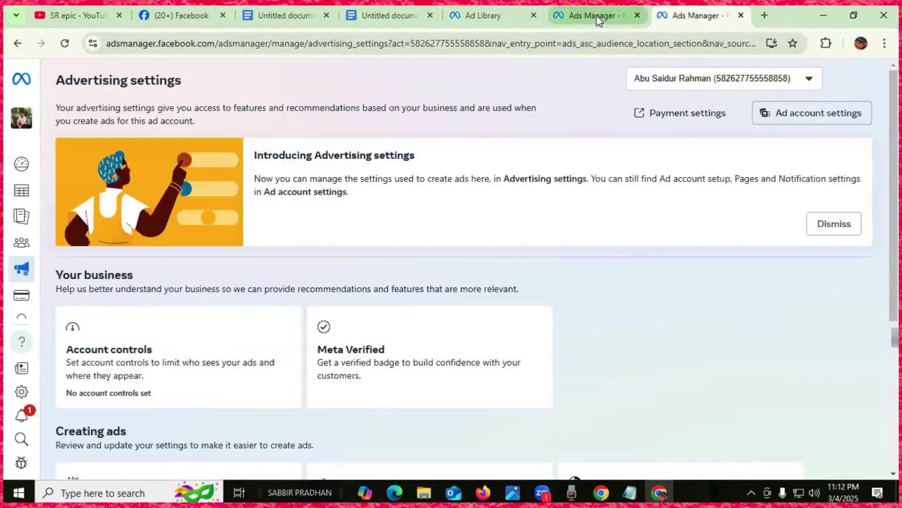
Step: Return to the SR epic Panjabi $30 ad set in Ads Manager and open its included locations for editing
left_click(597, 15)
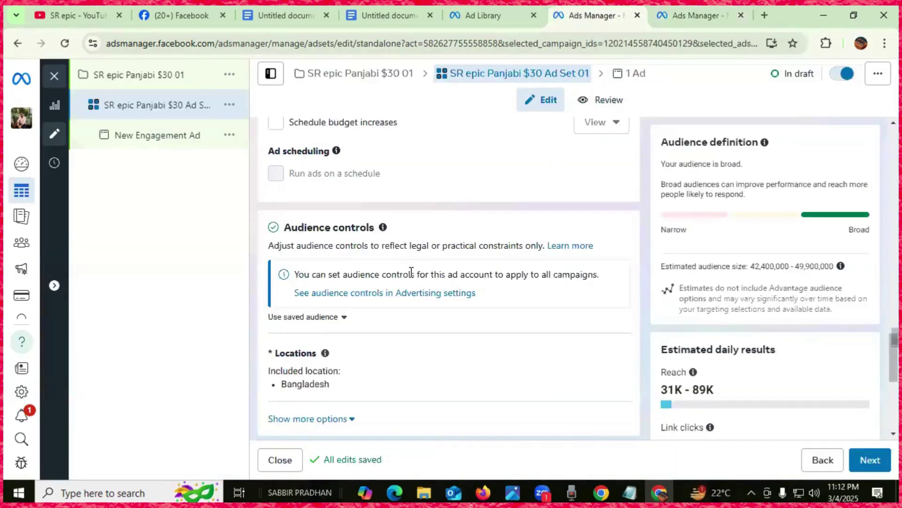
scroll(412, 273, "down", 3)
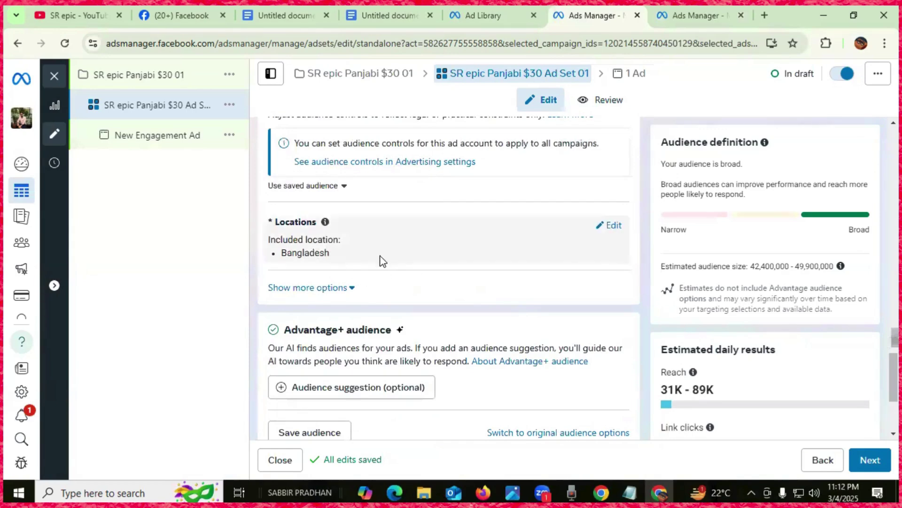
left_click(611, 226)
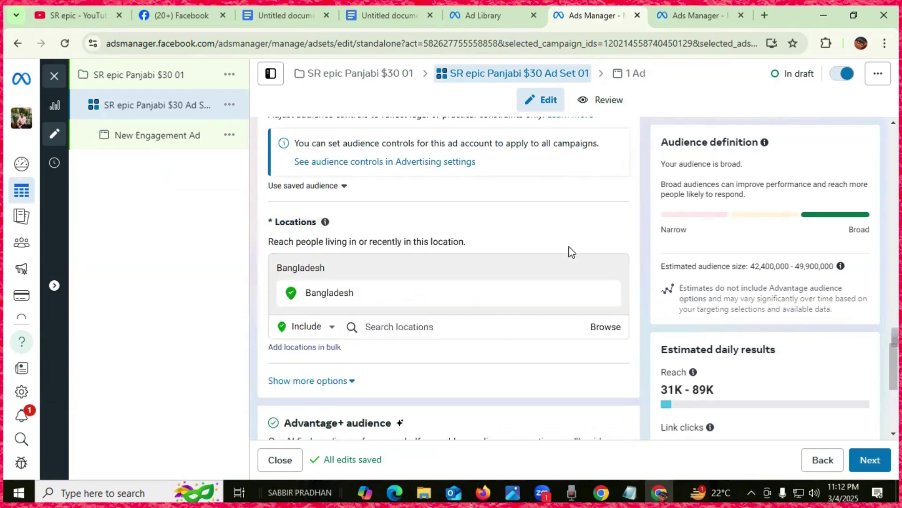
scroll(454, 299, "down", 2)
scroll(454, 299, "down", 1)
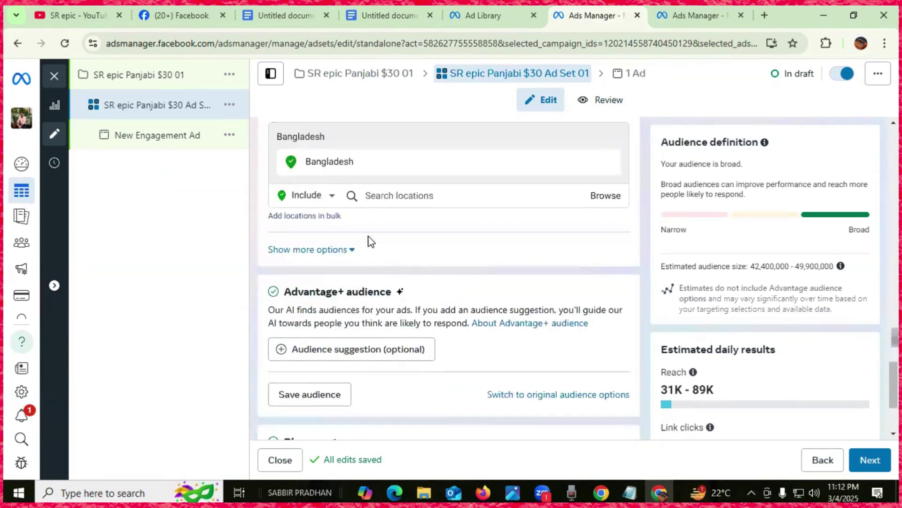
Step: Open the location map and examine the targeted country and its surroundings at a wider scale
left_click(382, 197)
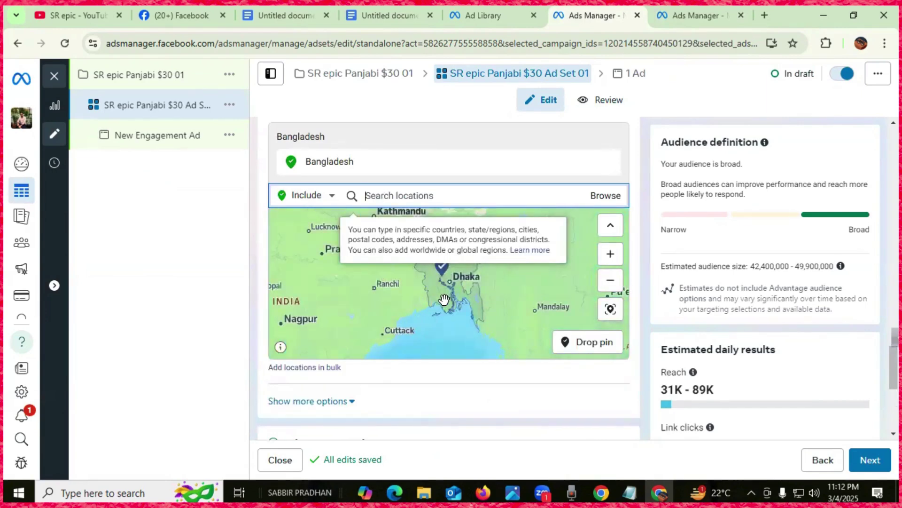
scroll(444, 300, "up", 1)
scroll(444, 300, "down", 2)
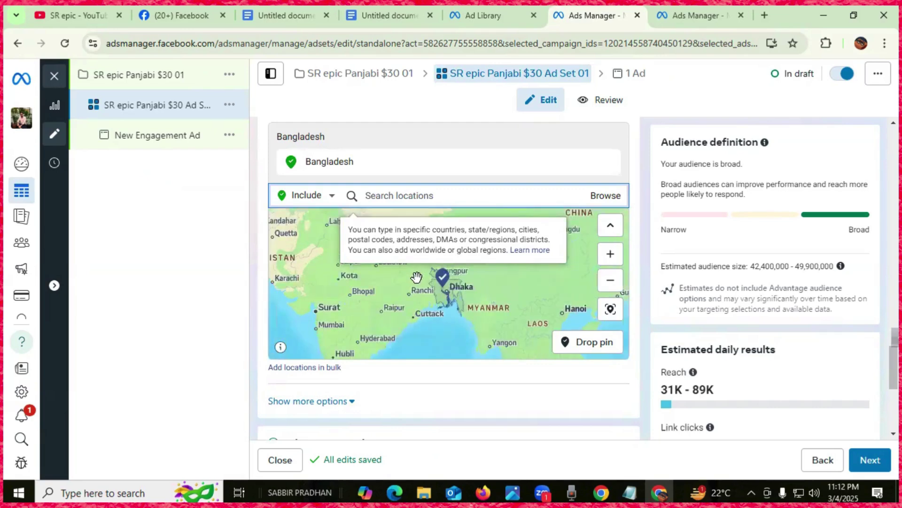
left_click(443, 298)
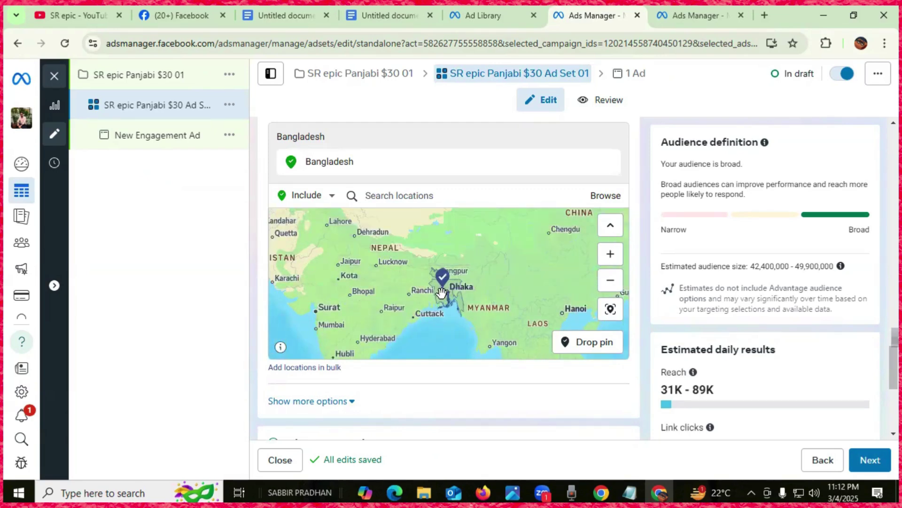
scroll(442, 293, "down", 2)
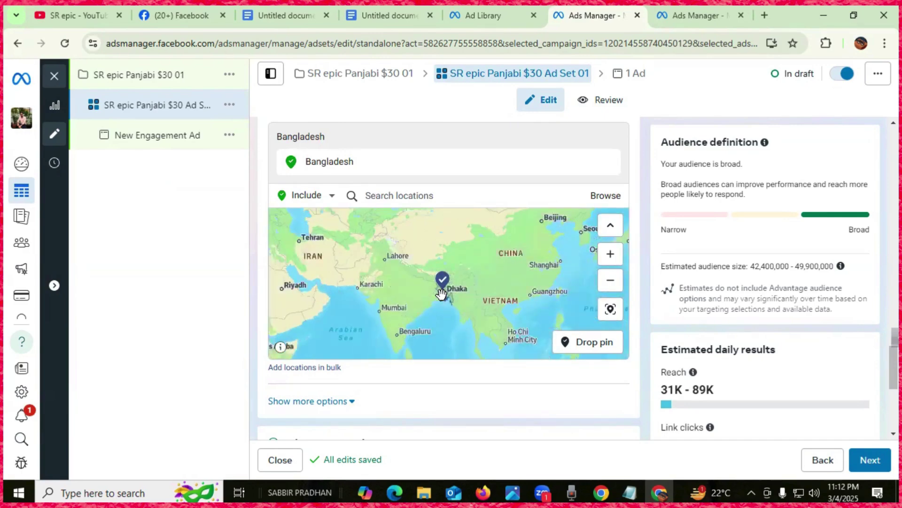
scroll(442, 293, "down", 1)
scroll(439, 289, "up", 1)
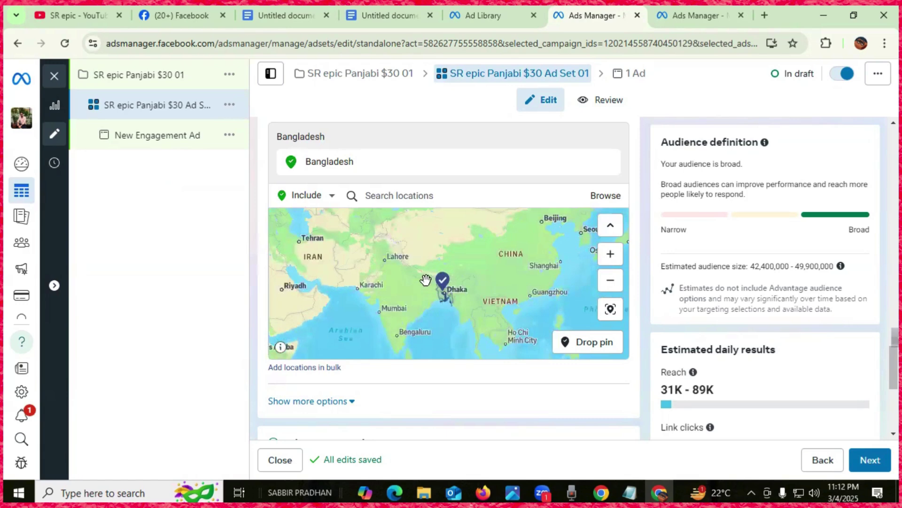
Step: Search the audience locations for Dhanmondi and include the place "Dhanmondi - ধানমন্ডি" instead of all of Bangladesh
left_click(398, 196)
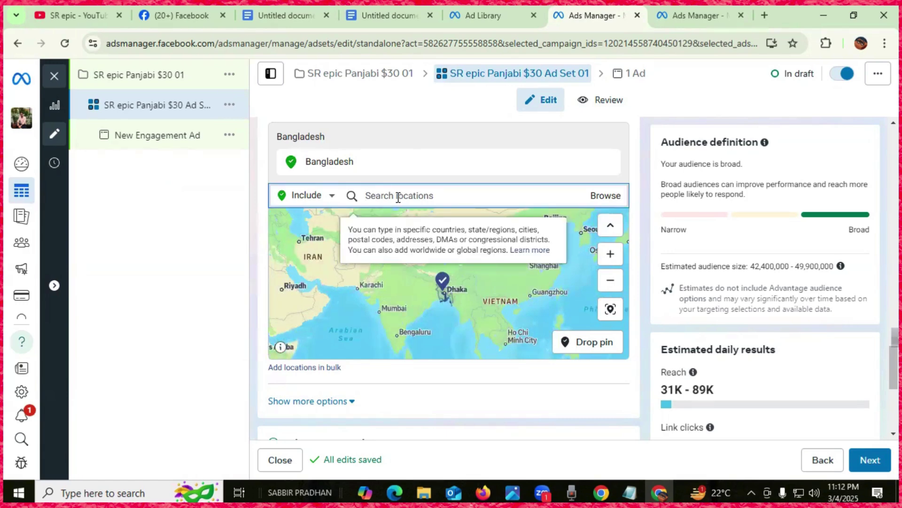
type("Dhan")
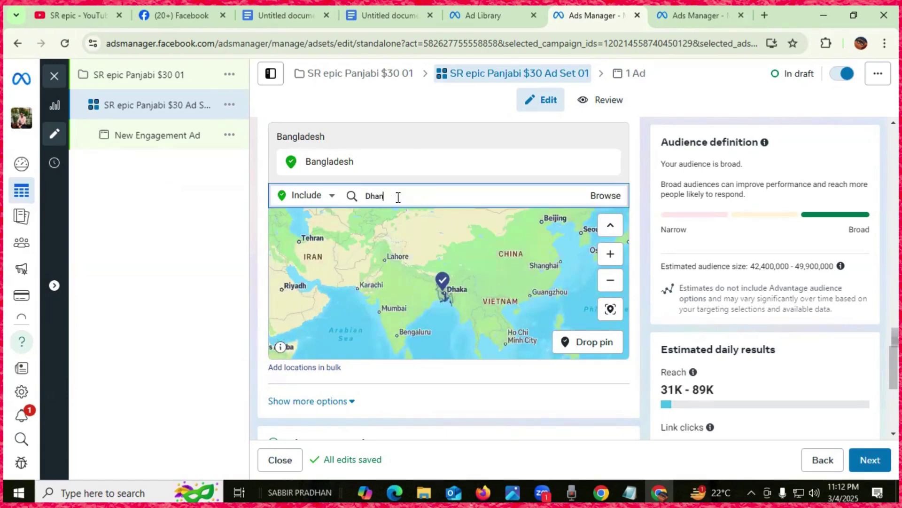
type("modi")
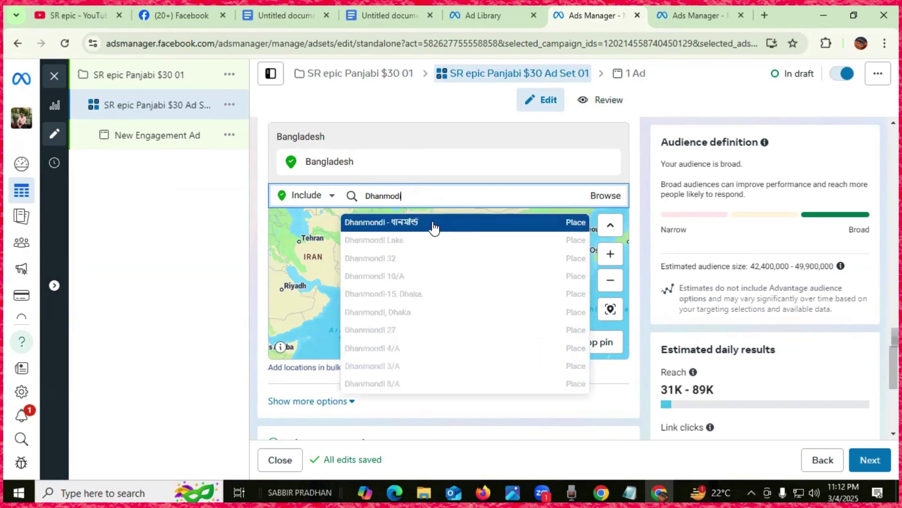
left_click(433, 224)
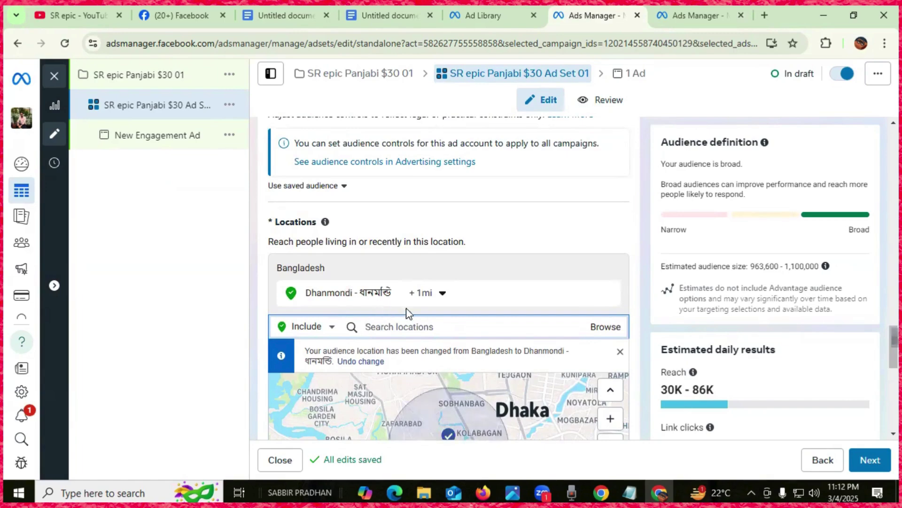
Step: Examine the Dhanmondi target area on the map and check the location categories available for browsing
scroll(423, 308, "down", 6)
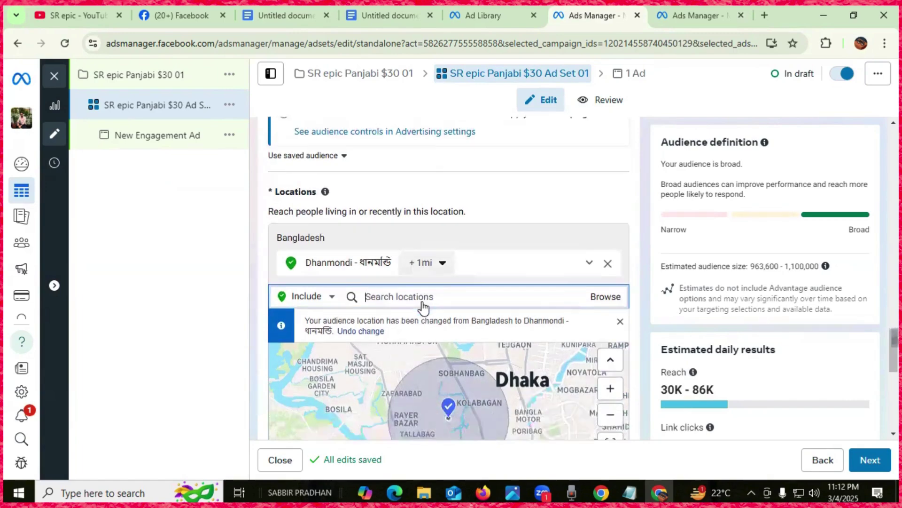
scroll(421, 299, "down", 5)
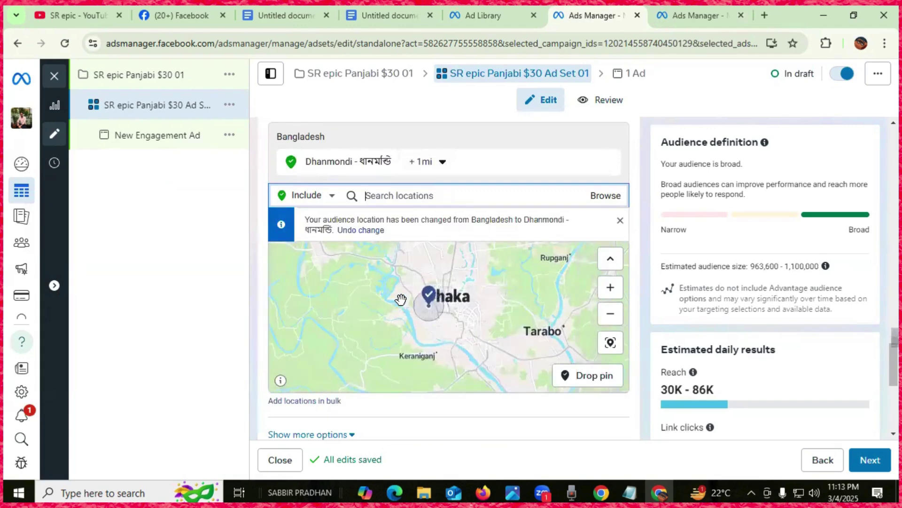
scroll(511, 329, "up", 5)
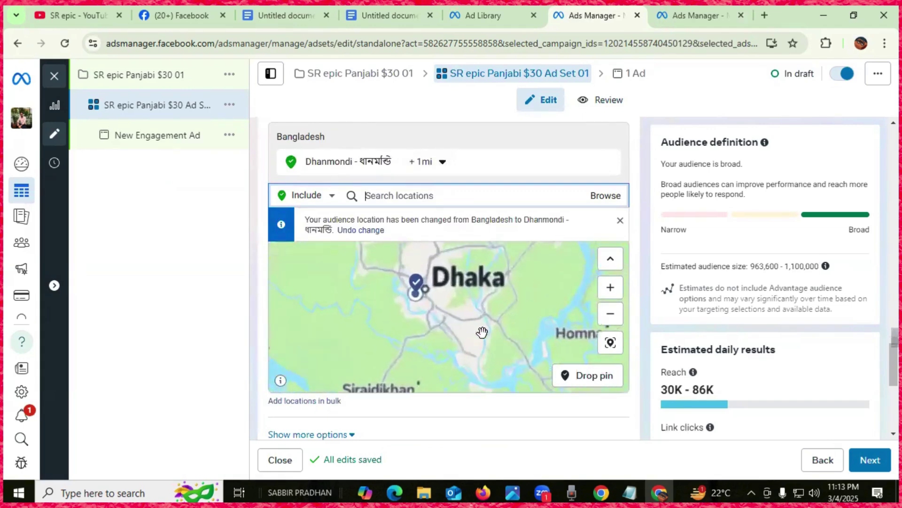
left_click(611, 197)
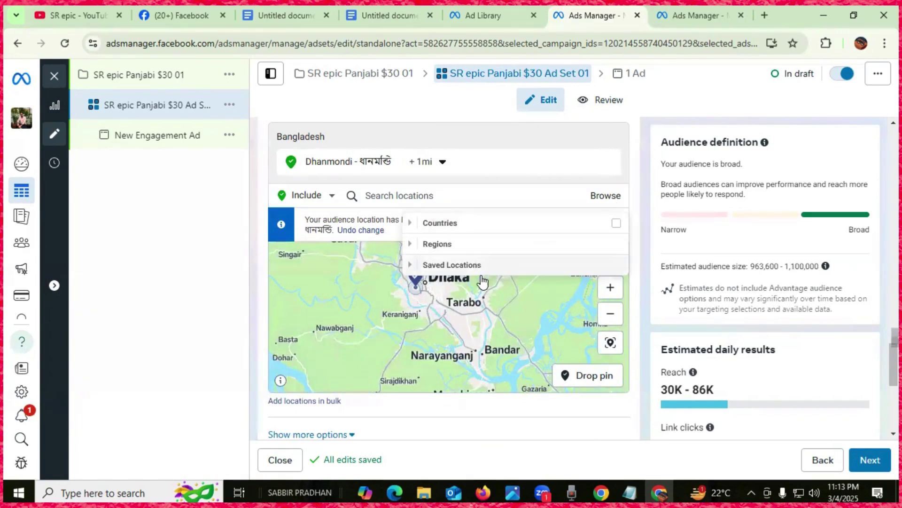
left_click(342, 282)
scroll(399, 285, "down", 3)
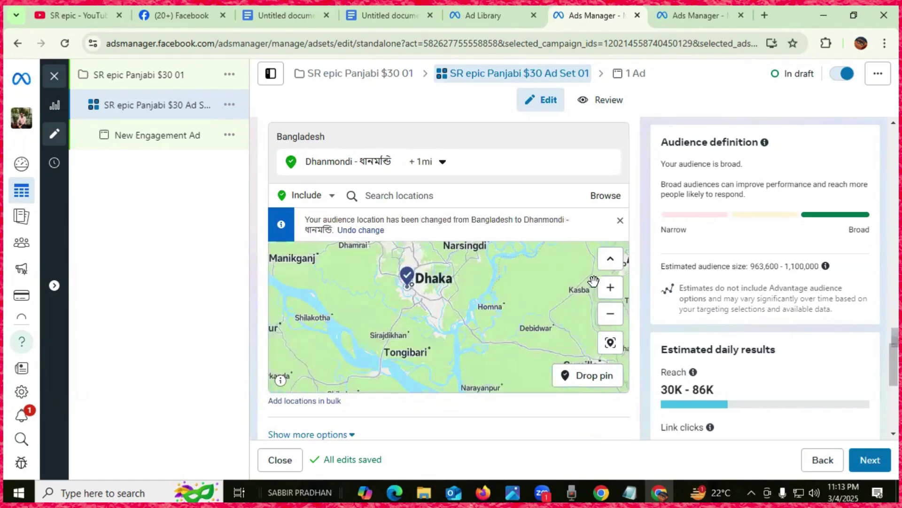
scroll(488, 338, "down", 2)
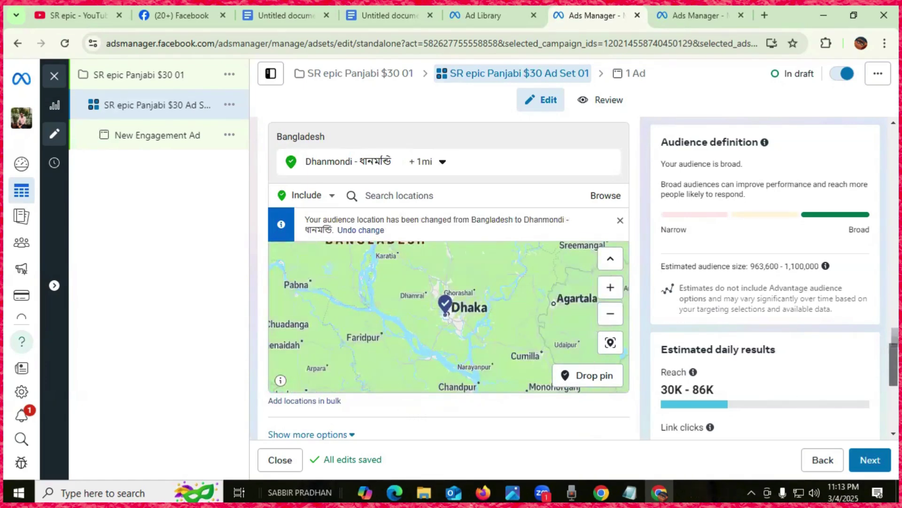
Step: Expand the optional audience suggestion for the Advantage+ audience and open its age range for editing
scroll(448, 278, "down", 5)
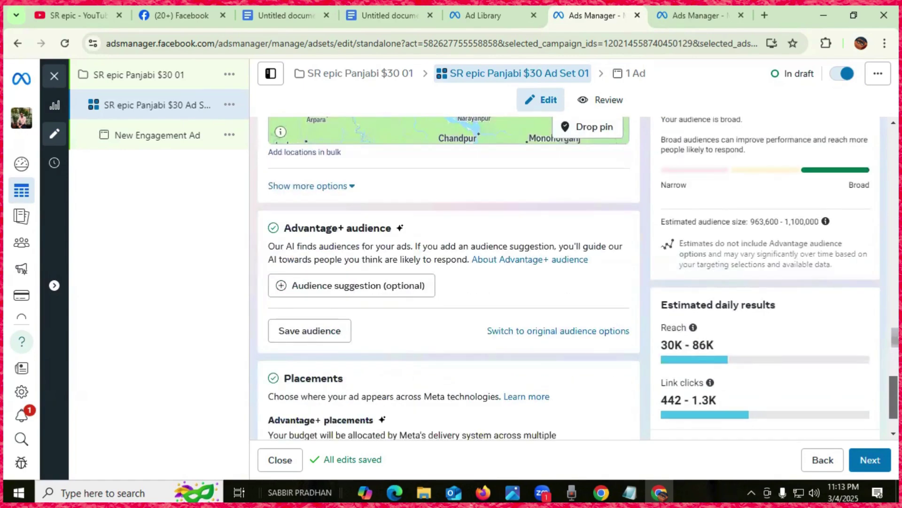
scroll(577, 278, "down", 2)
scroll(489, 315, "up", 2)
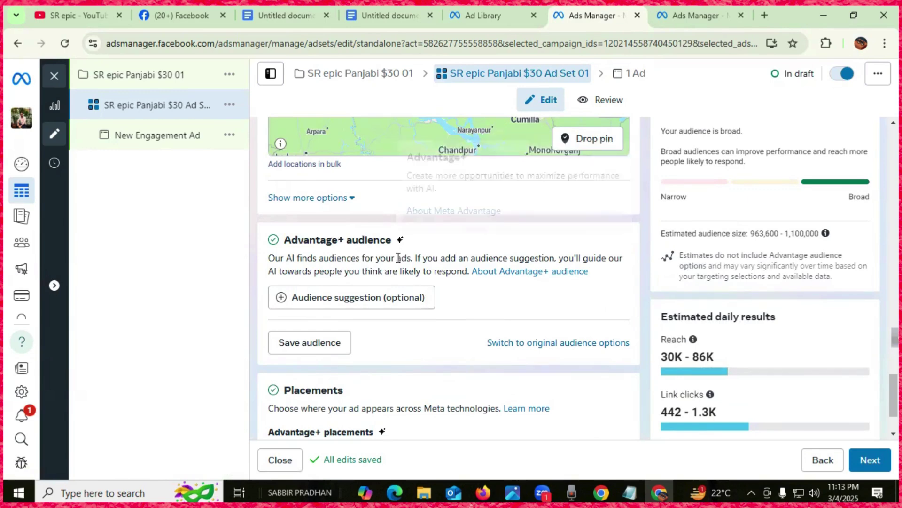
left_click(410, 297)
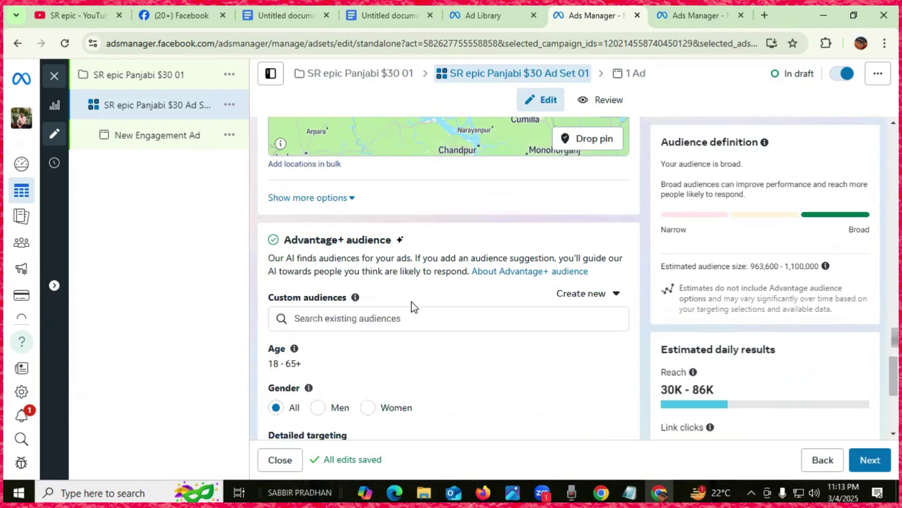
scroll(416, 270, "down", 1)
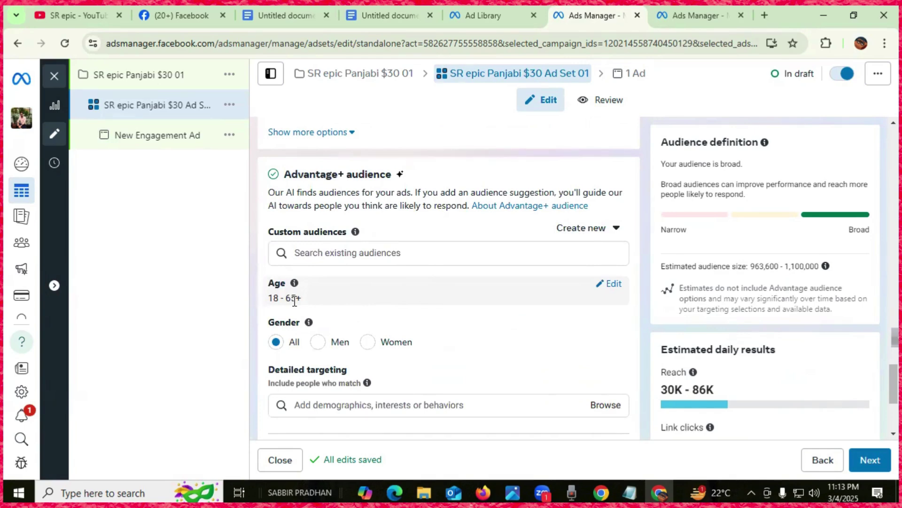
left_click(608, 283)
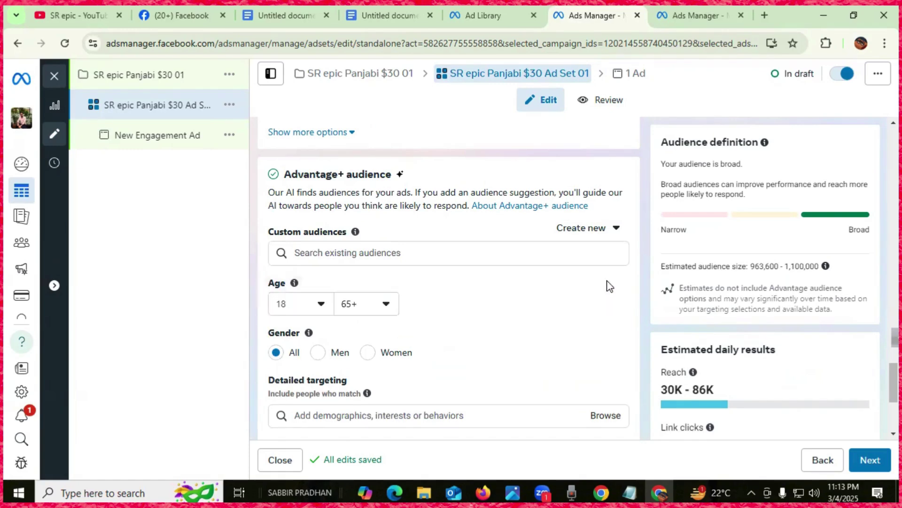
Step: Check the target age range in the SR Epic FB Ads Campaign brief in Google Docs and return to Ads Manager
left_click(287, 13)
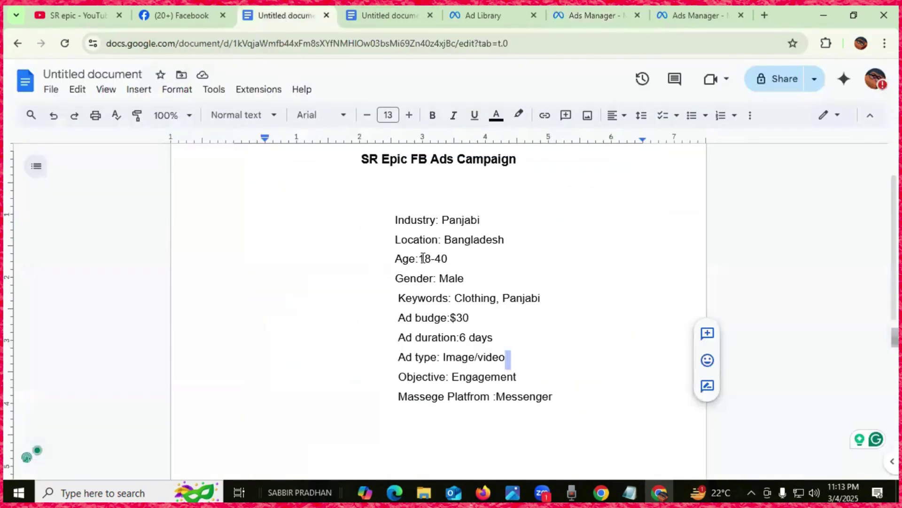
left_click_drag(425, 259, 450, 257)
left_click(467, 261)
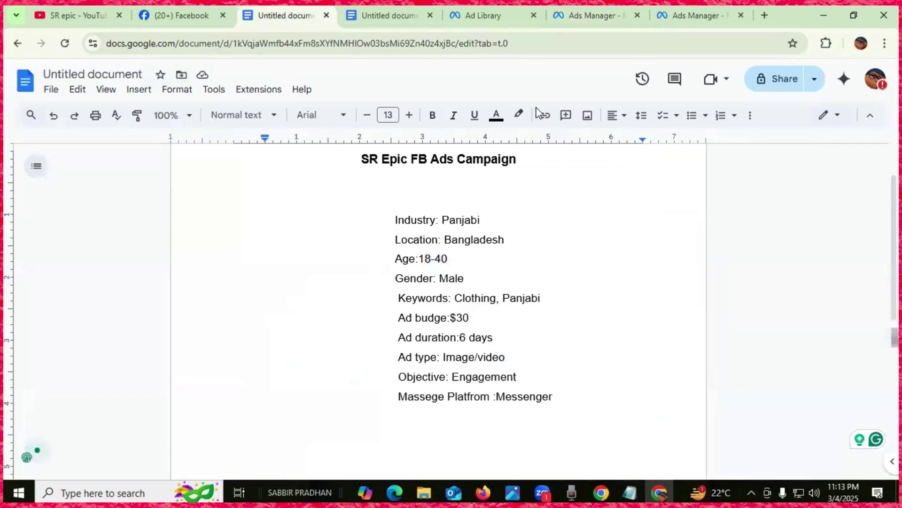
left_click(588, 15)
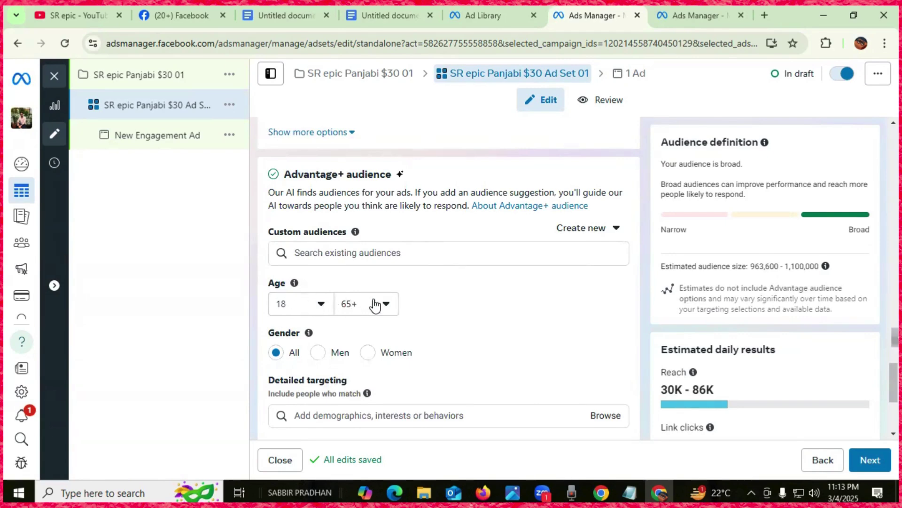
Step: Set the suggested audience's maximum age to 40 and its gender to Men
left_click(385, 305)
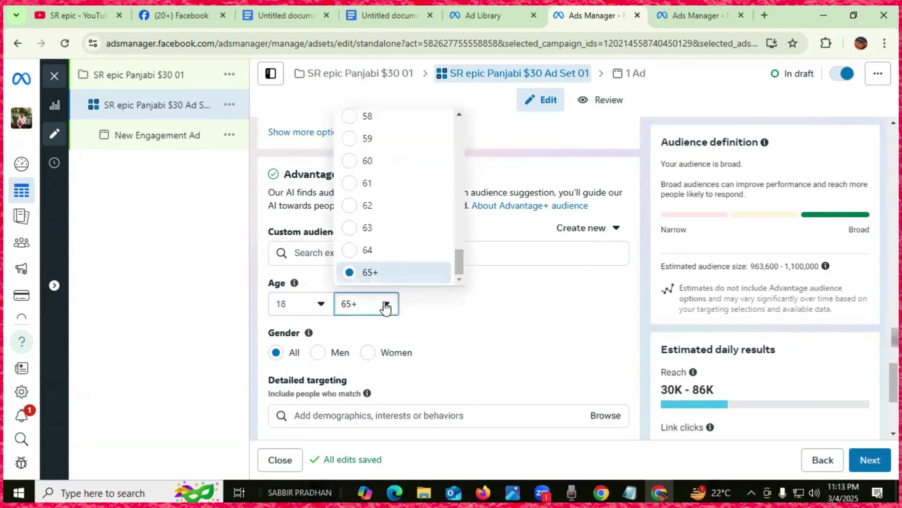
scroll(389, 188, "up", 3)
scroll(386, 177, "up", 5)
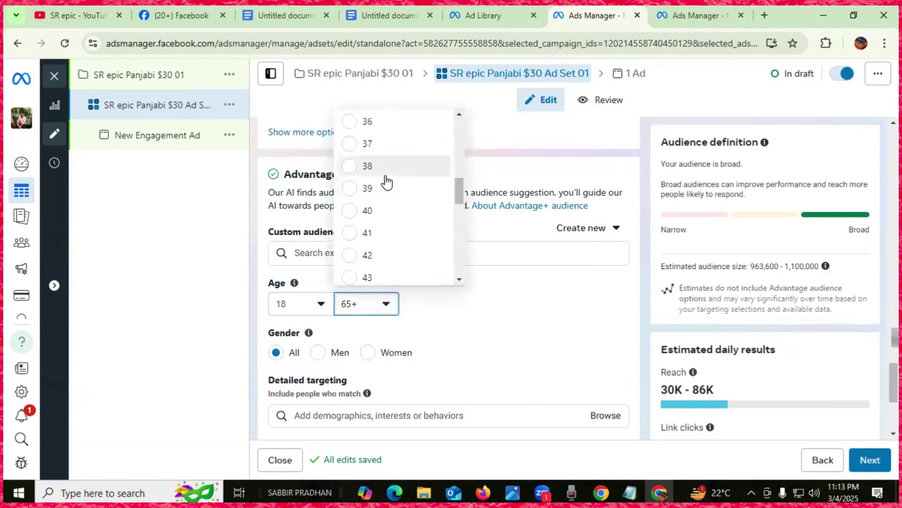
left_click(390, 211)
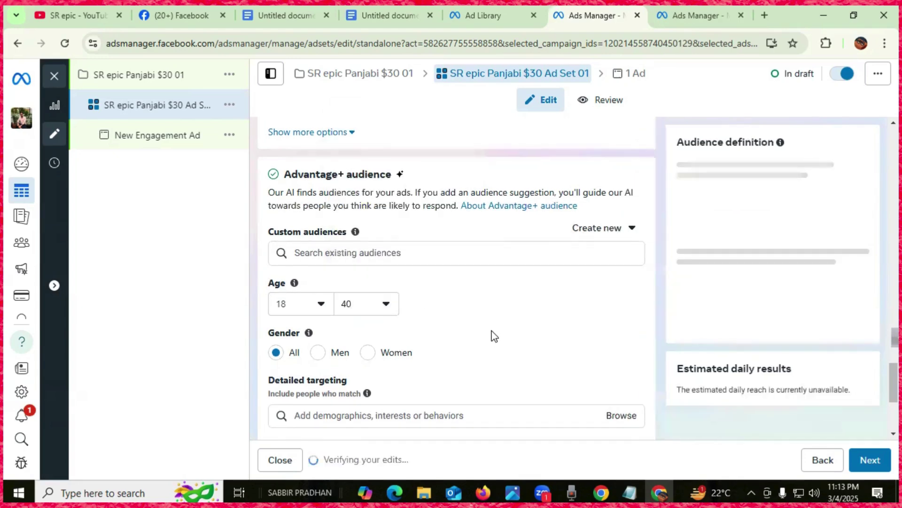
left_click(317, 353)
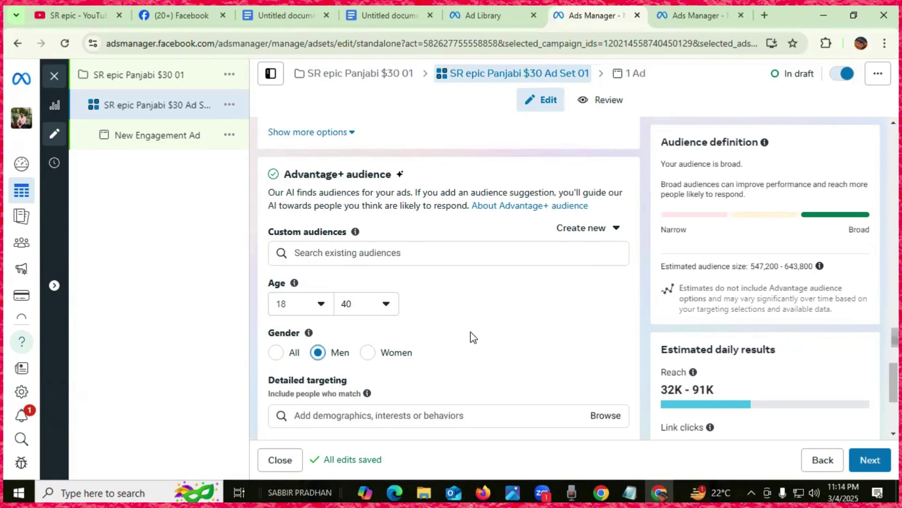
Step: Review the ad set's location and schedule settings, ending at the audience's detailed targeting
scroll(453, 333, "down", 3)
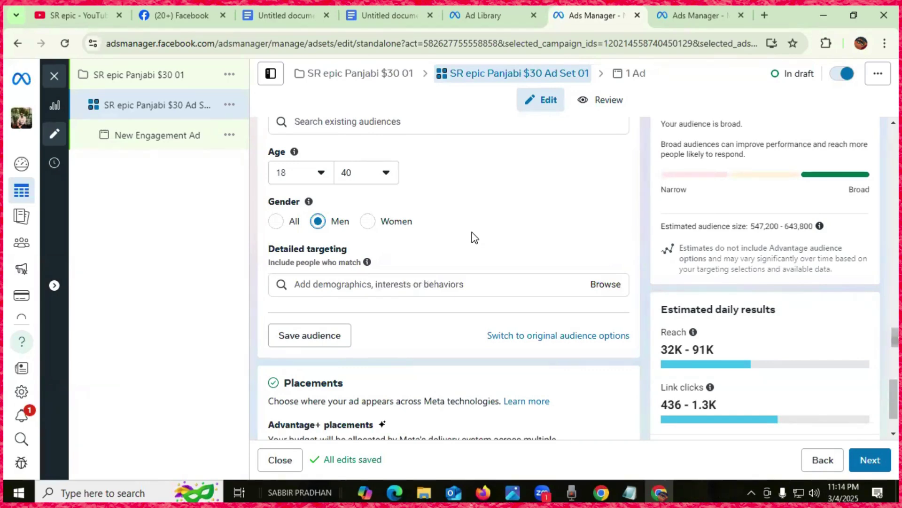
scroll(474, 237, "up", 7)
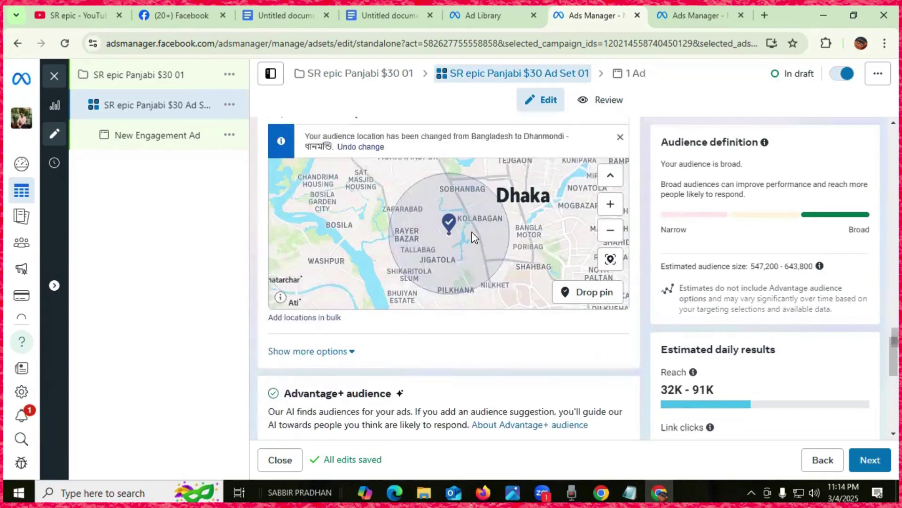
scroll(473, 238, "up", 10)
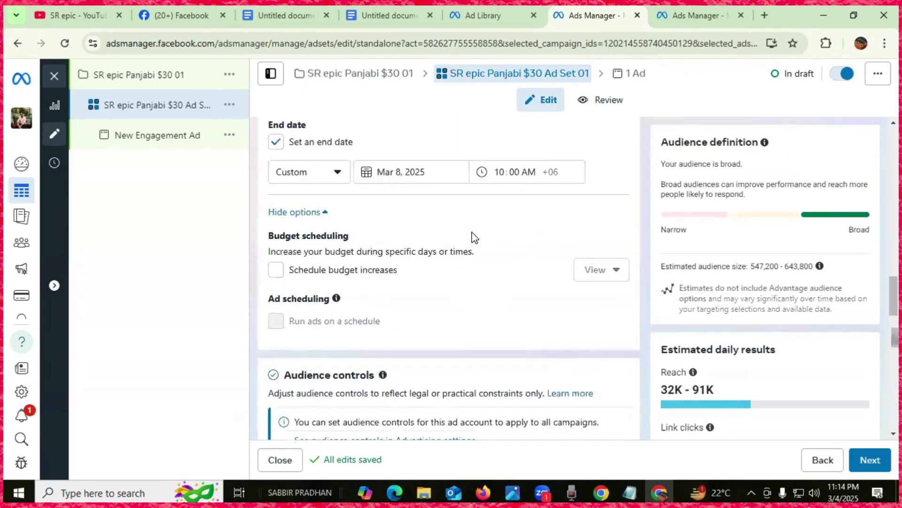
scroll(473, 237, "down", 10)
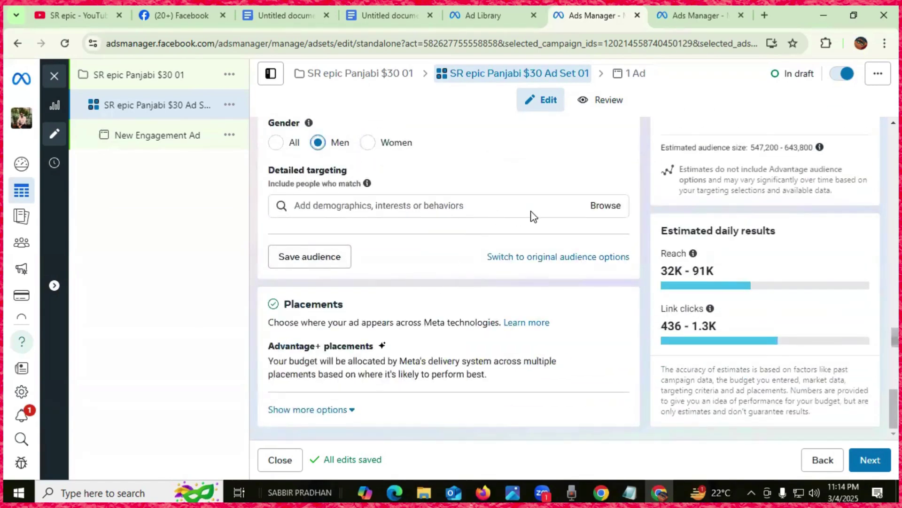
Step: Search the detailed targeting options for panjabi and clear the search
left_click(361, 208)
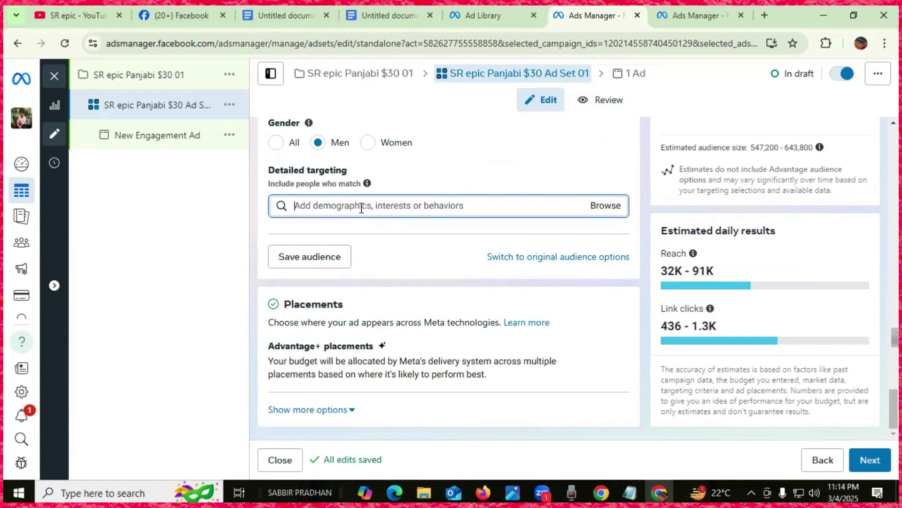
type("panjabi")
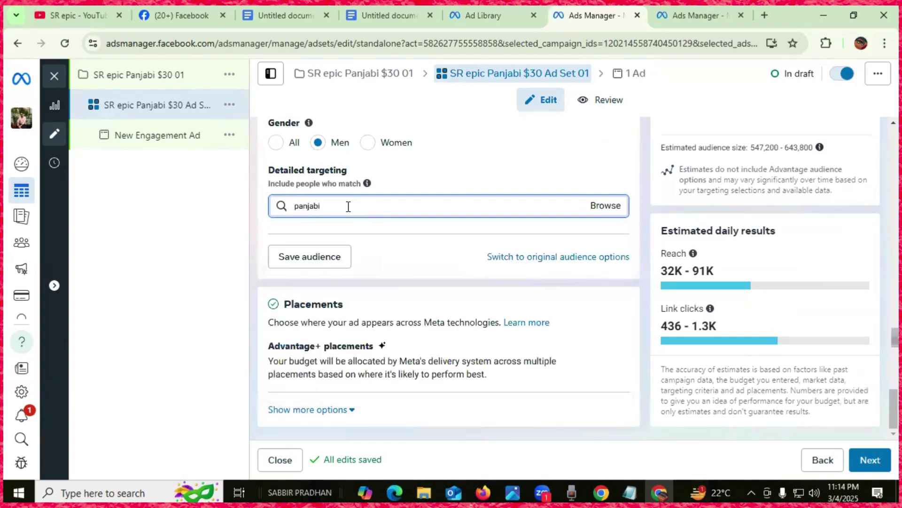
key("ctrl+a")
key("BackSpace")
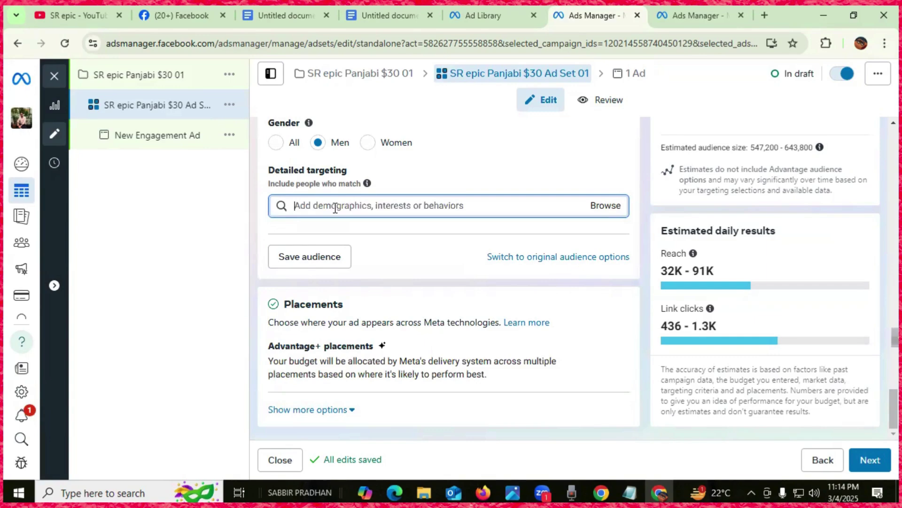
Step: Search detailed targeting for clothing and add Clothing (apparel), plus the suggested Online shopping (retail) and Engaged Shoppers
type("clo")
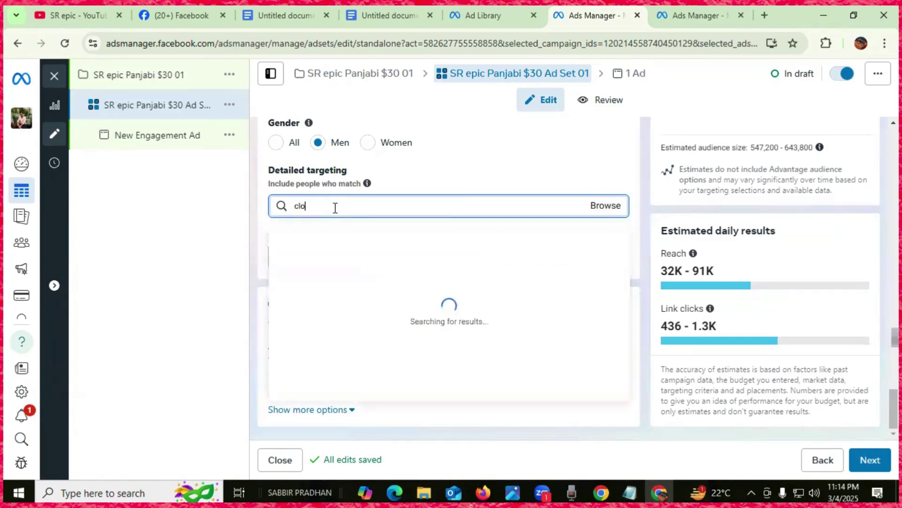
type("thing")
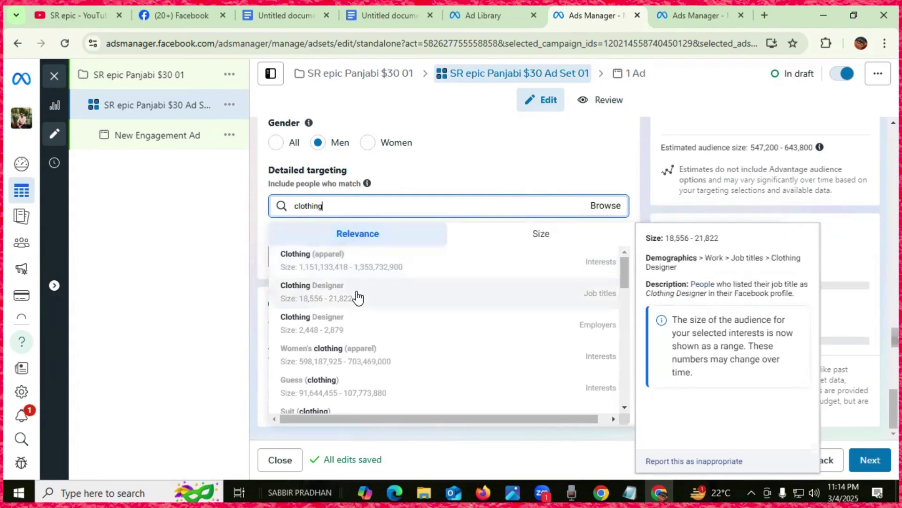
left_click(344, 267)
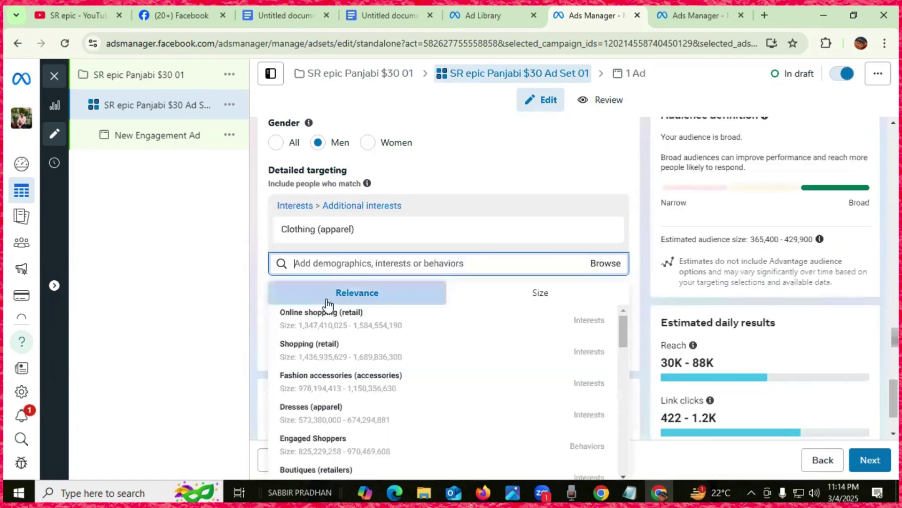
left_click(324, 318)
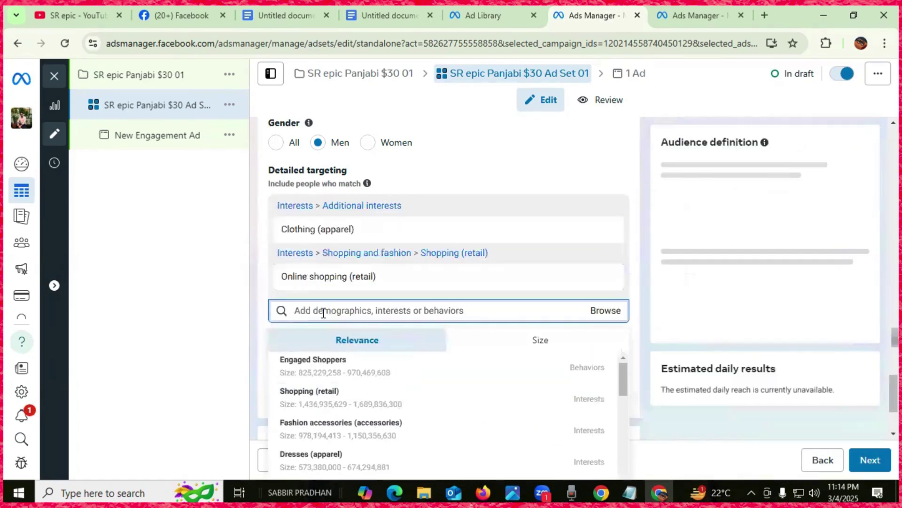
left_click(328, 365)
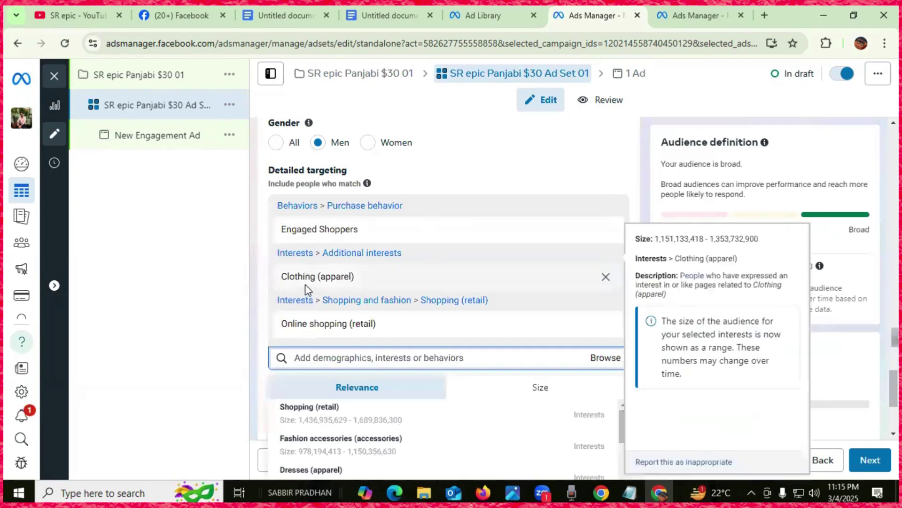
Step: Add the suggested interests Fashion accessories (accessories), Shopping (retail) and Dresses (apparel) to the detailed targeting
scroll(337, 264, "down", 1)
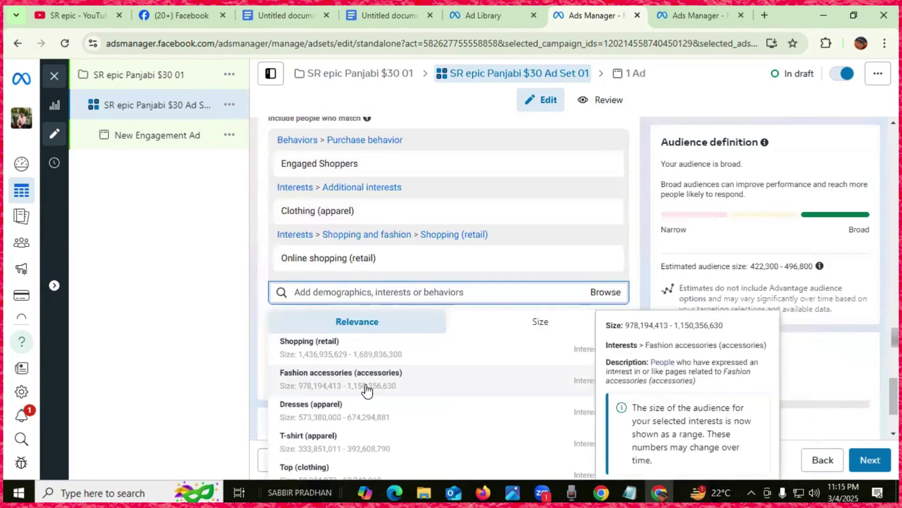
left_click(334, 378)
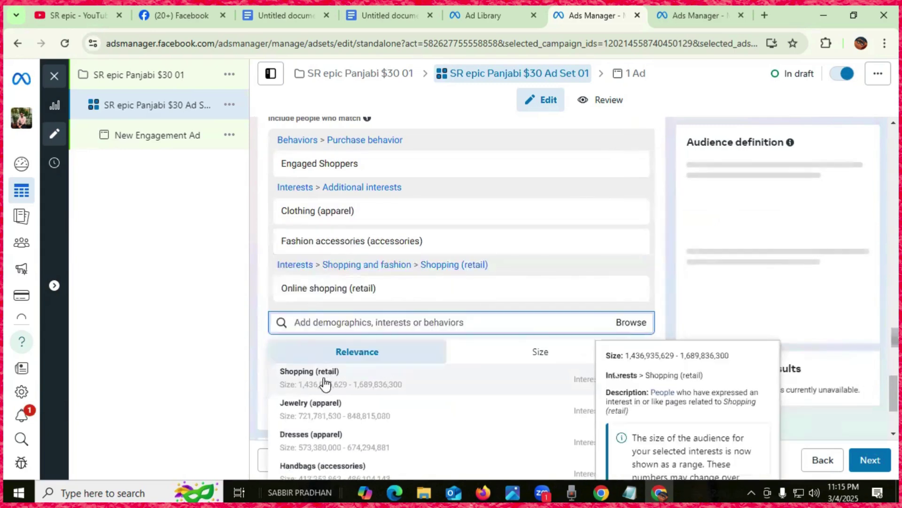
left_click(322, 380)
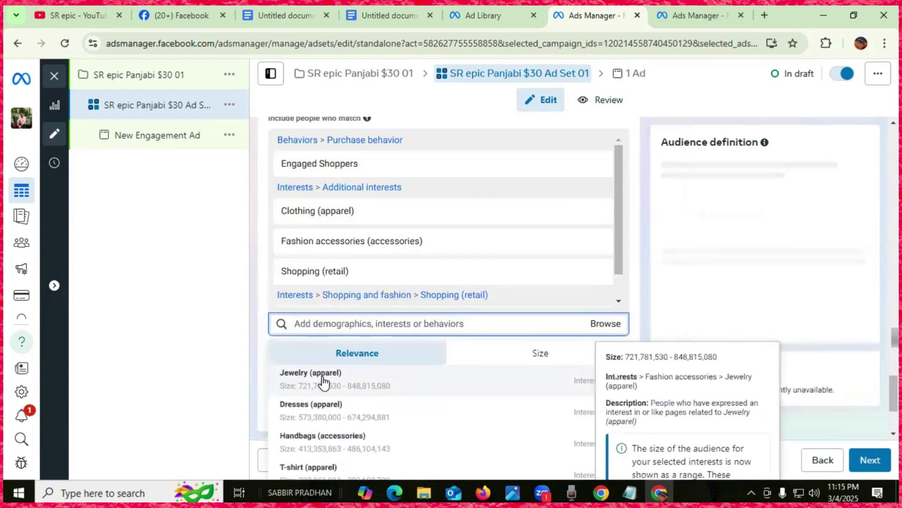
left_click(321, 409)
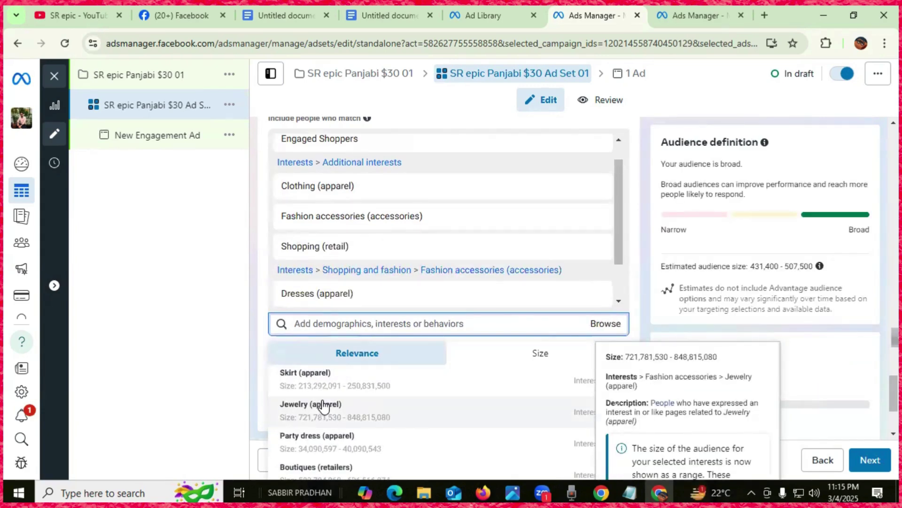
Step: Add the interests Party dress (apparel), Formal wear (apparel) and Shirt (apparel) to the detailed targeting
scroll(322, 405, "down", 1)
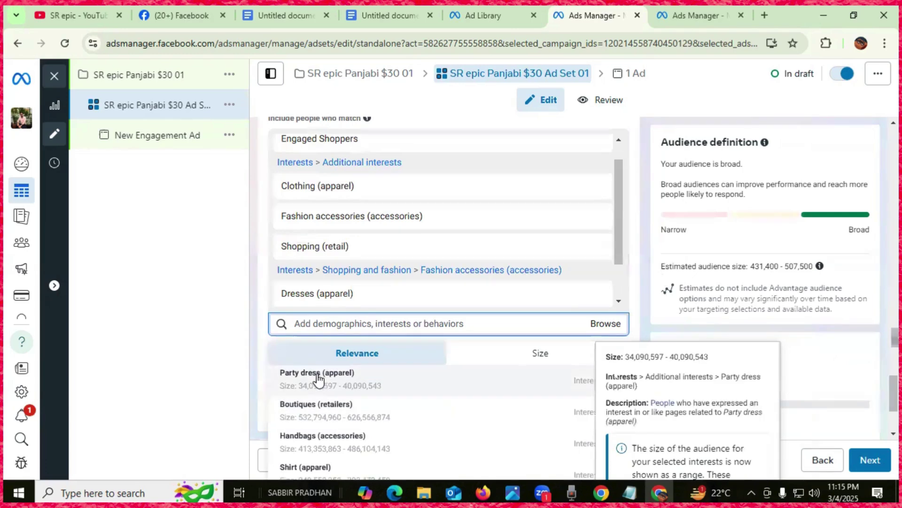
left_click(317, 374)
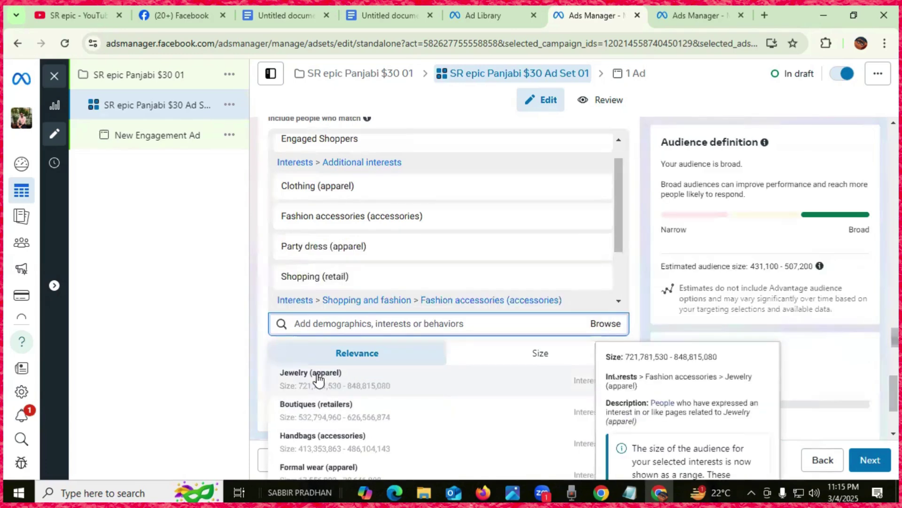
scroll(323, 393, "down", 1)
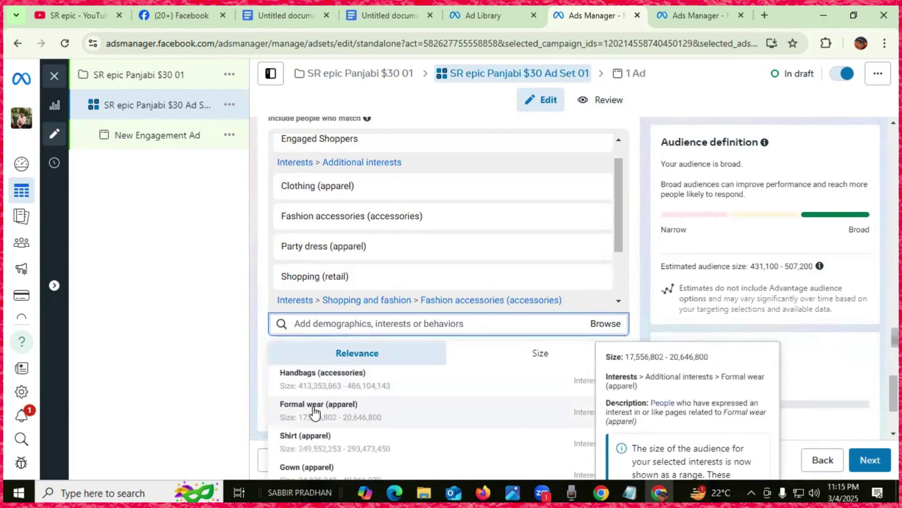
left_click(315, 409)
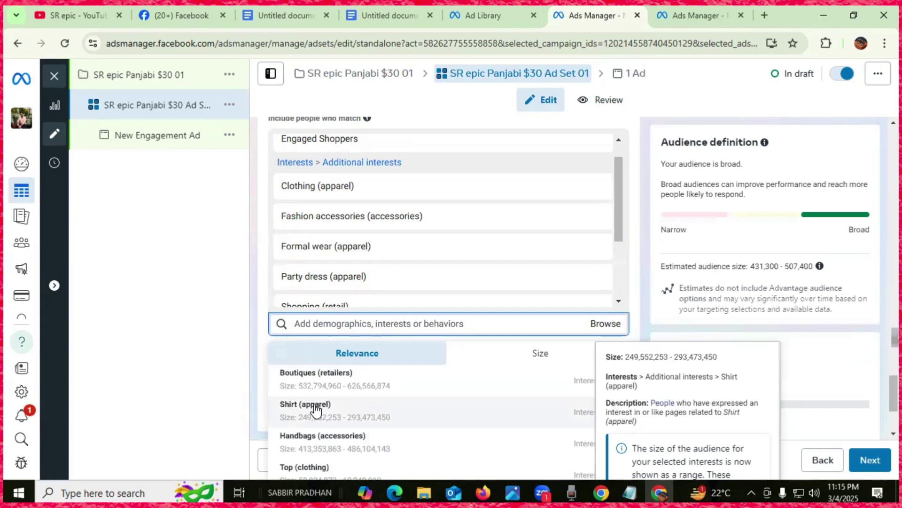
left_click(315, 410)
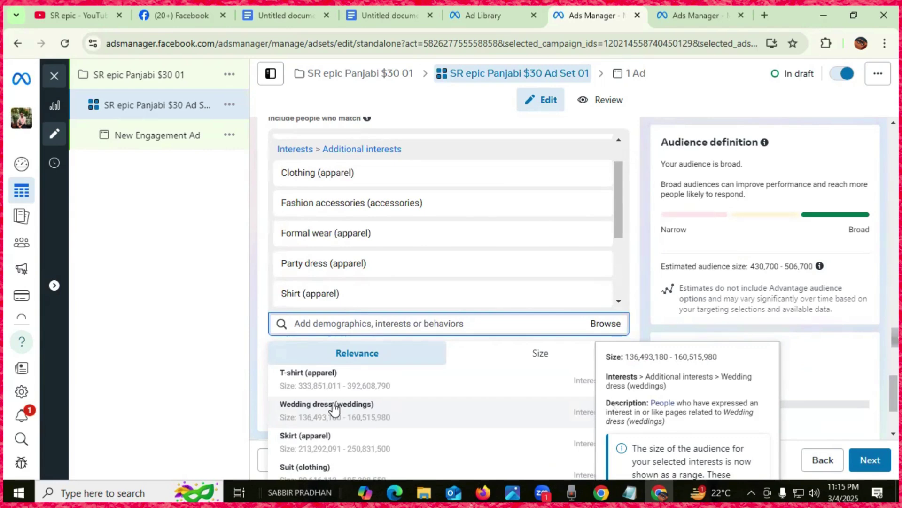
Step: Add the interests Suit (clothing) and Jeans (apparel) from the targeting suggestions
scroll(334, 409, "down", 1)
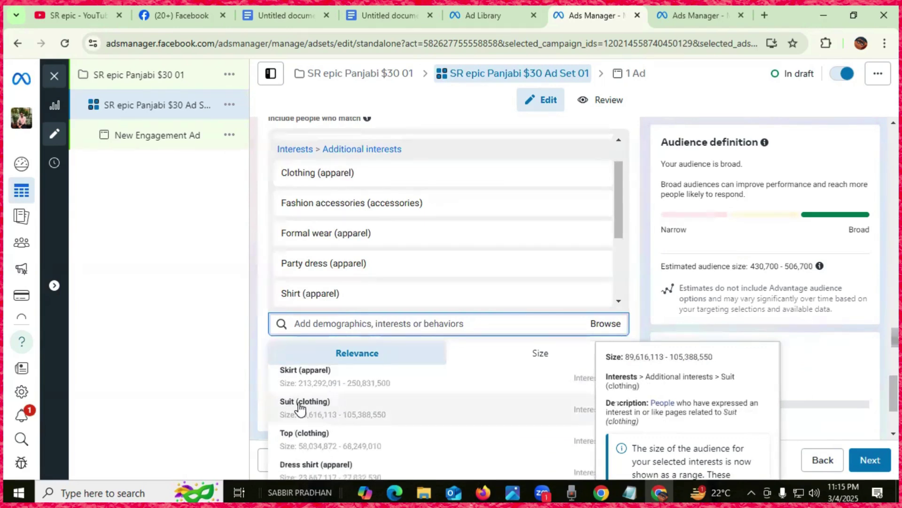
left_click(301, 405)
scroll(308, 409, "down", 1)
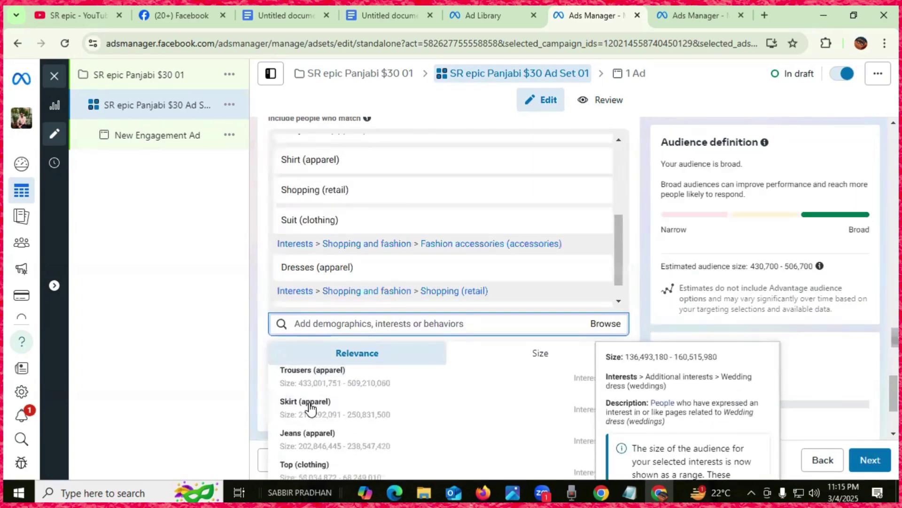
scroll(312, 409, "down", 1)
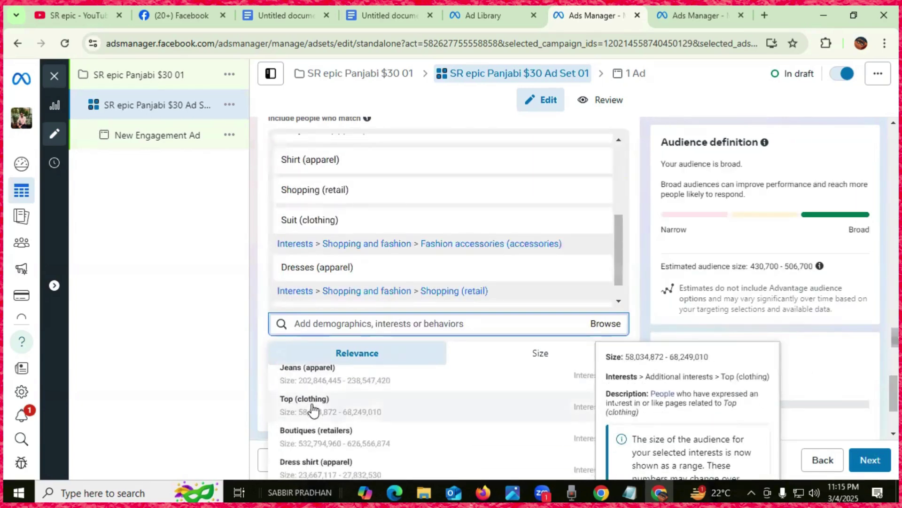
scroll(314, 413, "up", 1)
left_click(315, 418)
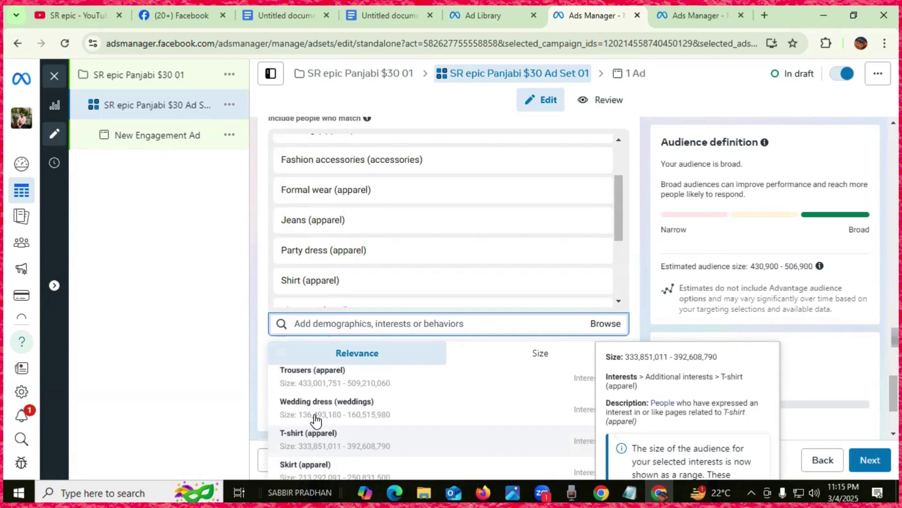
Step: Add the interests Top (clothing) and Dress shirt (apparel) from the targeting suggestions
scroll(315, 420, "down", 1)
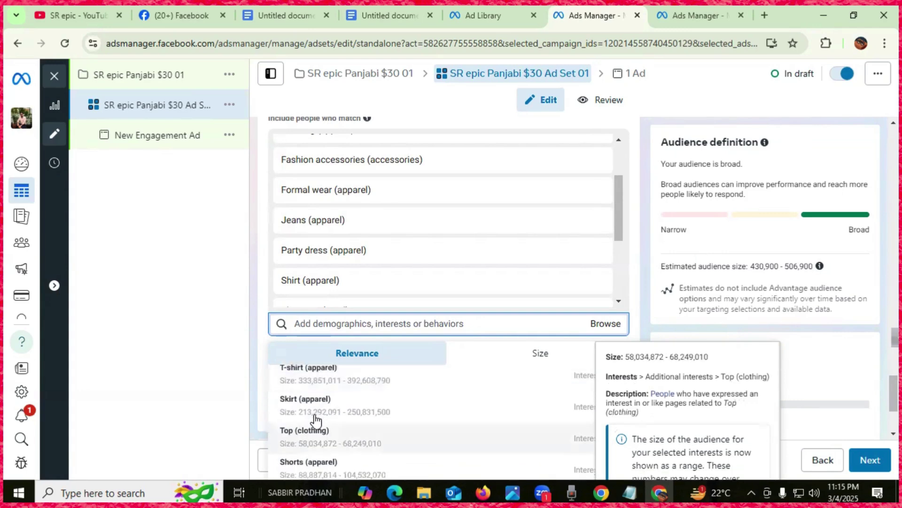
left_click(315, 419)
scroll(315, 419, "down", 3)
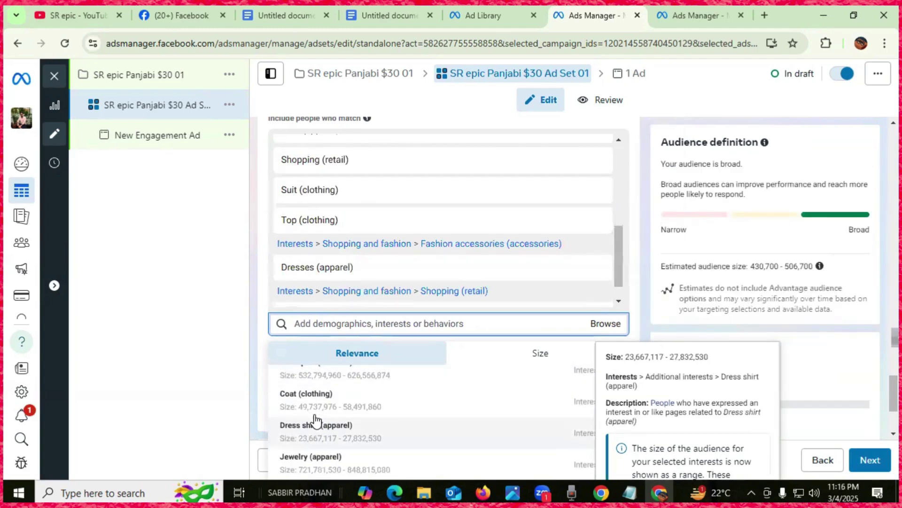
left_click(314, 419)
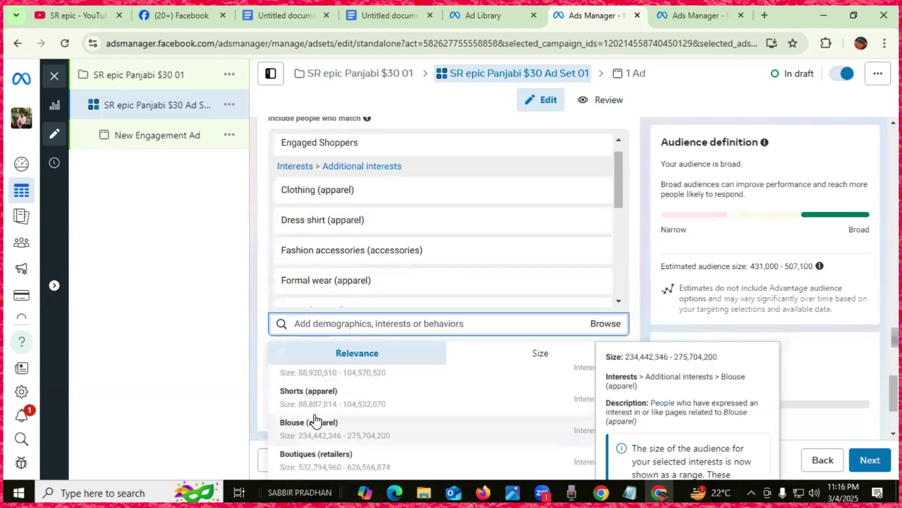
Step: Find Shopping malls (retail) further down the suggestions and add it to the detailed targeting
scroll(315, 419, "down", 1)
scroll(315, 419, "down", 1)
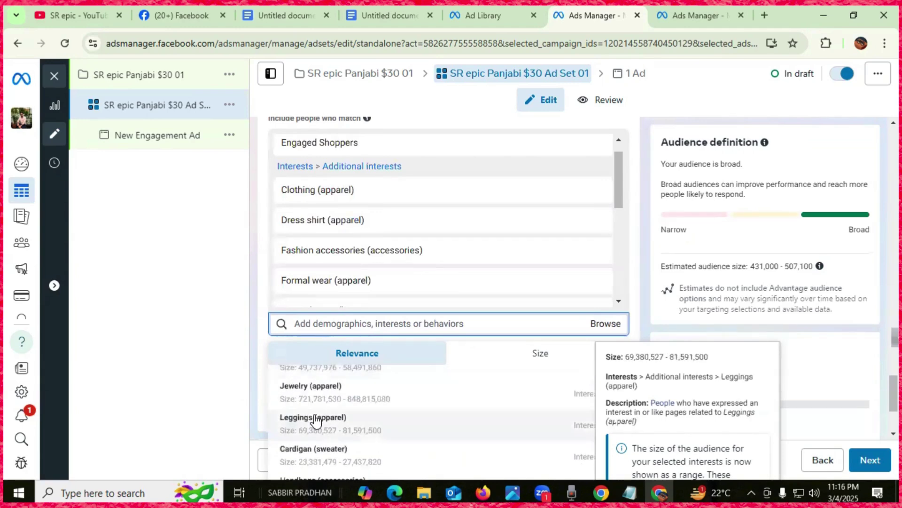
scroll(315, 419, "down", 1)
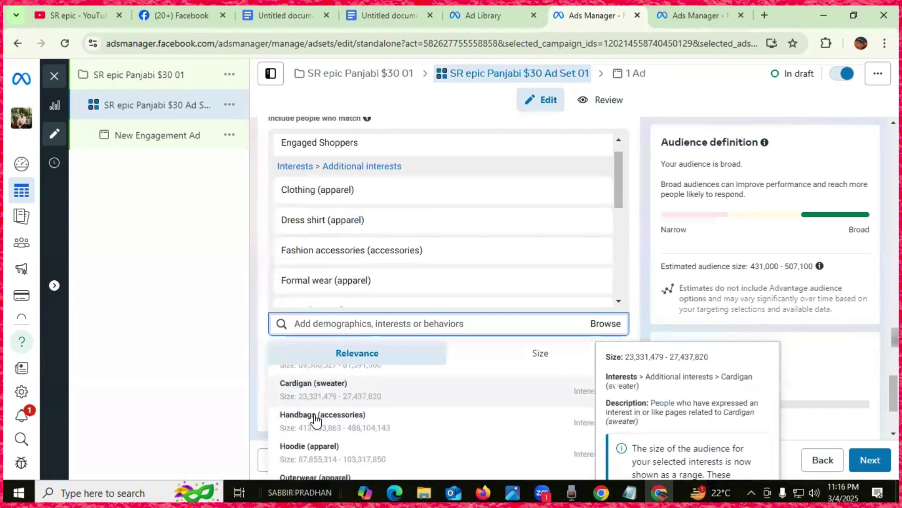
scroll(315, 419, "down", 1)
scroll(315, 420, "down", 4)
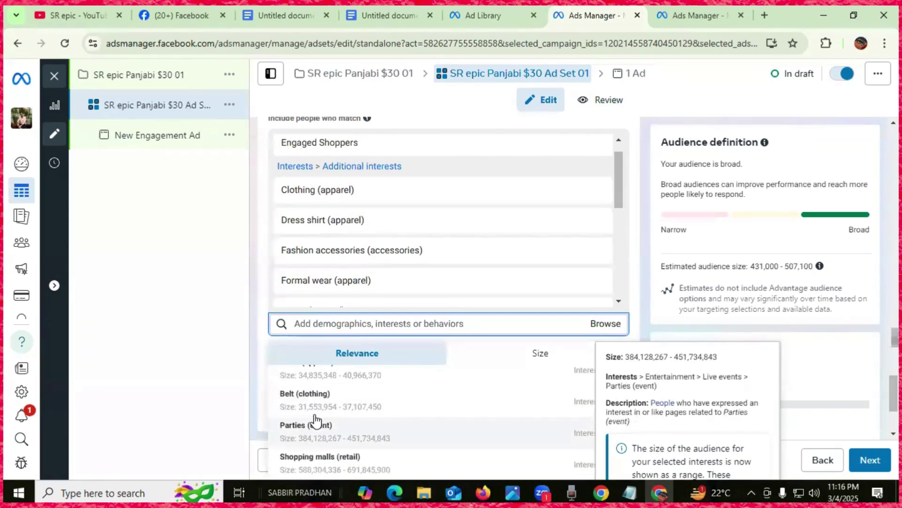
key("Down")
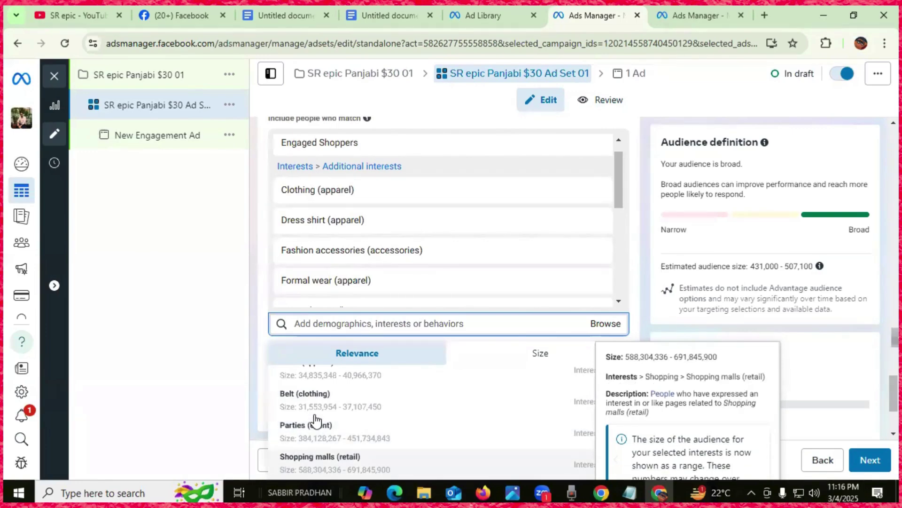
key("Return")
Step: Review the audience's age, gender and full list of selected targeting behaviors and interests
scroll(425, 253, "up", 2)
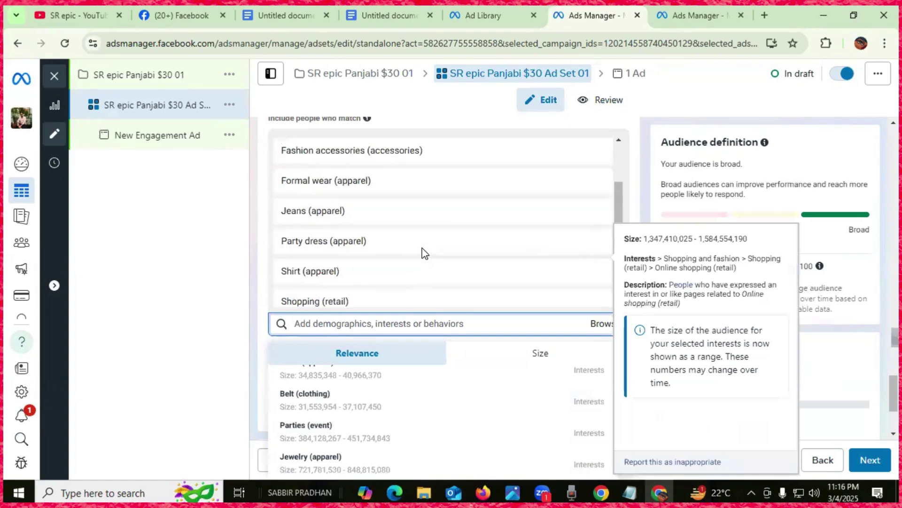
scroll(425, 253, "up", 3)
scroll(425, 253, "up", 3)
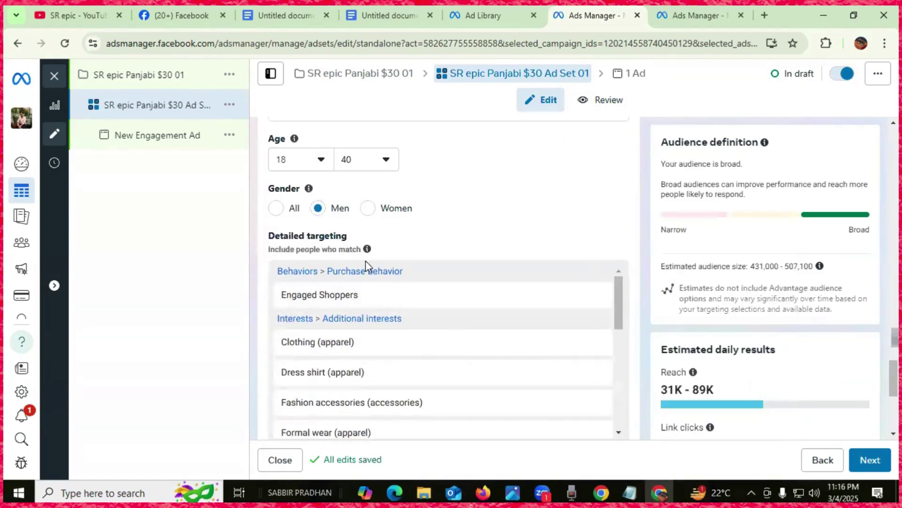
scroll(429, 324, "down", 5)
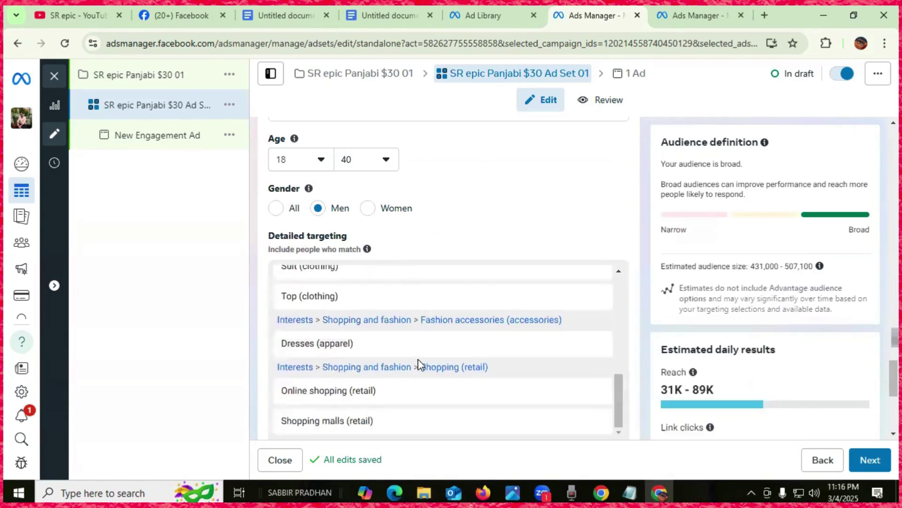
mouse_move(429, 392)
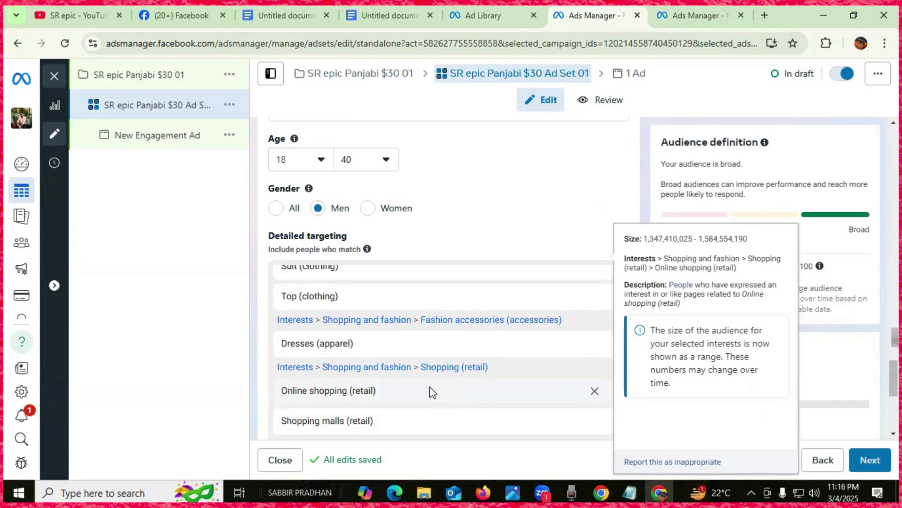
Step: Expand the additional options under Placements and view the brand safety and suitability settings
scroll(437, 376, "down", 5)
mouse_move(442, 351)
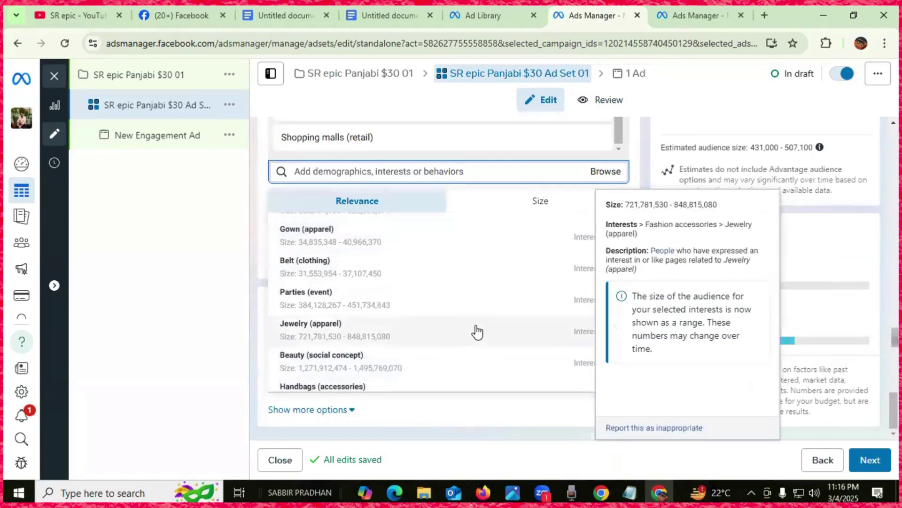
left_click(351, 411)
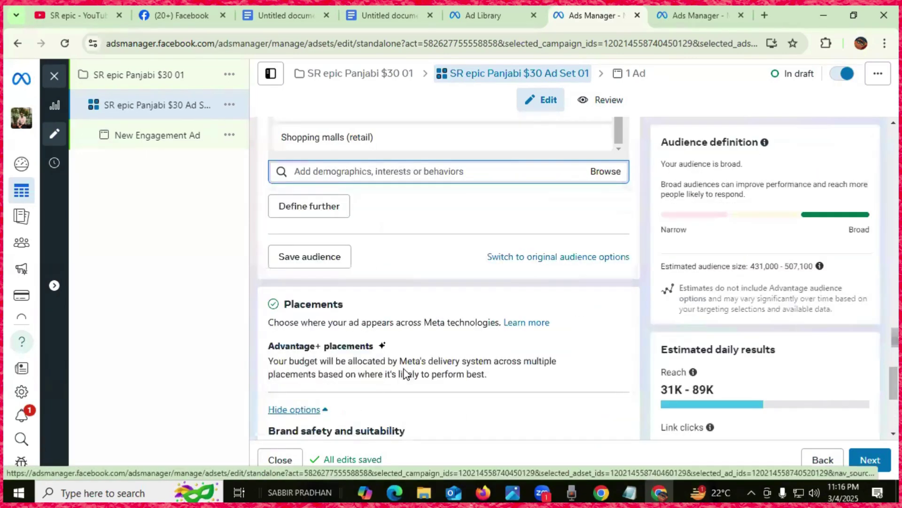
scroll(428, 359, "down", 3)
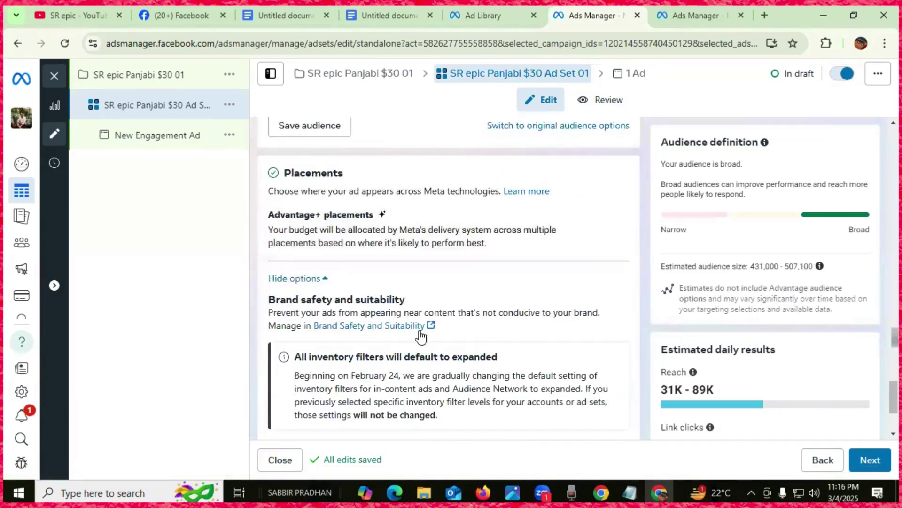
Step: Review the brand safety settings under Placements and the audience's age, gender and full list of selected detailed targeting
scroll(428, 352, "down", 3)
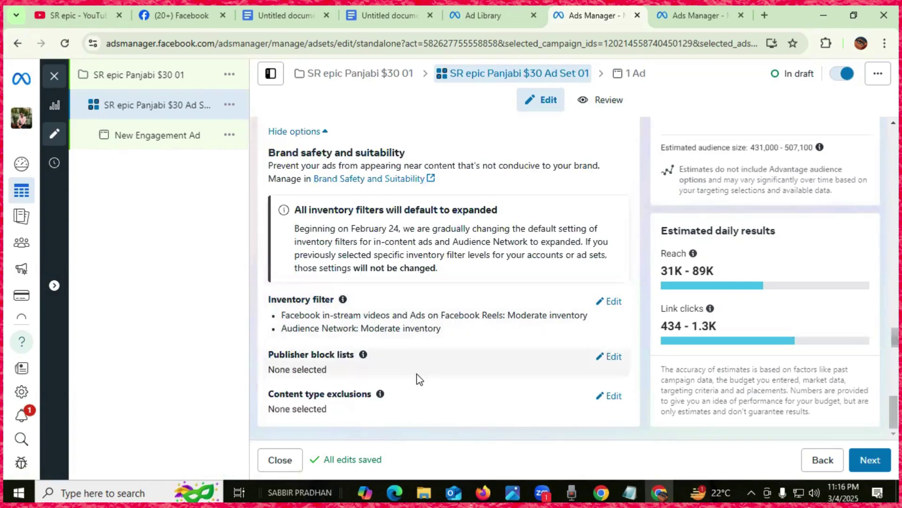
scroll(420, 378, "up", 8)
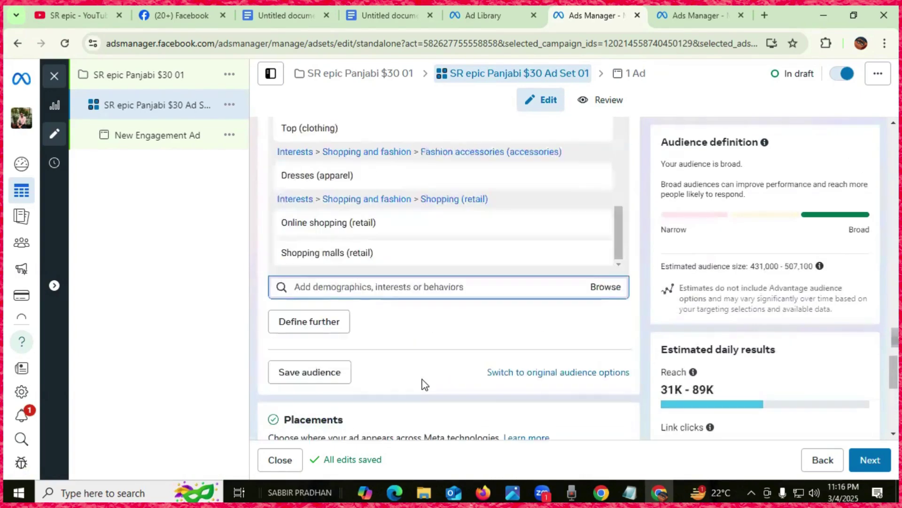
scroll(422, 379, "down", 8)
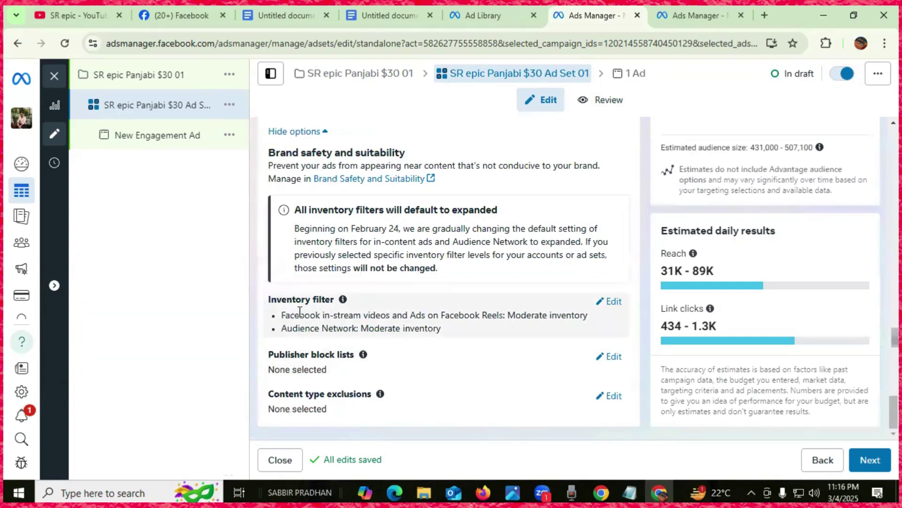
scroll(394, 314, "up", 7)
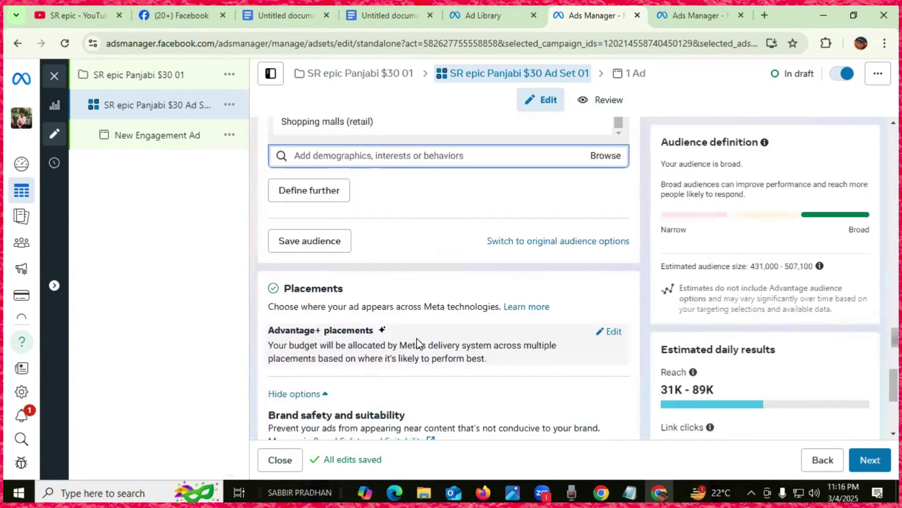
scroll(419, 343, "up", 1)
mouse_move(363, 232)
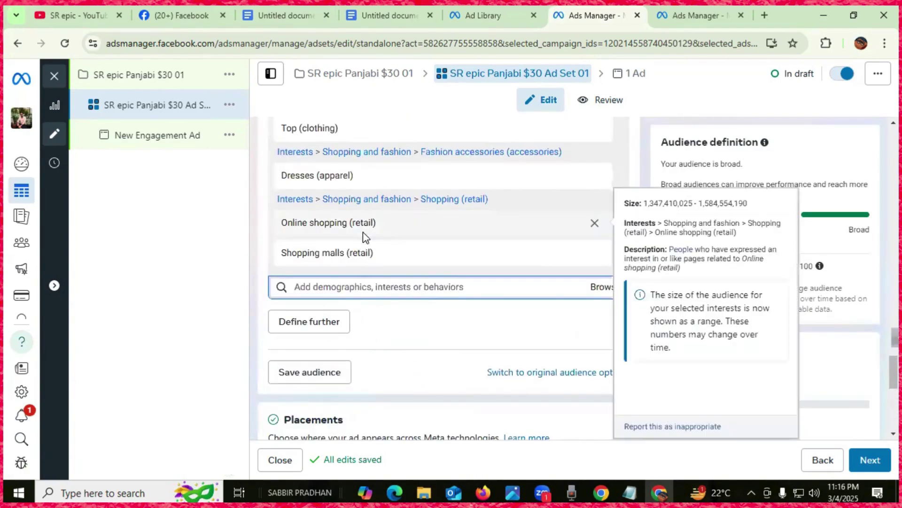
scroll(363, 232, "up", 1)
scroll(376, 244, "up", 3)
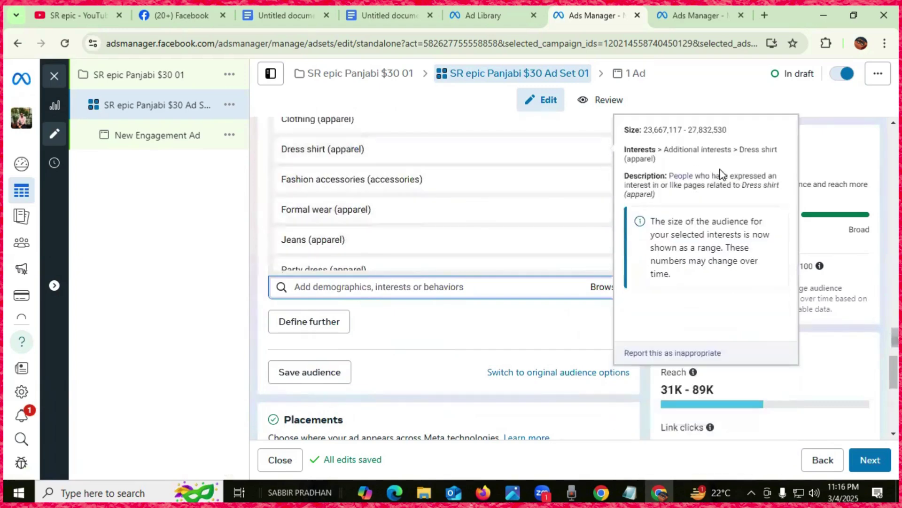
scroll(471, 203, "up", 1)
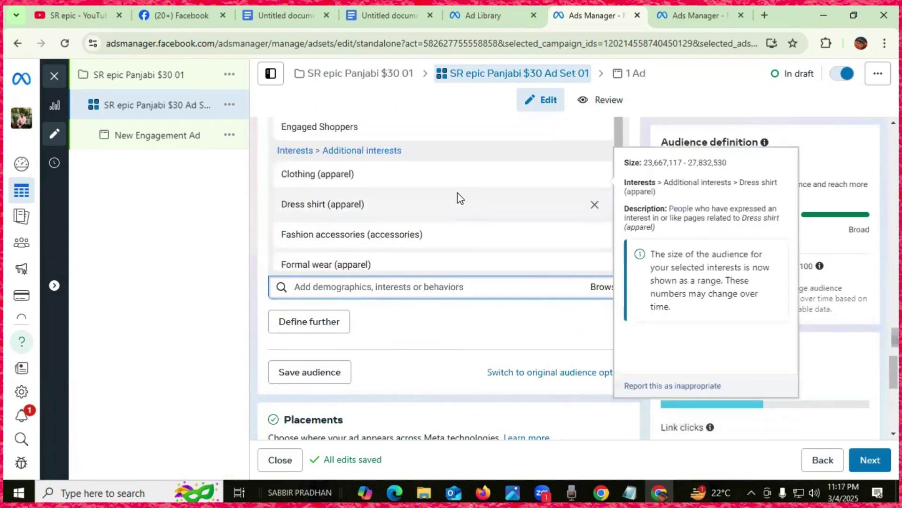
scroll(449, 277, "up", 4)
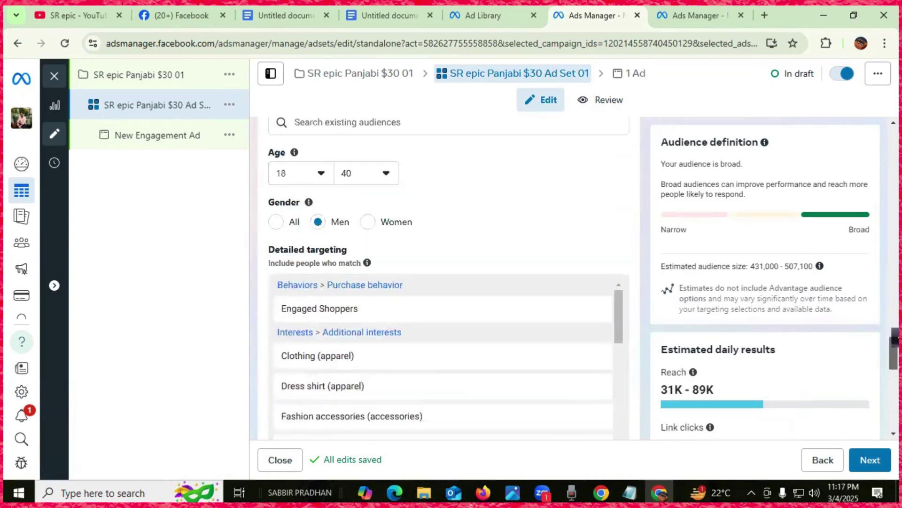
scroll(357, 304, "down", 8)
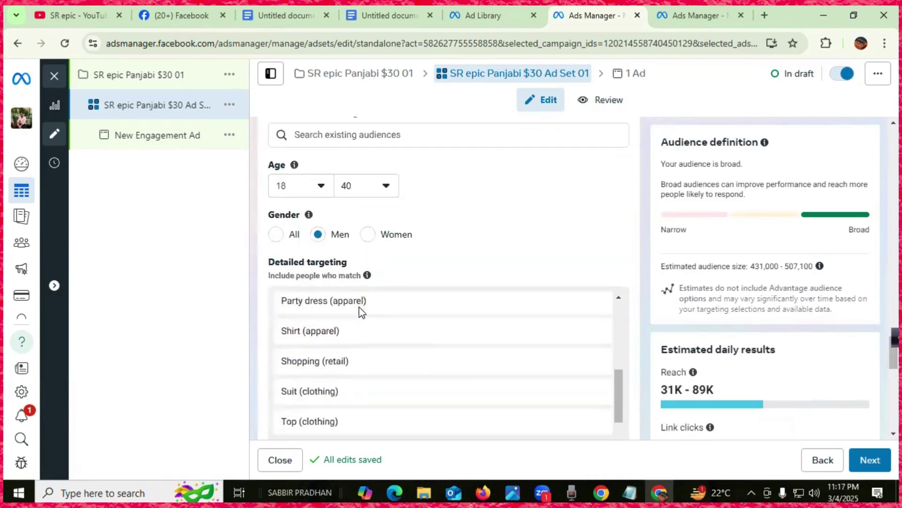
scroll(365, 324, "down", 5)
scroll(367, 316, "up", 5)
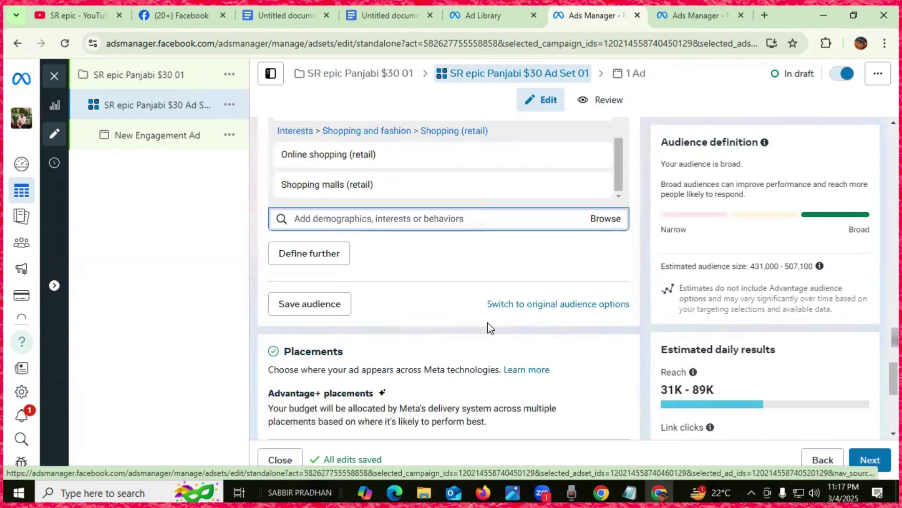
Step: Define the detailed targeting further with an additional must-also-match condition, keeping the Advantage+ audience instead of the original audience options
left_click(312, 254)
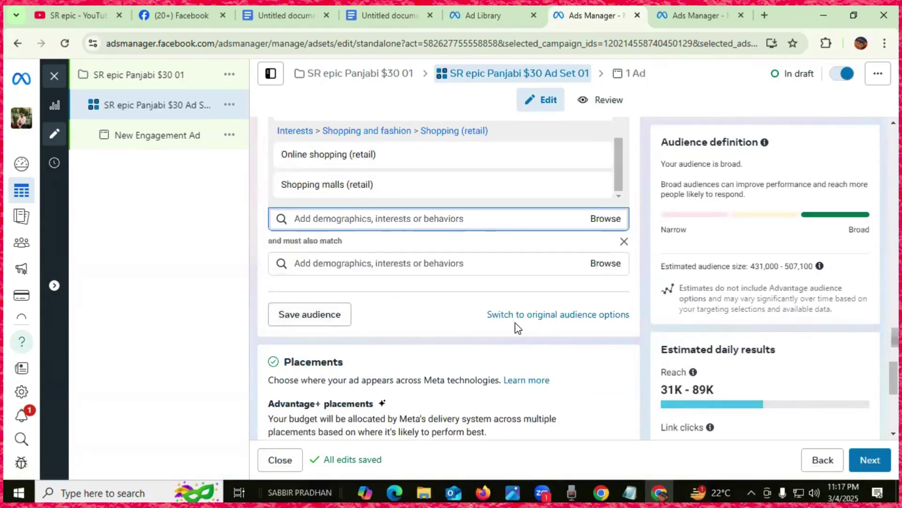
left_click(562, 316)
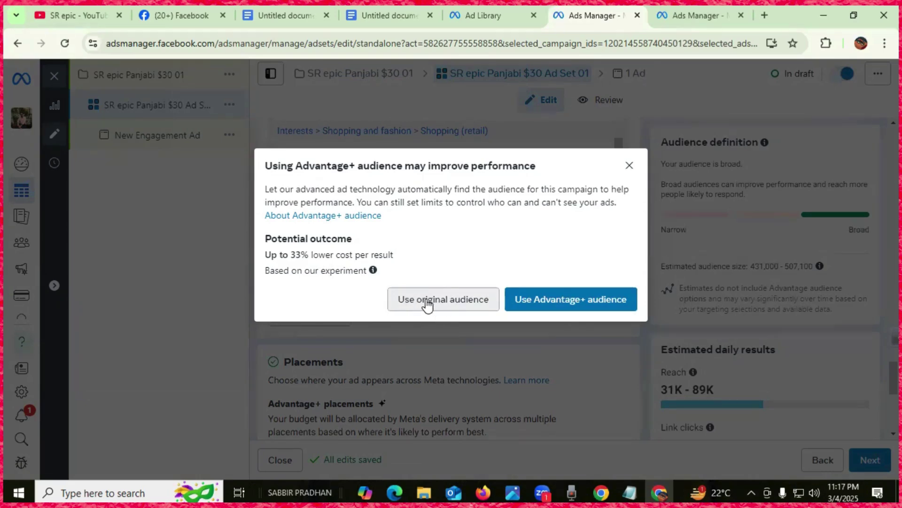
left_click(582, 301)
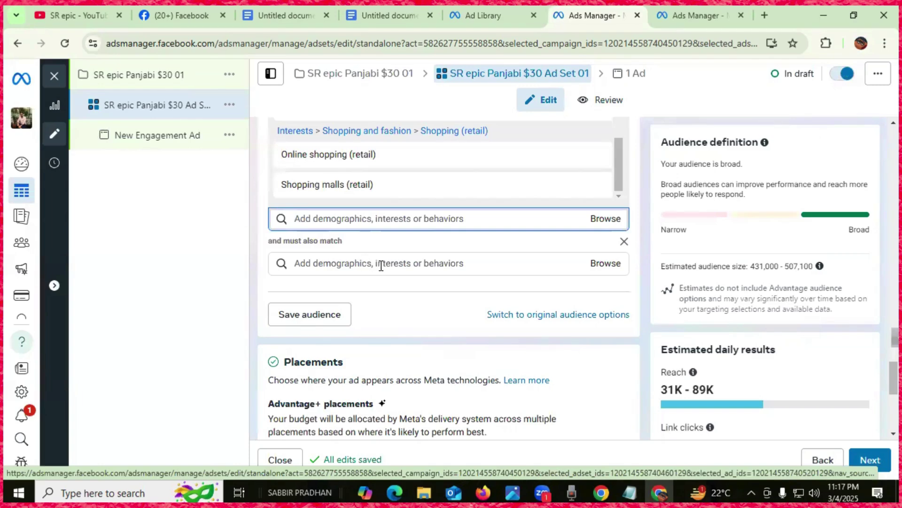
scroll(407, 320, "up", 1)
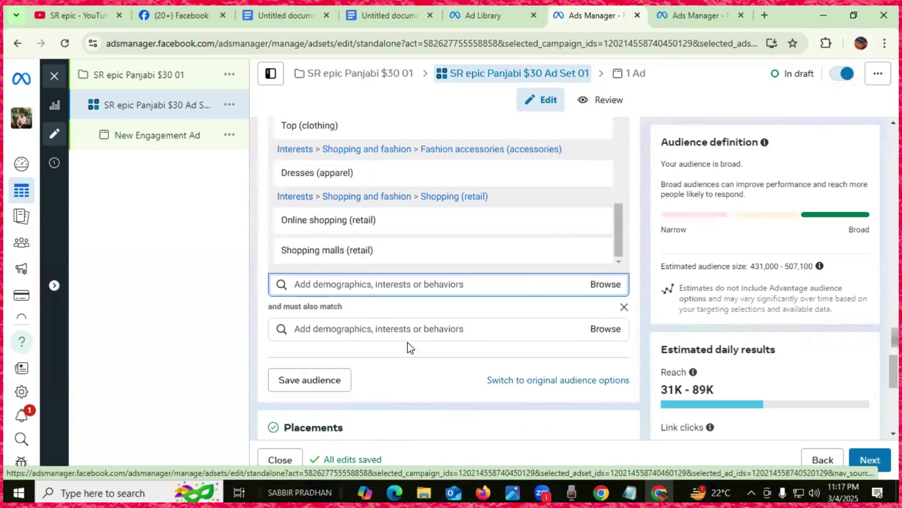
left_click(341, 329)
type("par")
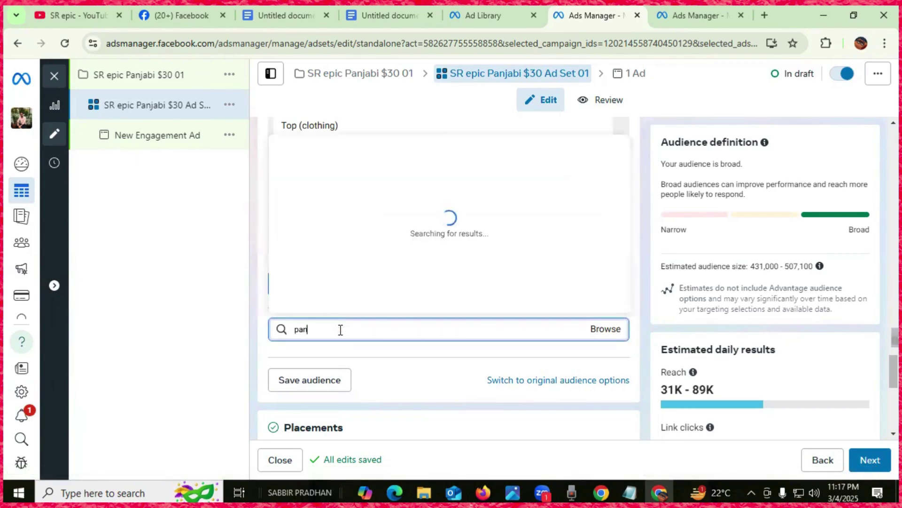
type("jabi")
key("BackSpace")
key("BackSpace")
key("BackSpace")
key("BackSpace")
key("BackSpace")
key("BackSpace")
key("BackSpace")
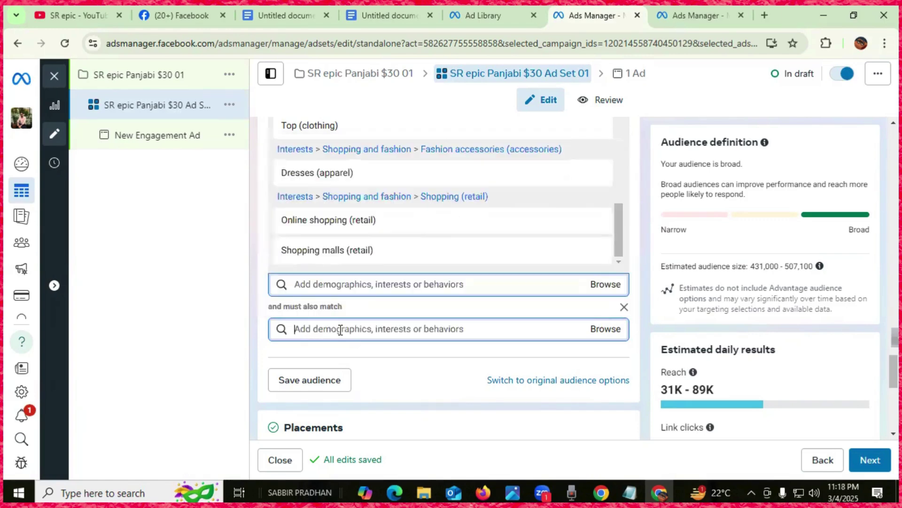
Step: Search the must-also-match condition for clothing and add the interest Clothing (apparel)
type("clothin")
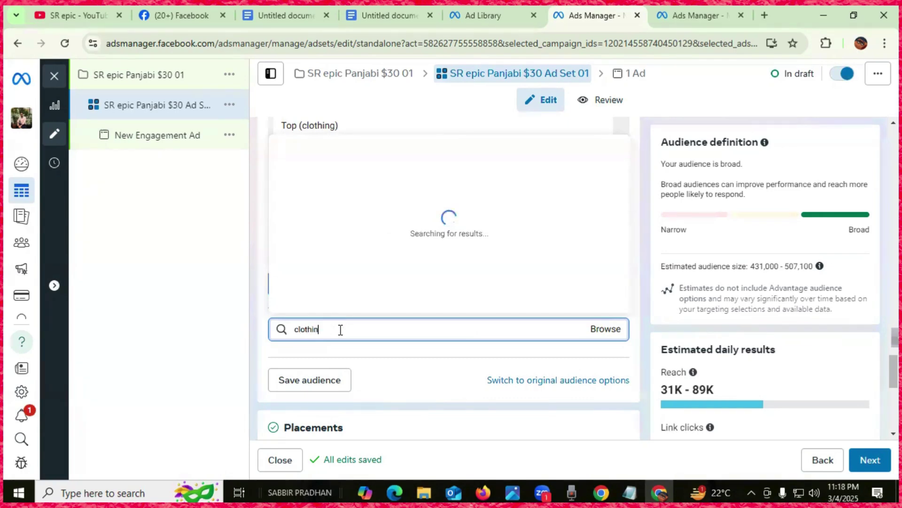
type("g")
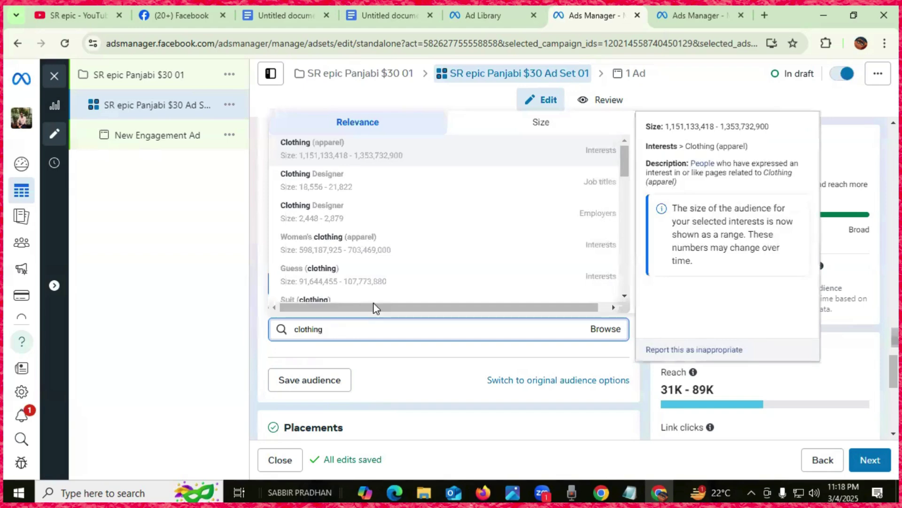
scroll(367, 242, "down", 3)
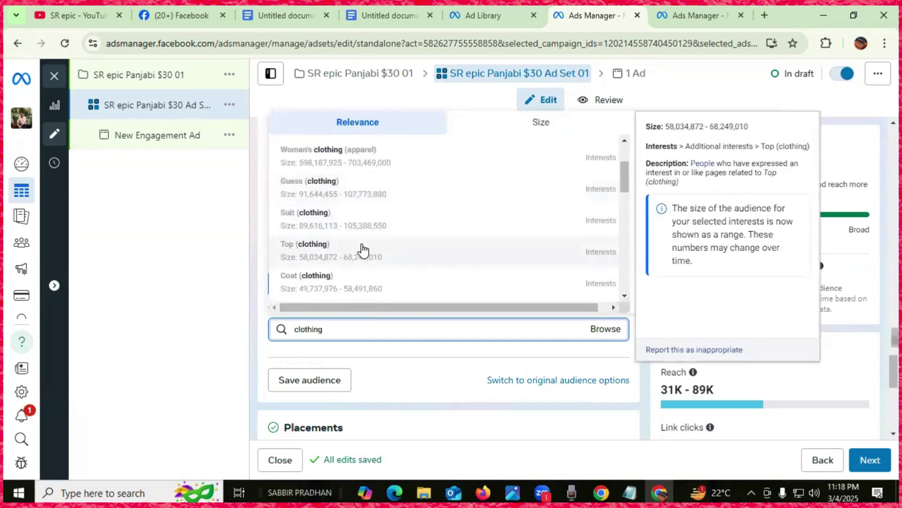
scroll(362, 250, "down", 3)
scroll(362, 249, "up", 6)
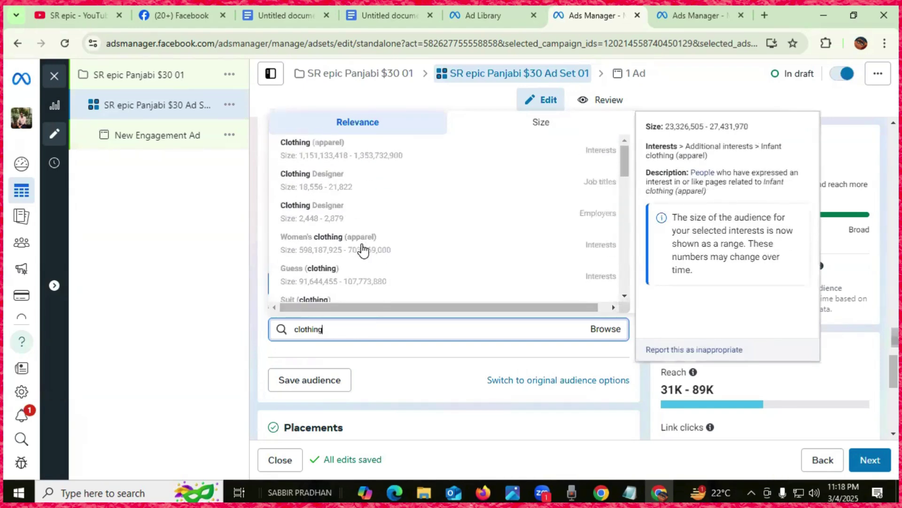
left_click(320, 177)
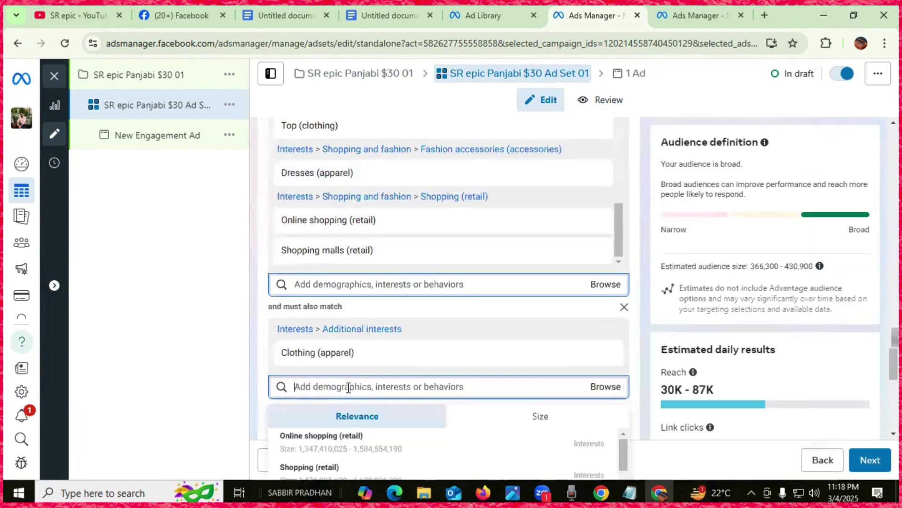
Step: Add Shopping (retail), Online shopping (retail) and Engaged Shoppers from the suggestions to the must-also-match condition
scroll(390, 329, "down", 4)
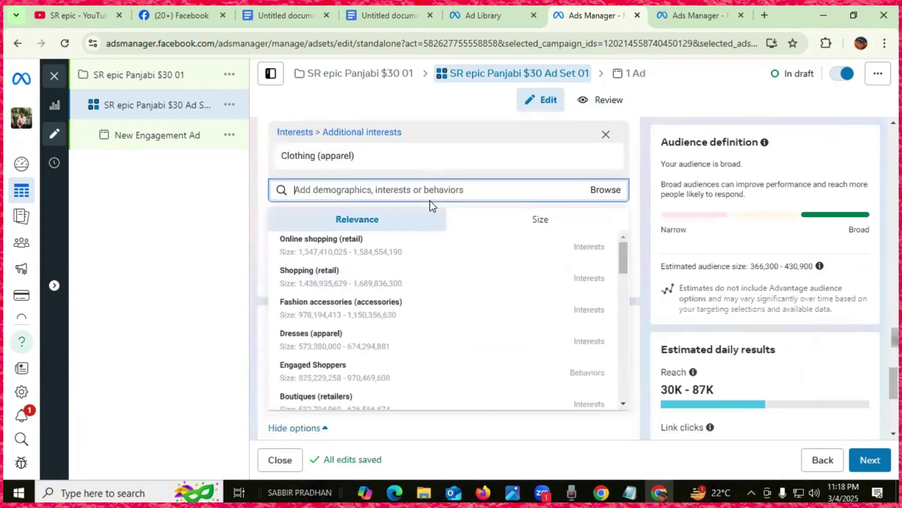
left_click(309, 277)
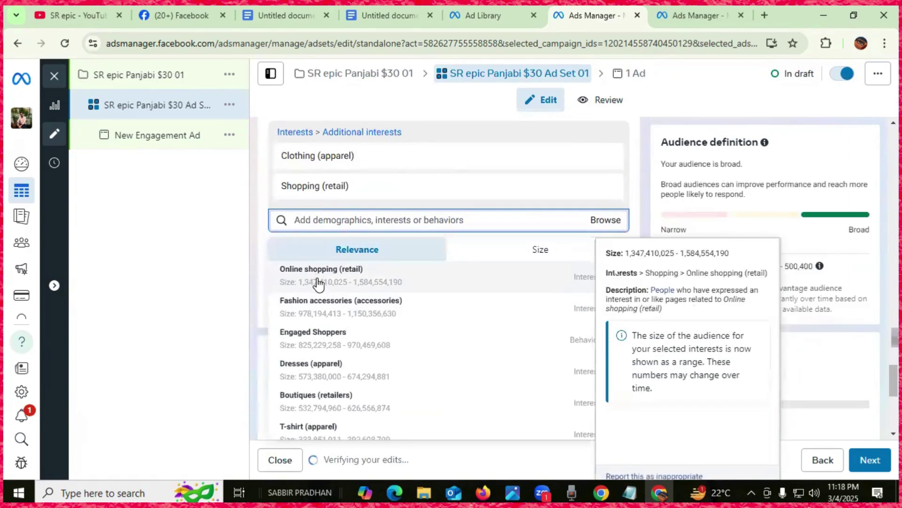
left_click(318, 277)
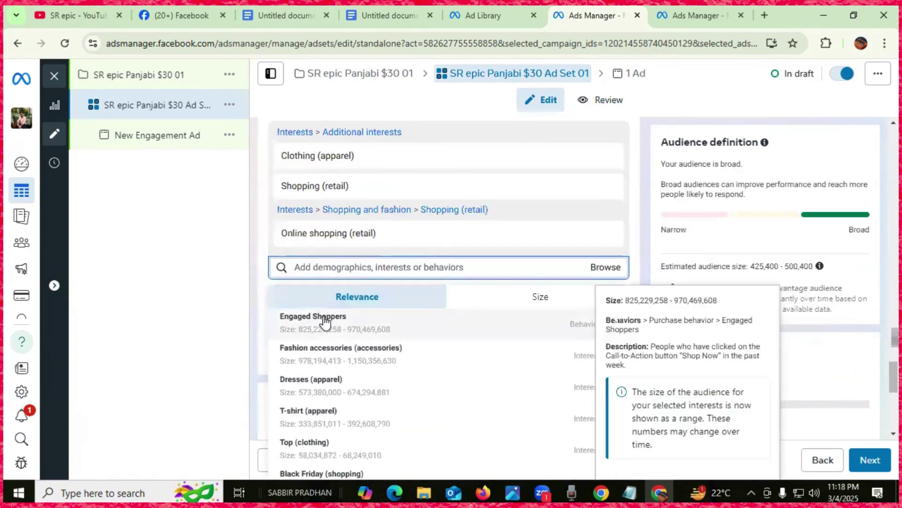
left_click(323, 320)
Step: Find Shopping malls (retail) and Fashion accessories (accessories) further down the suggestions and add both to the must-also-match condition
scroll(328, 408, "down", 3)
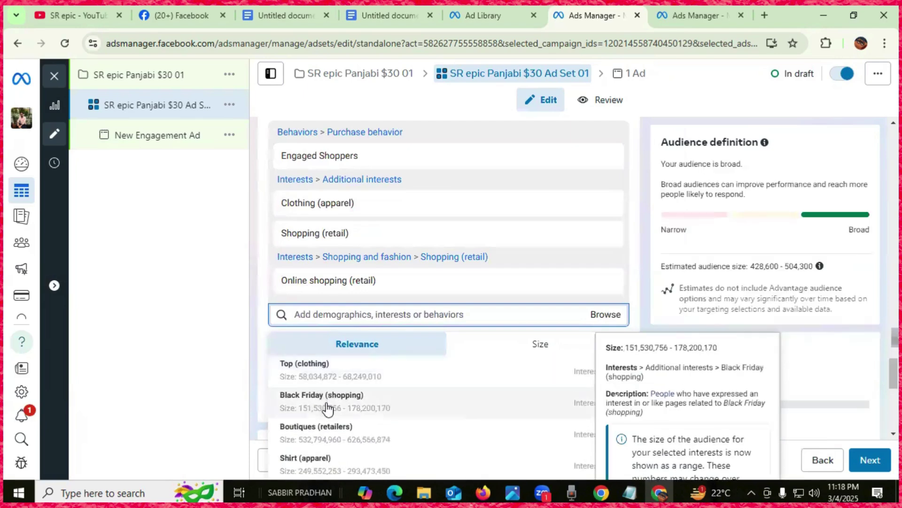
scroll(331, 417, "down", 1)
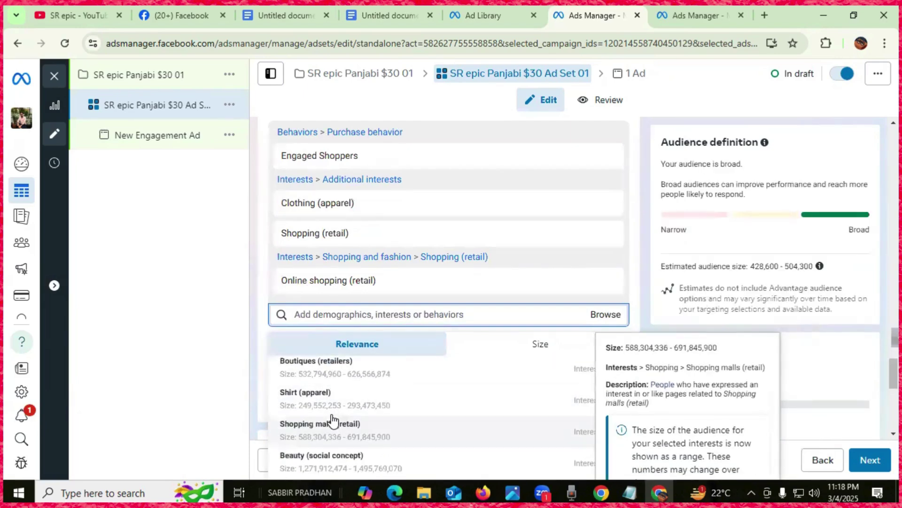
left_click(329, 423)
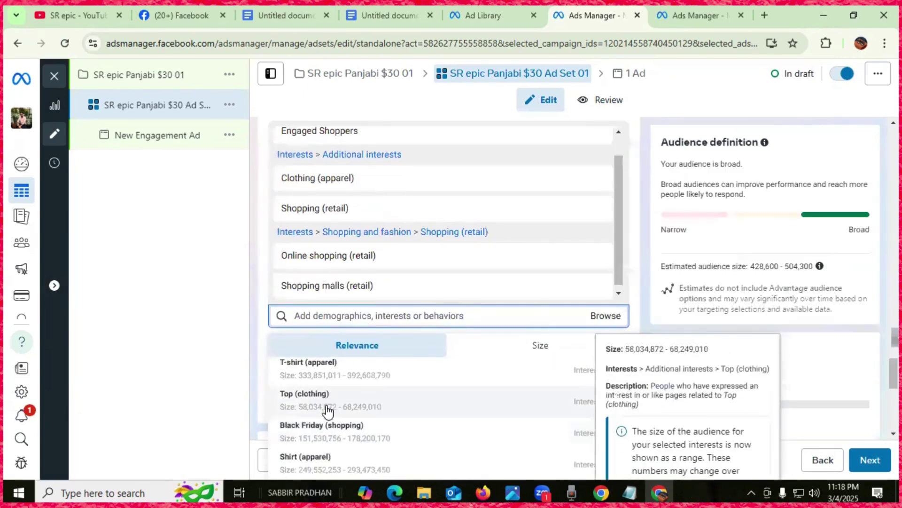
scroll(328, 404, "down", 4)
scroll(328, 412, "down", 3)
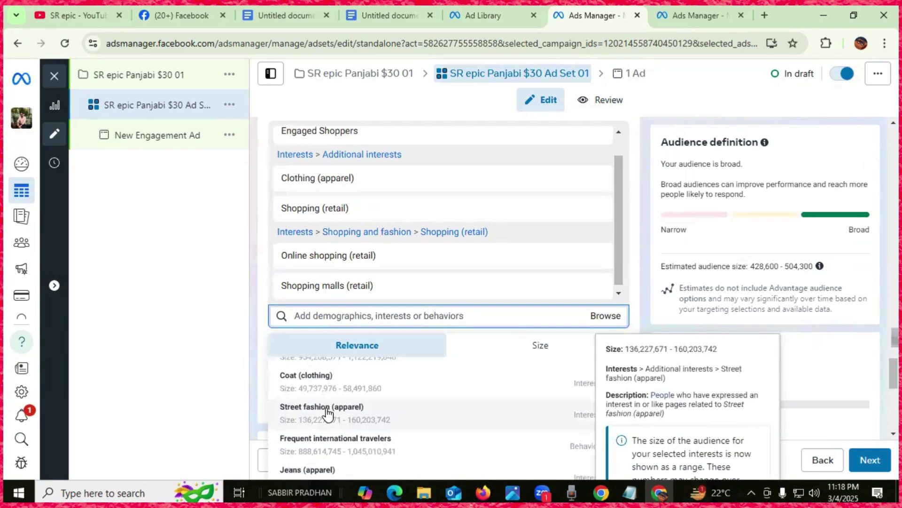
scroll(327, 414, "down", 1)
scroll(328, 415, "down", 6)
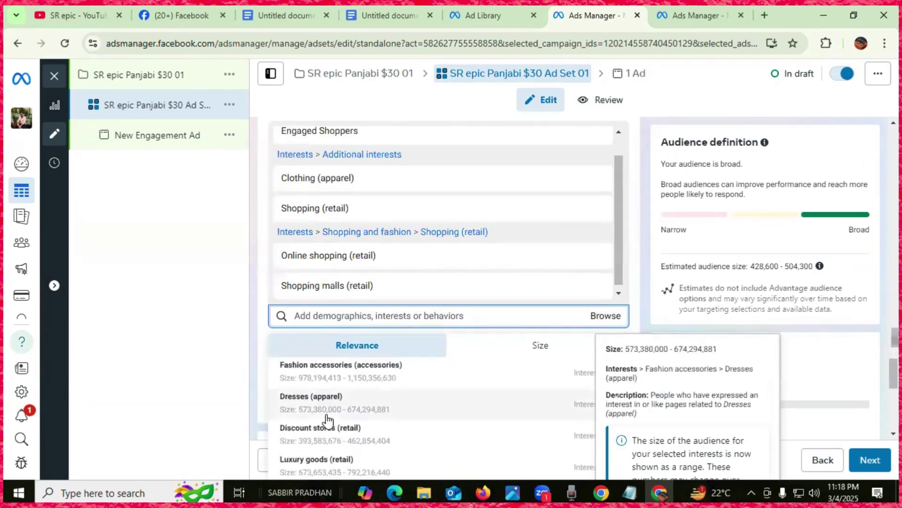
left_click(342, 373)
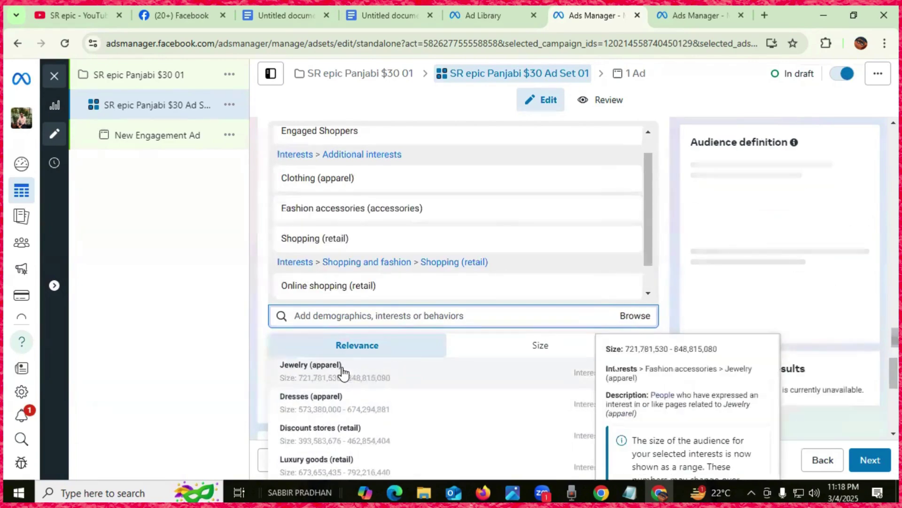
Step: Look through the remaining targeting suggestions, then check the Placements section and the selected must-also-match interests
scroll(506, 198, "down", 1)
scroll(508, 201, "down", 3)
scroll(502, 240, "down", 6)
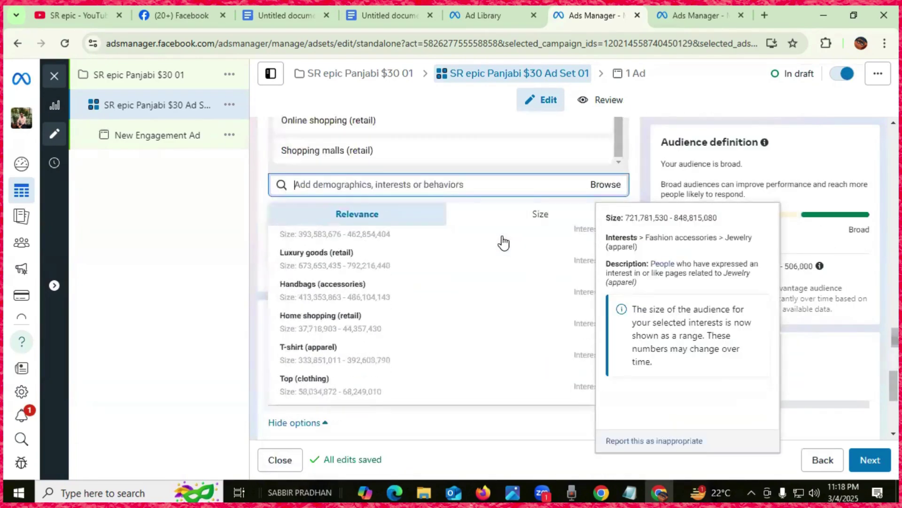
scroll(498, 259, "down", 8)
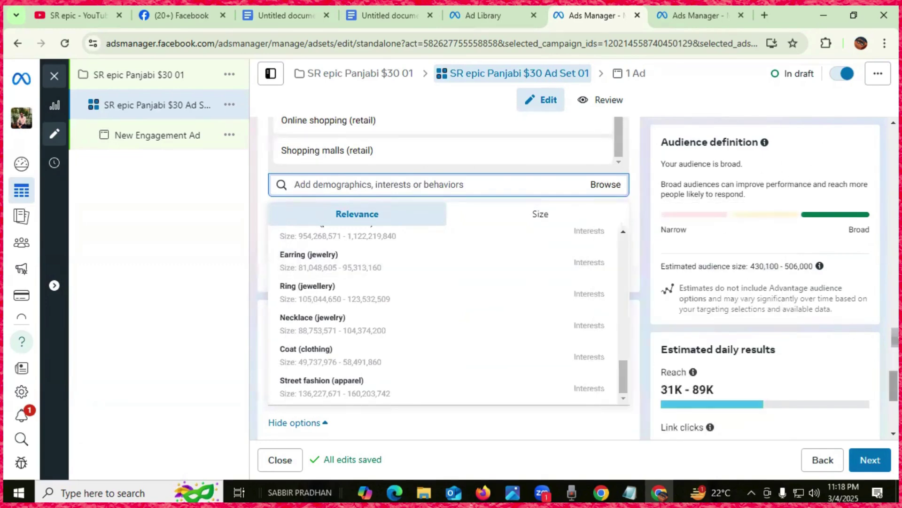
scroll(448, 278, "down", 5)
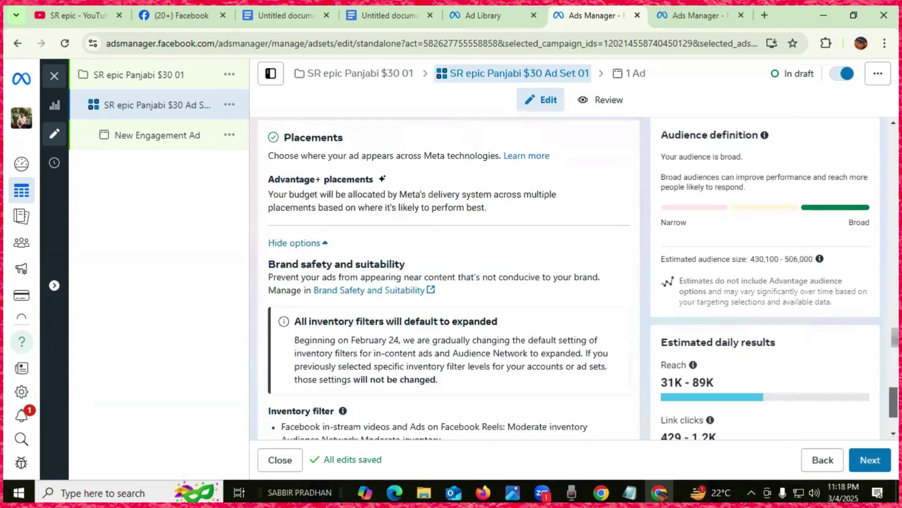
scroll(548, 298, "up", 1)
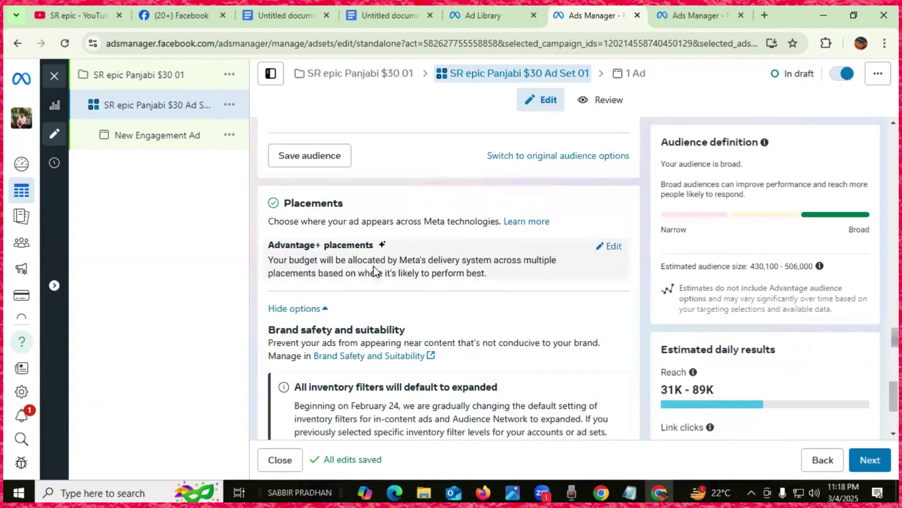
scroll(369, 271, "up", 3)
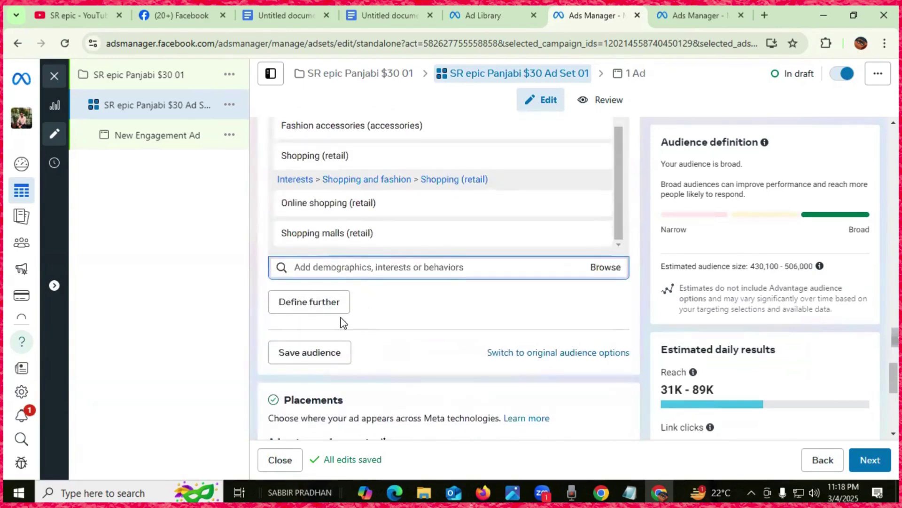
Step: Review the must-also-match interests and check the SR Epic FB Ads Campaign brief document, returning to the ad set
scroll(403, 323, "down", 2)
scroll(332, 296, "down", 1)
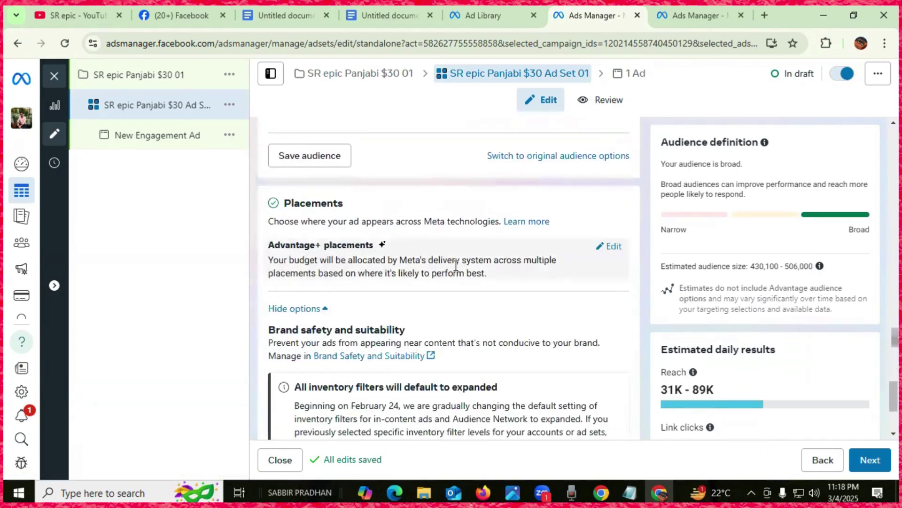
scroll(465, 264, "up", 5)
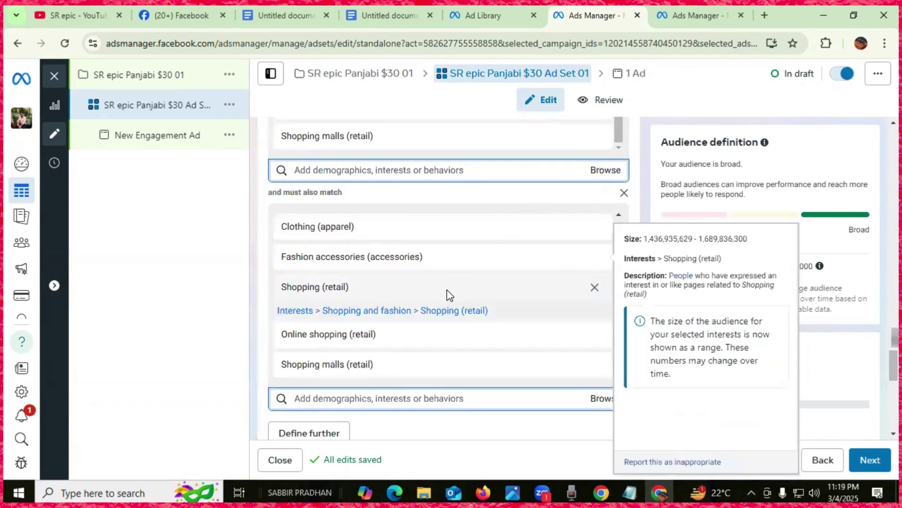
scroll(416, 258, "down", 3)
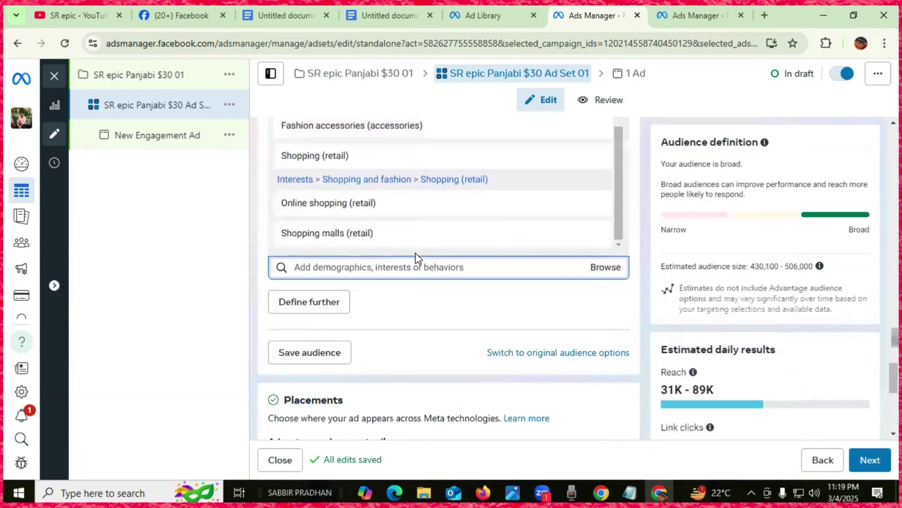
left_click(285, 20)
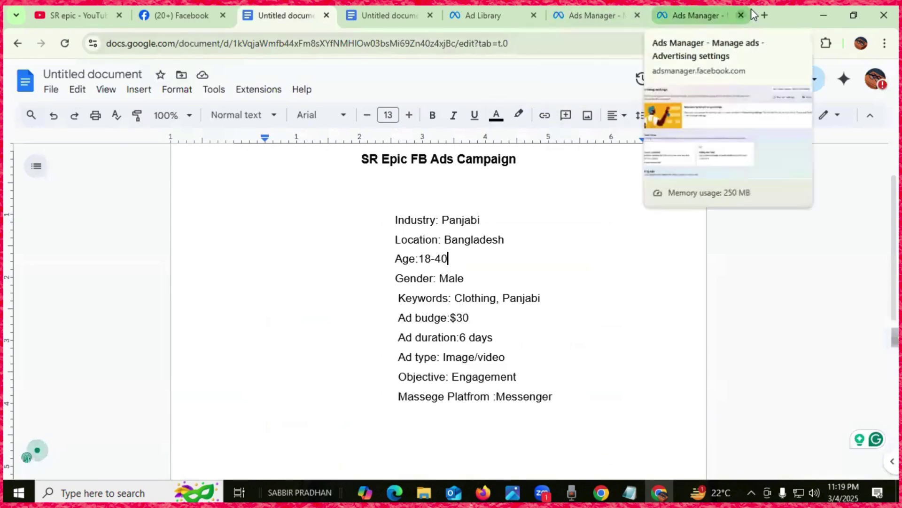
left_click(595, 17)
Step: Open the ad set's placement options for editing, try Manual placements, and switch back to Advantage+ placements
scroll(376, 308, "down", 3)
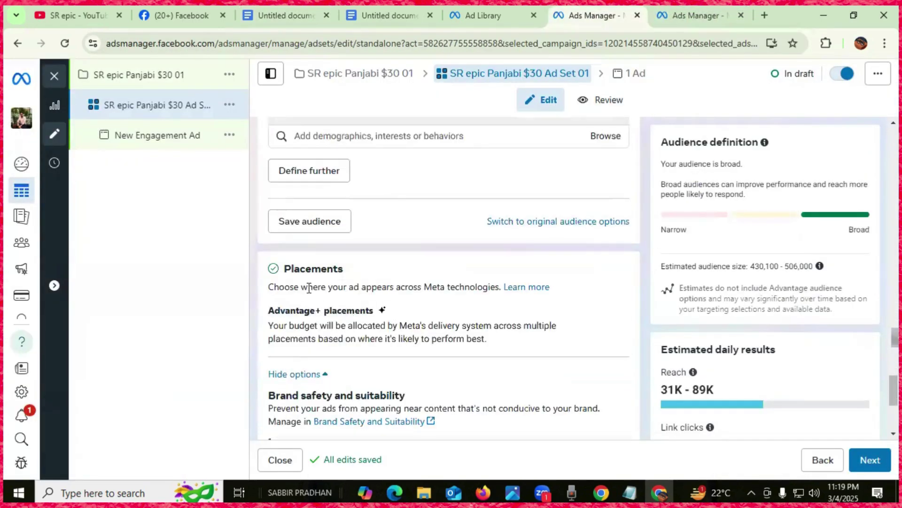
scroll(356, 283, "down", 1)
scroll(357, 296, "down", 1)
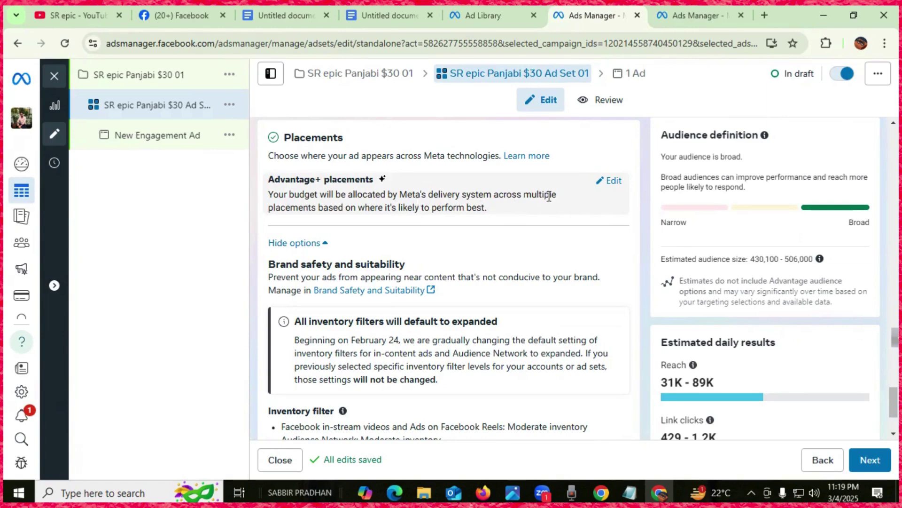
left_click(610, 181)
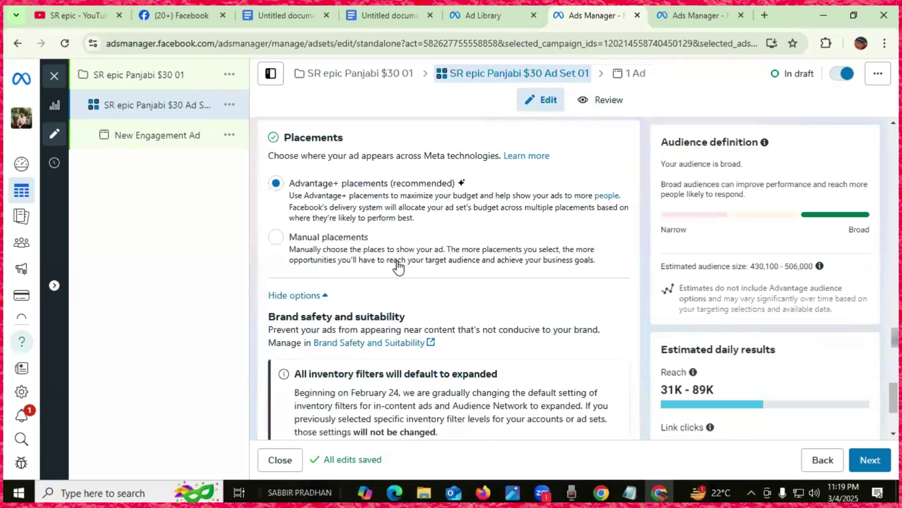
scroll(379, 261, "down", 3)
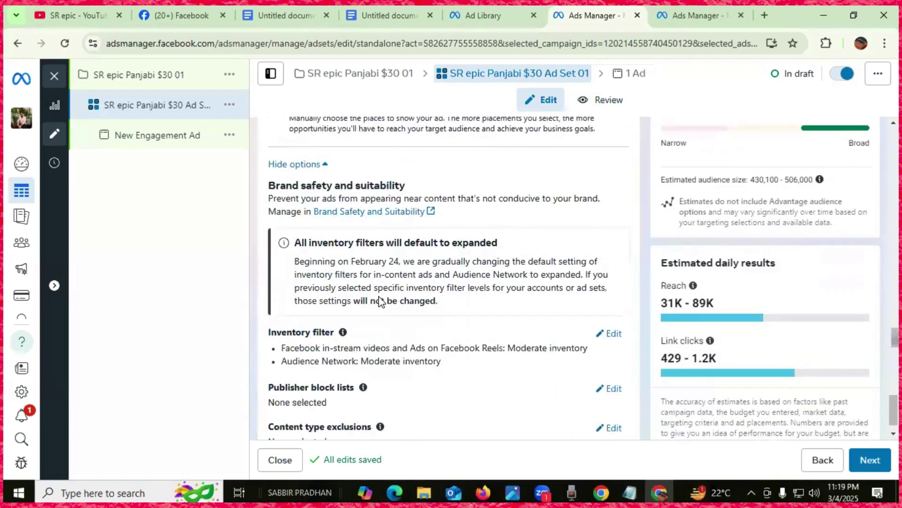
scroll(381, 301, "down", 1)
scroll(379, 296, "up", 4)
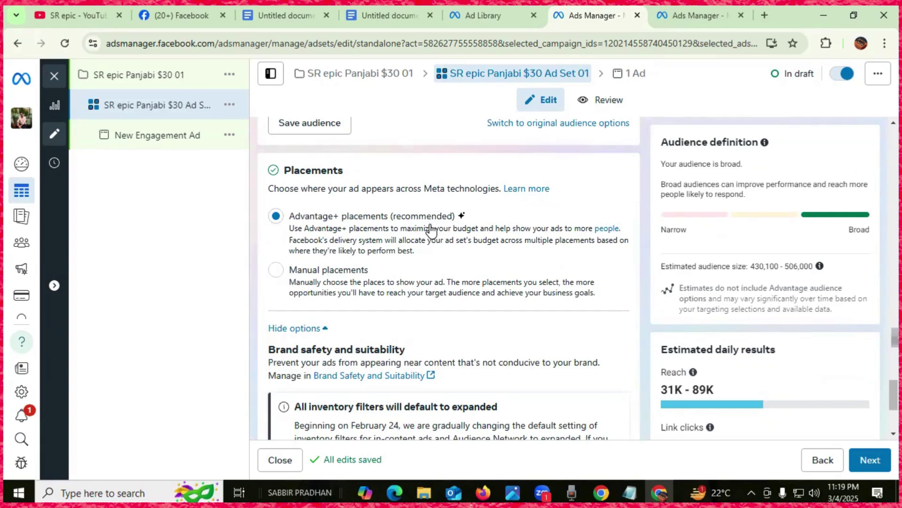
left_click(276, 269)
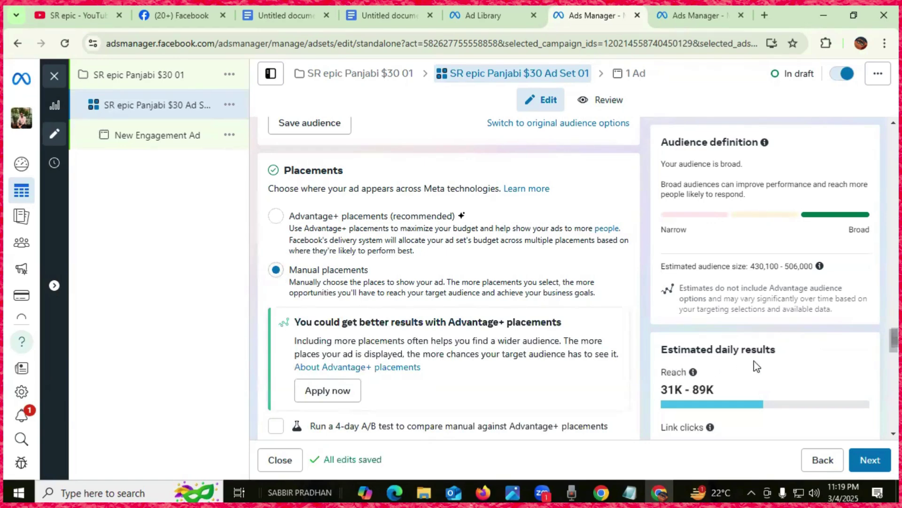
left_click(276, 216)
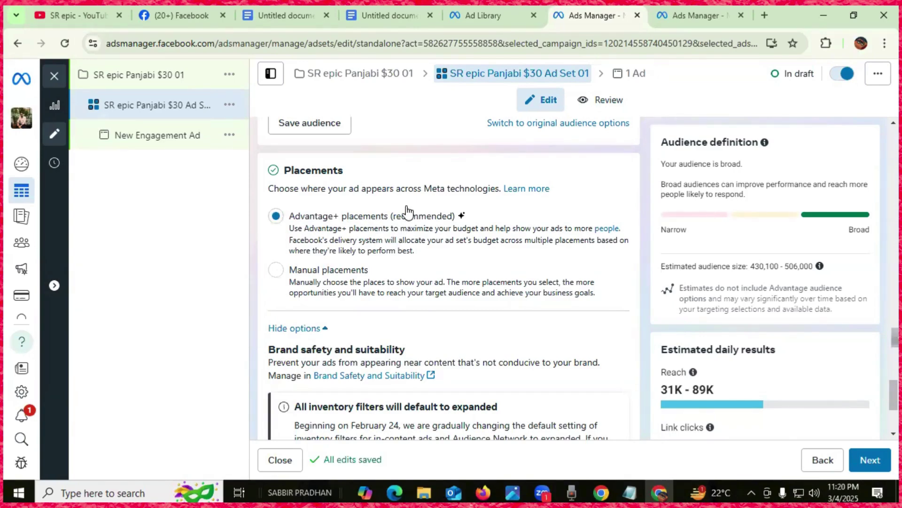
Step: Recheck the audience settings, and open the inventory filter under brand safety and suitability to examine its options
scroll(407, 212, "down", 4)
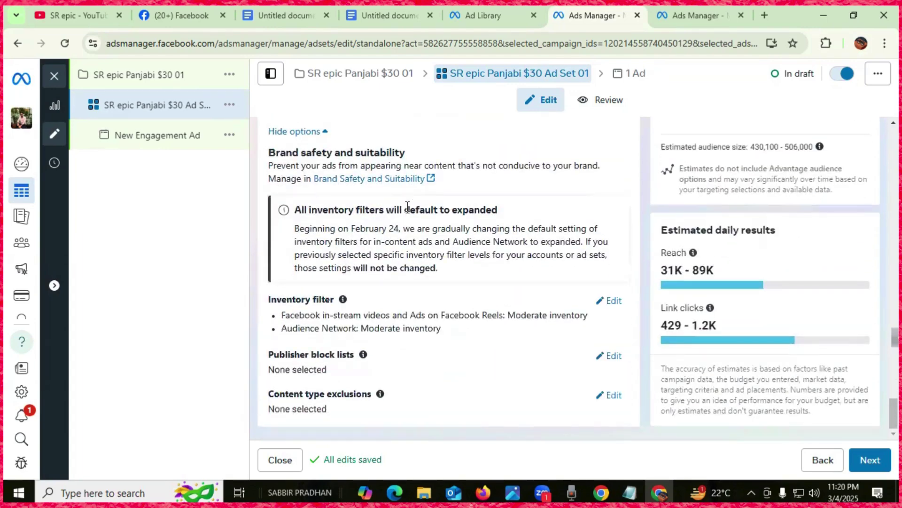
scroll(411, 282, "up", 15)
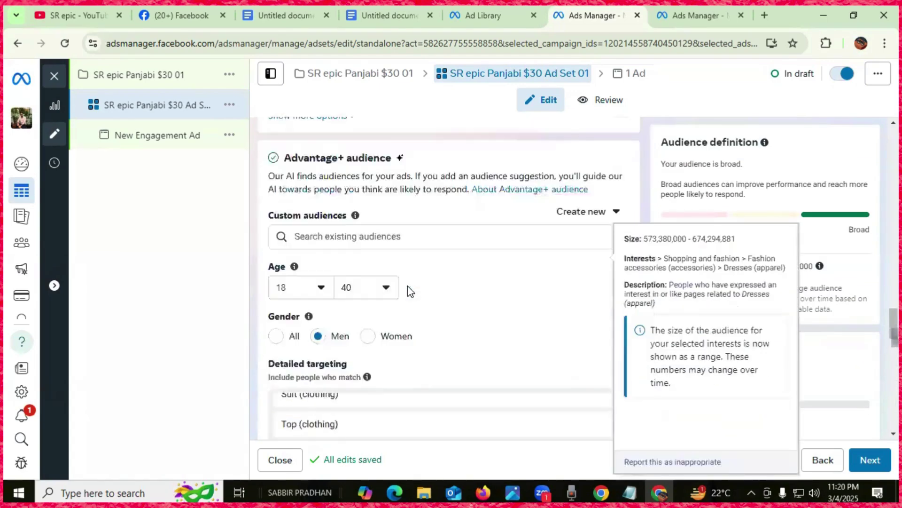
scroll(408, 286, "down", 15)
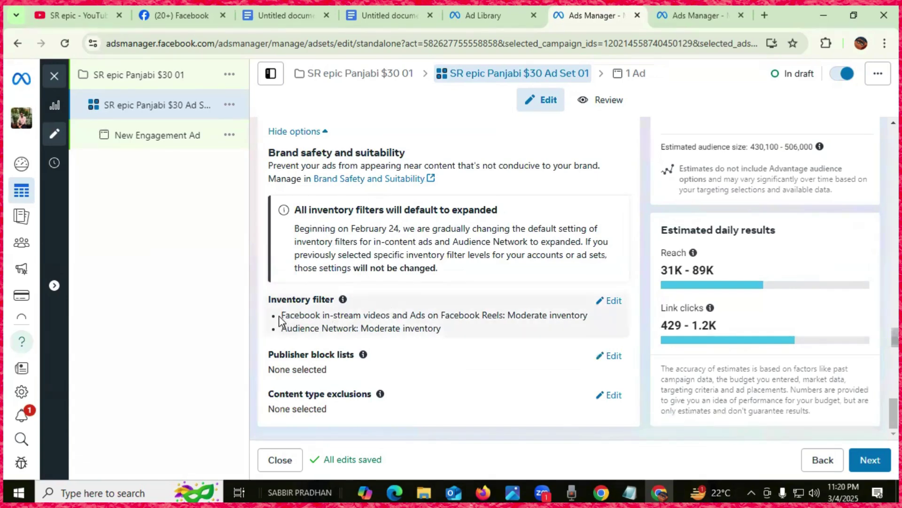
left_click(611, 301)
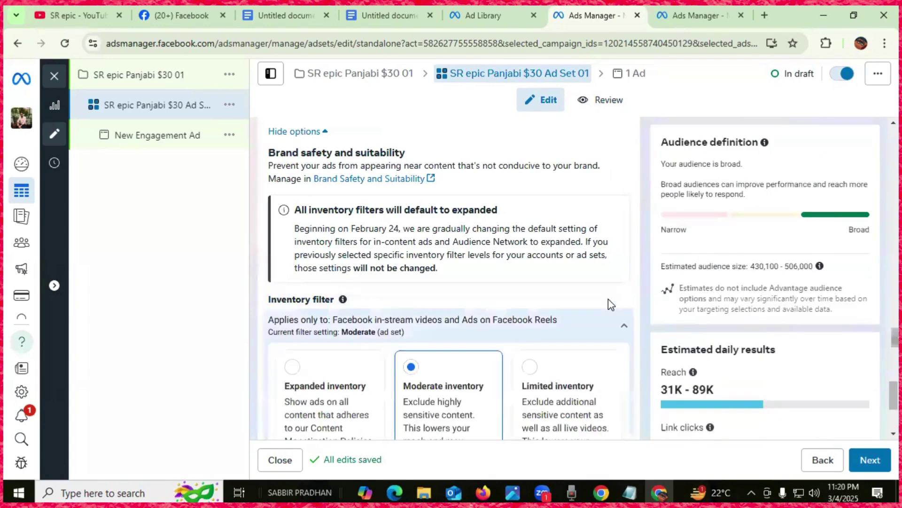
scroll(490, 305, "down", 3)
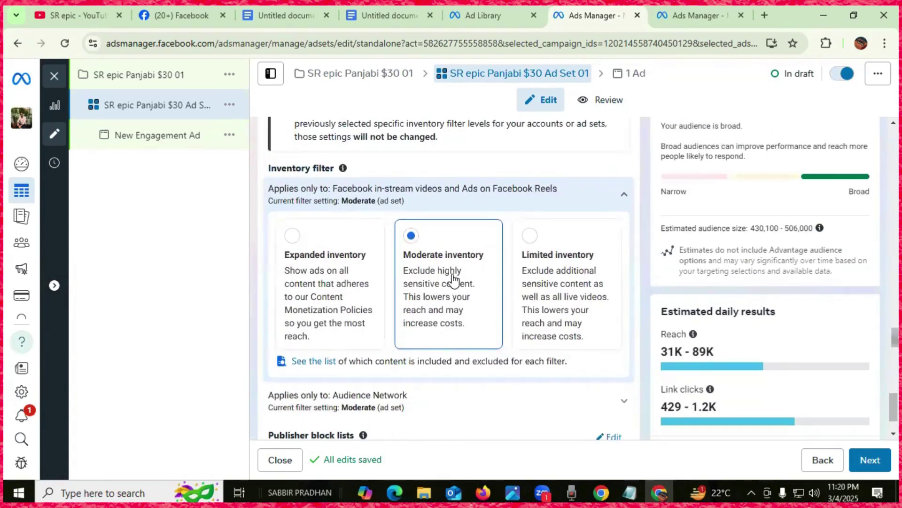
scroll(453, 275, "down", 2)
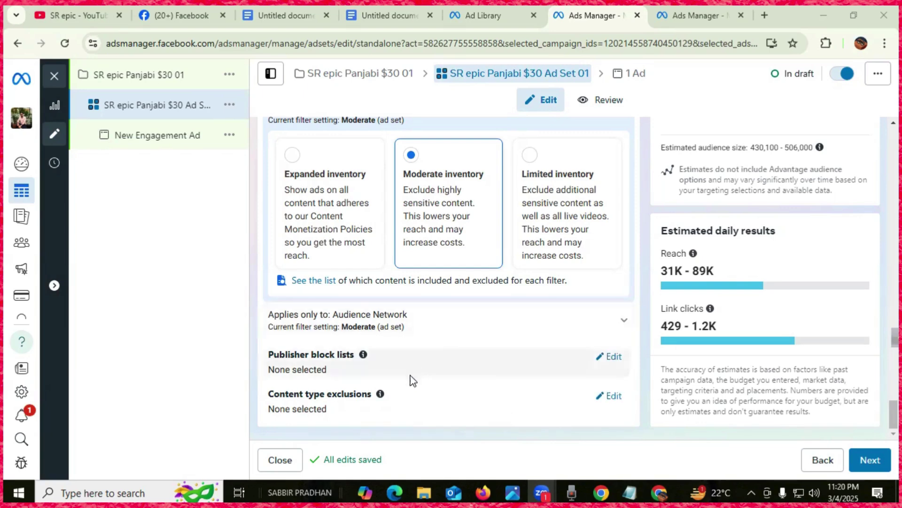
Step: Review the ad set's scheduling, audience, placement and brand safety settings once more and continue to the ad level
scroll(488, 367, "up", 15)
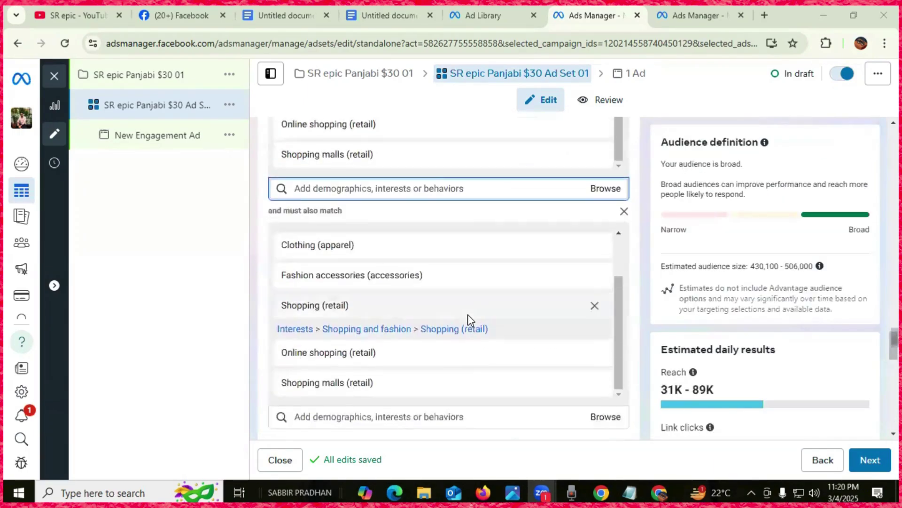
scroll(467, 314, "up", 10)
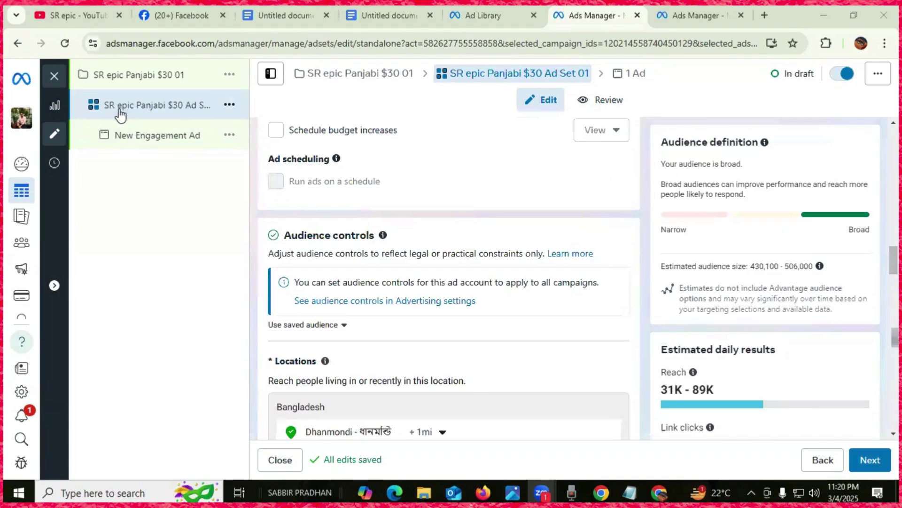
scroll(475, 299, "up", 1)
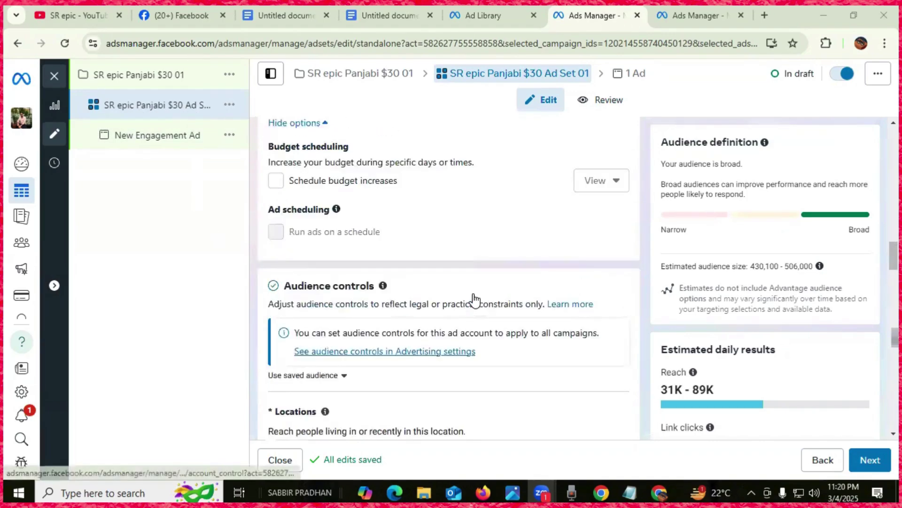
scroll(474, 300, "up", 5)
scroll(476, 300, "down", 15)
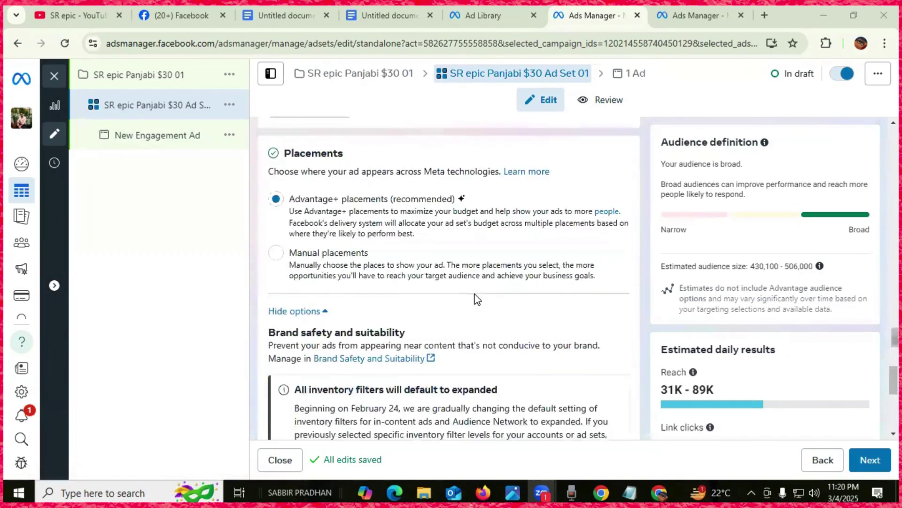
scroll(476, 299, "down", 6)
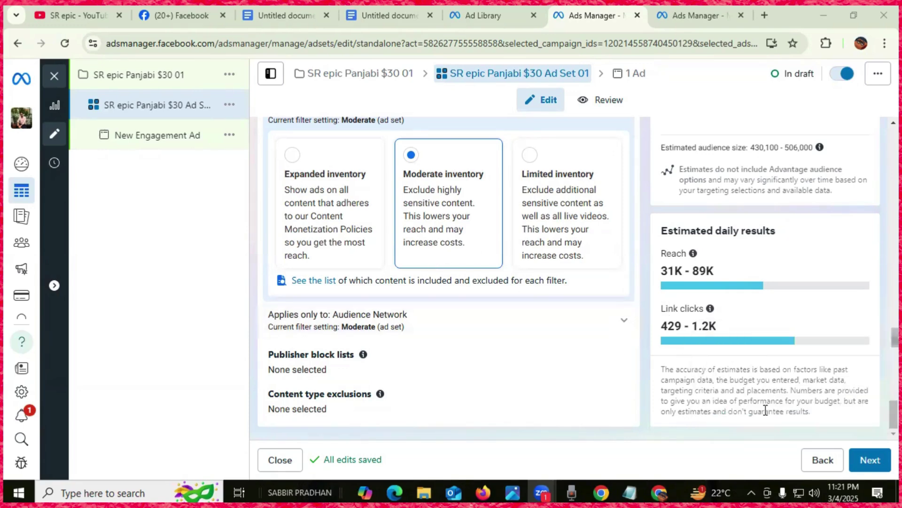
left_click(870, 460)
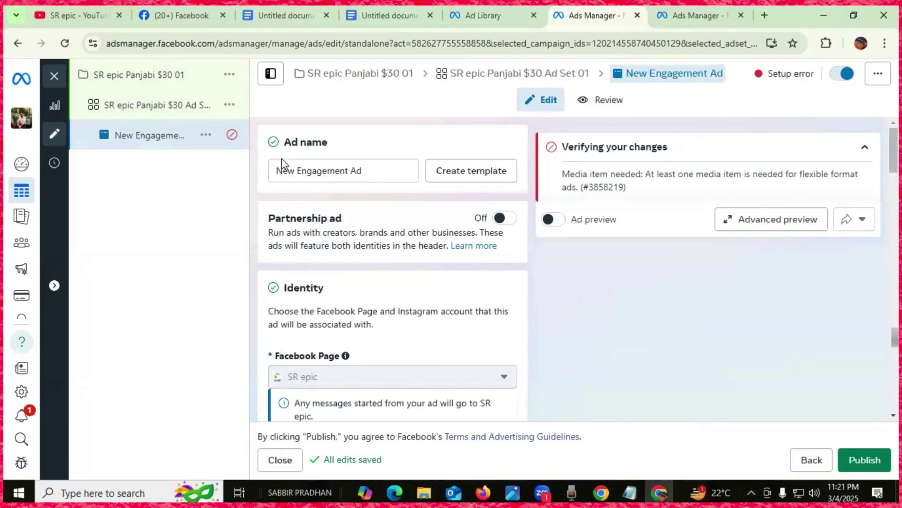
Step: Return to the ad set and copy its full name, SR epic Panjabi $30 Ad Set 01
left_click(161, 105)
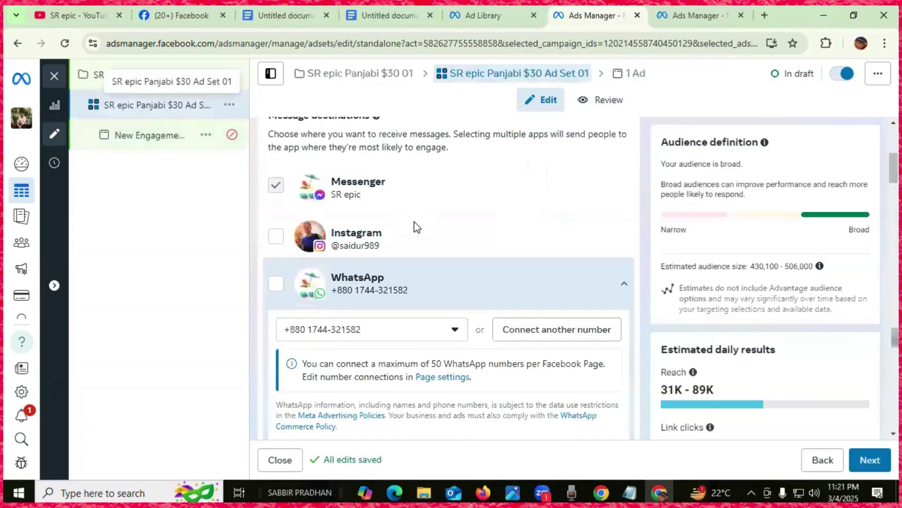
scroll(414, 221, "up", 6)
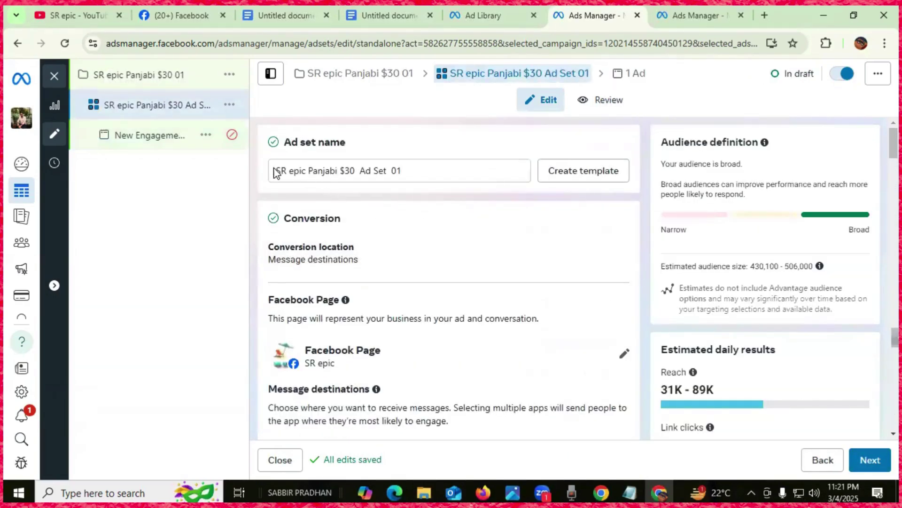
left_click_drag(397, 171, 313, 174)
left_click(410, 170)
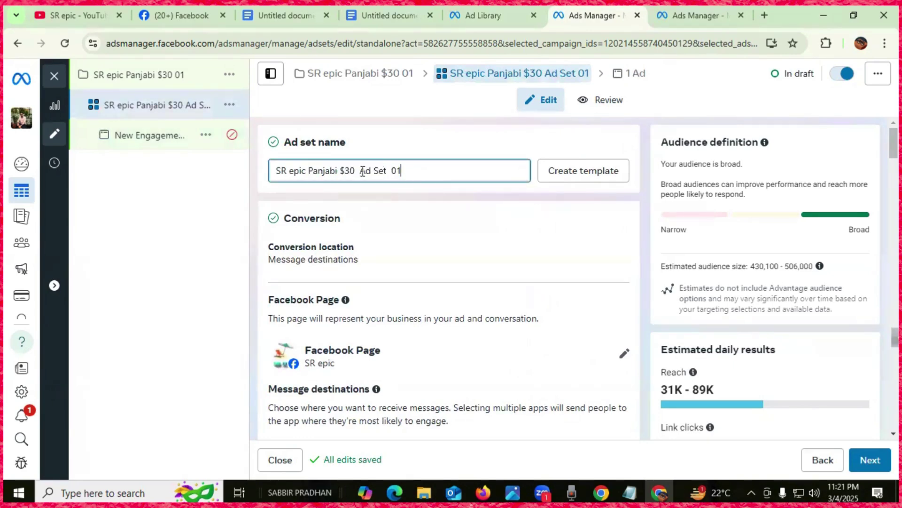
left_click_drag(402, 171, 273, 179)
key("ctrl+c")
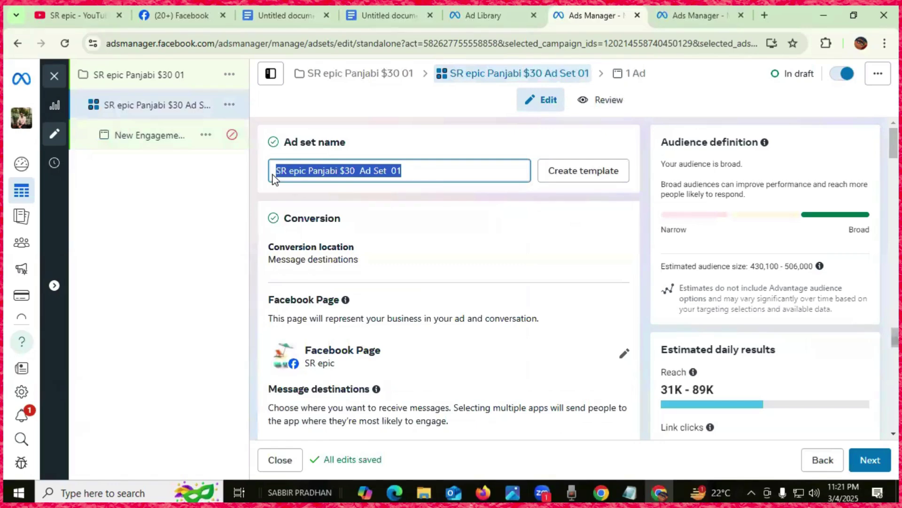
Step: Replace the engagement ad's name with the copied ad set name, shortened to SR epic Panjabi $30 Ad 01
left_click(162, 138)
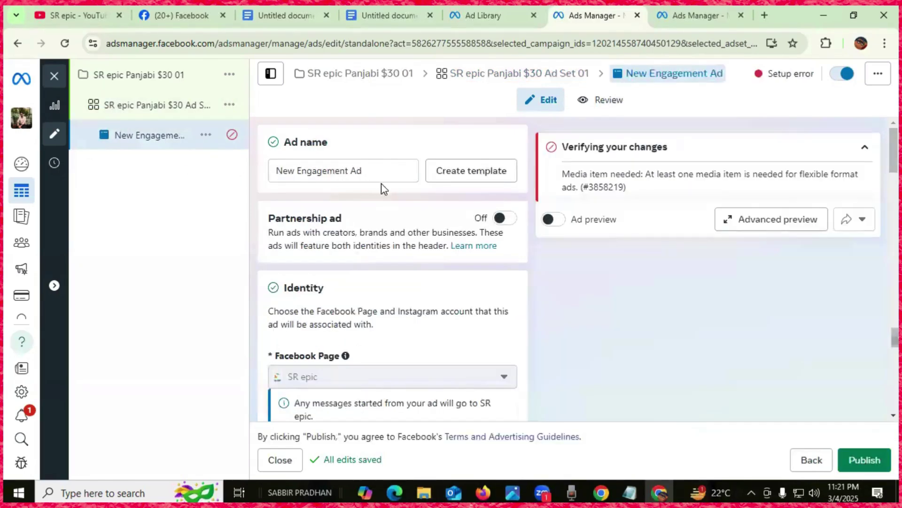
left_click_drag(371, 169, 272, 172)
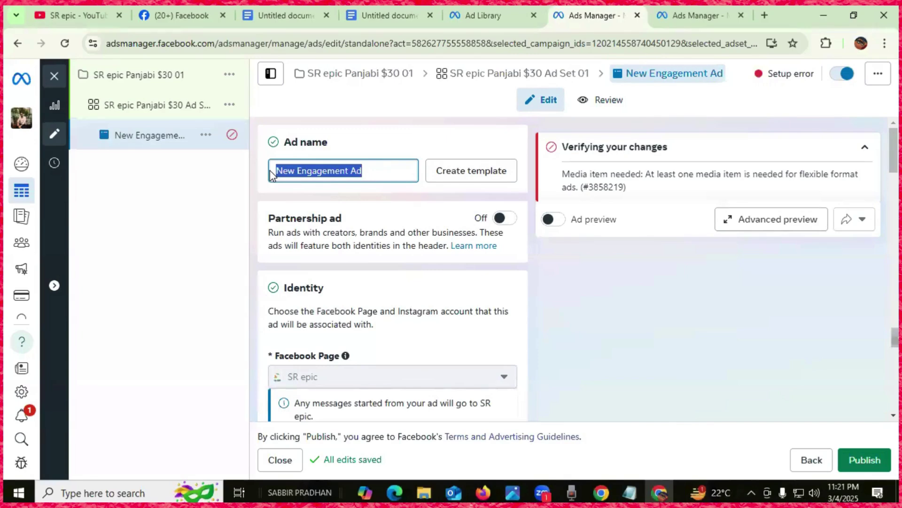
key("ctrl+v")
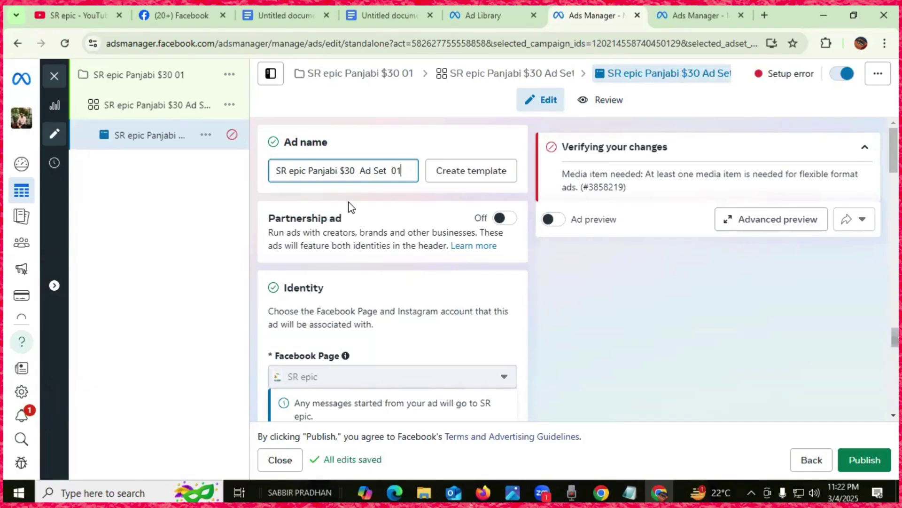
left_click(386, 172)
key("BackSpace")
key("BackSpace")
key("BackSpace")
Step: Review the ad's partnership, identity and ad setup sections, check the ad setup choices and keep Create ad
scroll(444, 239, "down", 1)
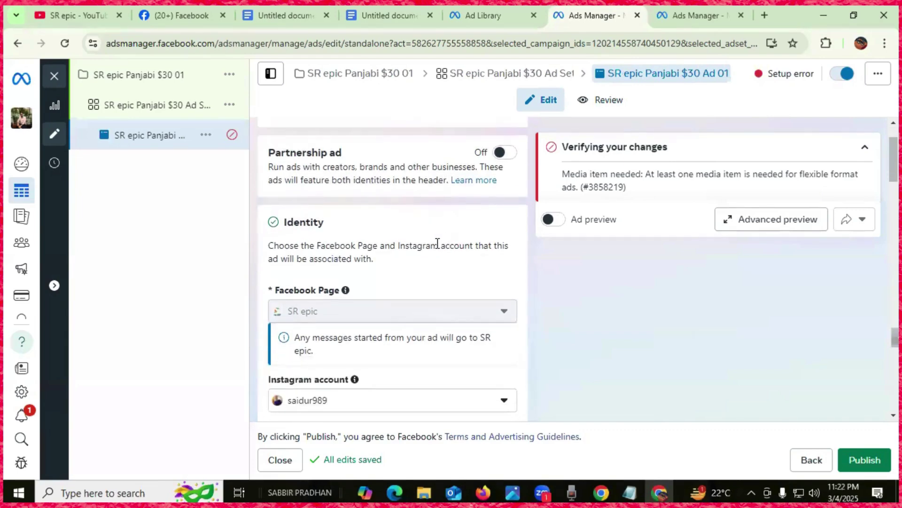
scroll(437, 243, "down", 1)
scroll(470, 247, "down", 1)
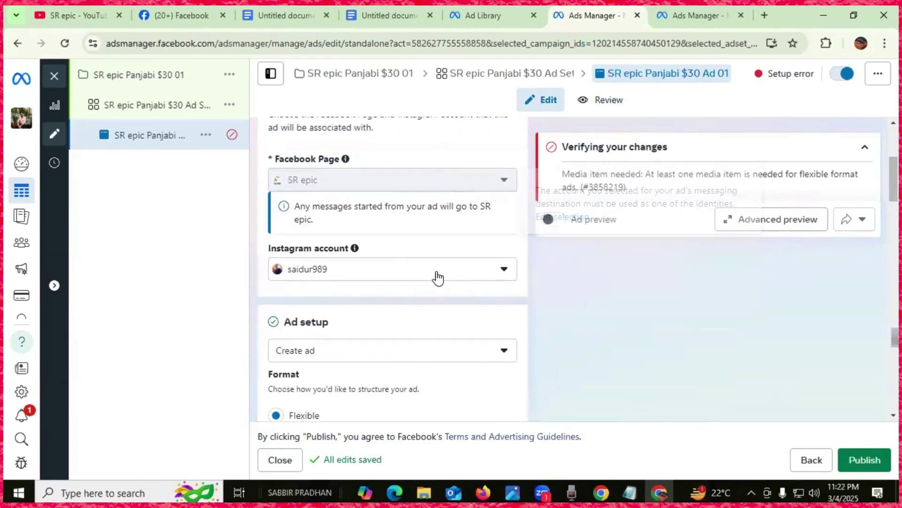
scroll(437, 277, "down", 3)
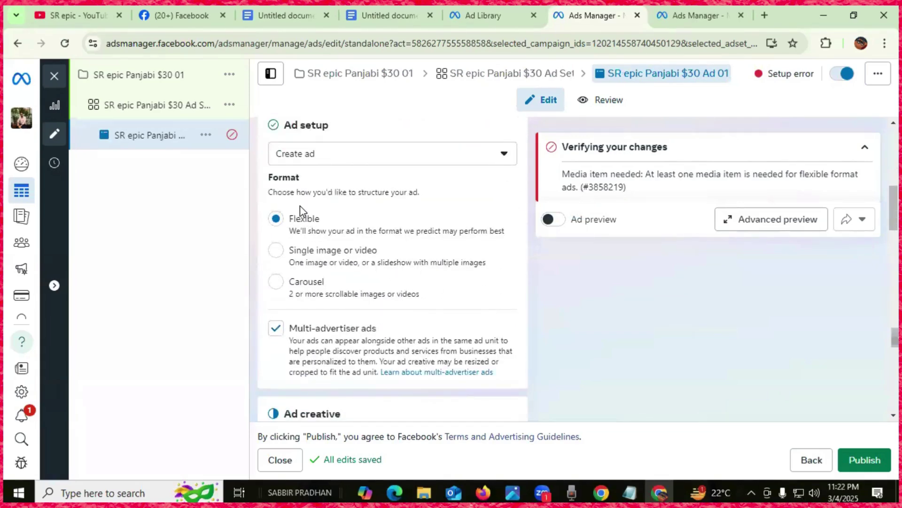
scroll(355, 181, "up", 1)
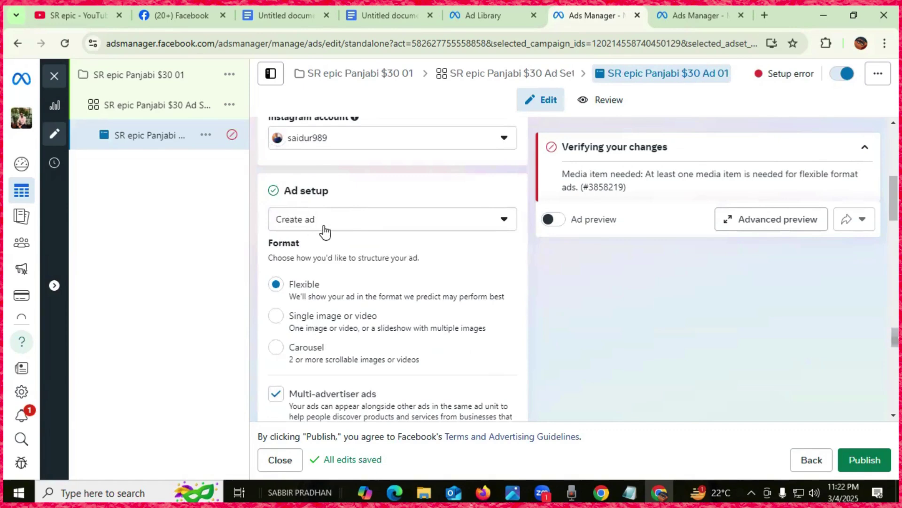
left_click(503, 223)
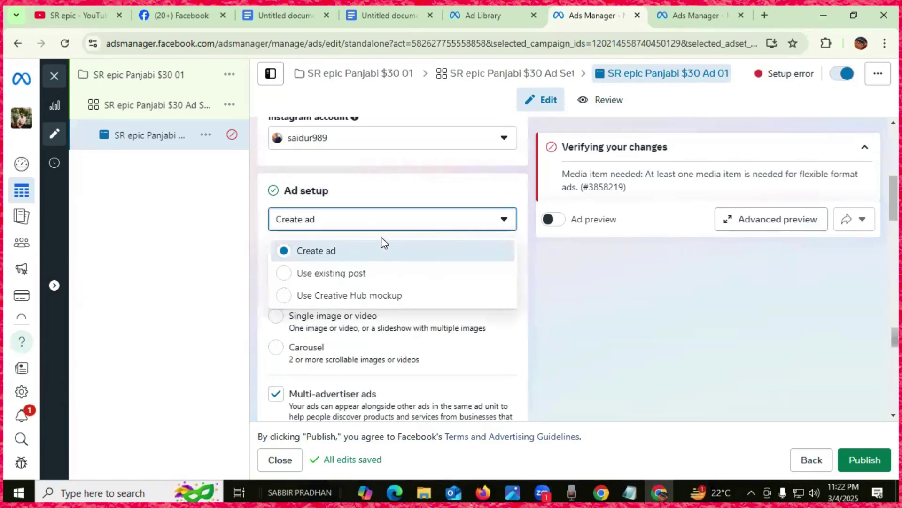
left_click(308, 254)
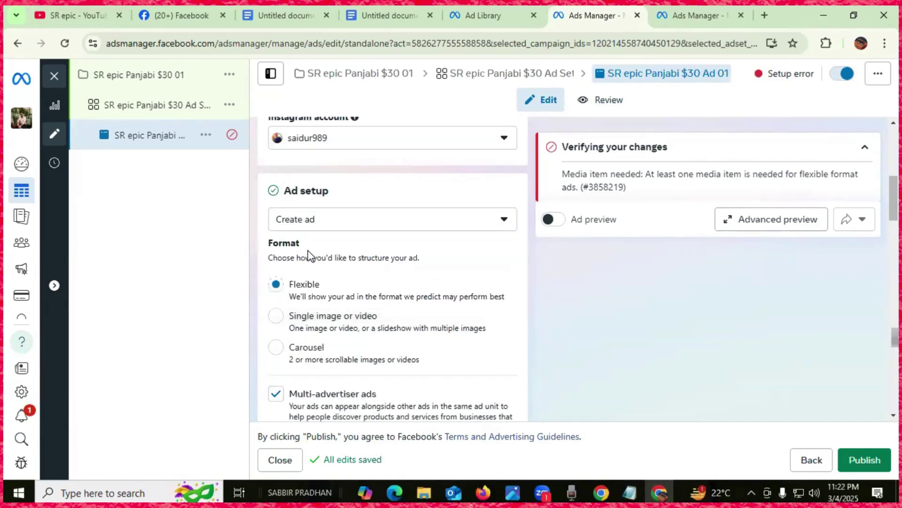
scroll(338, 320, "down", 1)
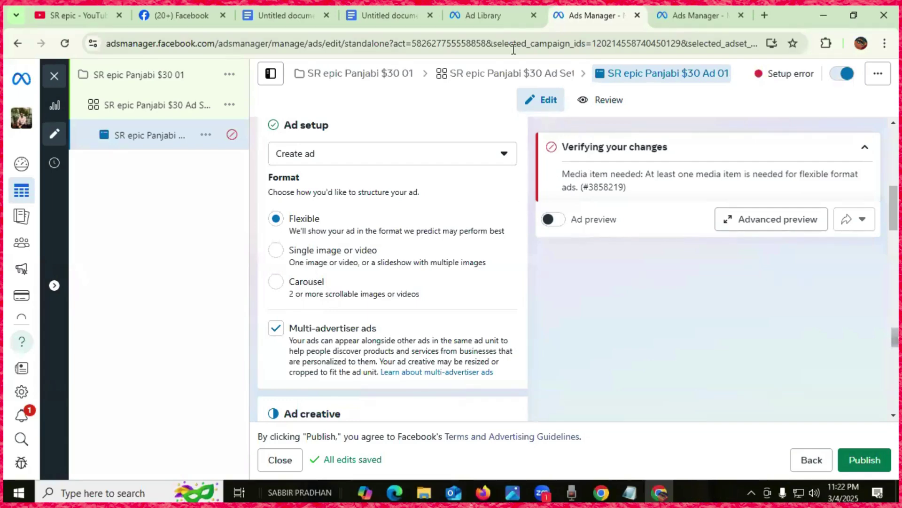
Step: Switch to the Ad Library and examine the text, media and call to action of the active panjabi ads in Bangladesh
left_click(489, 18)
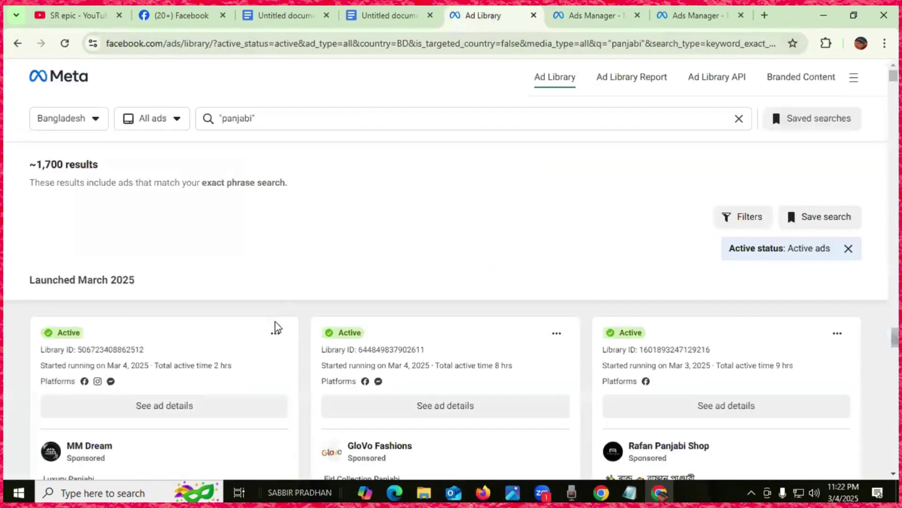
scroll(276, 327, "down", 4)
scroll(225, 296, "down", 1)
scroll(198, 266, "up", 1)
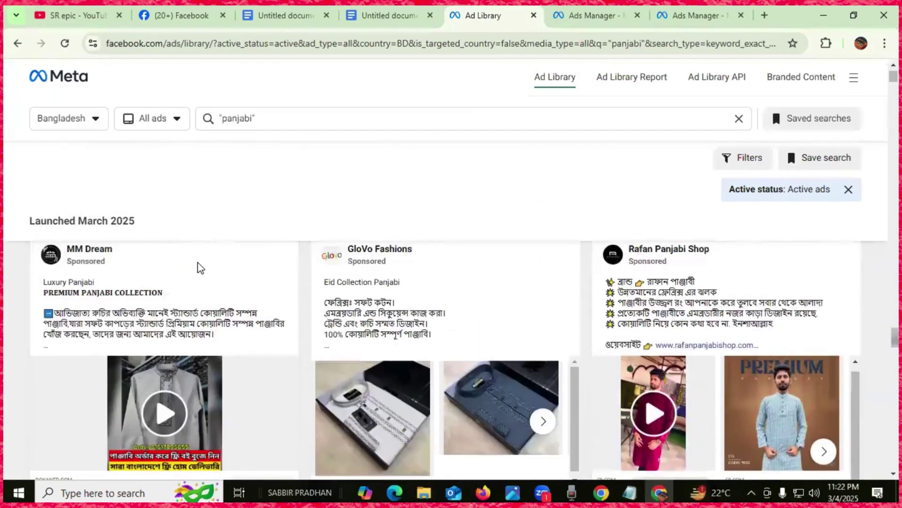
scroll(202, 296, "down", 3)
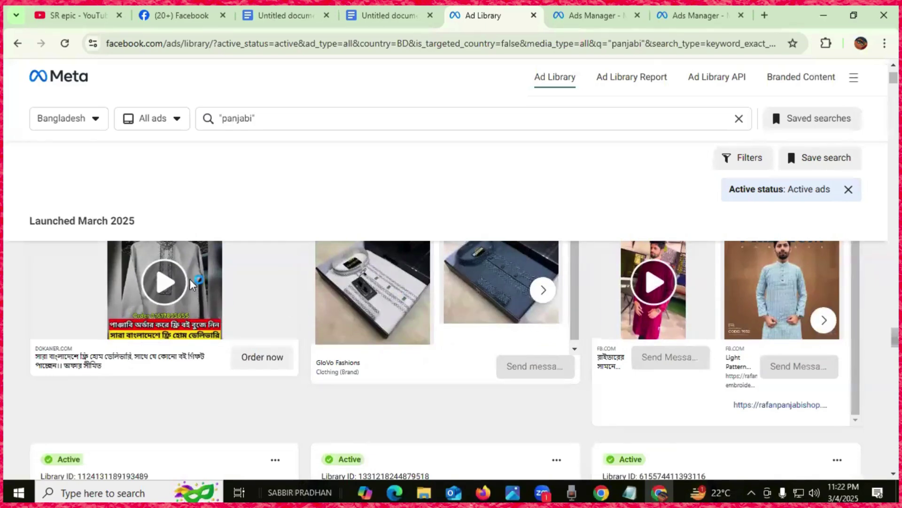
scroll(188, 301, "up", 3)
scroll(187, 329, "down", 2)
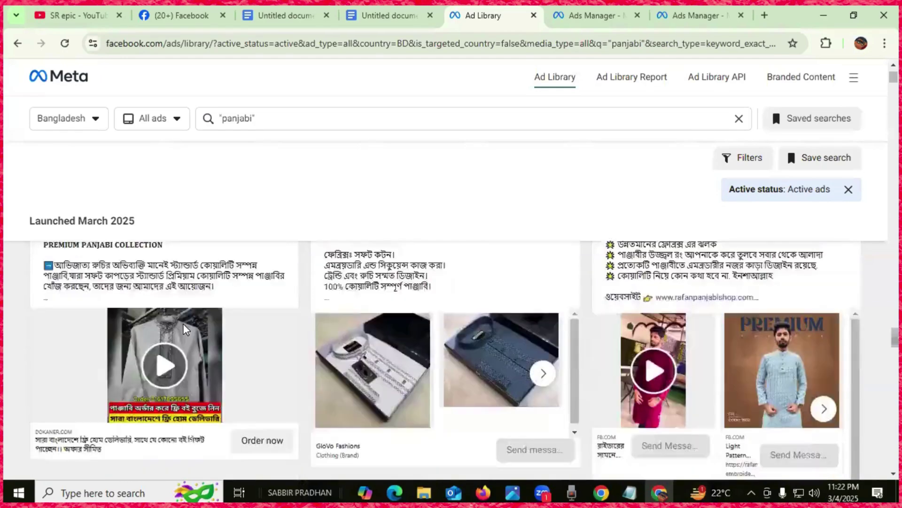
scroll(157, 328, "up", 2)
scroll(235, 389, "up", 1)
scroll(324, 381, "down", 3)
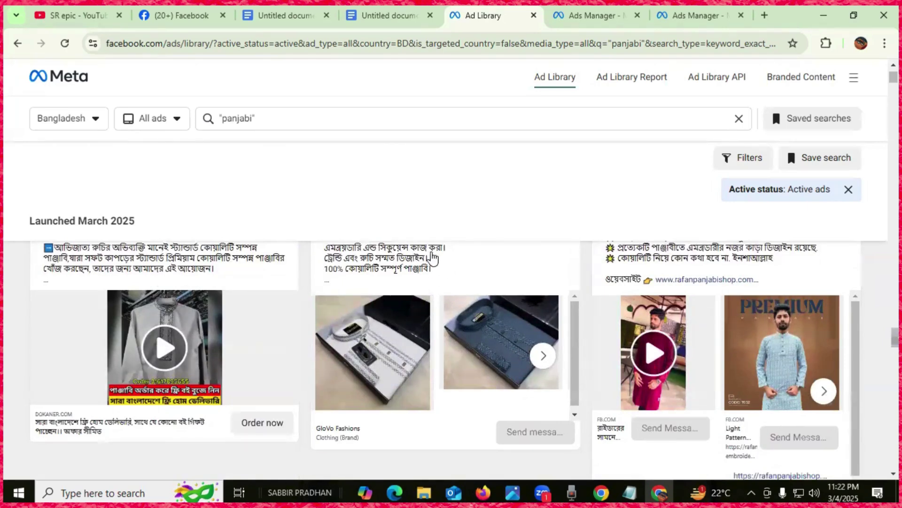
Step: Return to Ads Manager and set the ad setup to Use existing post
left_click(594, 16)
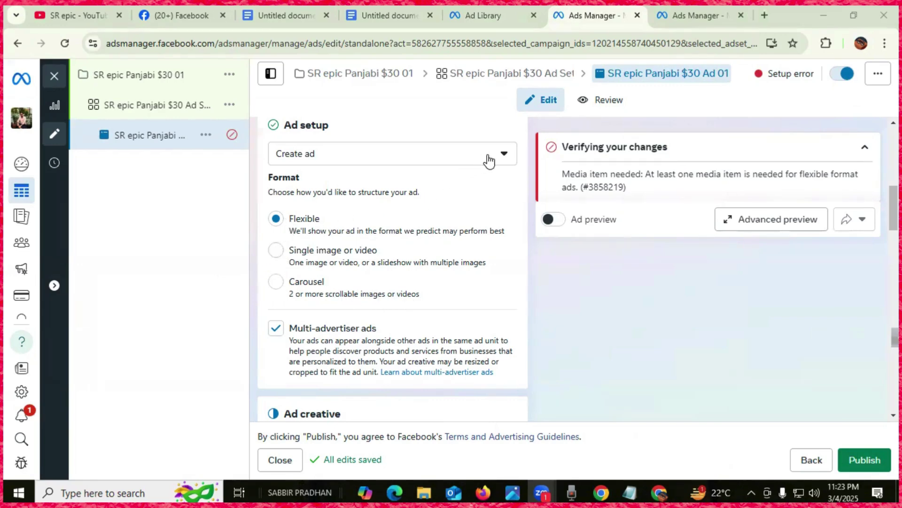
left_click(506, 159)
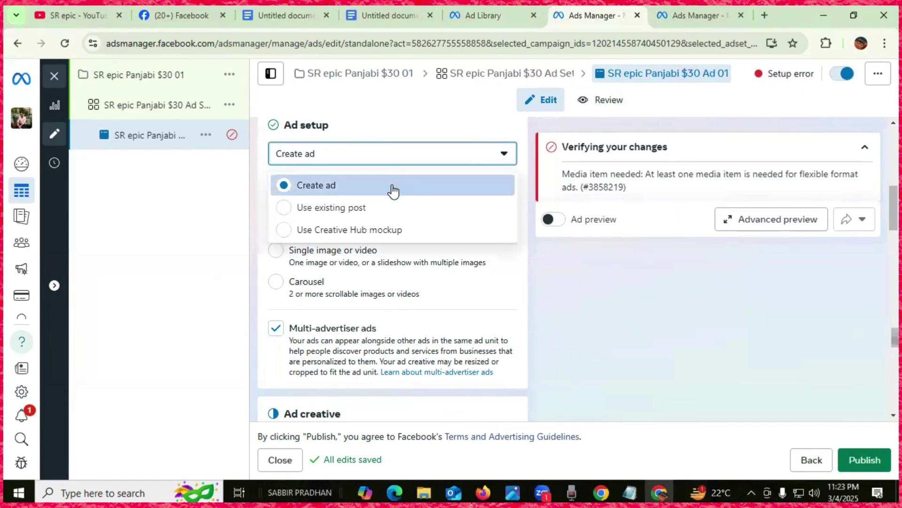
left_click(317, 210)
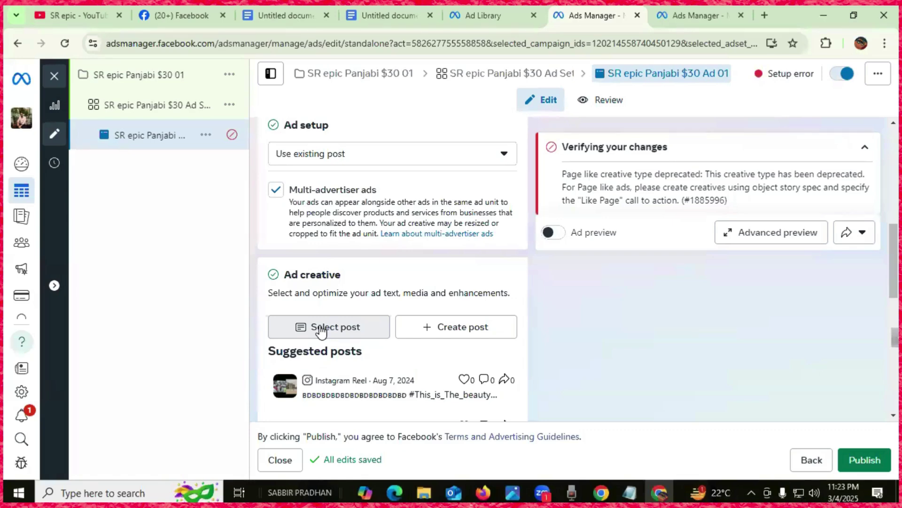
Step: Browse the page's published Facebook posts and try selecting the photo post dated Feb 27, 2025 for the ad creative
left_click(321, 329)
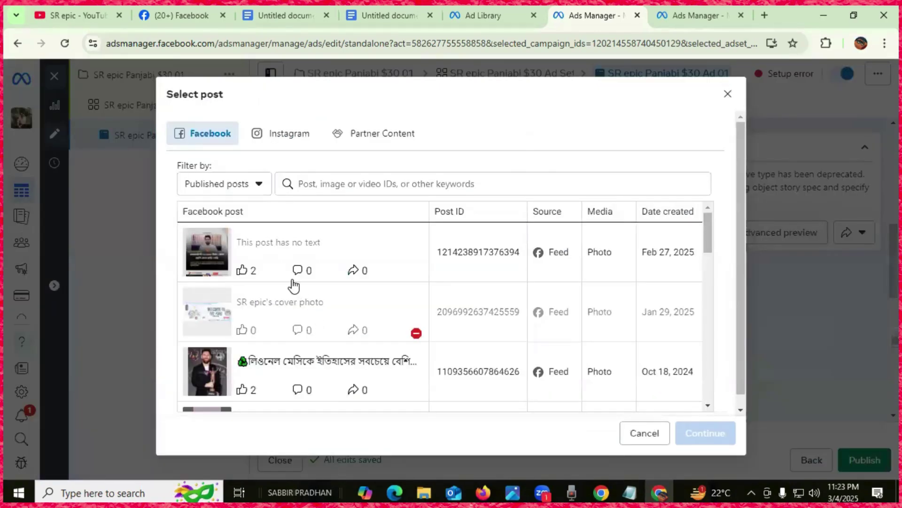
scroll(298, 267, "down", 6)
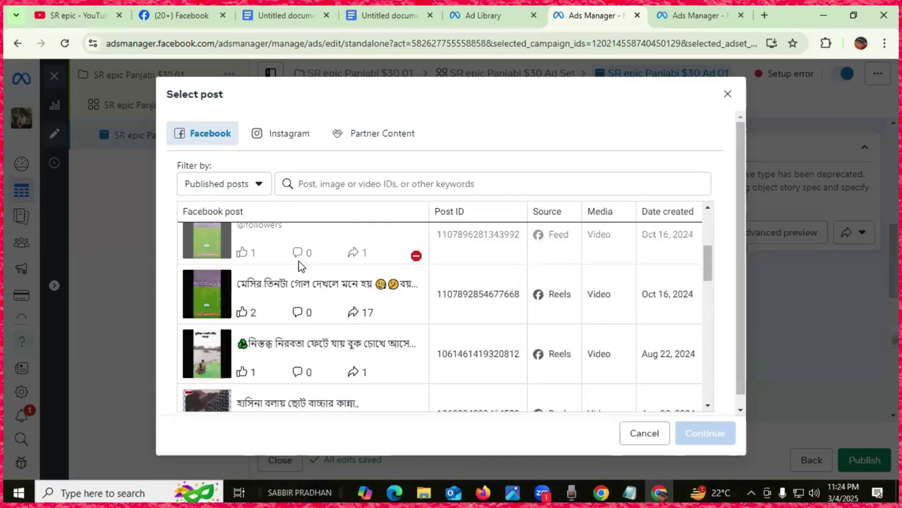
scroll(298, 292, "up", 6)
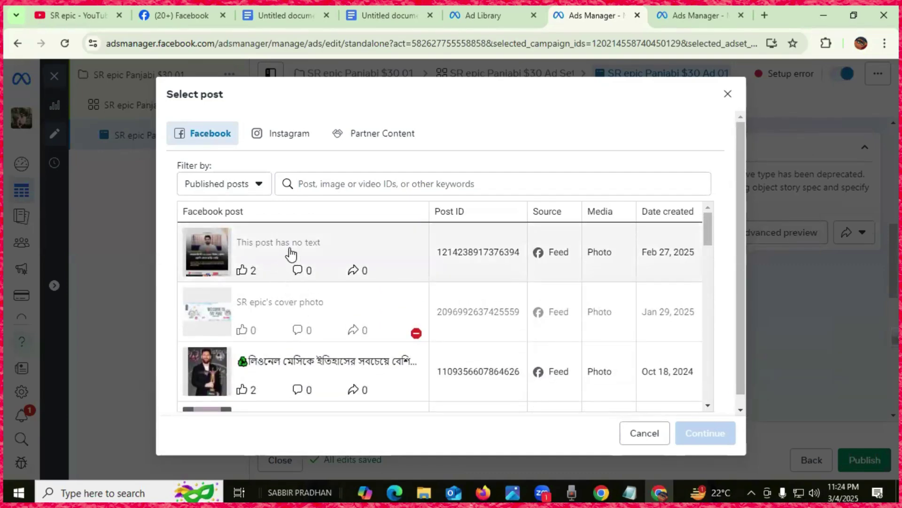
left_click(291, 254)
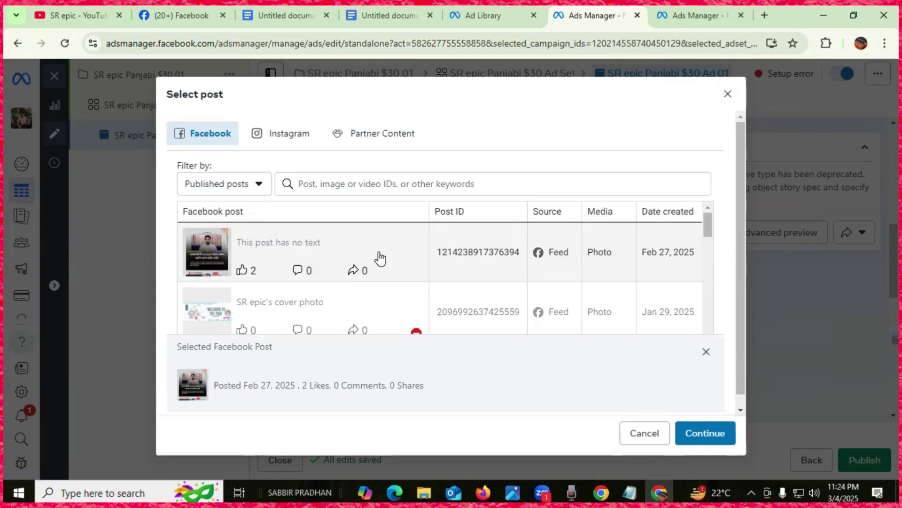
left_click(825, 338)
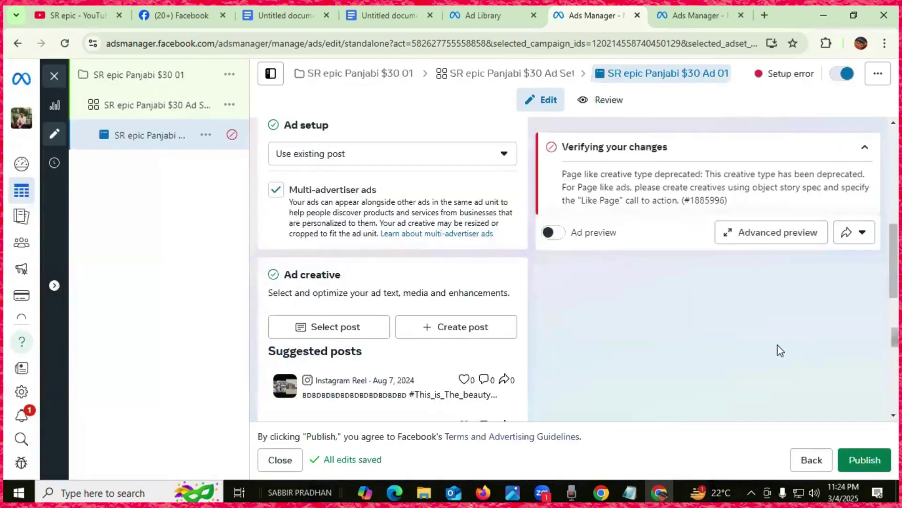
left_click(347, 332)
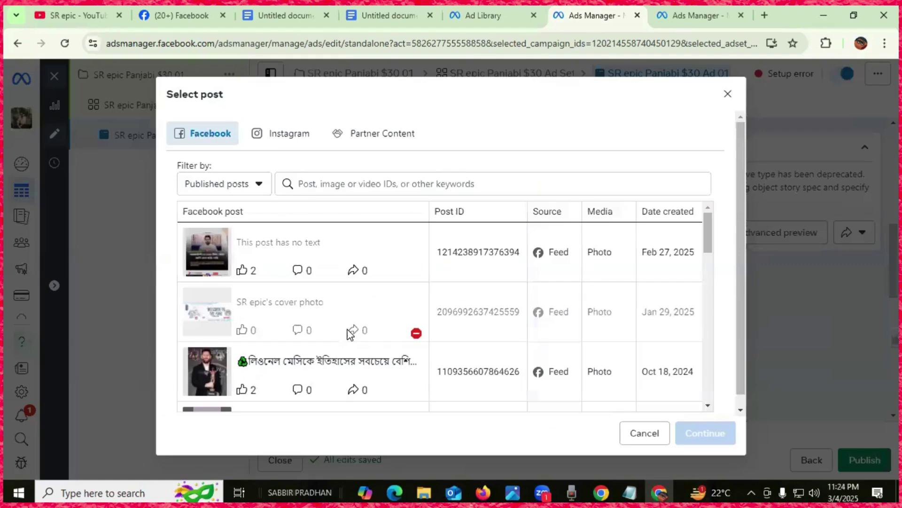
left_click(324, 254)
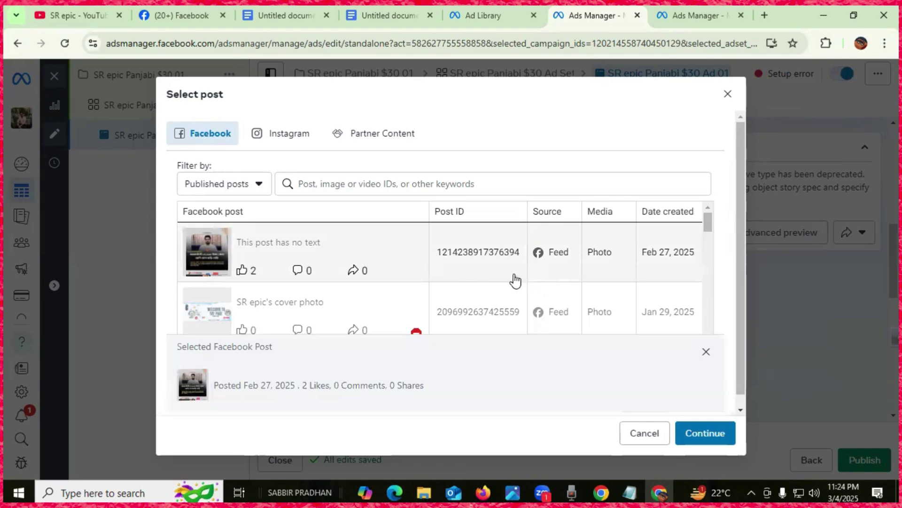
left_click(728, 95)
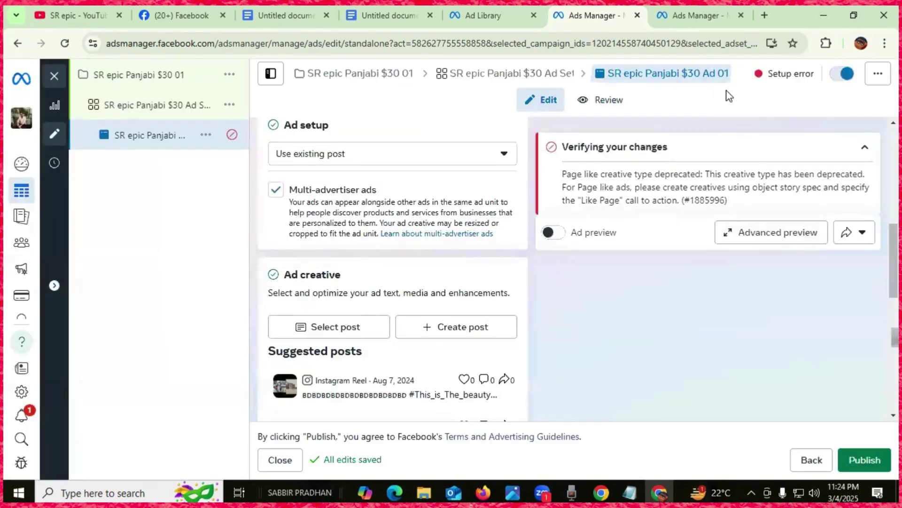
Step: Start a new post for the ad creative with the text SR epic Panjabi $30 Ad Set 01
left_click(439, 330)
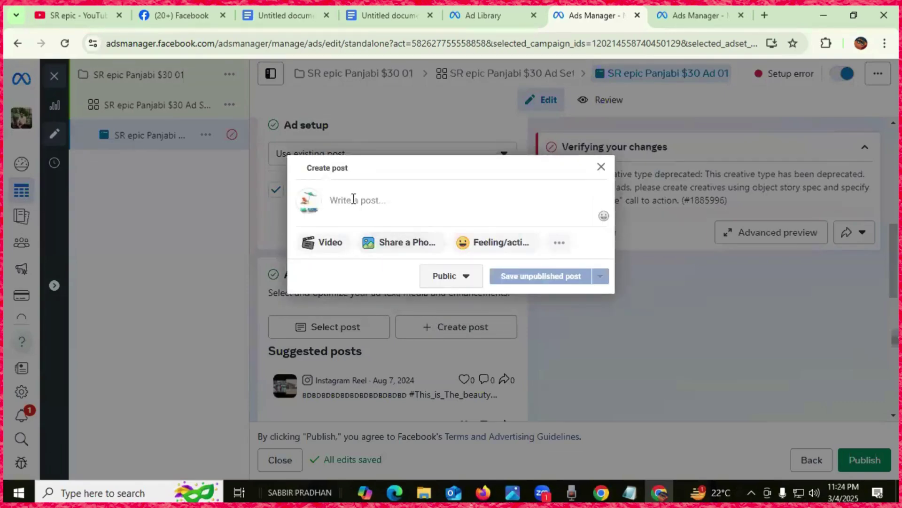
left_click(383, 203)
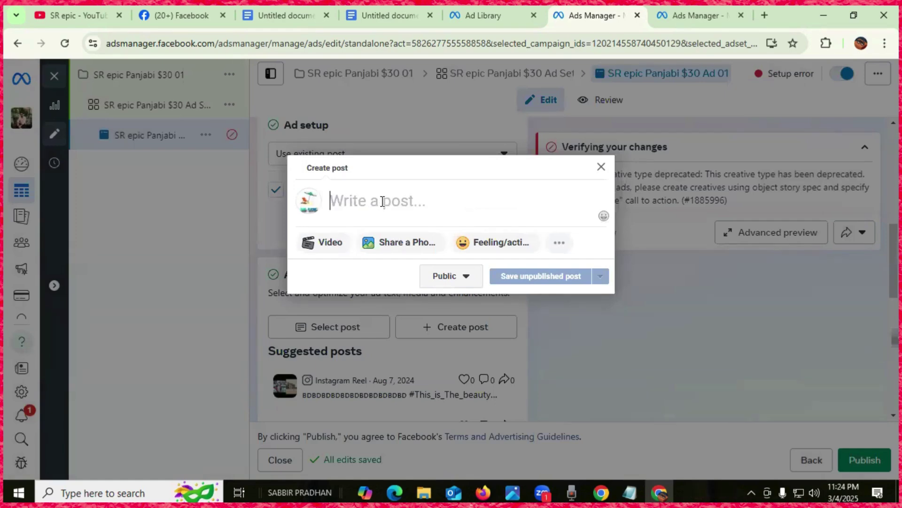
type("SR epic Panjabi $30  Ad Set  01")
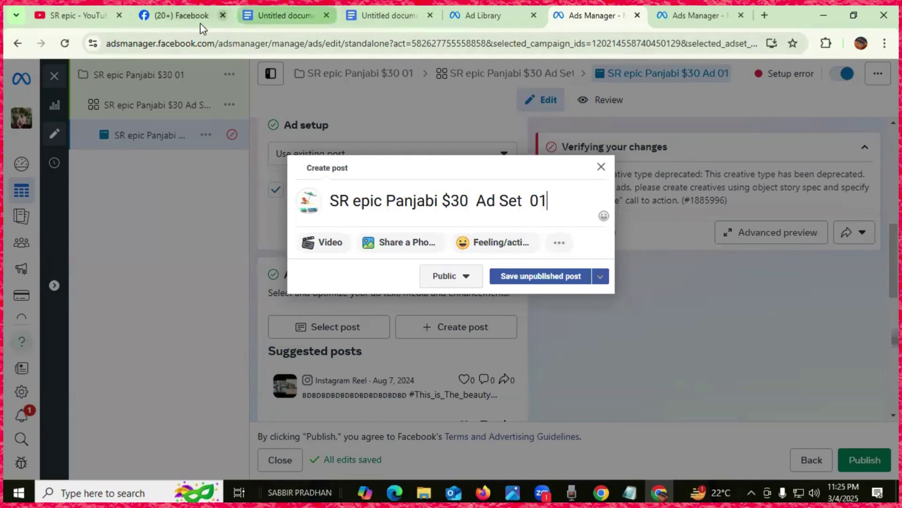
Step: Go back to the Ad Library and compare the ad copy with the media in the first panjabi ads
left_click(502, 9)
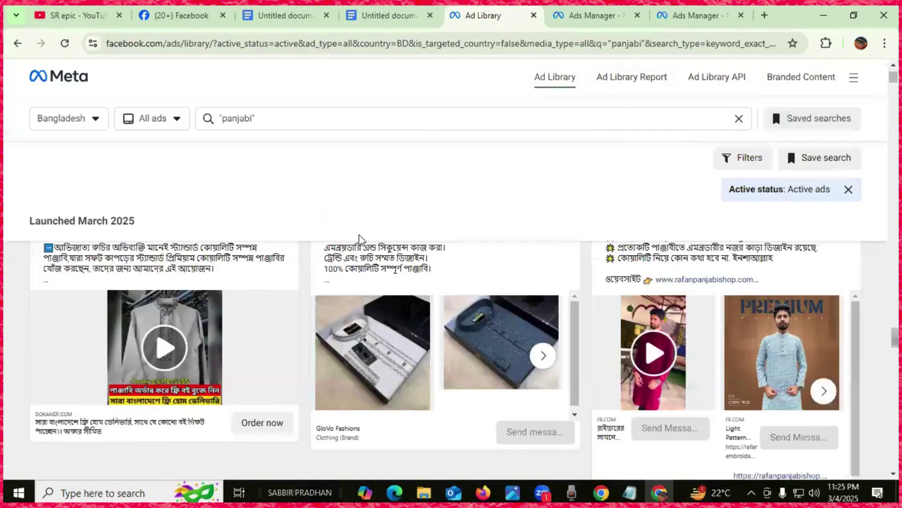
scroll(214, 339, "down", 3)
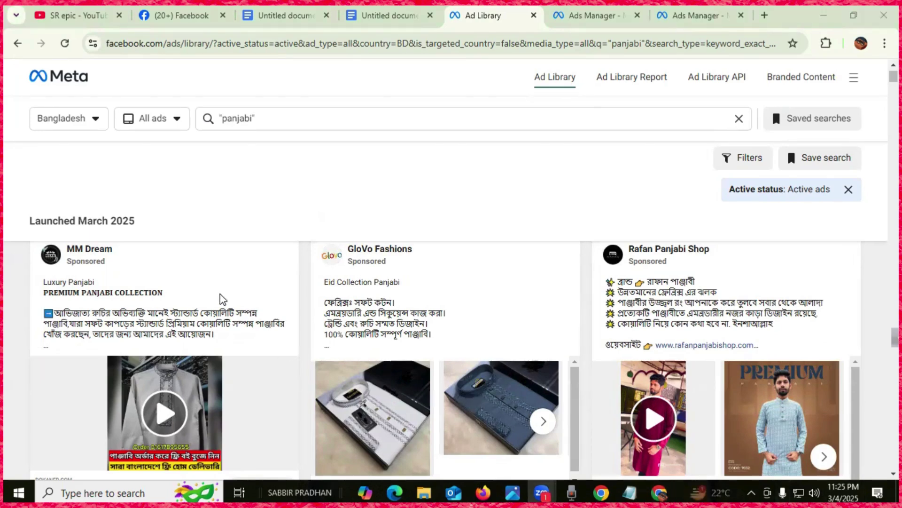
scroll(221, 296, "down", 1)
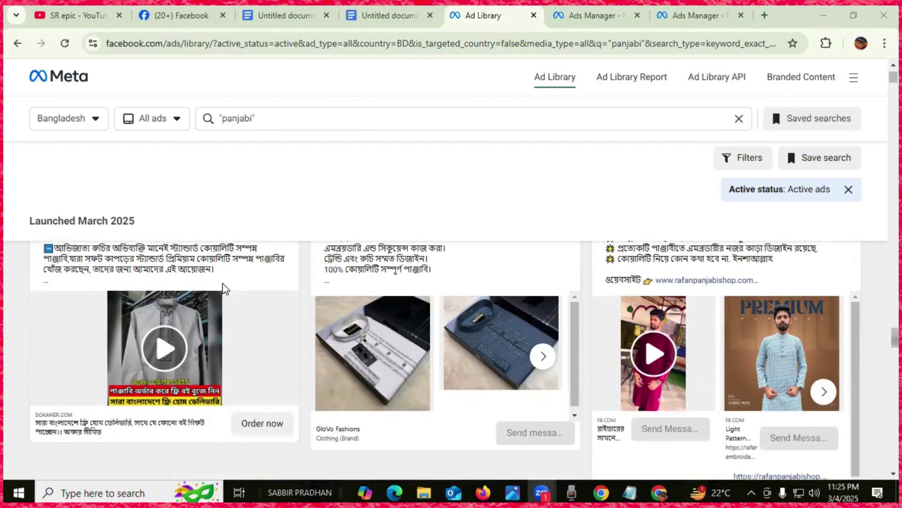
scroll(222, 286, "up", 1)
Step: Return to Ads Manager and add the Sunset Mosque Notification Ramadan Islamic Reminder Quote video from Downloads to the new post
left_click(565, 13)
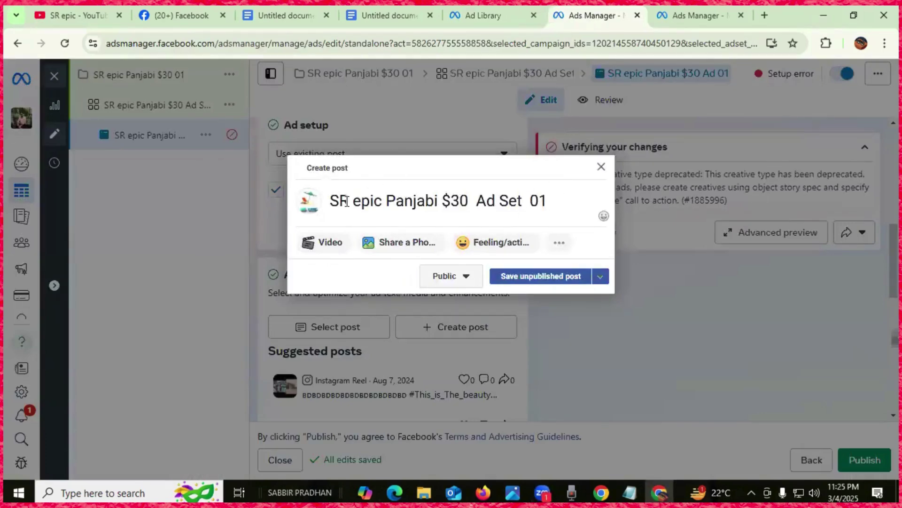
left_click(323, 243)
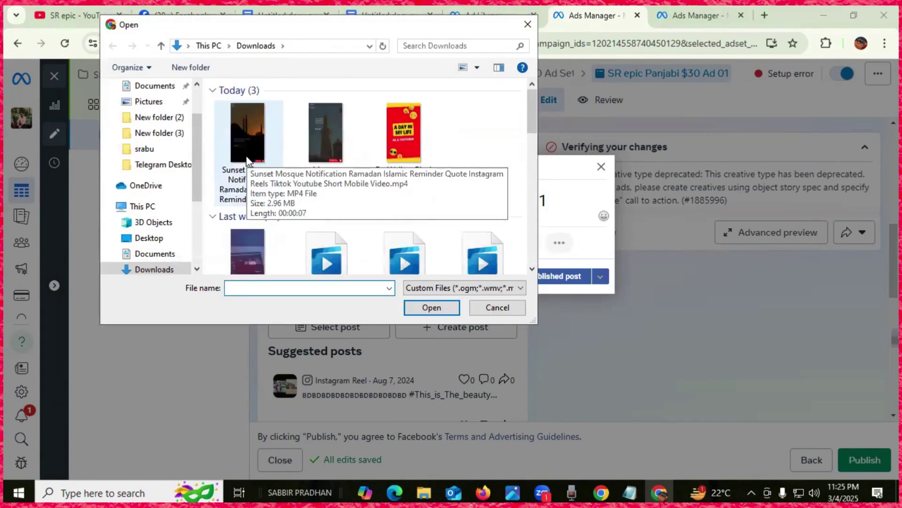
left_click(245, 149)
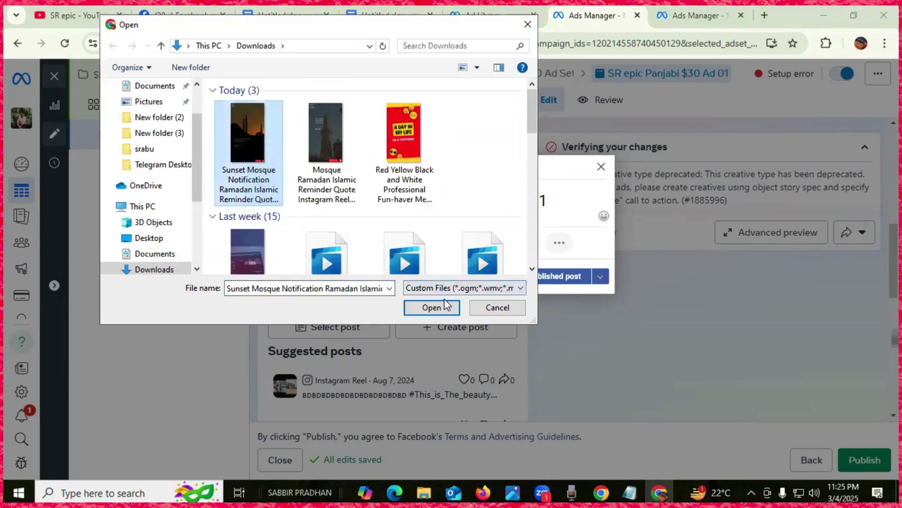
left_click(527, 26)
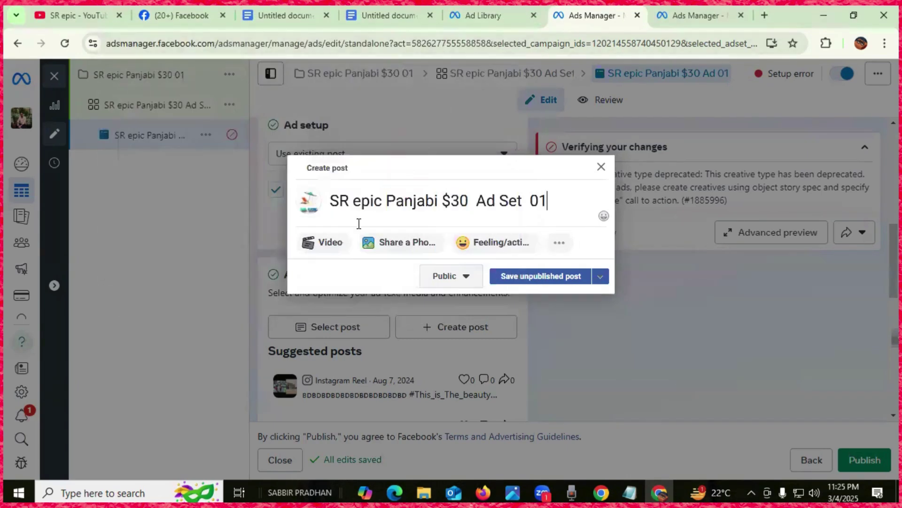
left_click(319, 241)
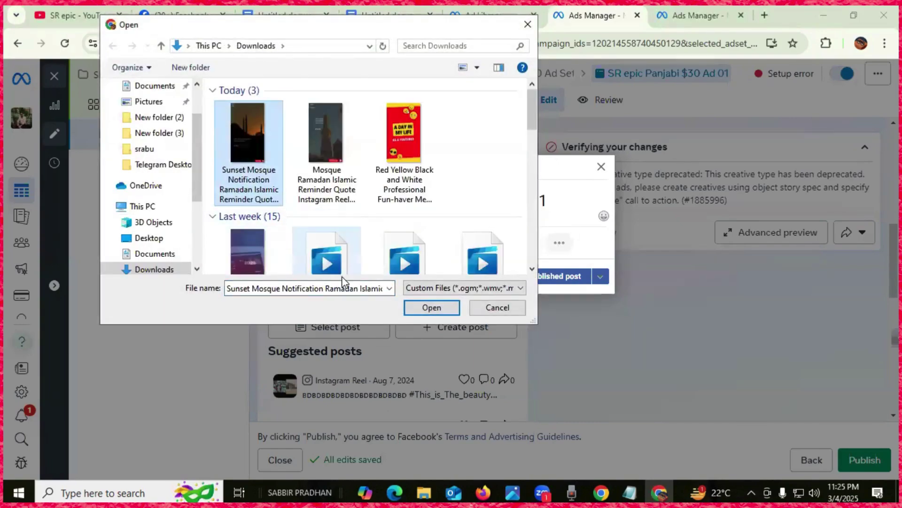
left_click(442, 310)
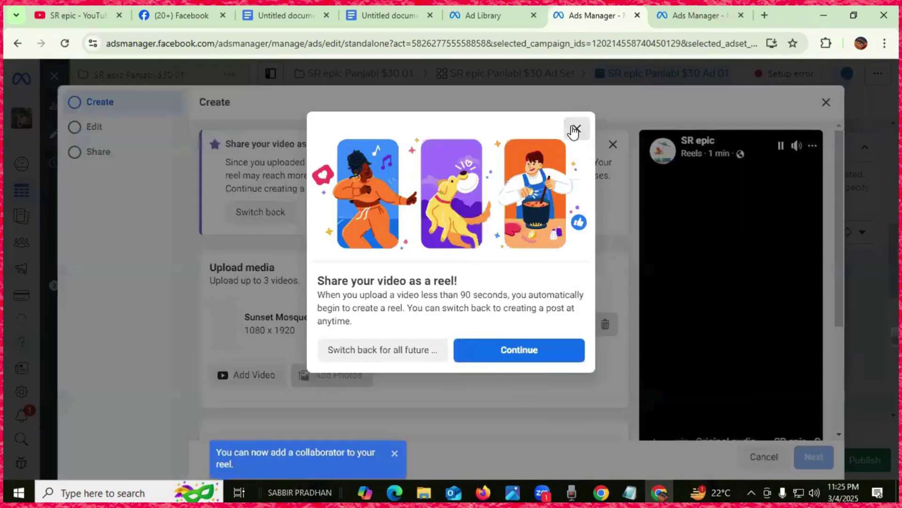
Step: Dismiss the reel notice, exit the reel creation without saving, and close the new post without saving it
left_click(576, 129)
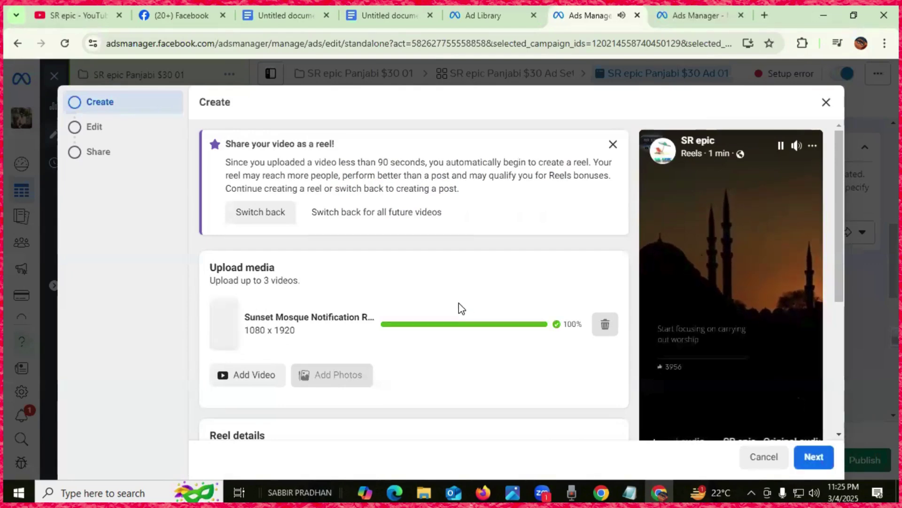
scroll(459, 306, "down", 5)
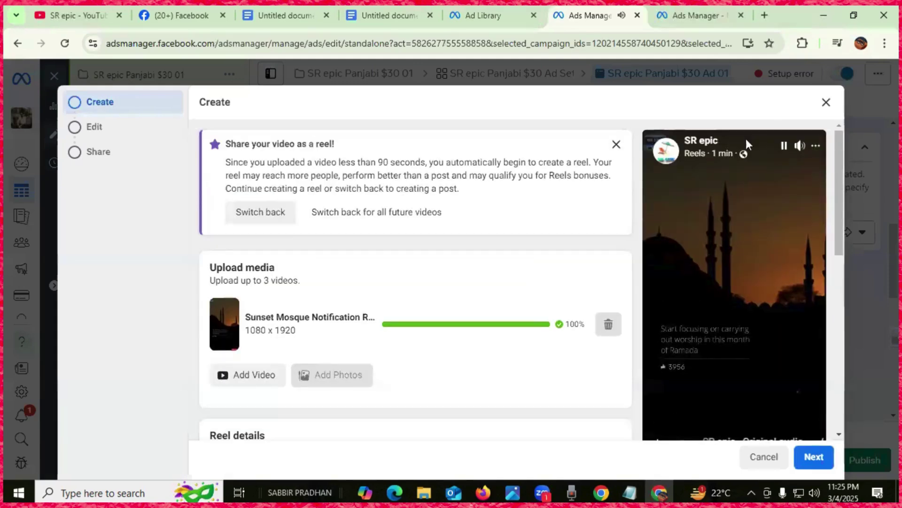
left_click(825, 103)
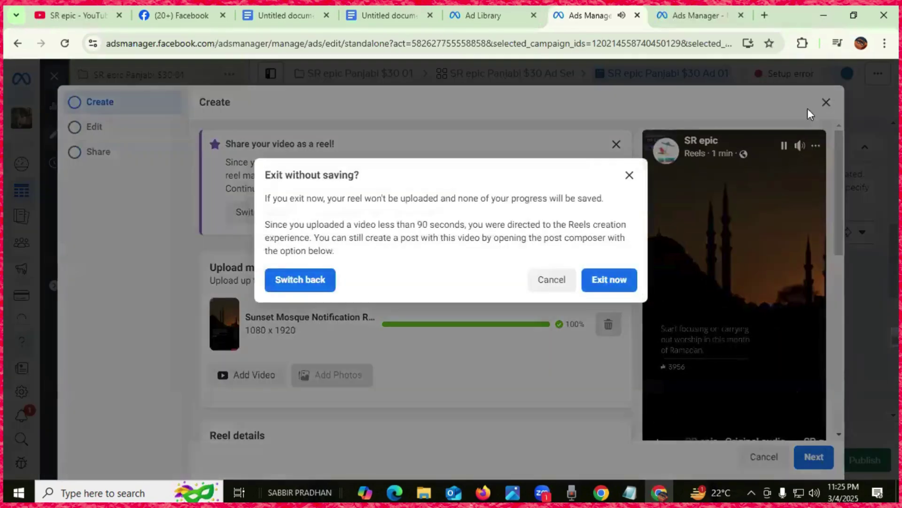
left_click(600, 280)
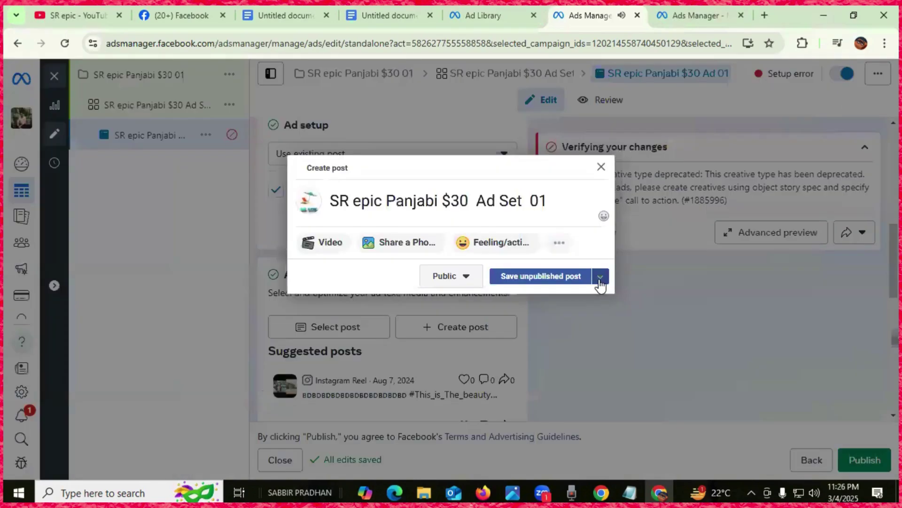
left_click(601, 168)
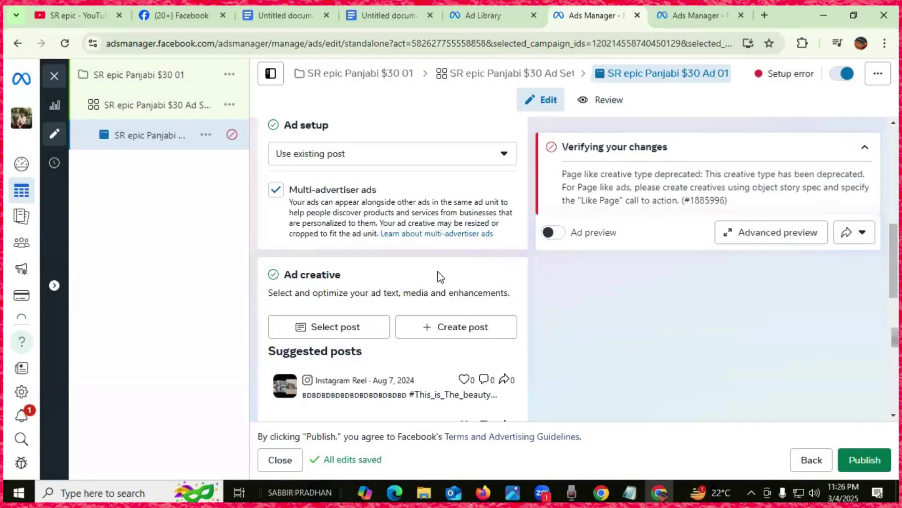
Step: Switch the ad setup from an existing post to Create ad
scroll(433, 286, "up", 3)
scroll(426, 300, "up", 2)
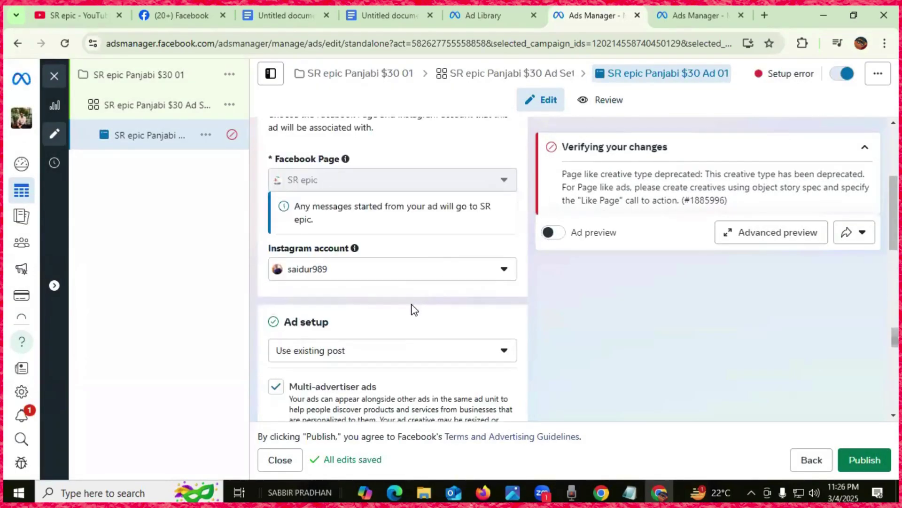
scroll(413, 308, "down", 2)
left_click(507, 287)
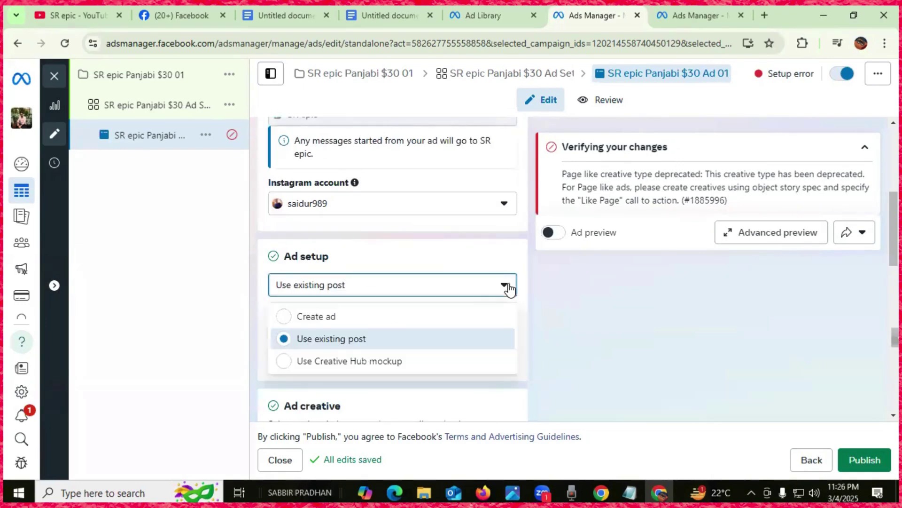
left_click(390, 318)
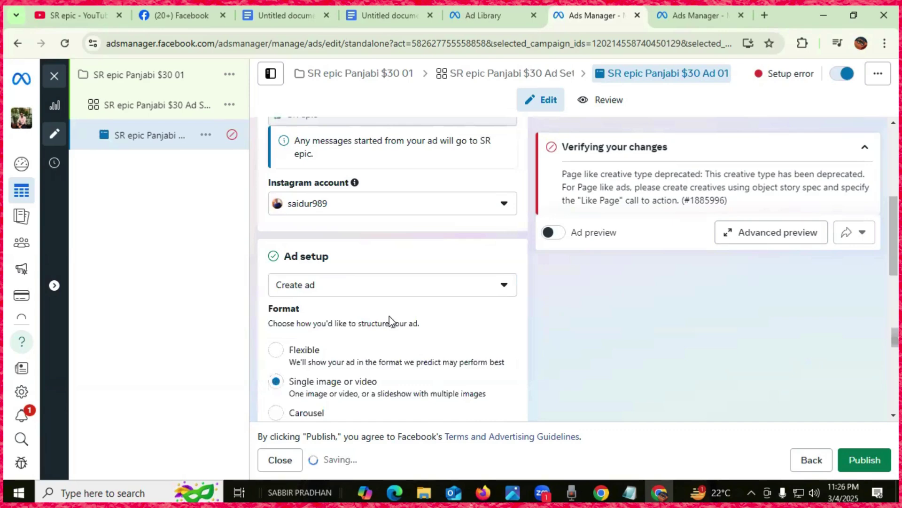
Step: Review the ad's format options and the image and video choices for setting up its creative
scroll(389, 316, "down", 2)
scroll(325, 312, "down", 6)
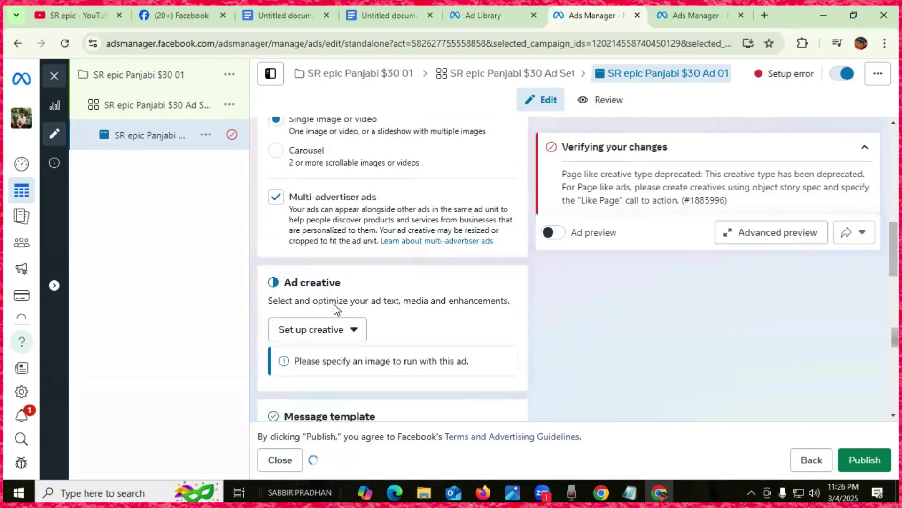
scroll(336, 308, "down", 1)
scroll(357, 290, "up", 5)
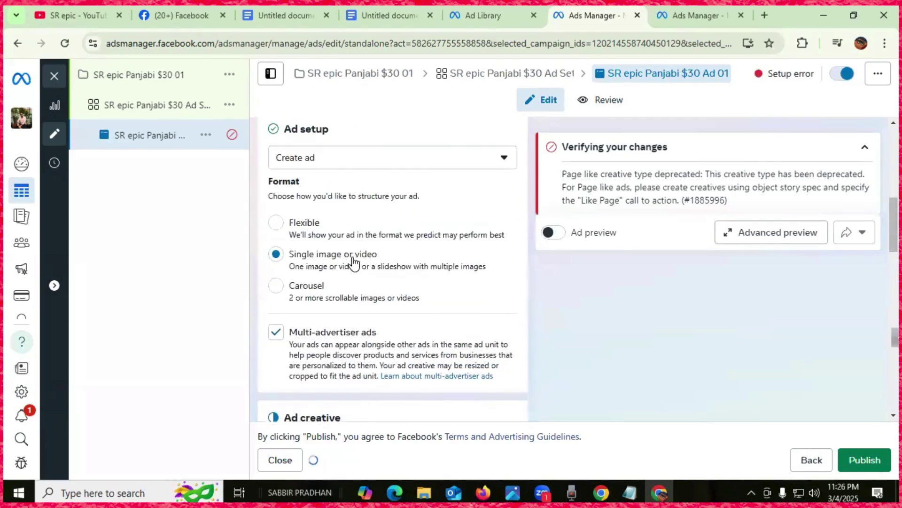
scroll(435, 286, "up", 4)
scroll(339, 322, "down", 2)
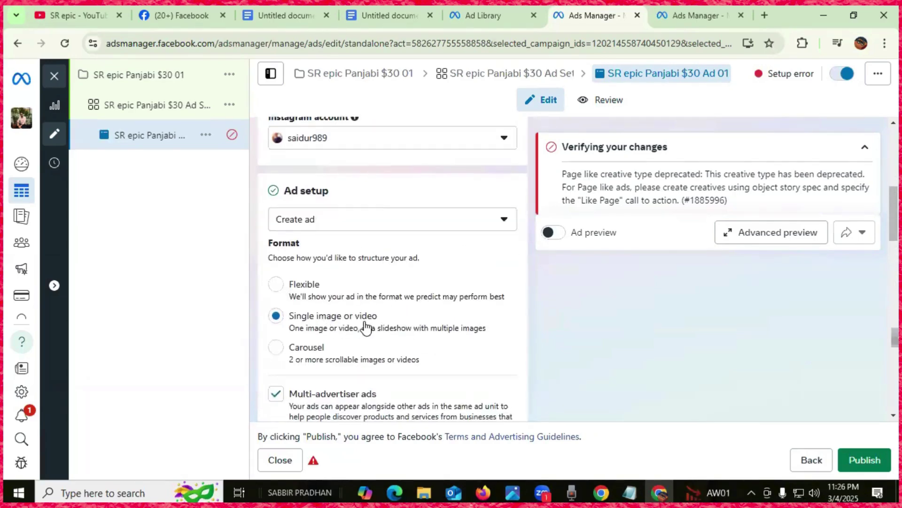
scroll(372, 328, "down", 4)
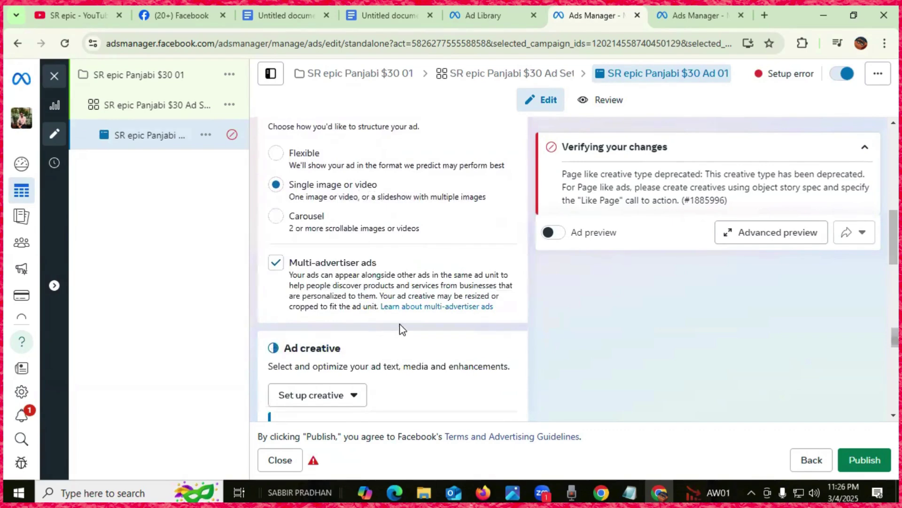
scroll(402, 329, "down", 2)
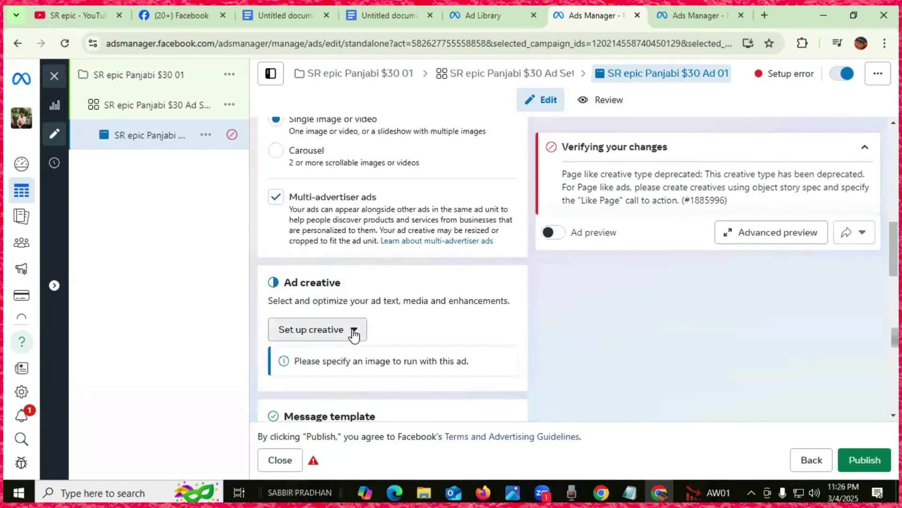
left_click(354, 334)
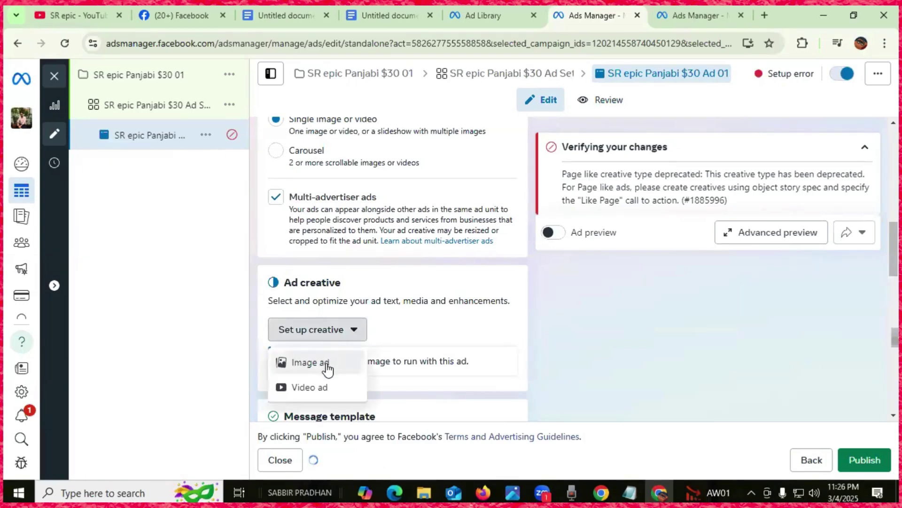
scroll(401, 274, "up", 4)
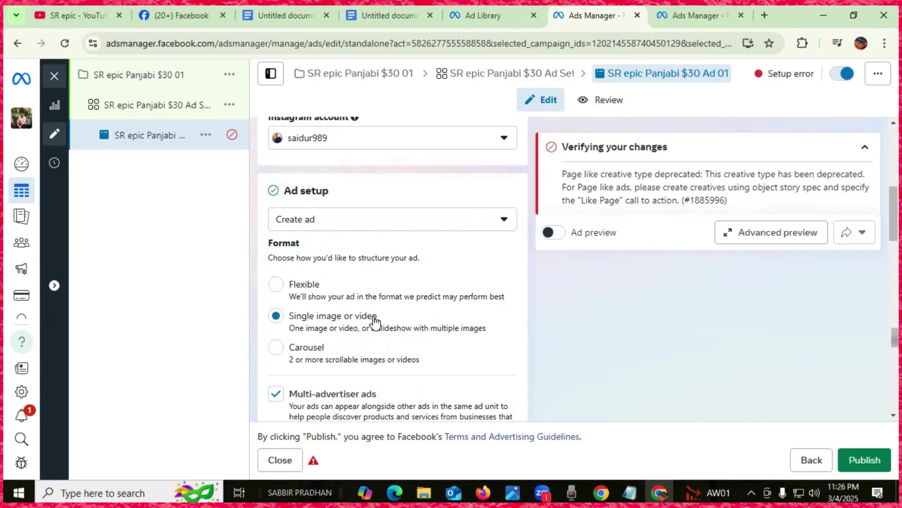
scroll(374, 322, "down", 5)
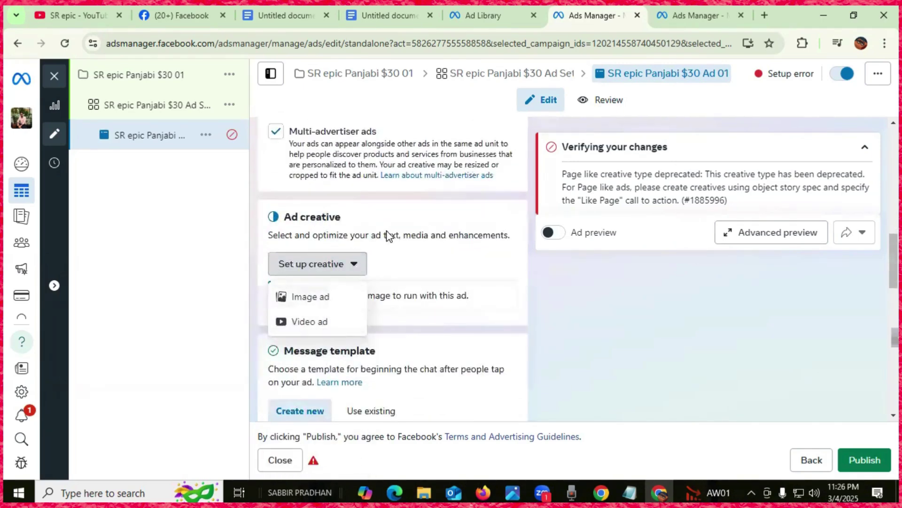
scroll(388, 235, "up", 5)
scroll(390, 230, "down", 4)
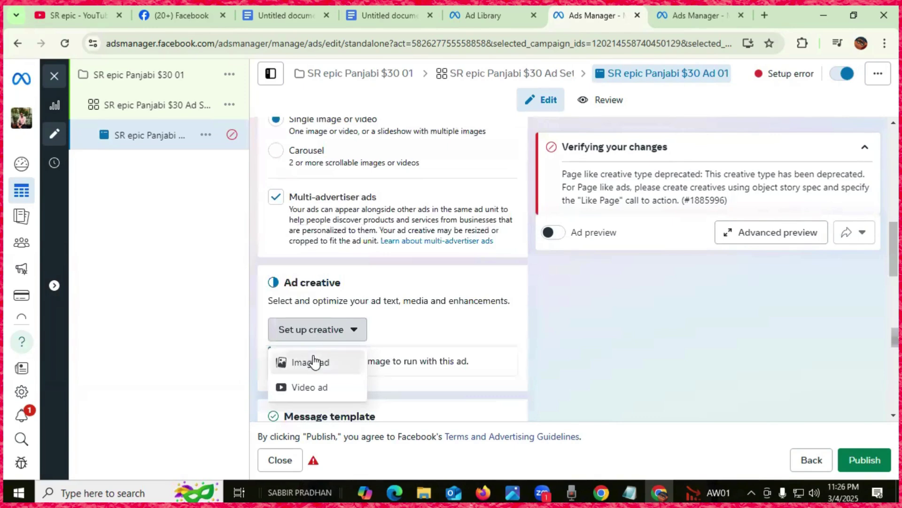
Step: Open the video ad's creative text setup, glance at the Ad Library, and return to close the setup without entries
left_click(311, 388)
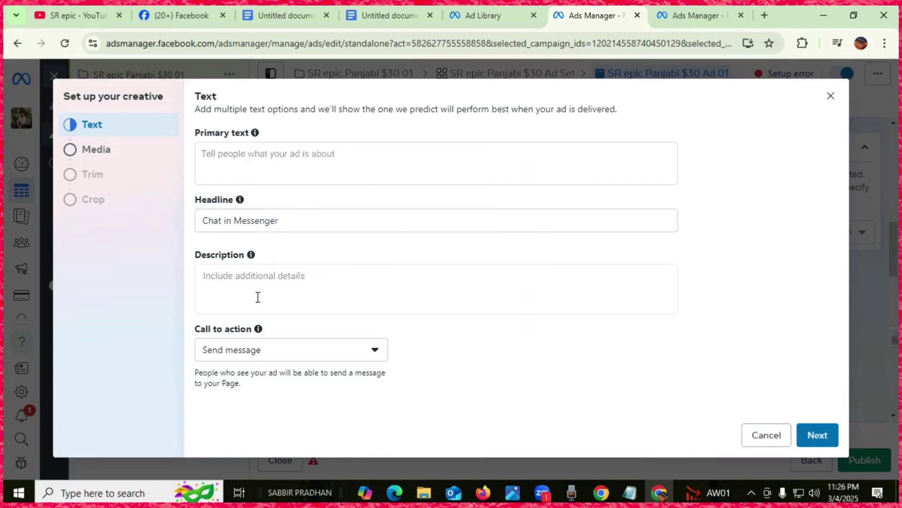
left_click(481, 18)
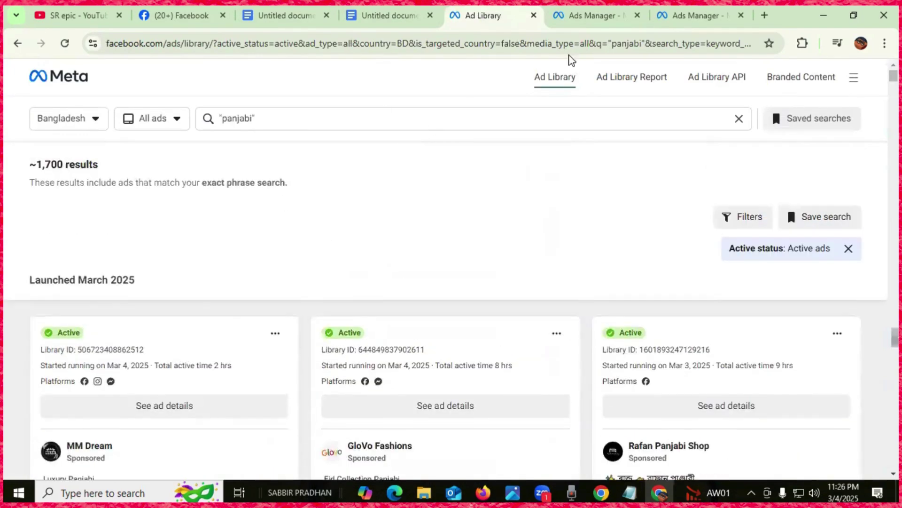
left_click(592, 15)
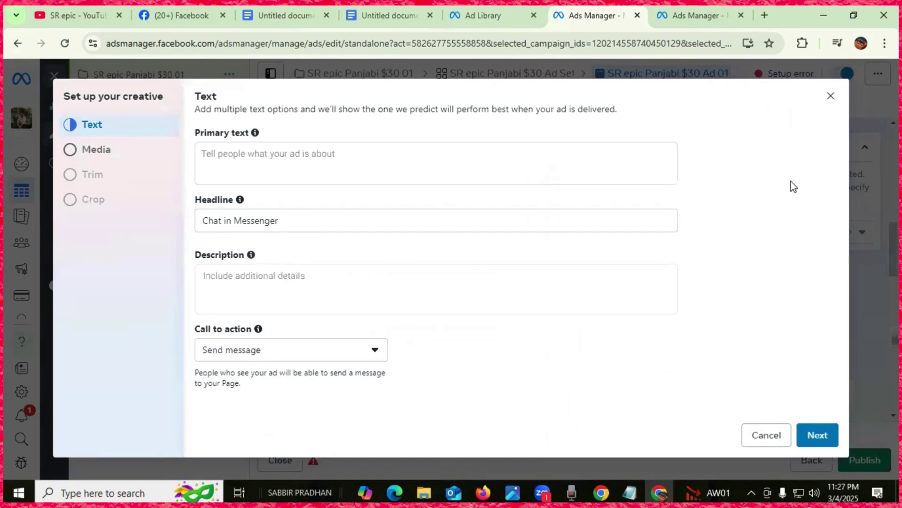
left_click(830, 97)
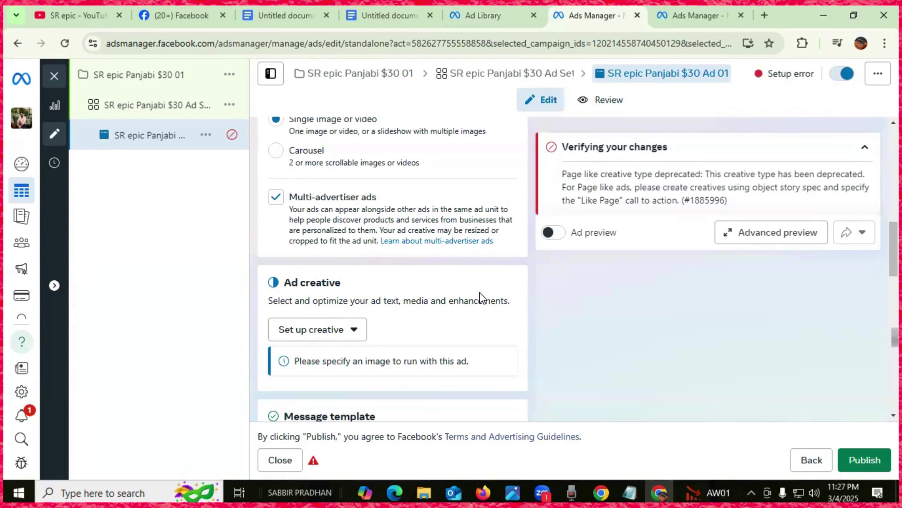
Step: Look over the message template section and set the ad setup back to Use existing post
scroll(390, 294, "down", 3)
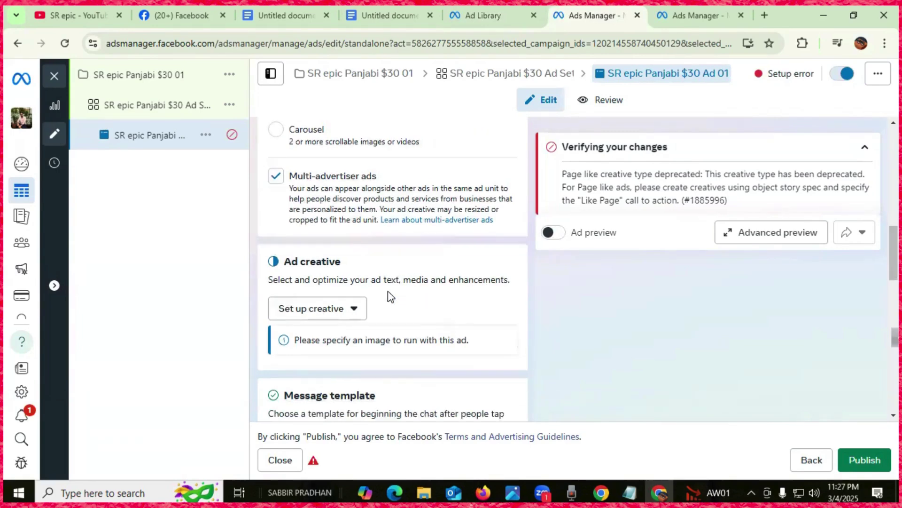
scroll(388, 291, "down", 2)
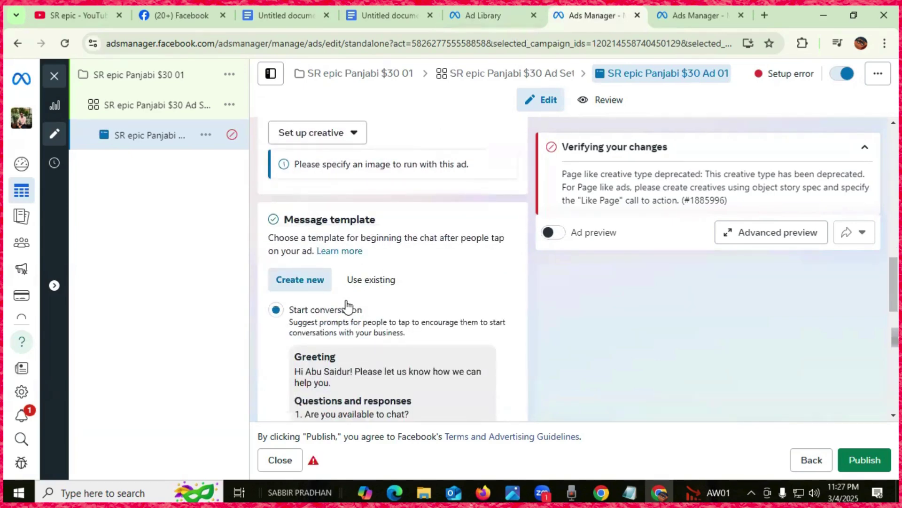
scroll(353, 297, "up", 10)
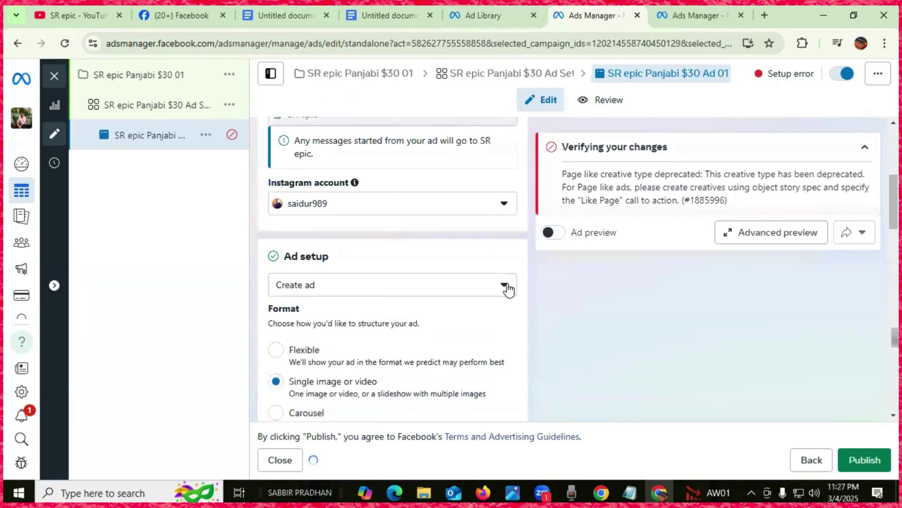
left_click(506, 285)
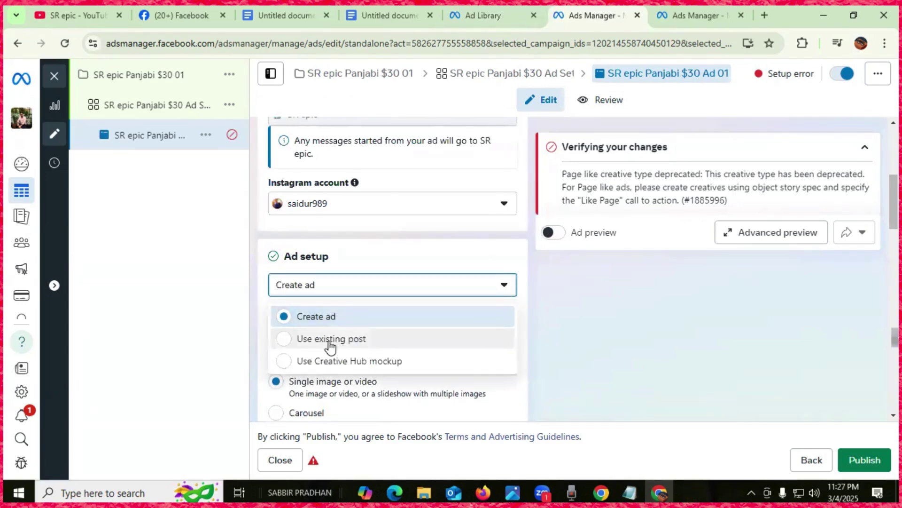
left_click(329, 341)
Step: Review the ad's remaining sections, from the post selection and creation options and suggested posts to the tracking settings
scroll(346, 331, "down", 1)
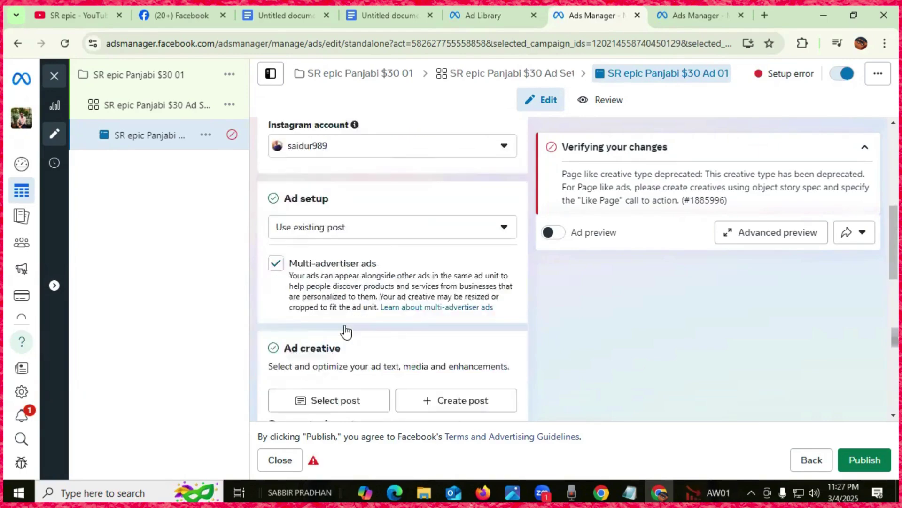
scroll(346, 332, "down", 3)
scroll(341, 375, "down", 3)
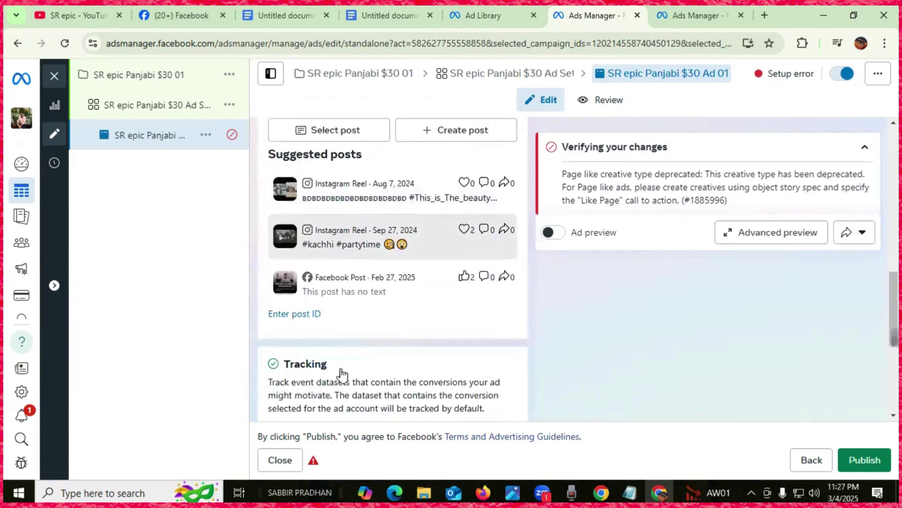
scroll(353, 302, "up", 5)
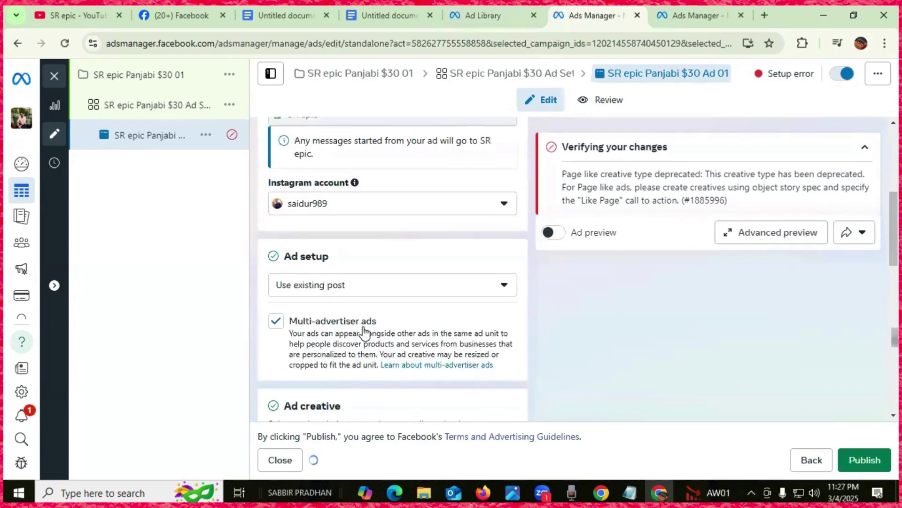
scroll(364, 331, "down", 3)
scroll(362, 339, "down", 3)
scroll(362, 346, "up", 4)
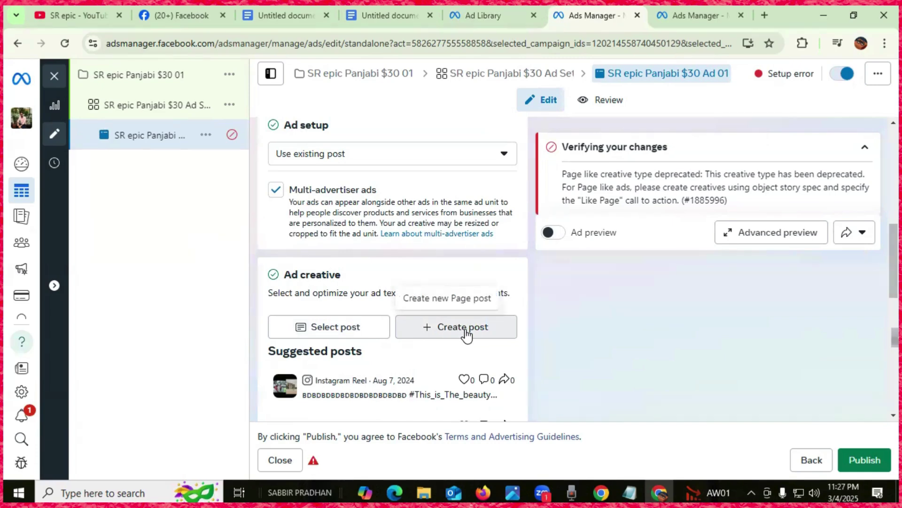
scroll(467, 333, "down", 5)
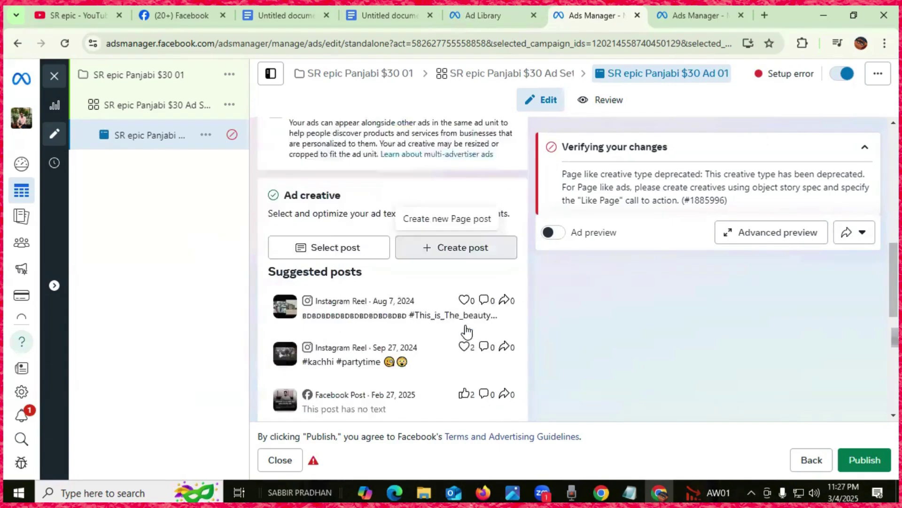
scroll(467, 331, "down", 3)
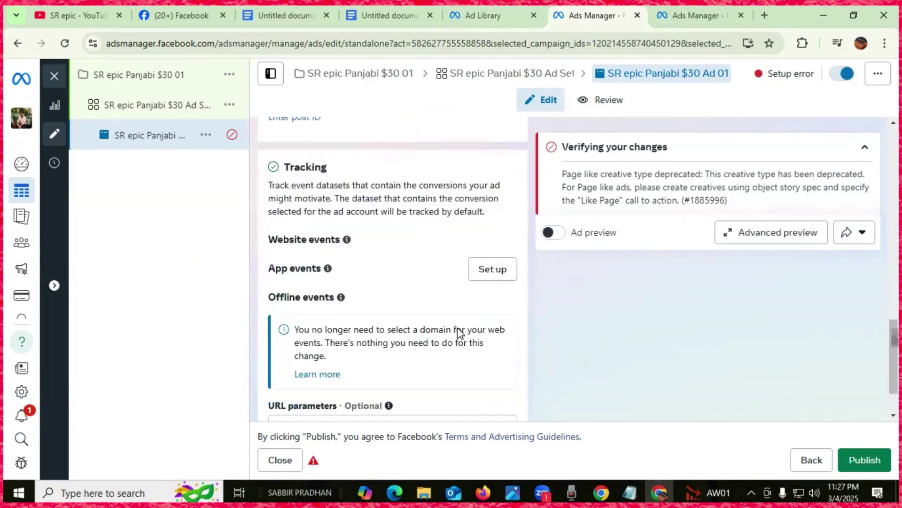
scroll(407, 289, "down", 2)
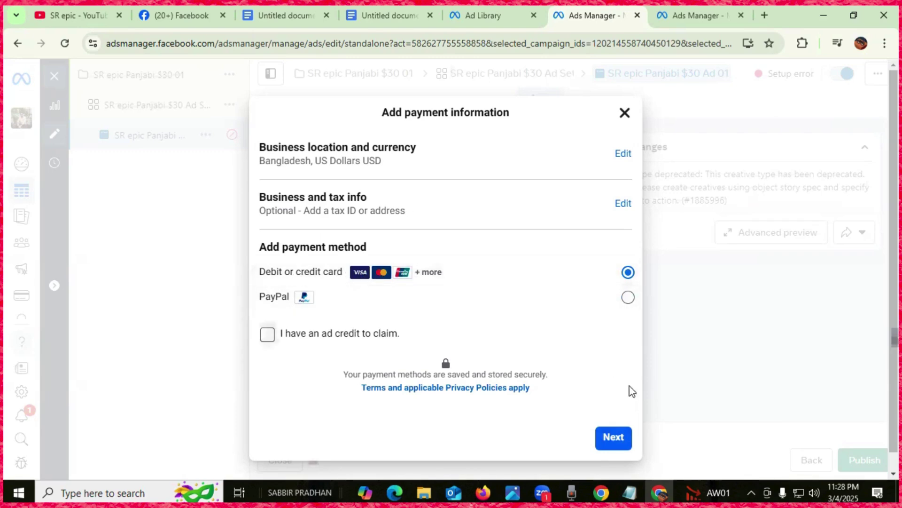
Step: View the debit or credit card form for adding a payment method, close it unfilled, and return to the ad creative
left_click(630, 427)
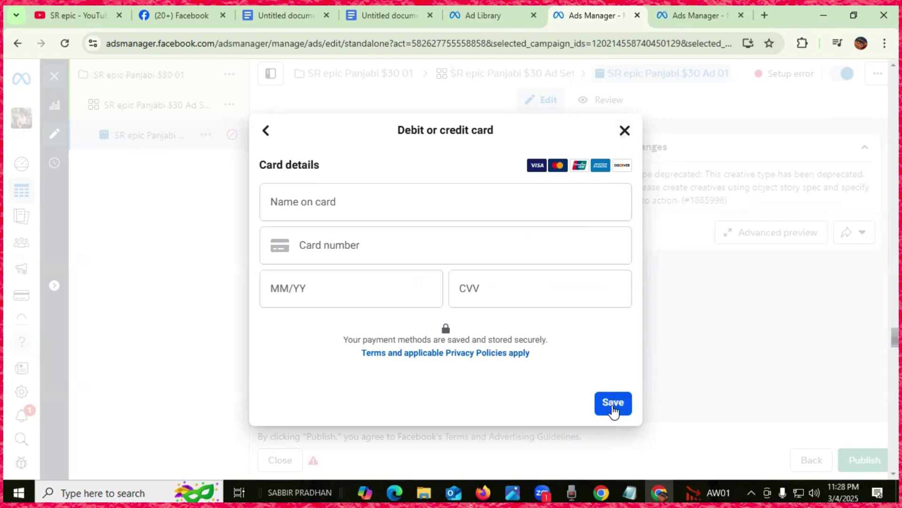
left_click(616, 142)
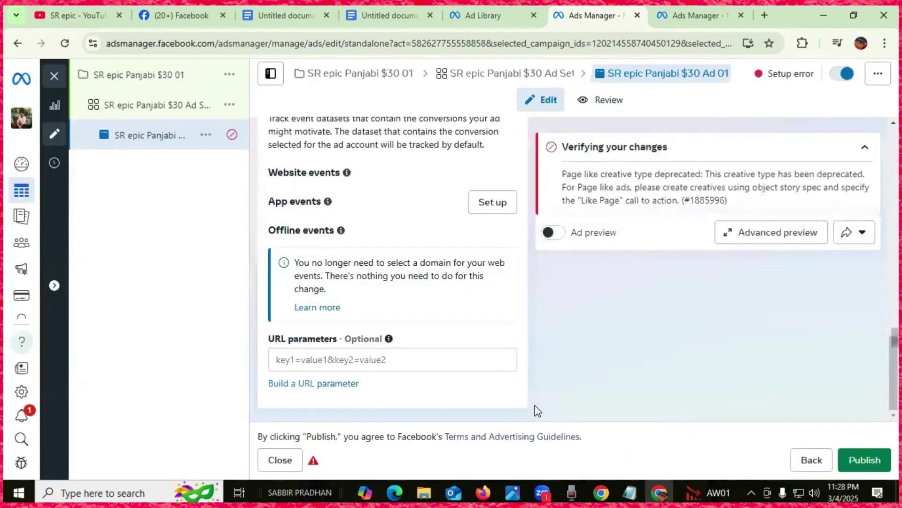
scroll(489, 269, "up", 10)
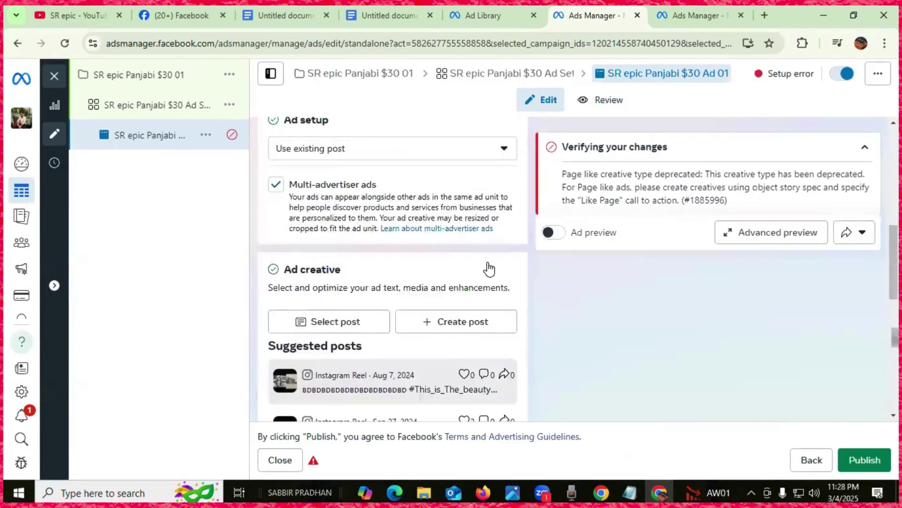
Step: Skim the ad's tracking and identity sections, then switch to the Ad Library and browse the active "panjabi" ads in Bangladesh
scroll(484, 298, "down", 10)
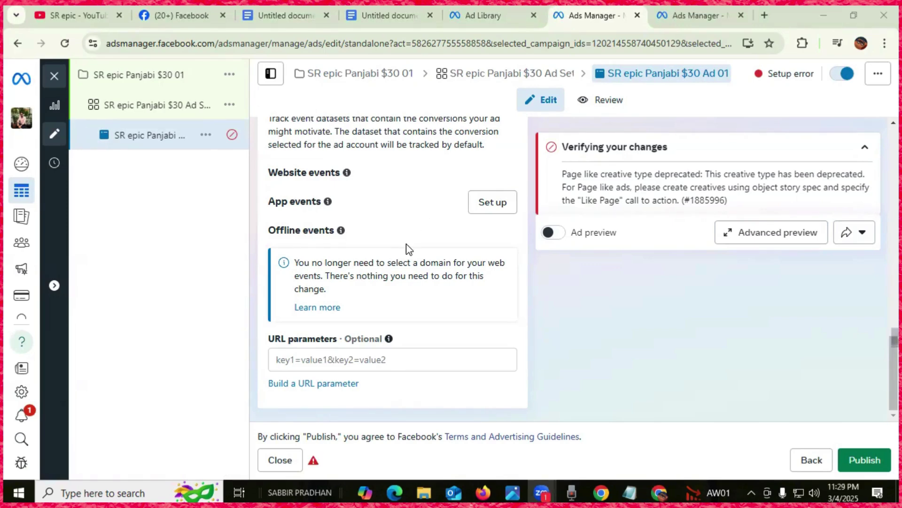
scroll(407, 247, "up", 10)
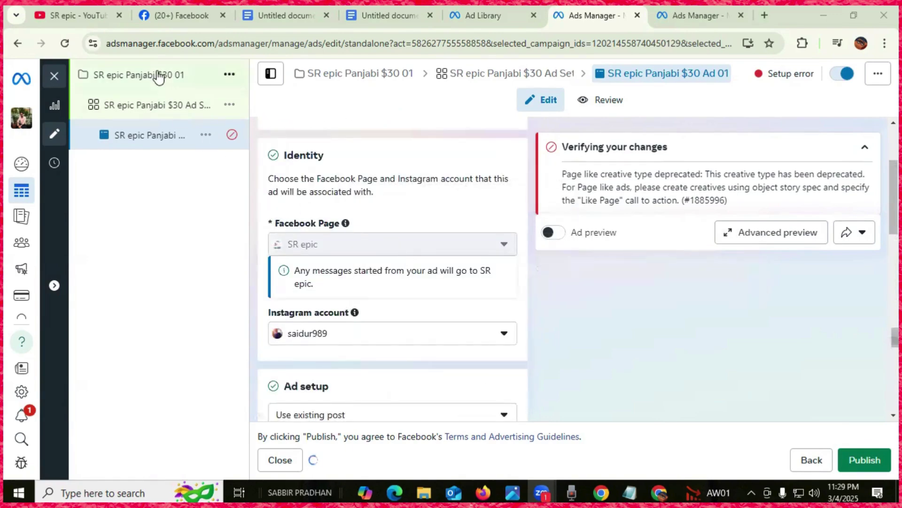
left_click(484, 16)
scroll(290, 288, "down", 8)
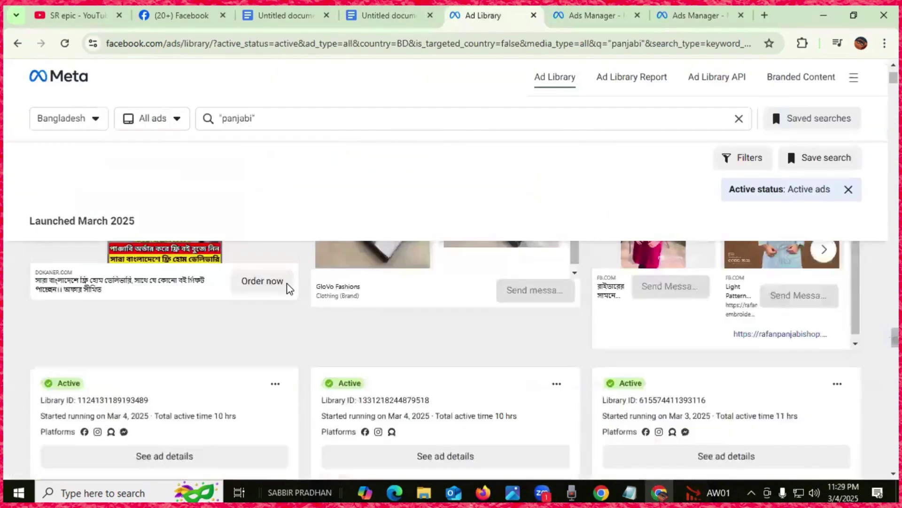
scroll(285, 289, "up", 8)
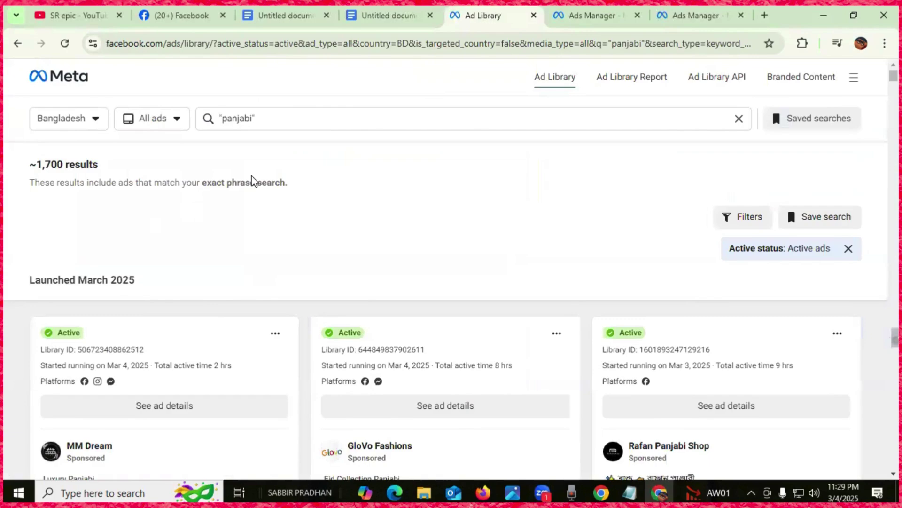
scroll(164, 235, "down", 8)
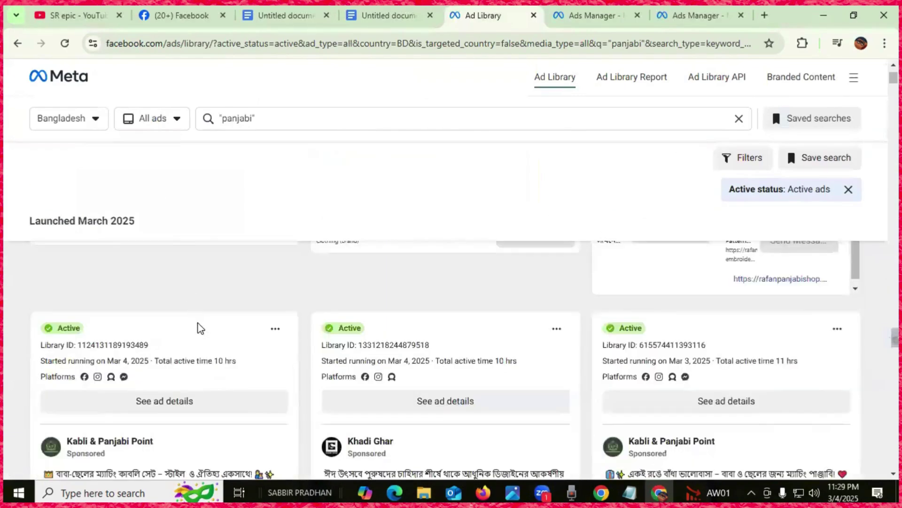
scroll(197, 326, "up", 8)
scroll(207, 364, "down", 5)
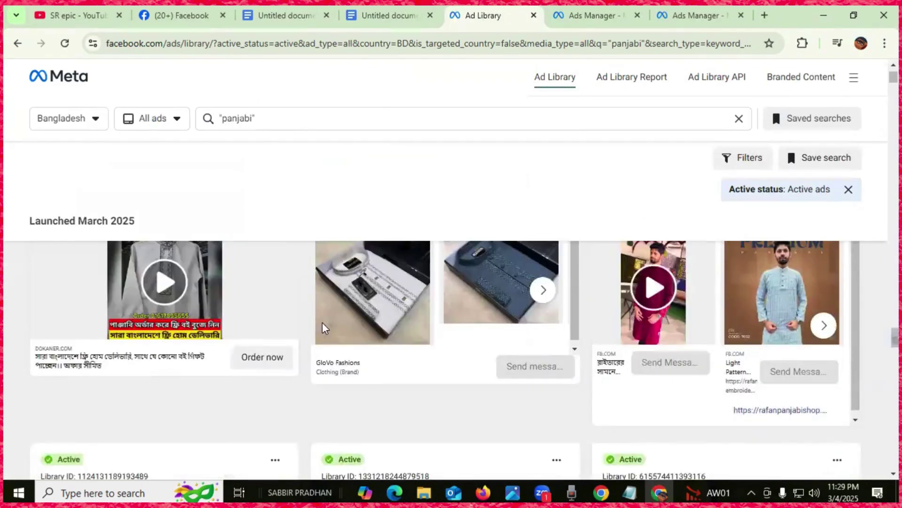
scroll(192, 341, "up", 3)
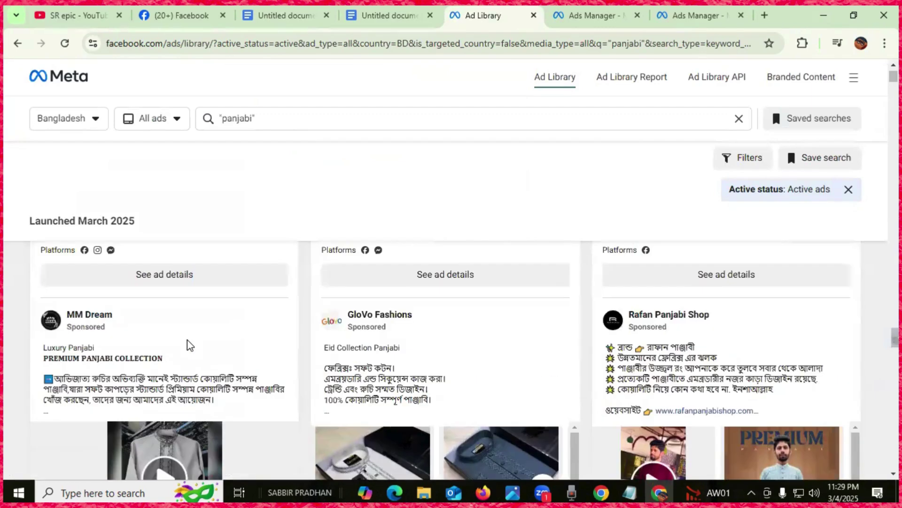
Step: Return to Ads Manager and review the SR epic Panjabi $30 01 campaign settings through the A/B test section, dismissing the data-loading notice
left_click(589, 13)
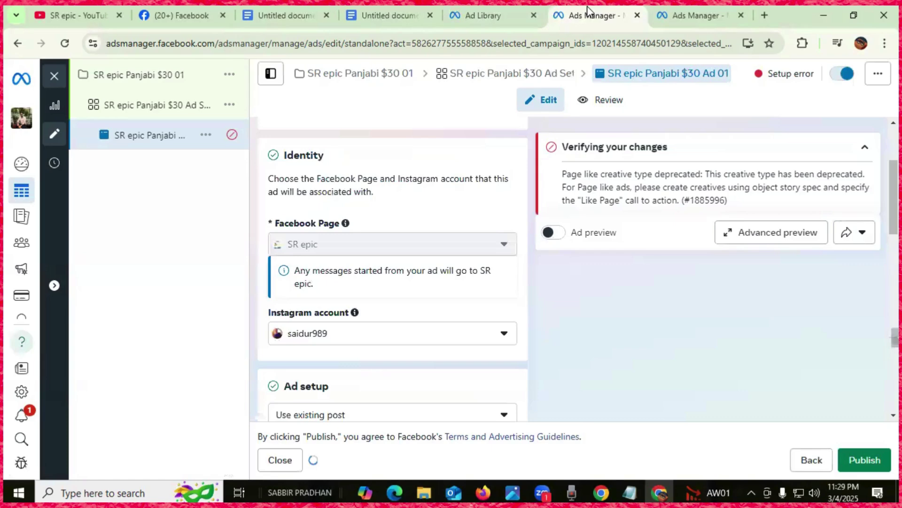
left_click(180, 78)
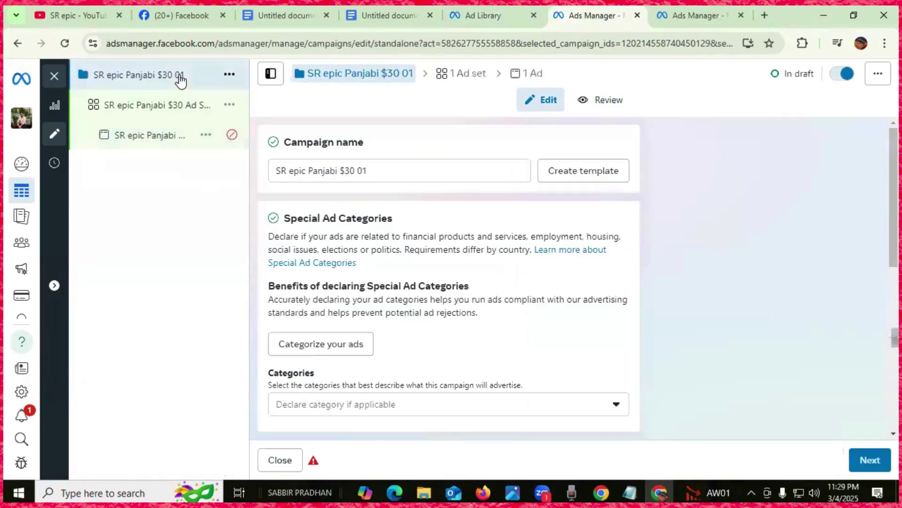
scroll(393, 176, "down", 2)
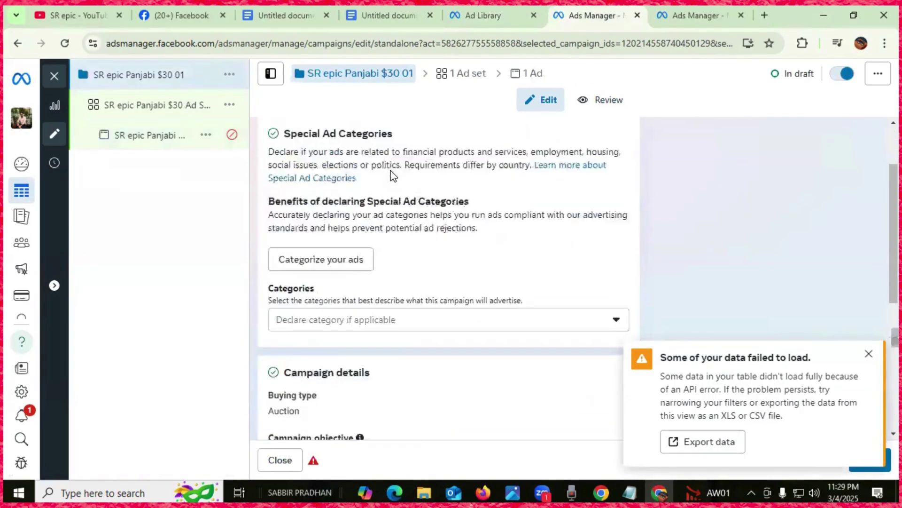
scroll(393, 176, "down", 6)
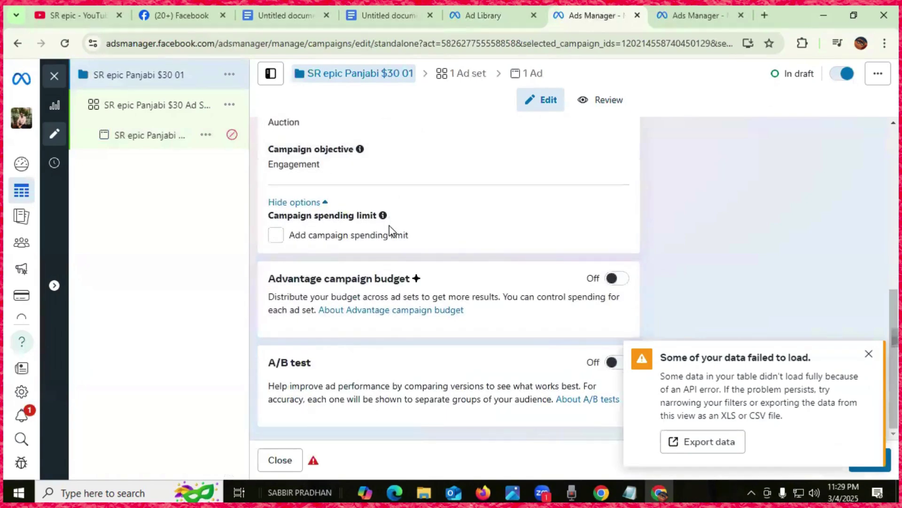
left_click(869, 353)
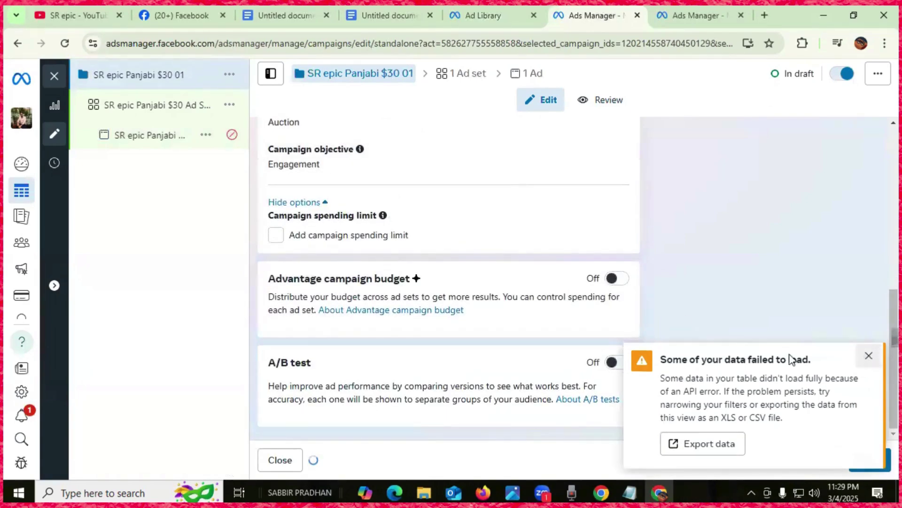
Step: Glance at the ad set, reopen the ad, dismiss the data-loading notice, and review the suggested posts down to the tracking section
left_click(116, 112)
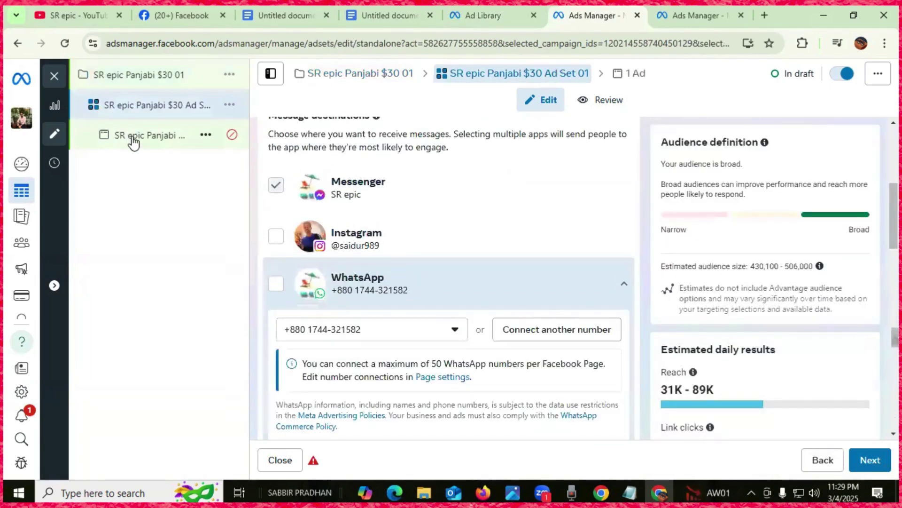
left_click(134, 137)
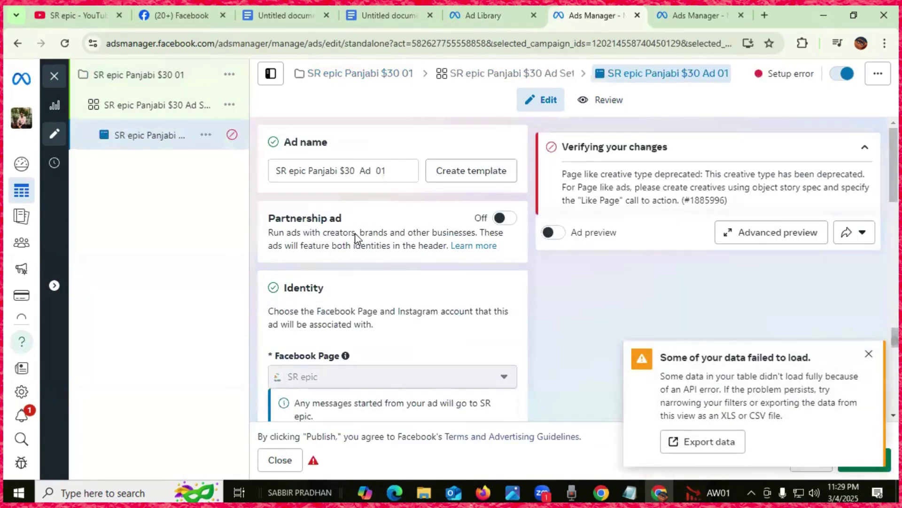
scroll(370, 266, "down", 10)
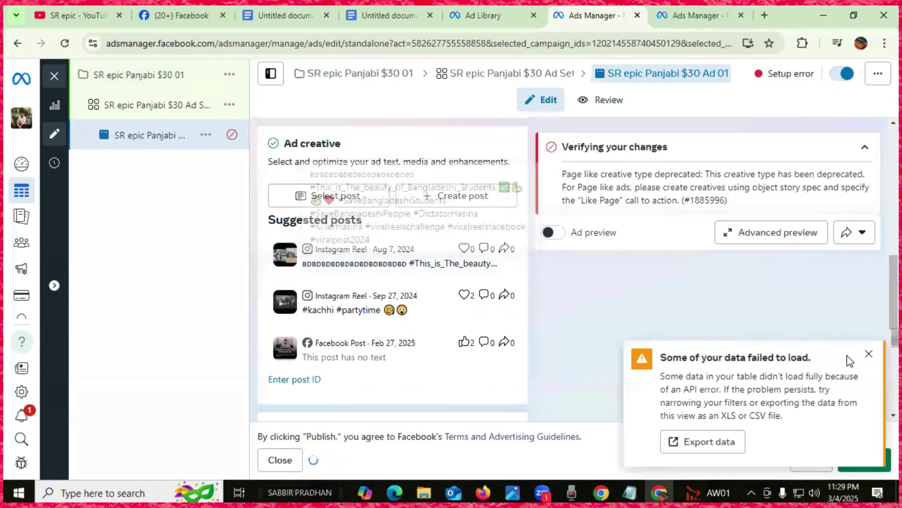
left_click(869, 353)
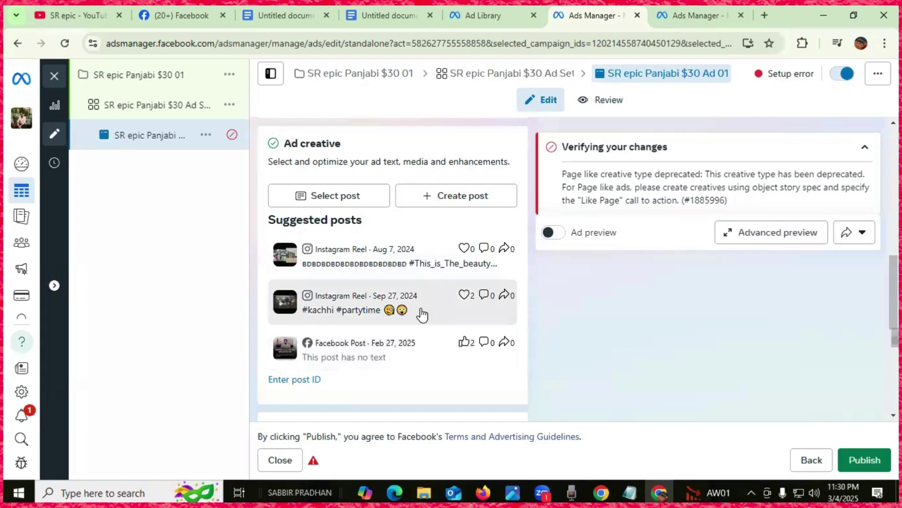
scroll(554, 375, "down", 2)
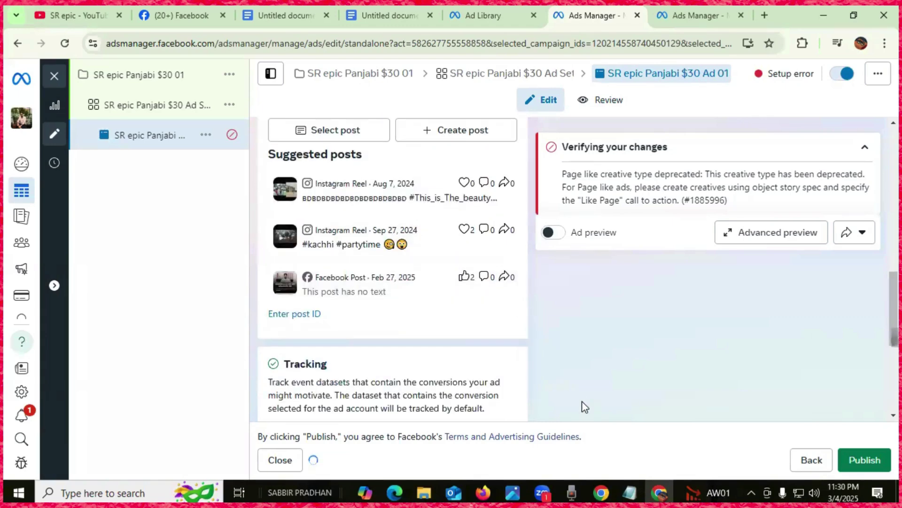